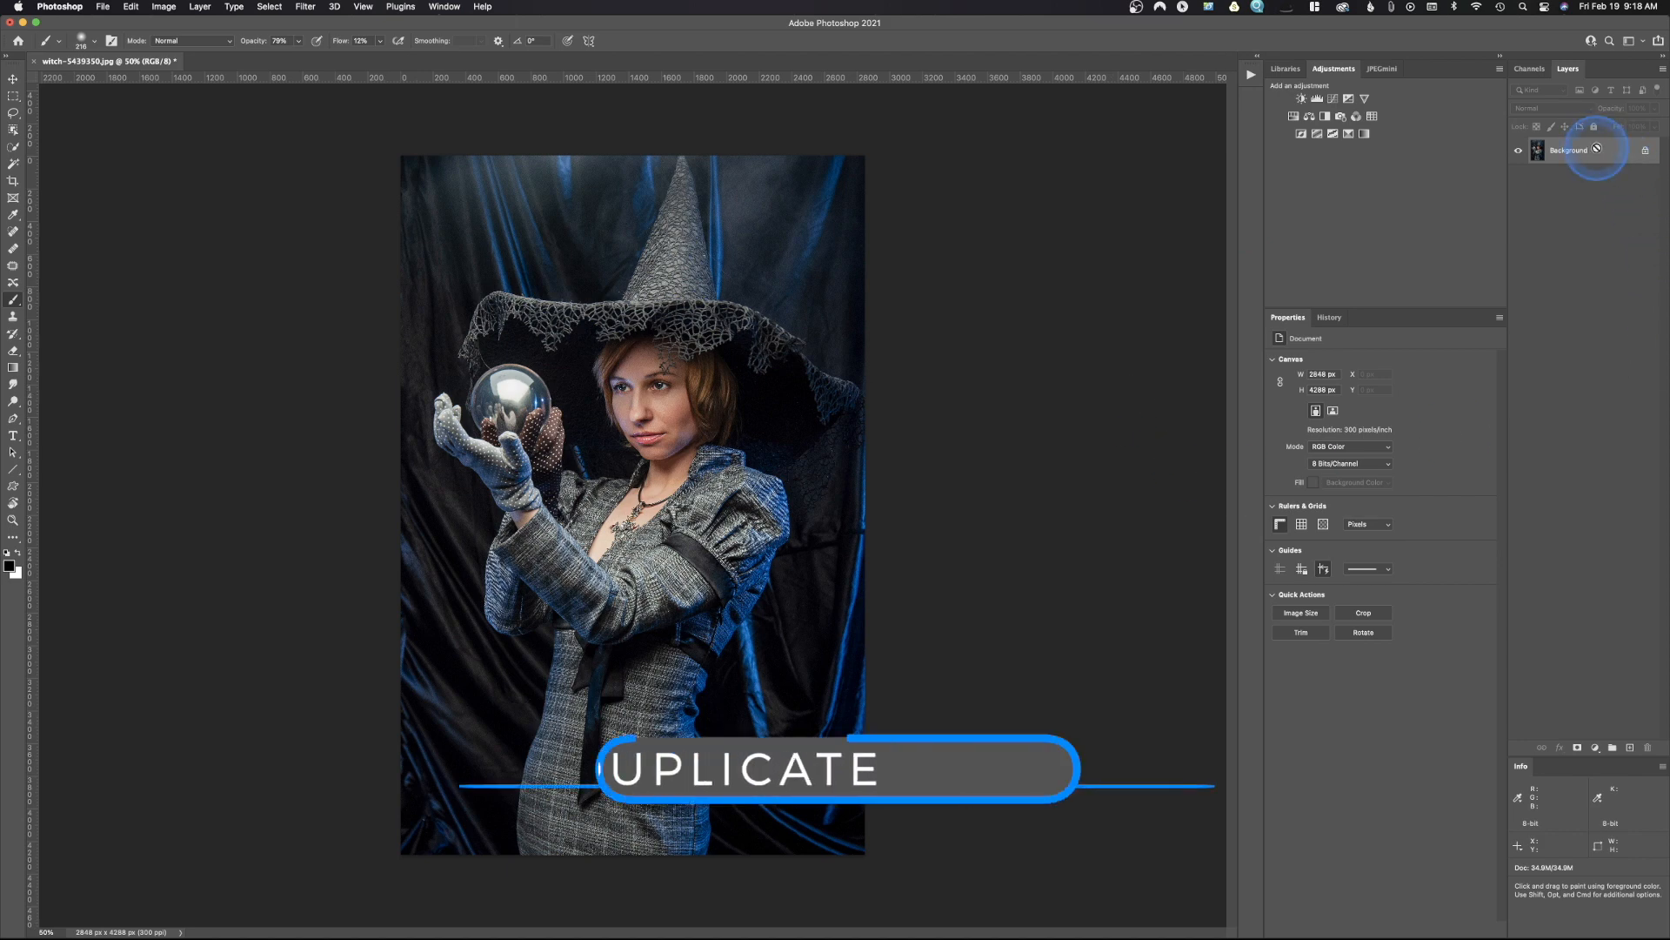
# - Duplicate the Background layer of the witch photo
pyautogui.press('super+j')
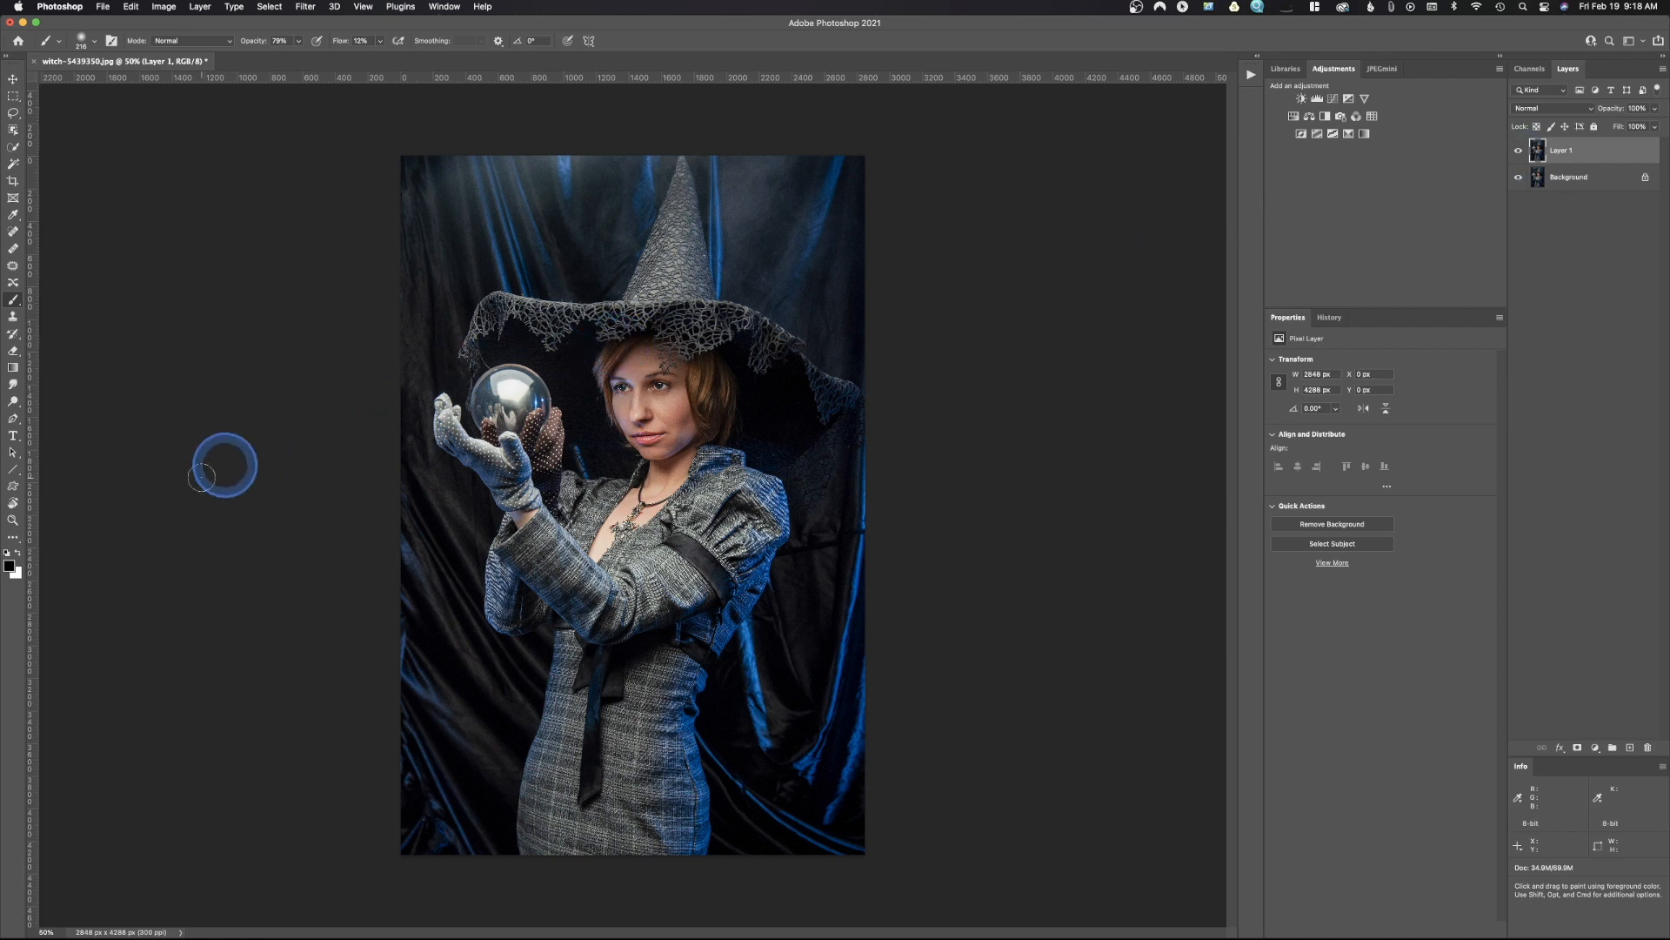
pyautogui.click(14, 520)
pyautogui.moveTo(516, 391); pyautogui.dragTo(605, 495)
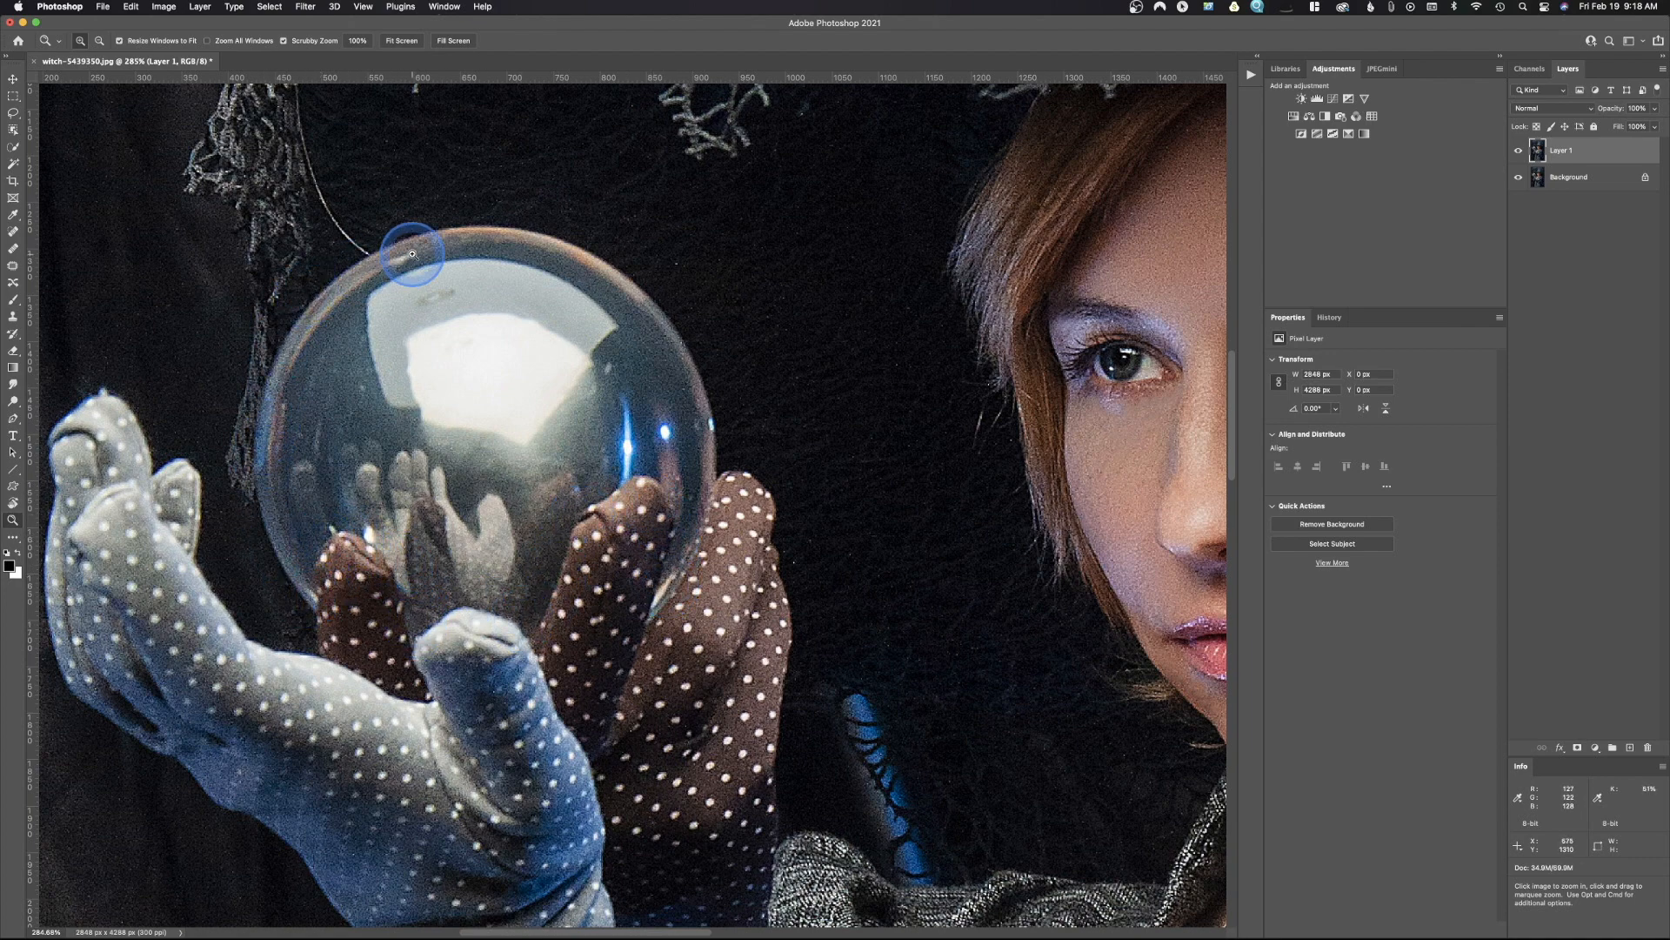
# - Try to select the crystal ball with the Quick Selection tool, subtracting the spill beyond its upper-left edge
pyautogui.click(14, 150)
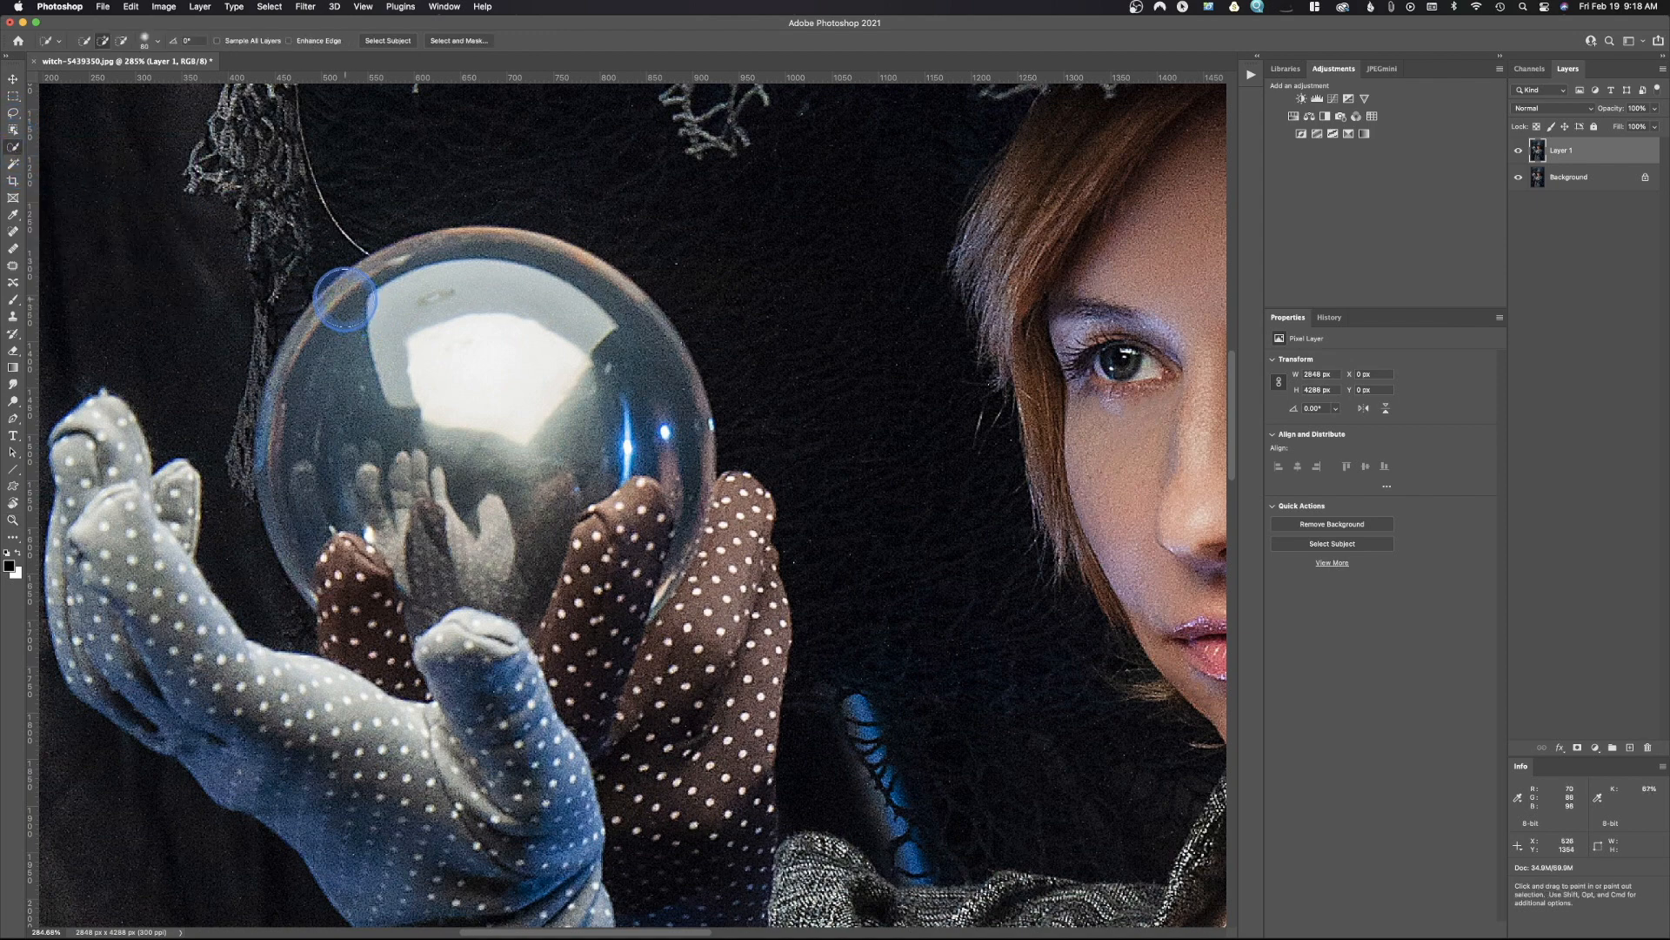
pyautogui.moveTo(341, 290)
pyautogui.mouseDown()
pyautogui.moveTo(377, 332)
pyautogui.moveTo(451, 259)
pyautogui.moveTo(560, 270)
pyautogui.moveTo(640, 344)
pyautogui.moveTo(696, 494)
pyautogui.mouseUp()
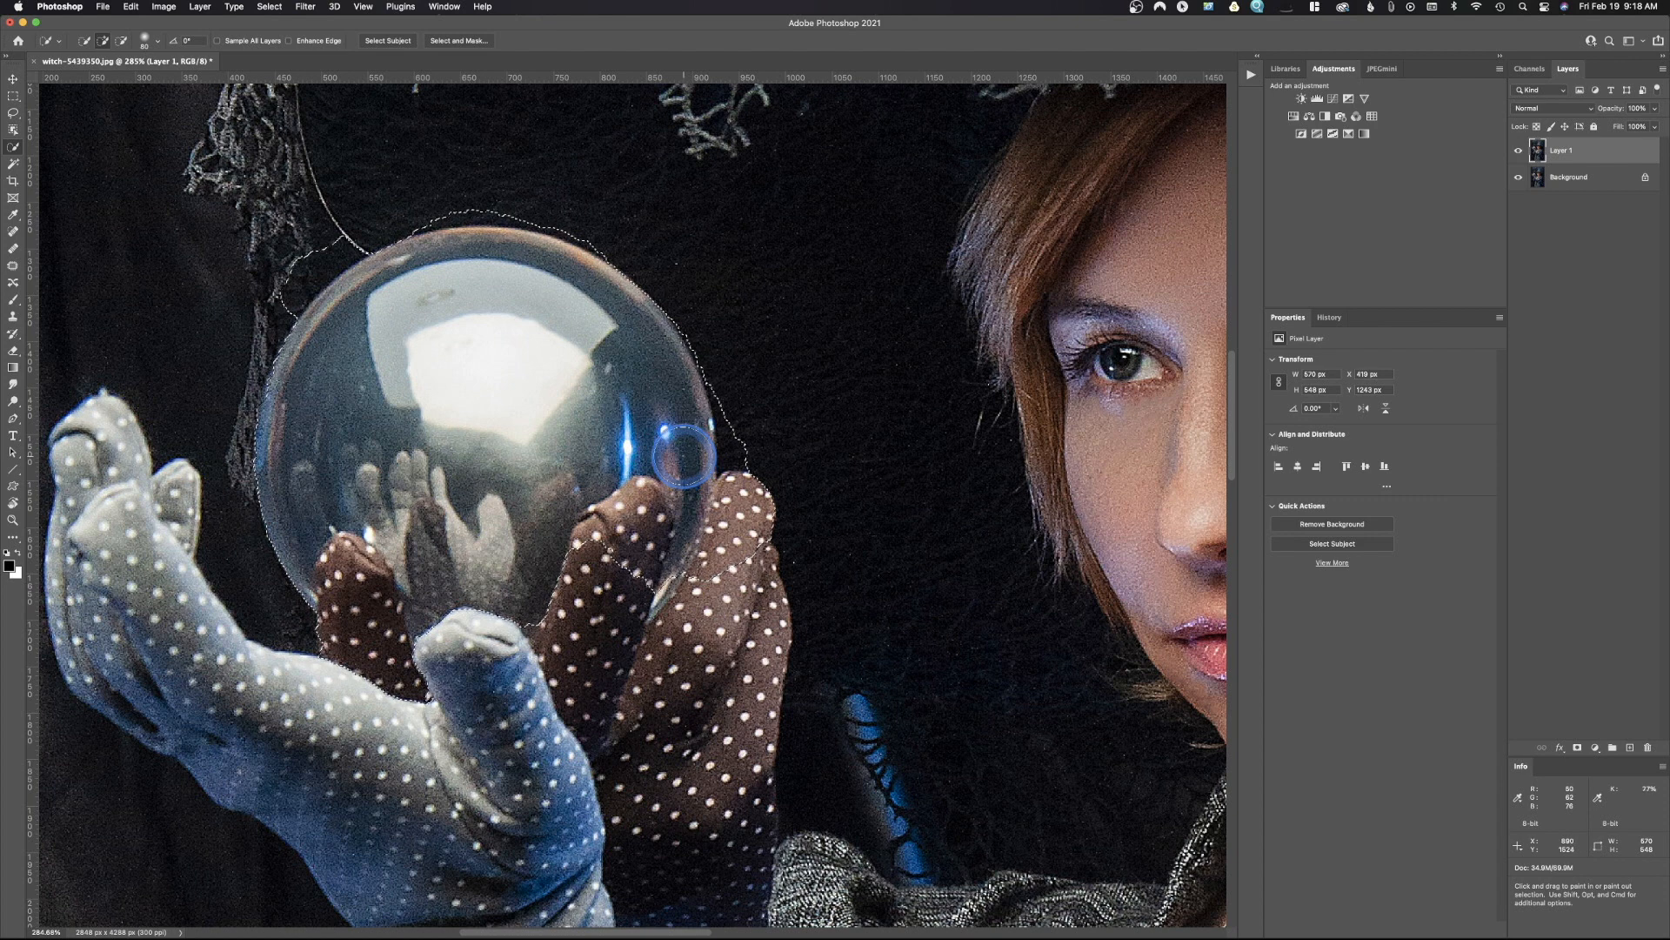
pyautogui.press('alt')
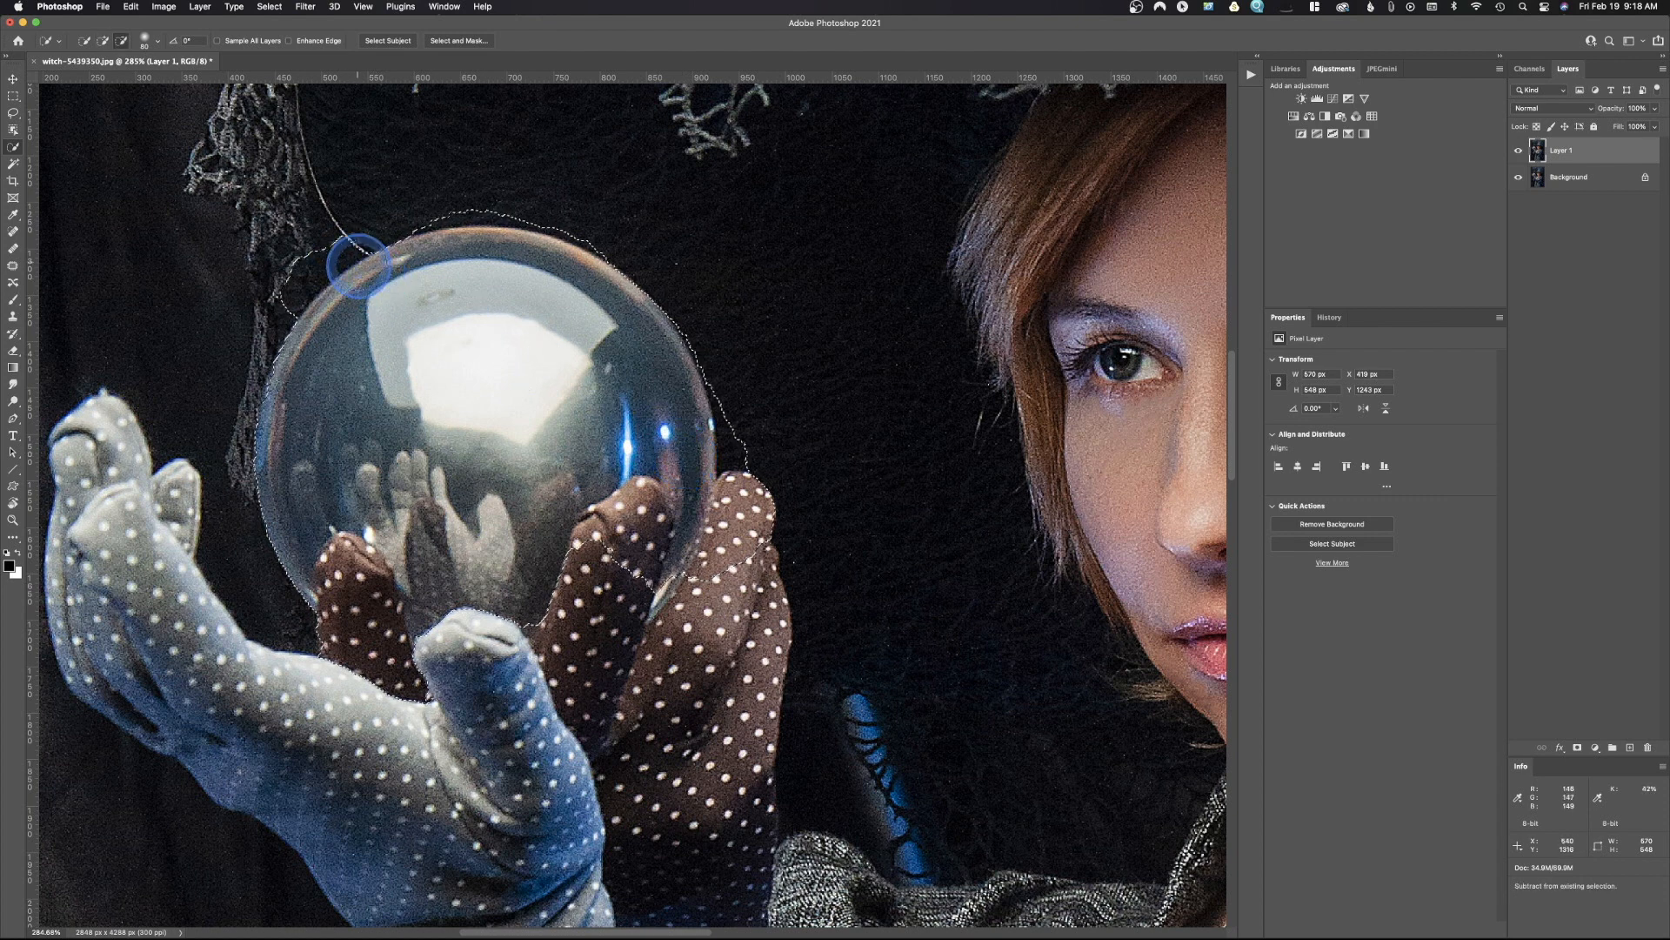
pyautogui.moveTo(297, 277); pyautogui.dragTo(458, 216)
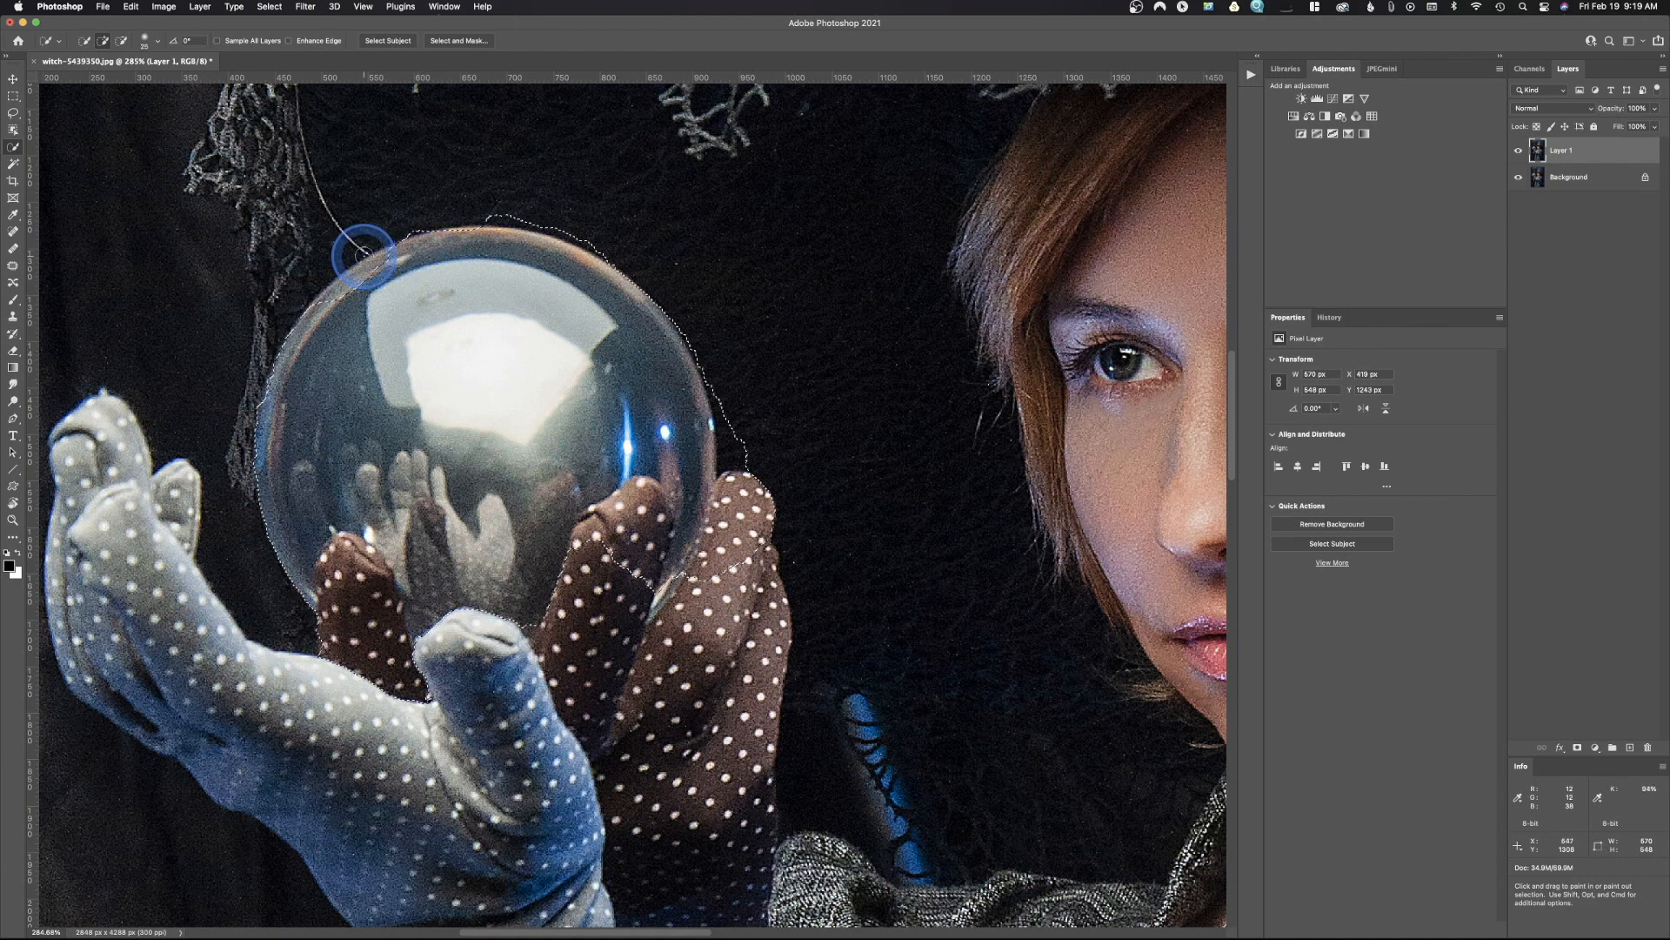
# - Try to select the crystal ball with the Object Selection tool in Lasso mode instead, clearing the selection before and after
pyautogui.click(13, 131)
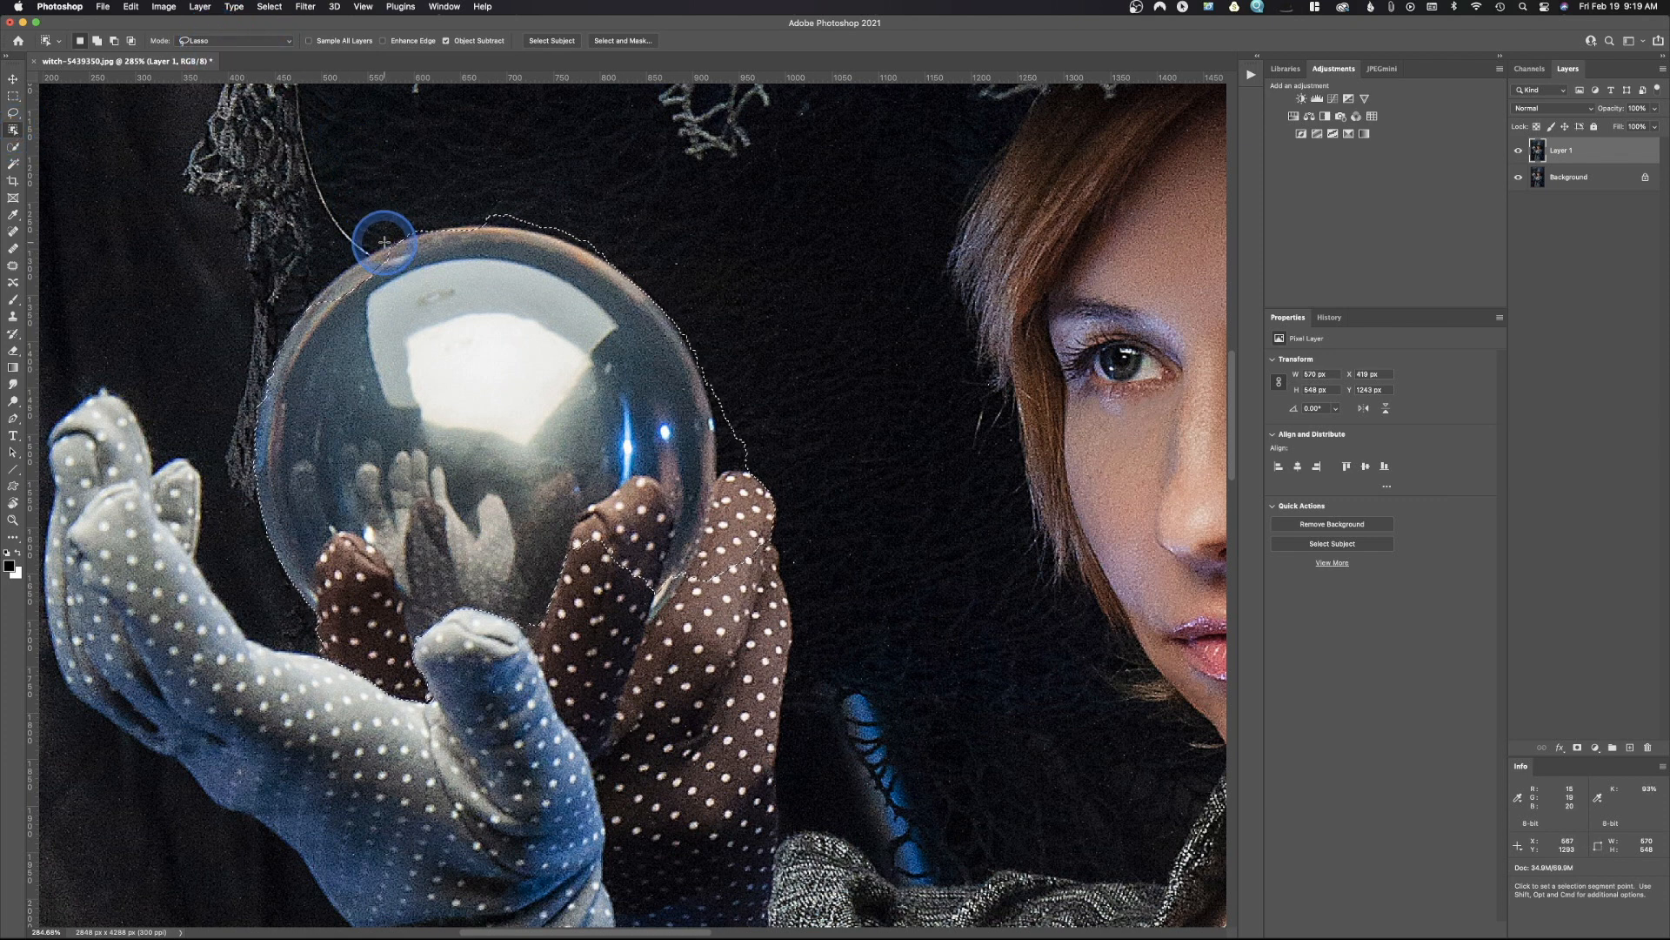
pyautogui.press('super+d')
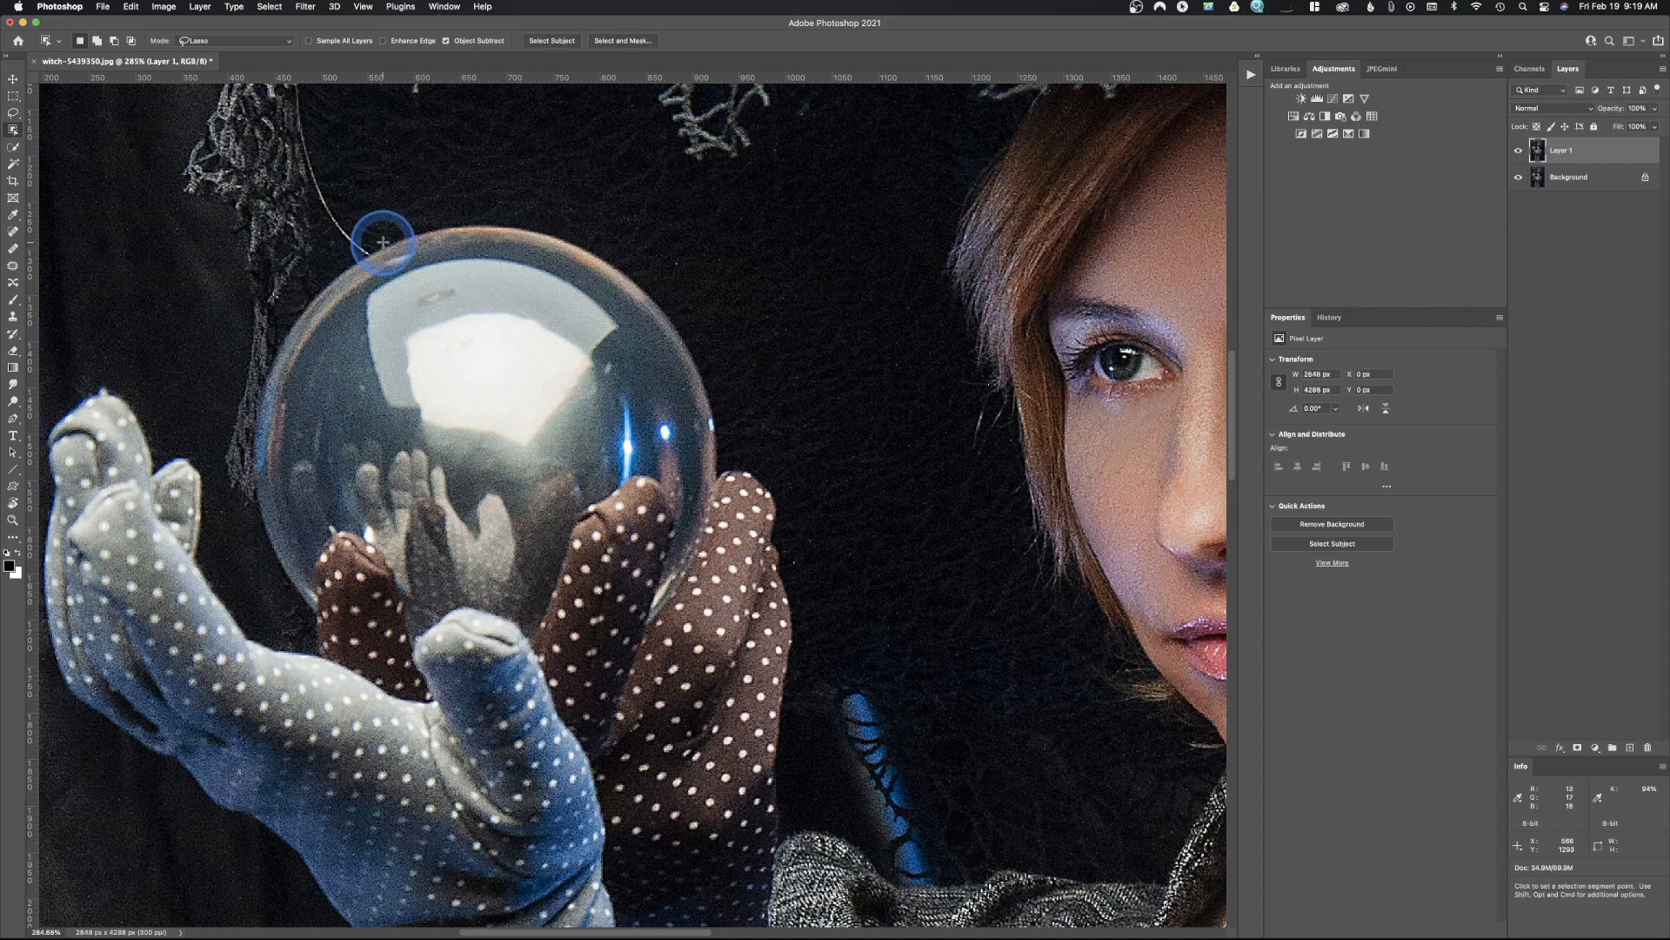
pyautogui.moveTo(382, 243)
pyautogui.mouseDown()
pyautogui.moveTo(327, 274)
pyautogui.moveTo(261, 374)
pyautogui.moveTo(262, 502)
pyautogui.moveTo(310, 609)
pyautogui.moveTo(333, 532)
pyautogui.moveTo(369, 535)
pyautogui.moveTo(404, 641)
pyautogui.moveTo(470, 611)
pyautogui.moveTo(519, 635)
pyautogui.moveTo(592, 506)
pyautogui.moveTo(646, 487)
pyautogui.moveTo(668, 515)
pyautogui.moveTo(654, 613)
pyautogui.moveTo(705, 541)
pyautogui.moveTo(738, 414)
pyautogui.moveTo(714, 466)
pyautogui.moveTo(696, 347)
pyautogui.moveTo(588, 254)
pyautogui.moveTo(471, 229)
pyautogui.moveTo(384, 243)
pyautogui.moveTo(380, 217)
pyautogui.mouseUp()
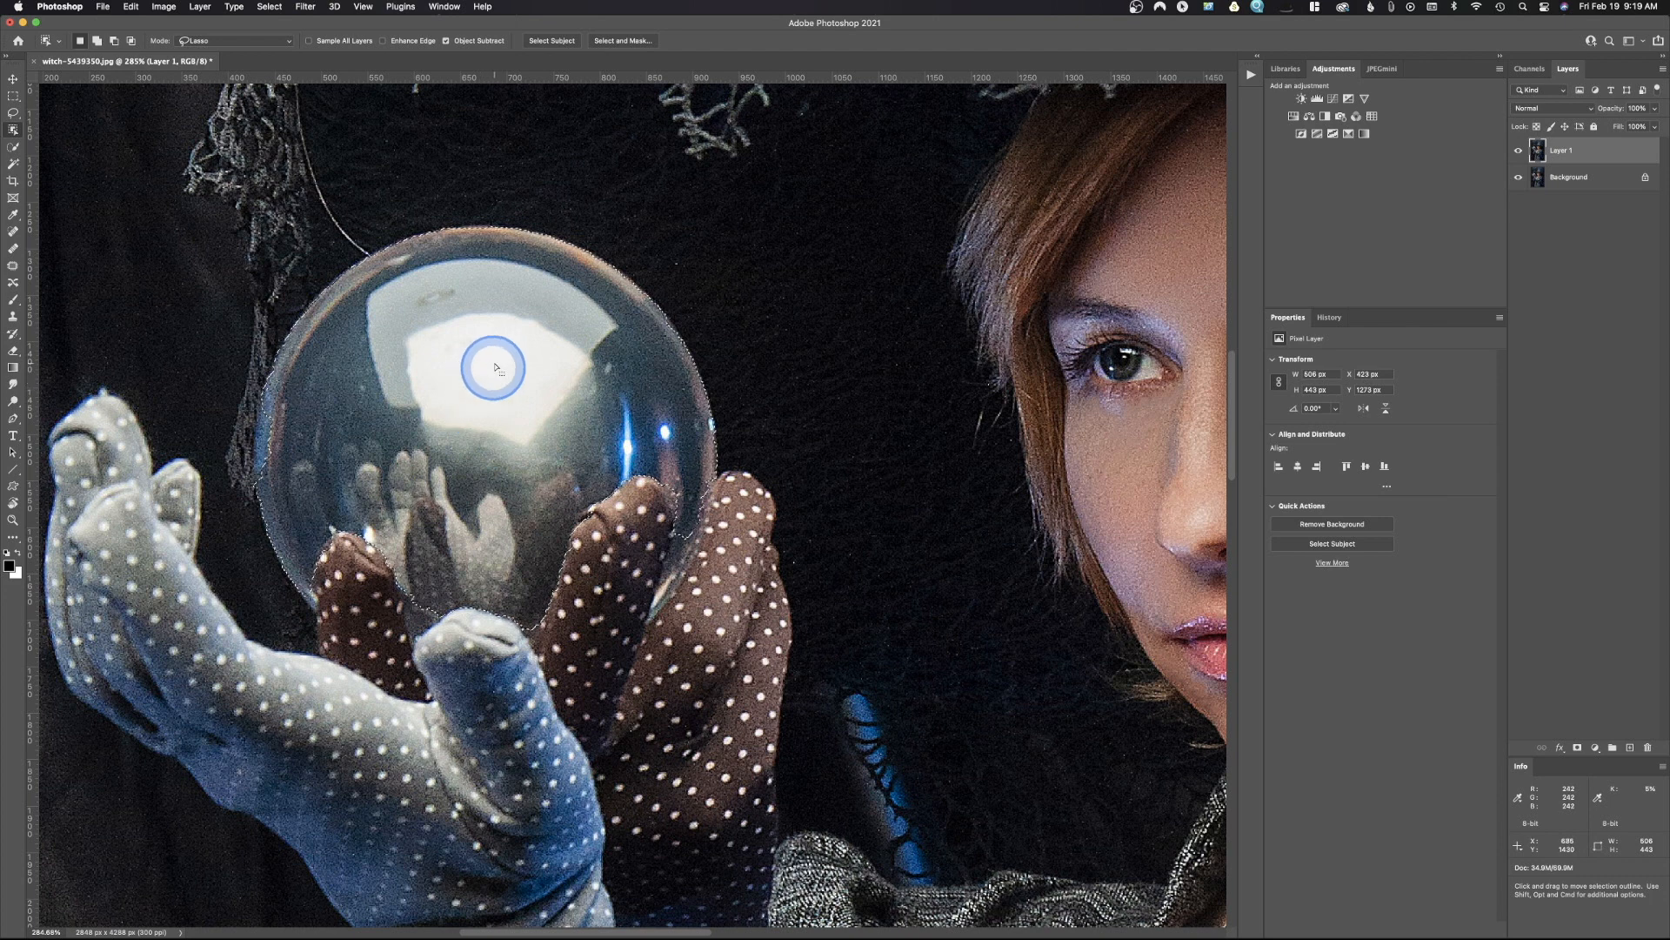
pyautogui.press('super+d')
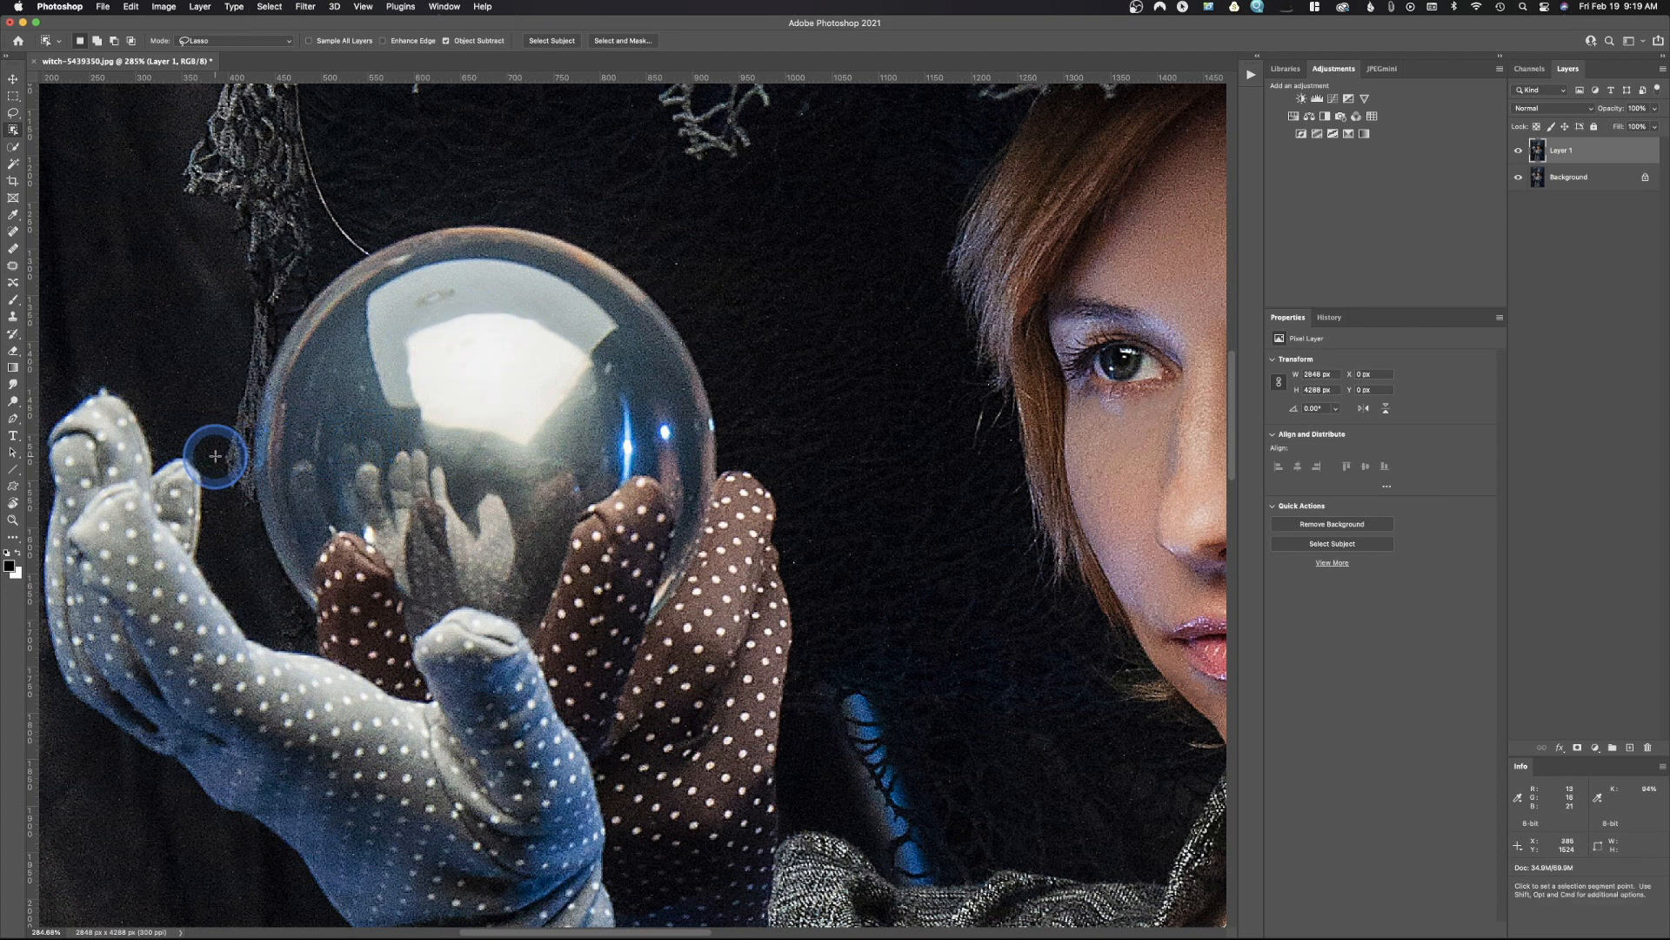
# - Activate the Pen tool in Path mode and check its path options for thickness, color and Rubber Band
pyautogui.click(13, 420)
pyautogui.click(13, 421)
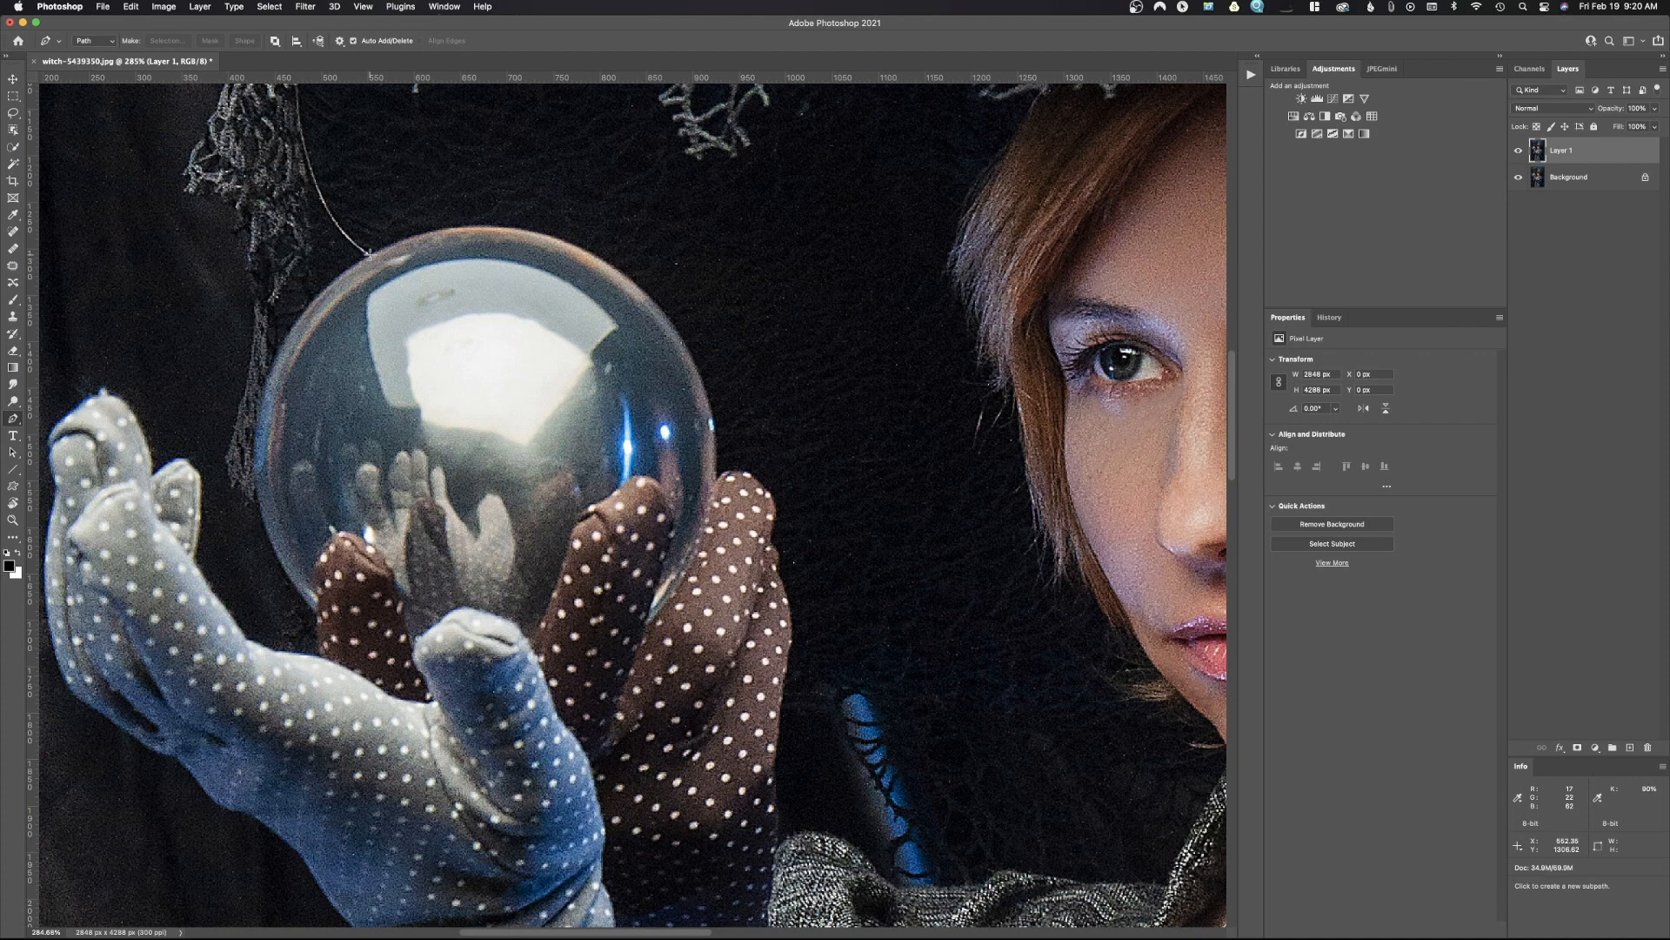
pyautogui.click(258, 38)
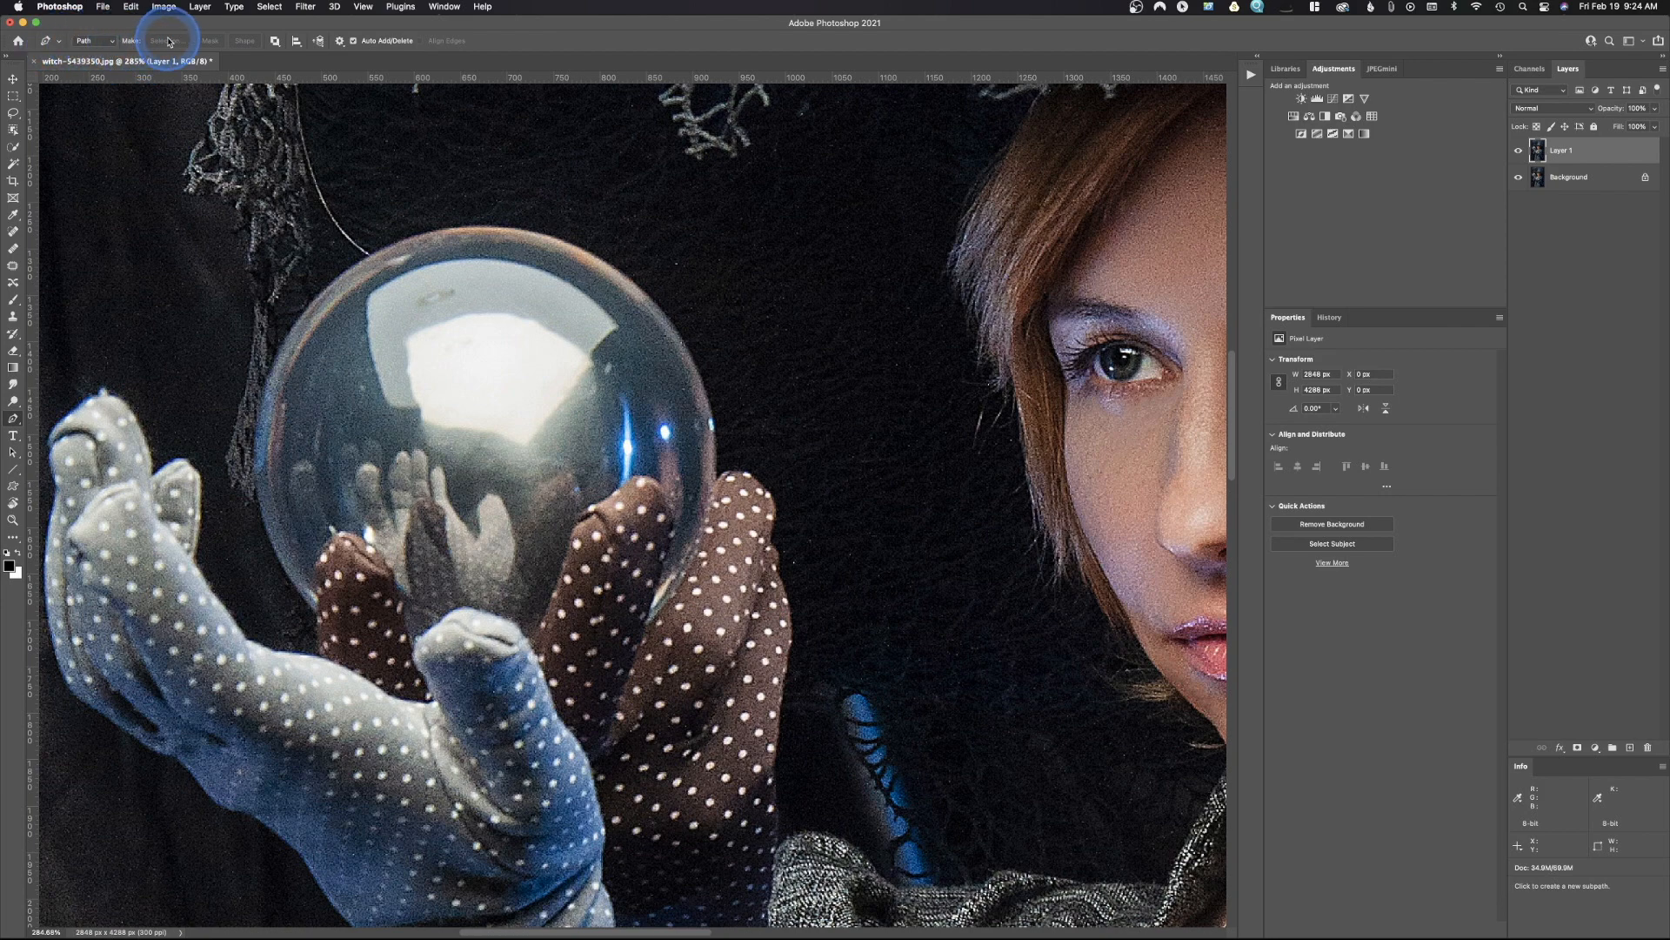
pyautogui.click(340, 42)
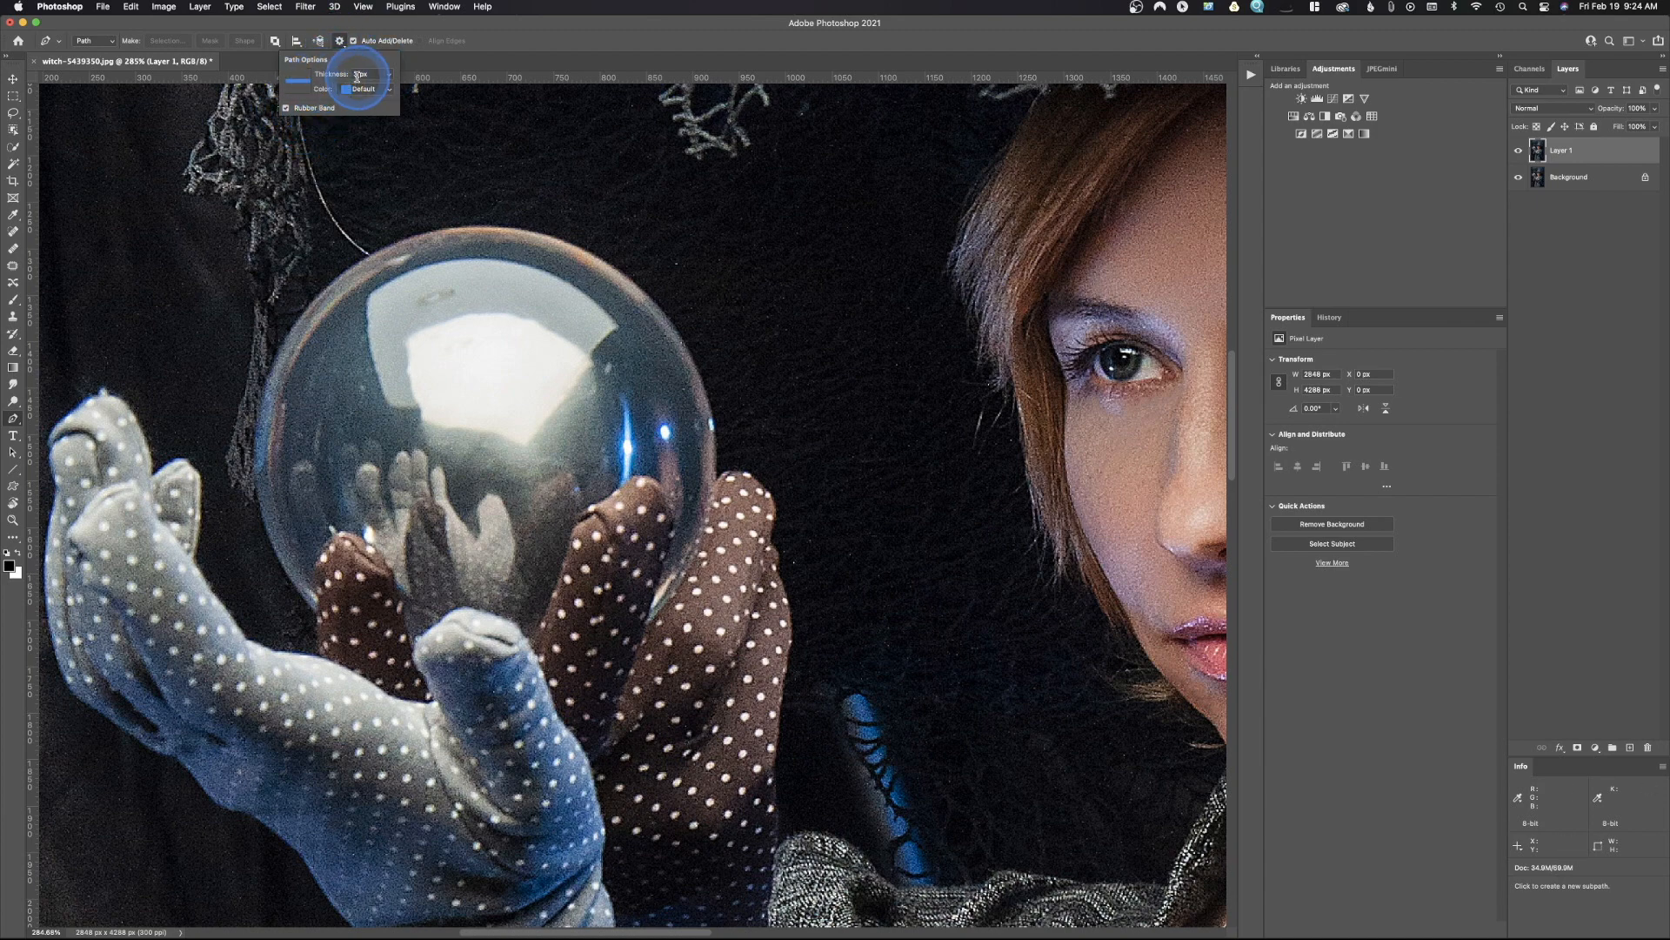
pyautogui.click(340, 37)
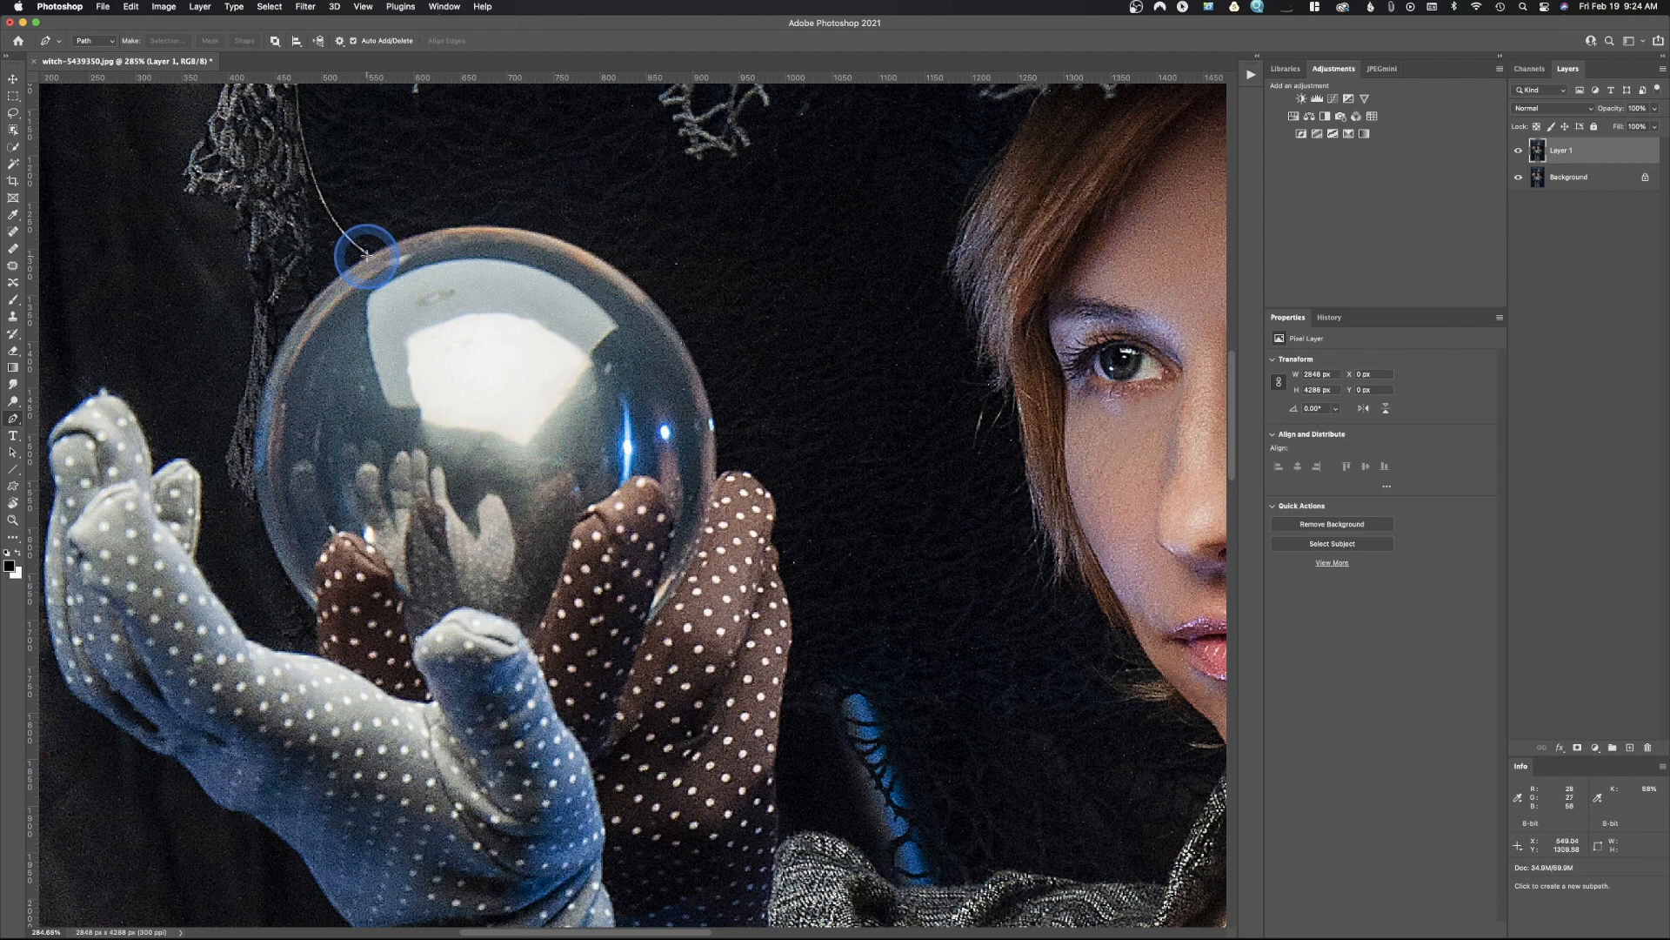
# - Start a pen path at the crystal ball's right edge and trace down into the gap between the two dark gloved fingers
pyautogui.click(716, 479)
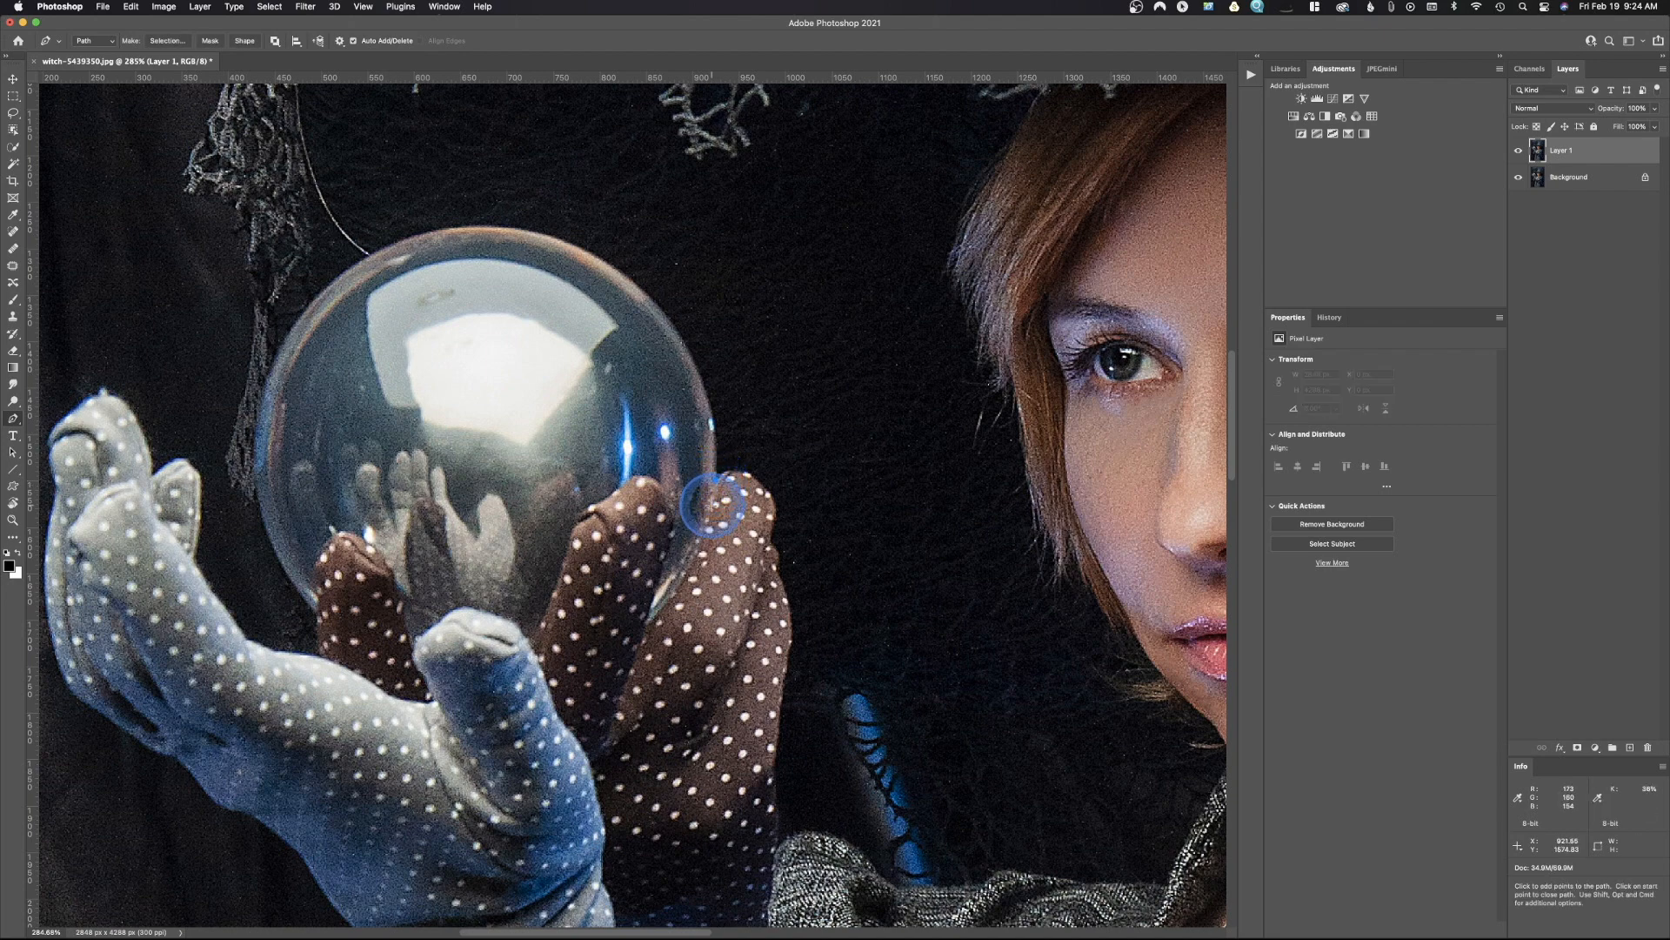
pyautogui.click(692, 550)
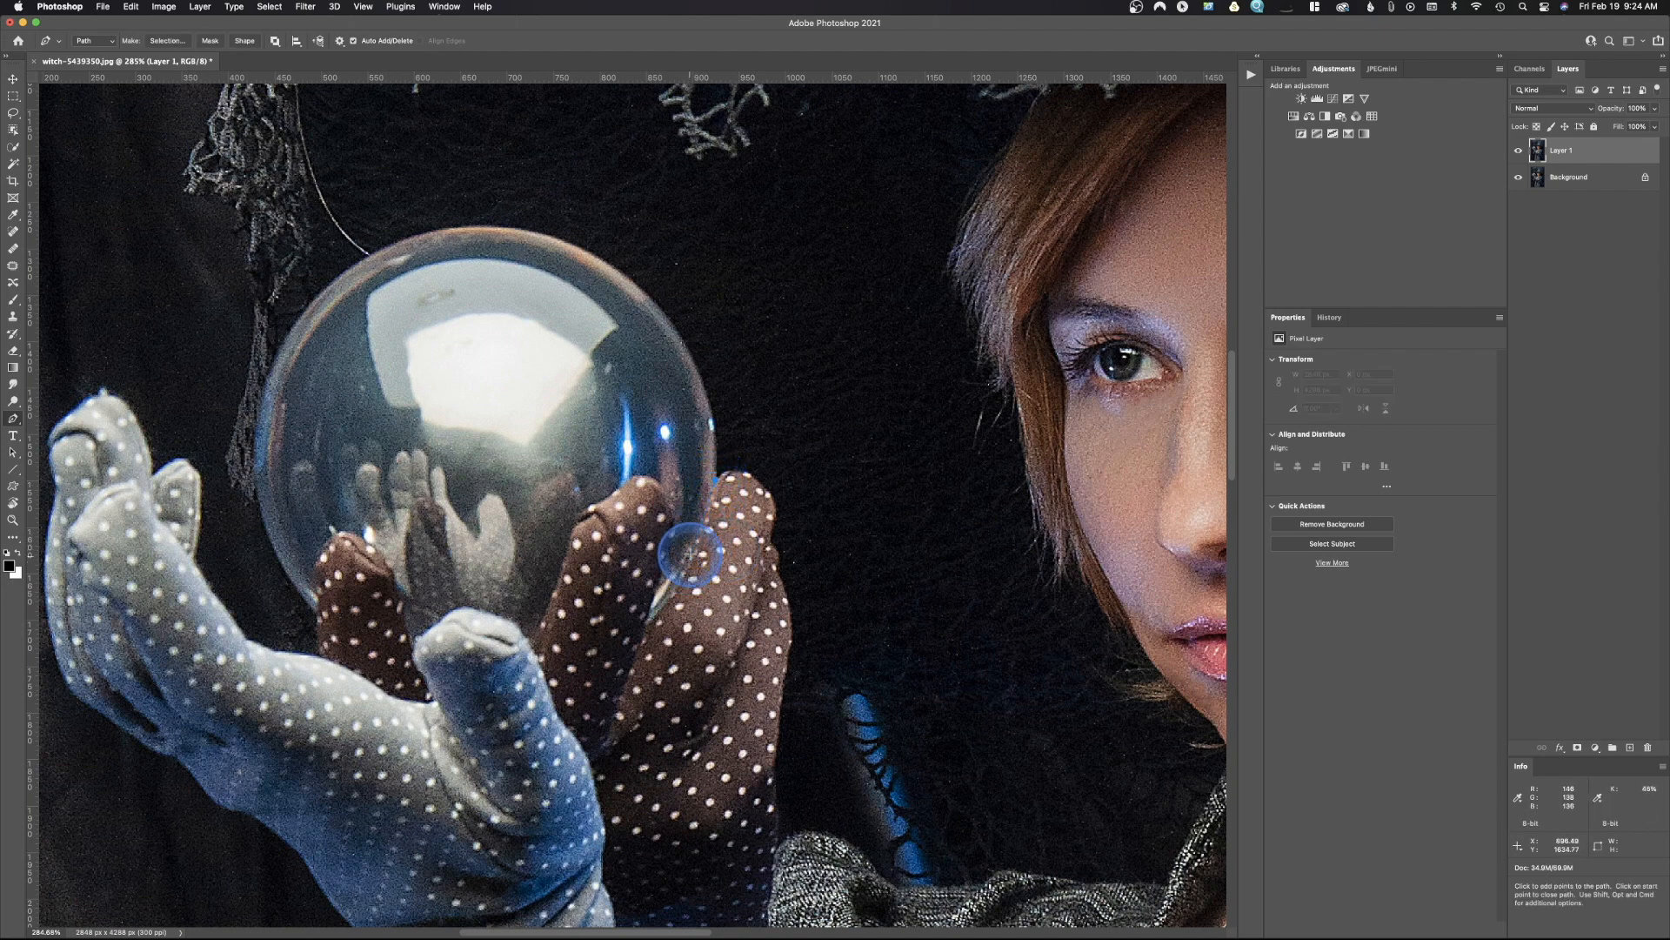
pyautogui.click(662, 597)
pyautogui.click(648, 621)
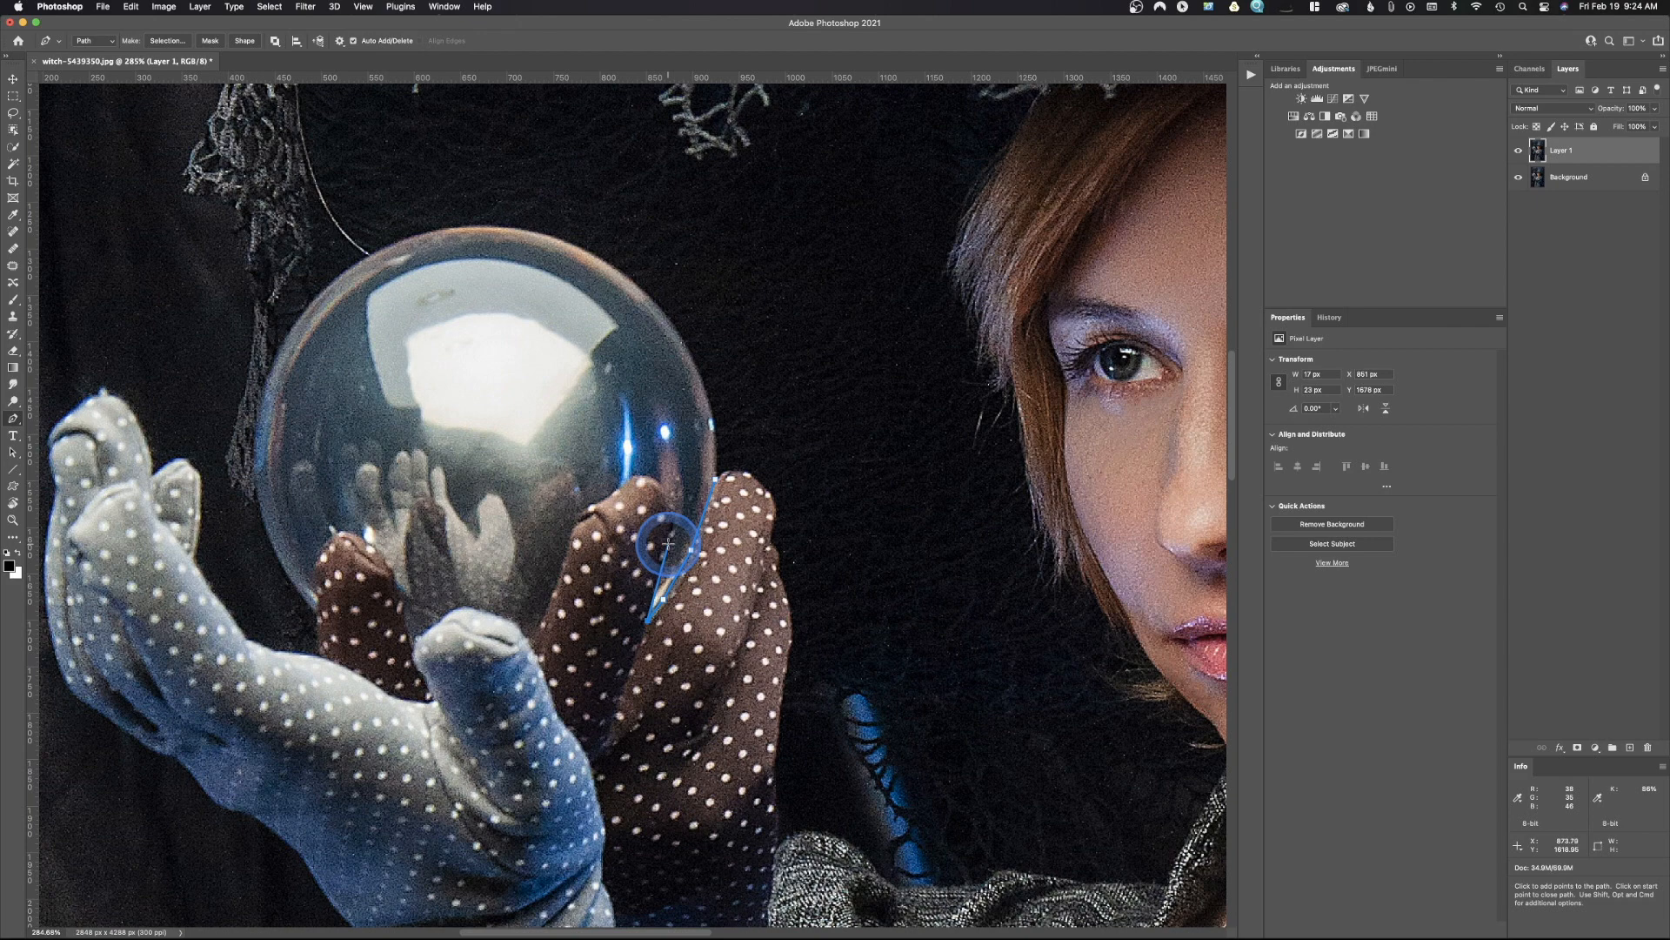
# - Continue the path up and around the dark fingertip in front of the ball, then down its inner side to the light glove
pyautogui.click(671, 514)
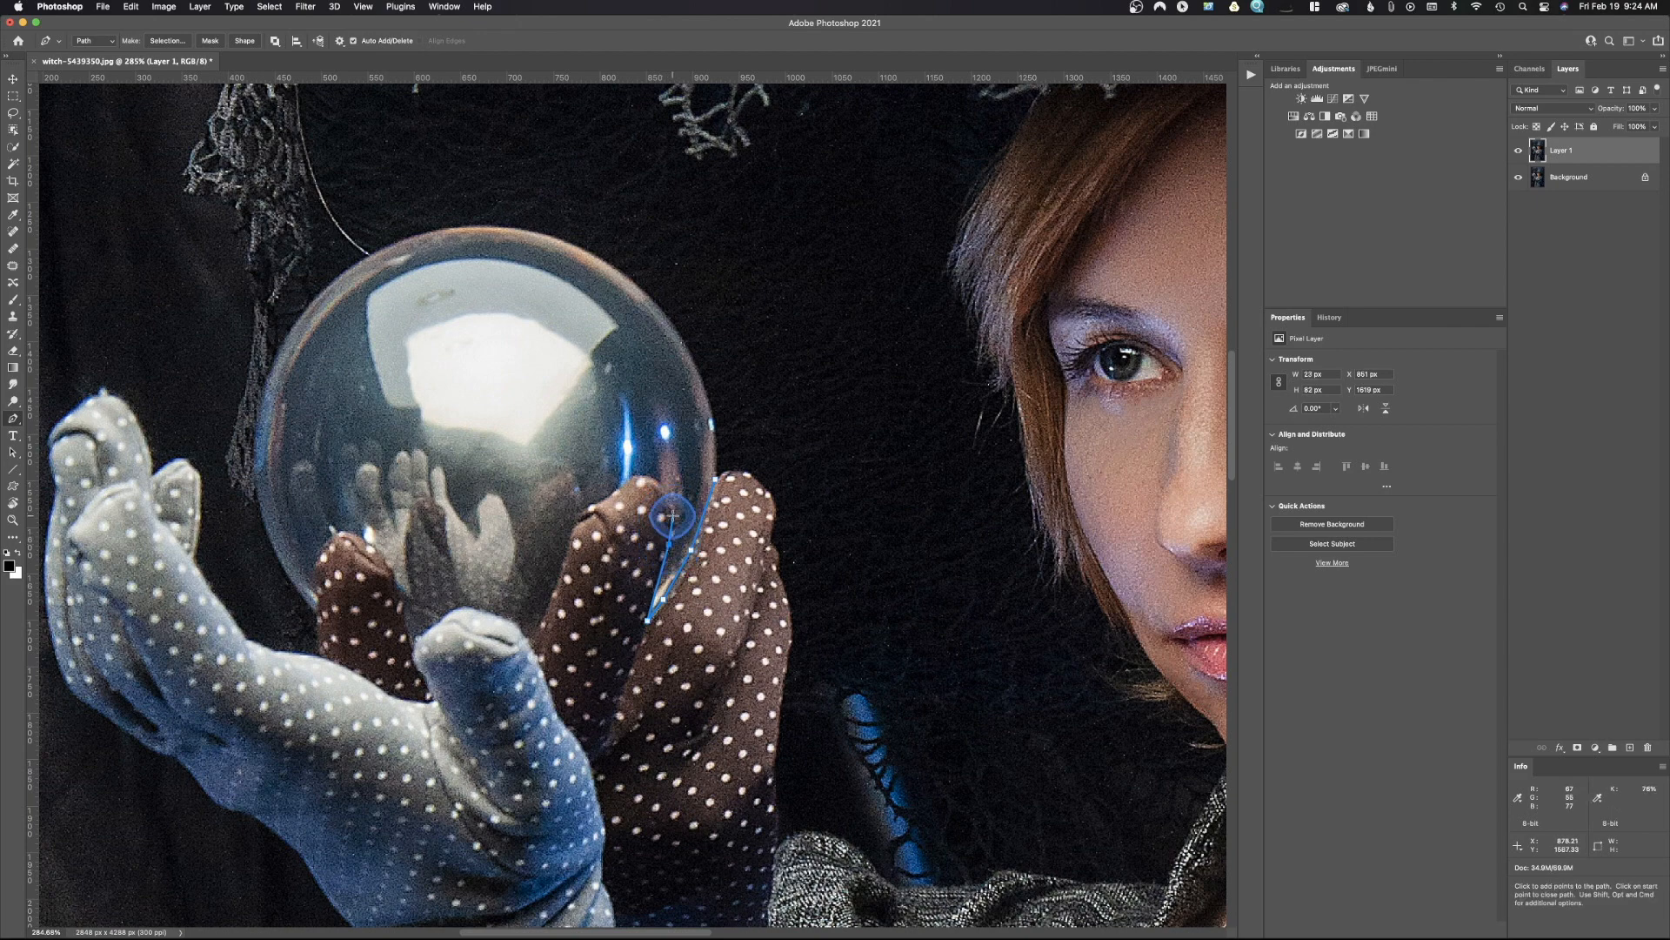
pyautogui.click(650, 477)
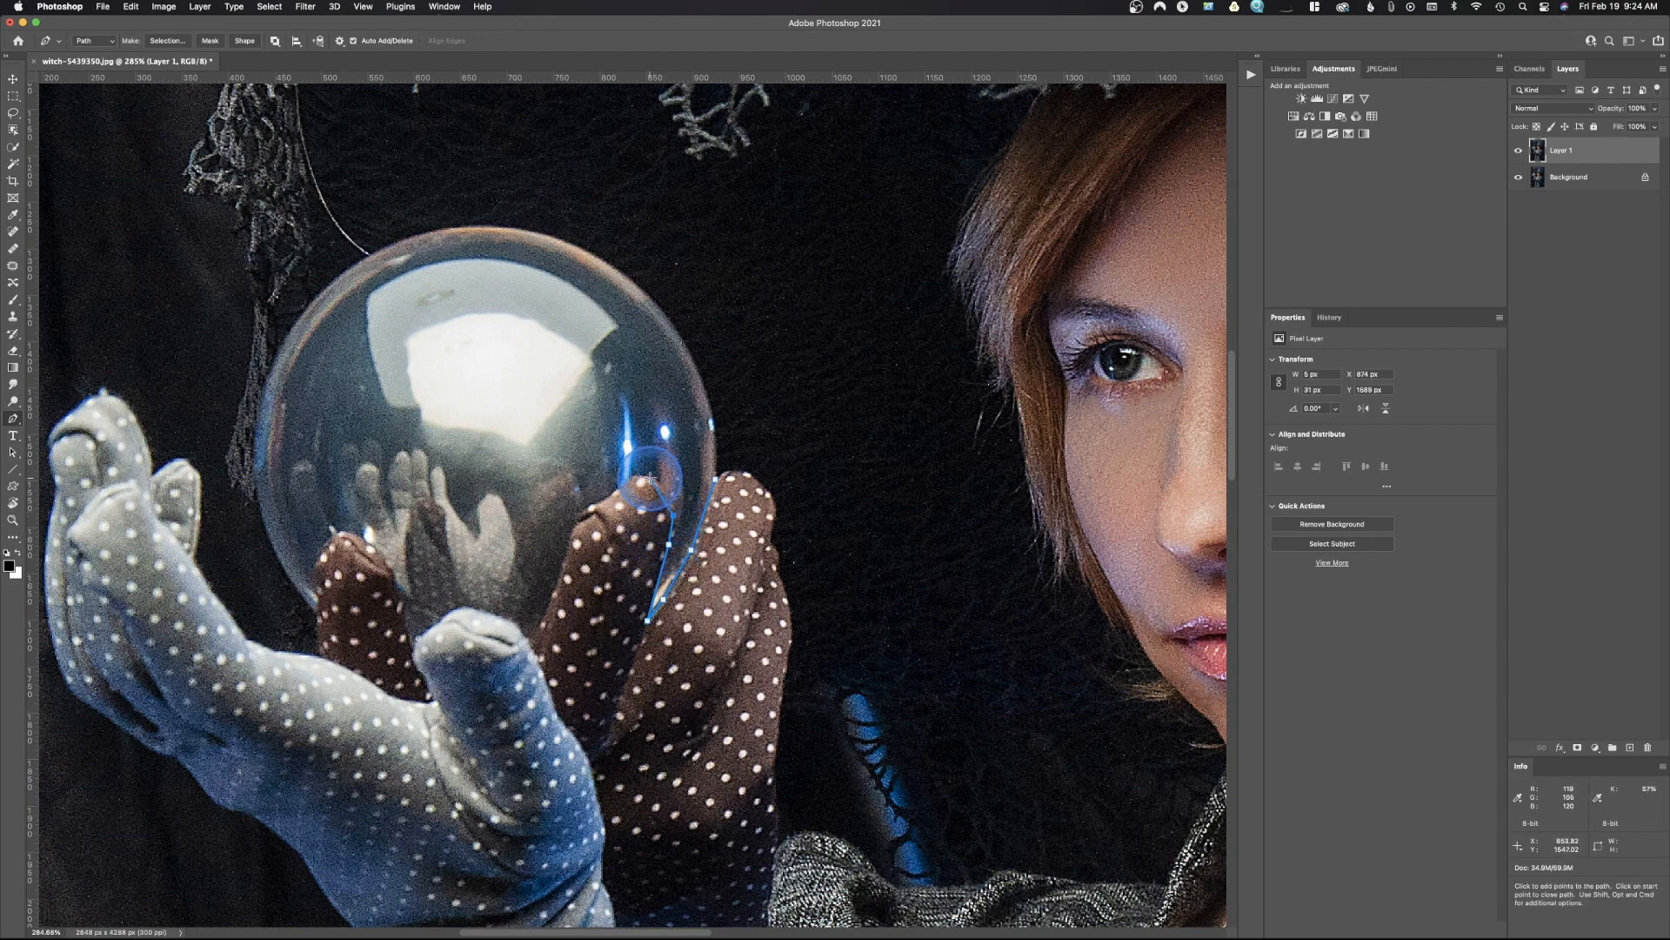
pyautogui.moveTo(650, 478); pyautogui.dragTo(634, 460)
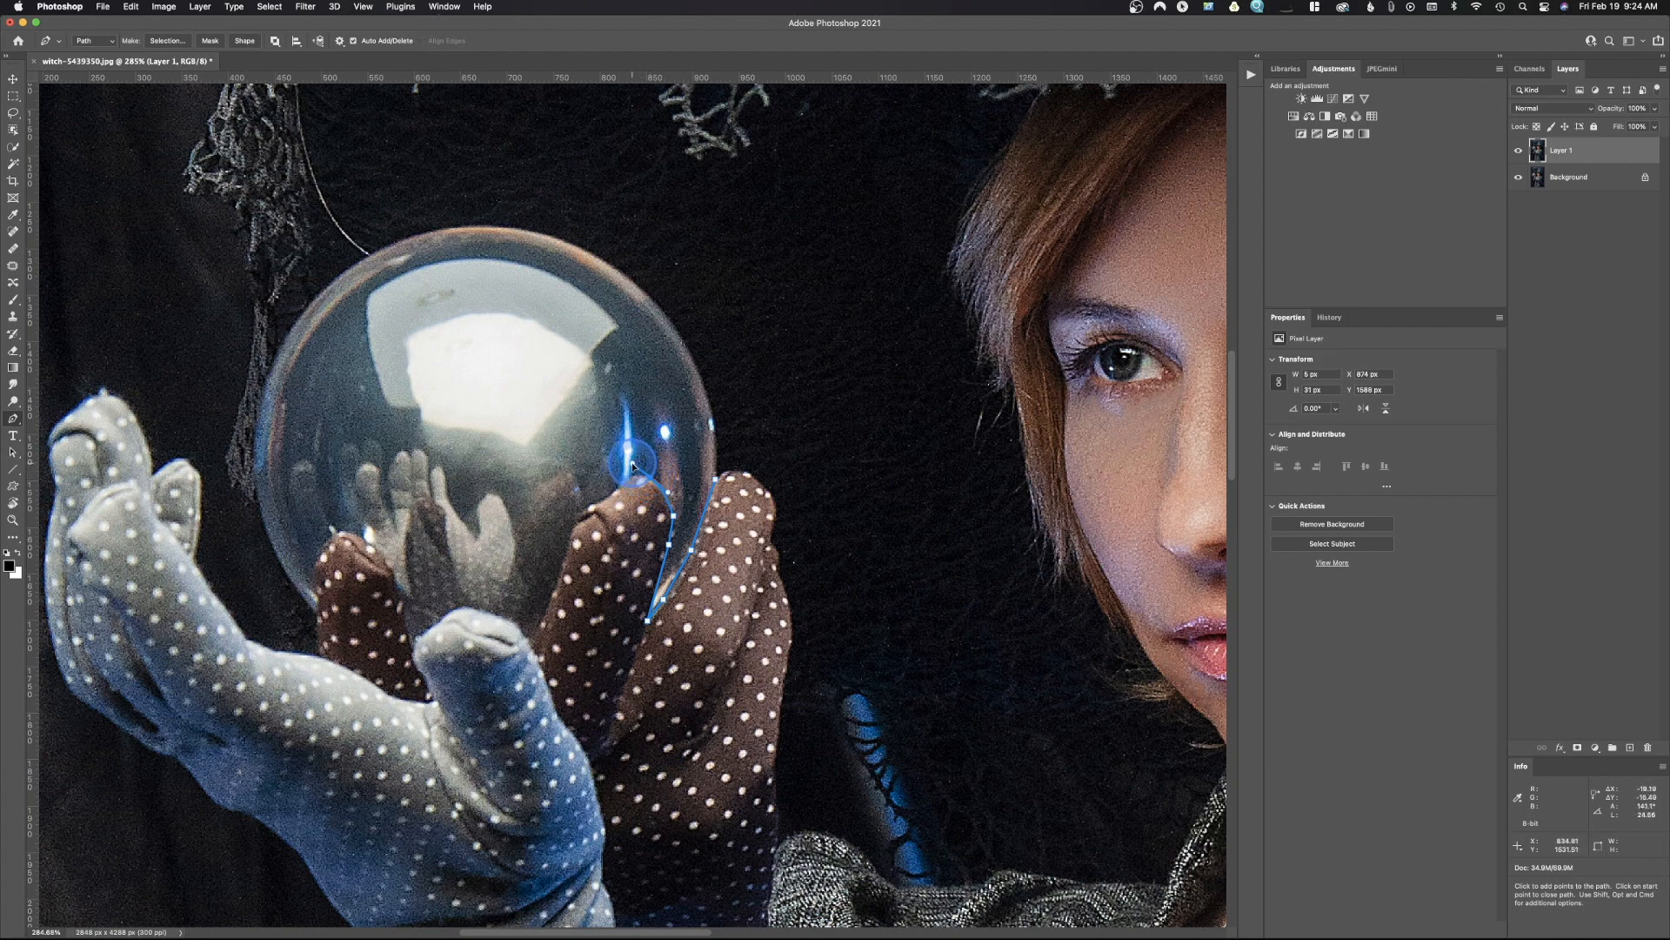
pyautogui.moveTo(631, 465); pyautogui.dragTo(632, 465)
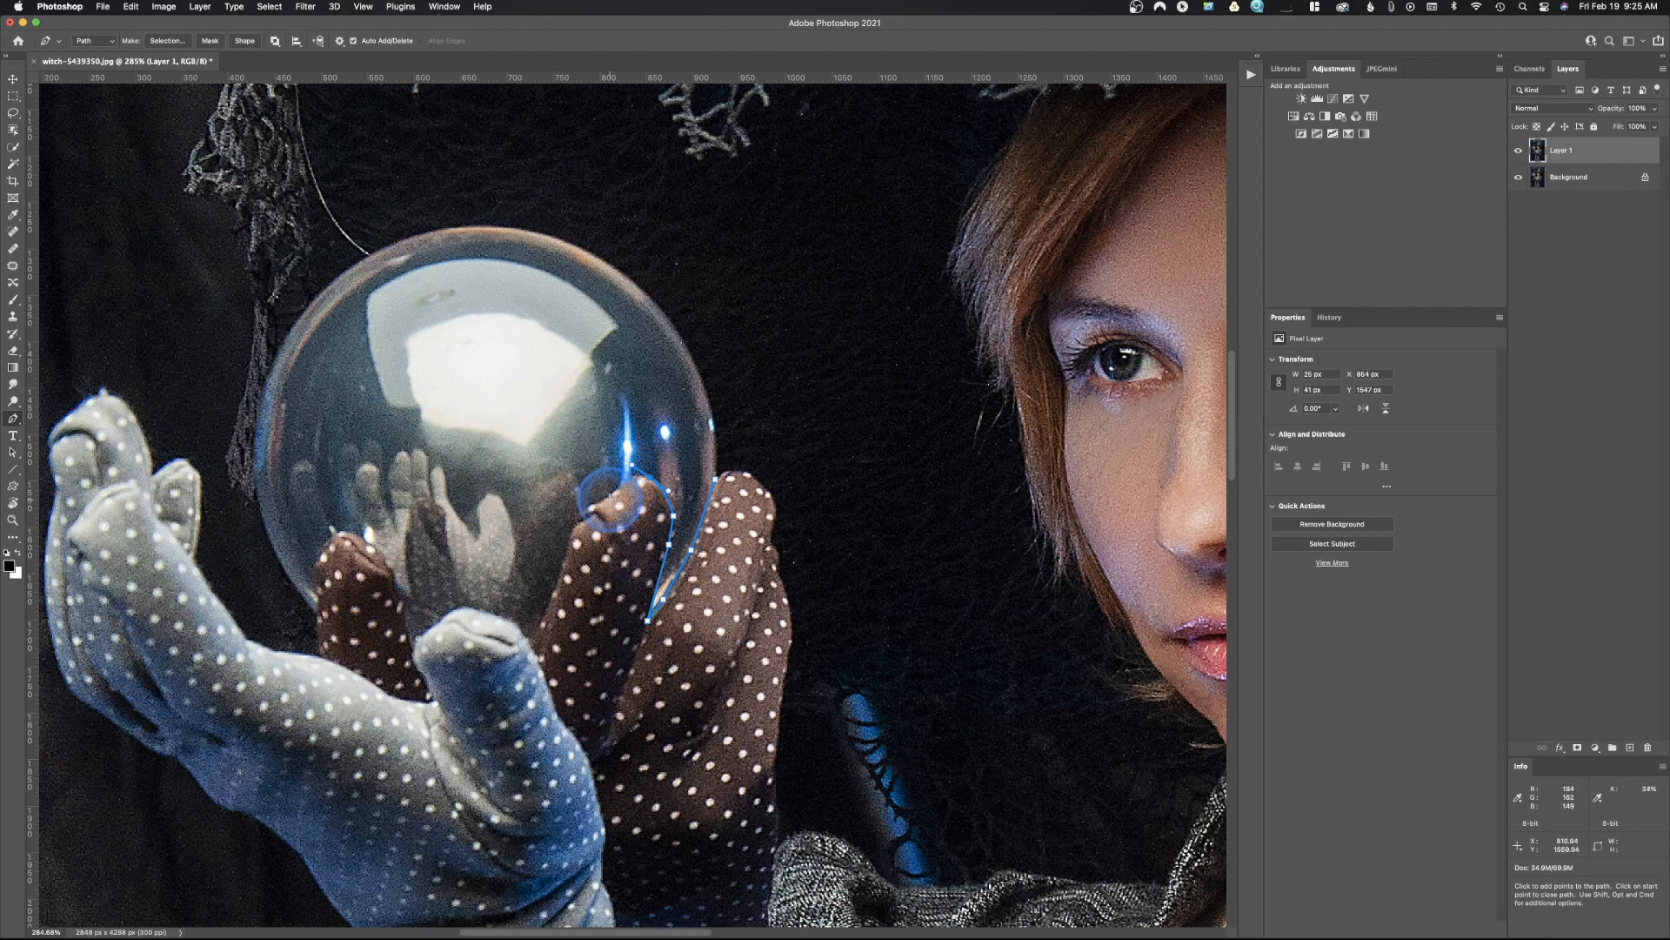
pyautogui.click(592, 507)
pyautogui.click(572, 517)
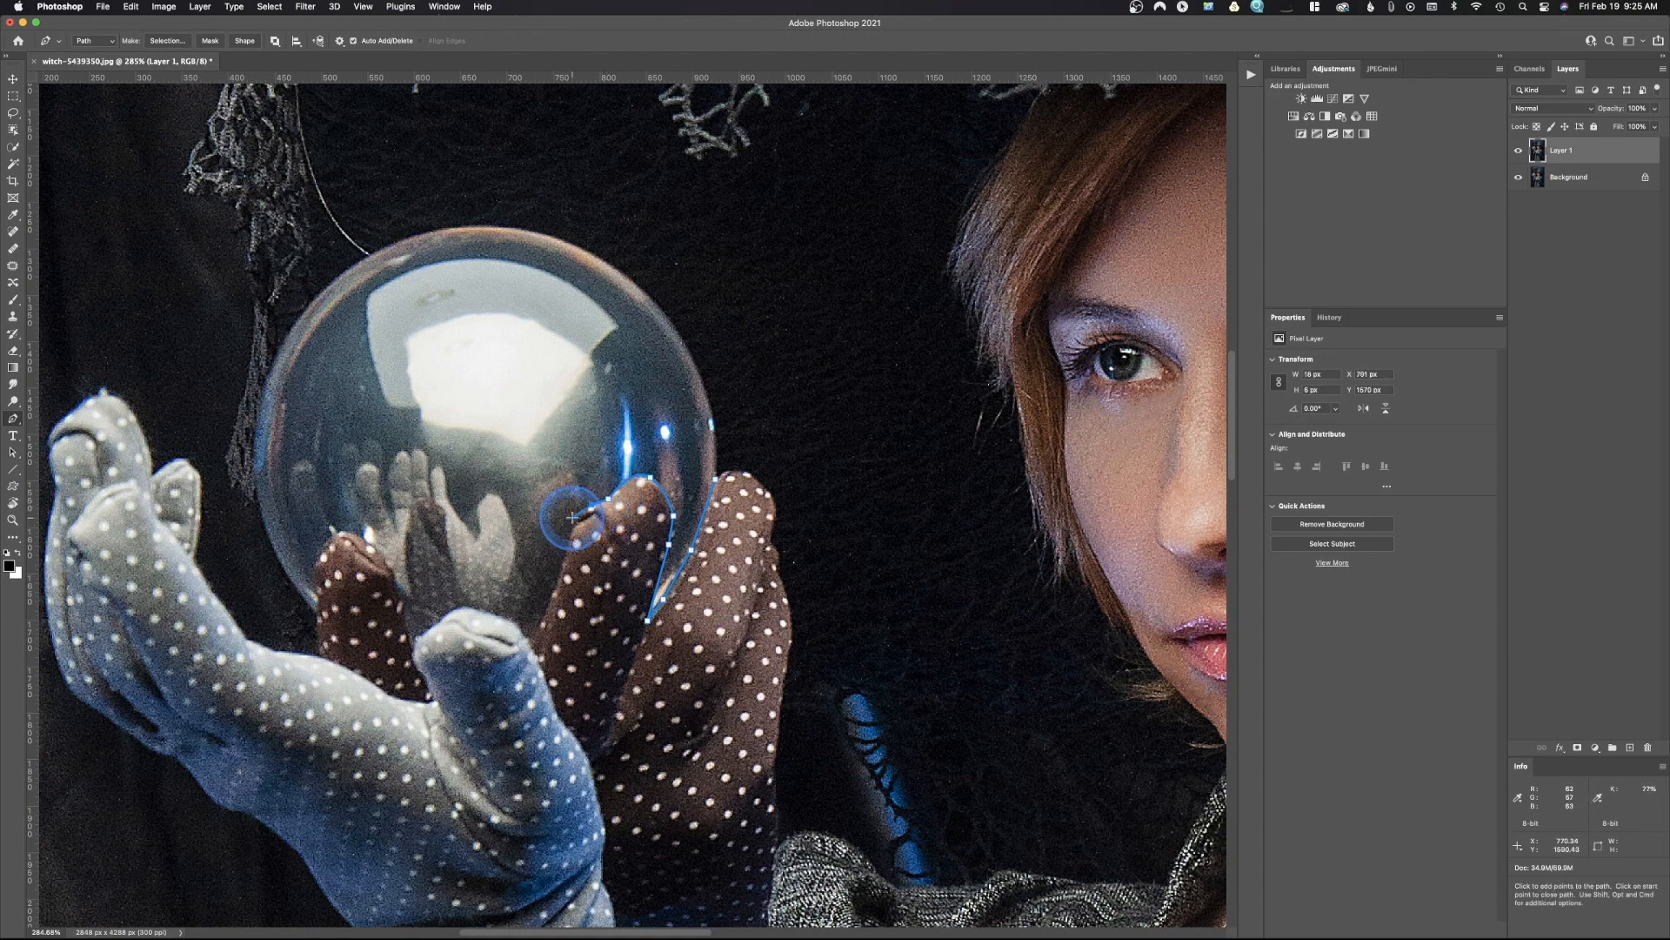
pyautogui.click(577, 520)
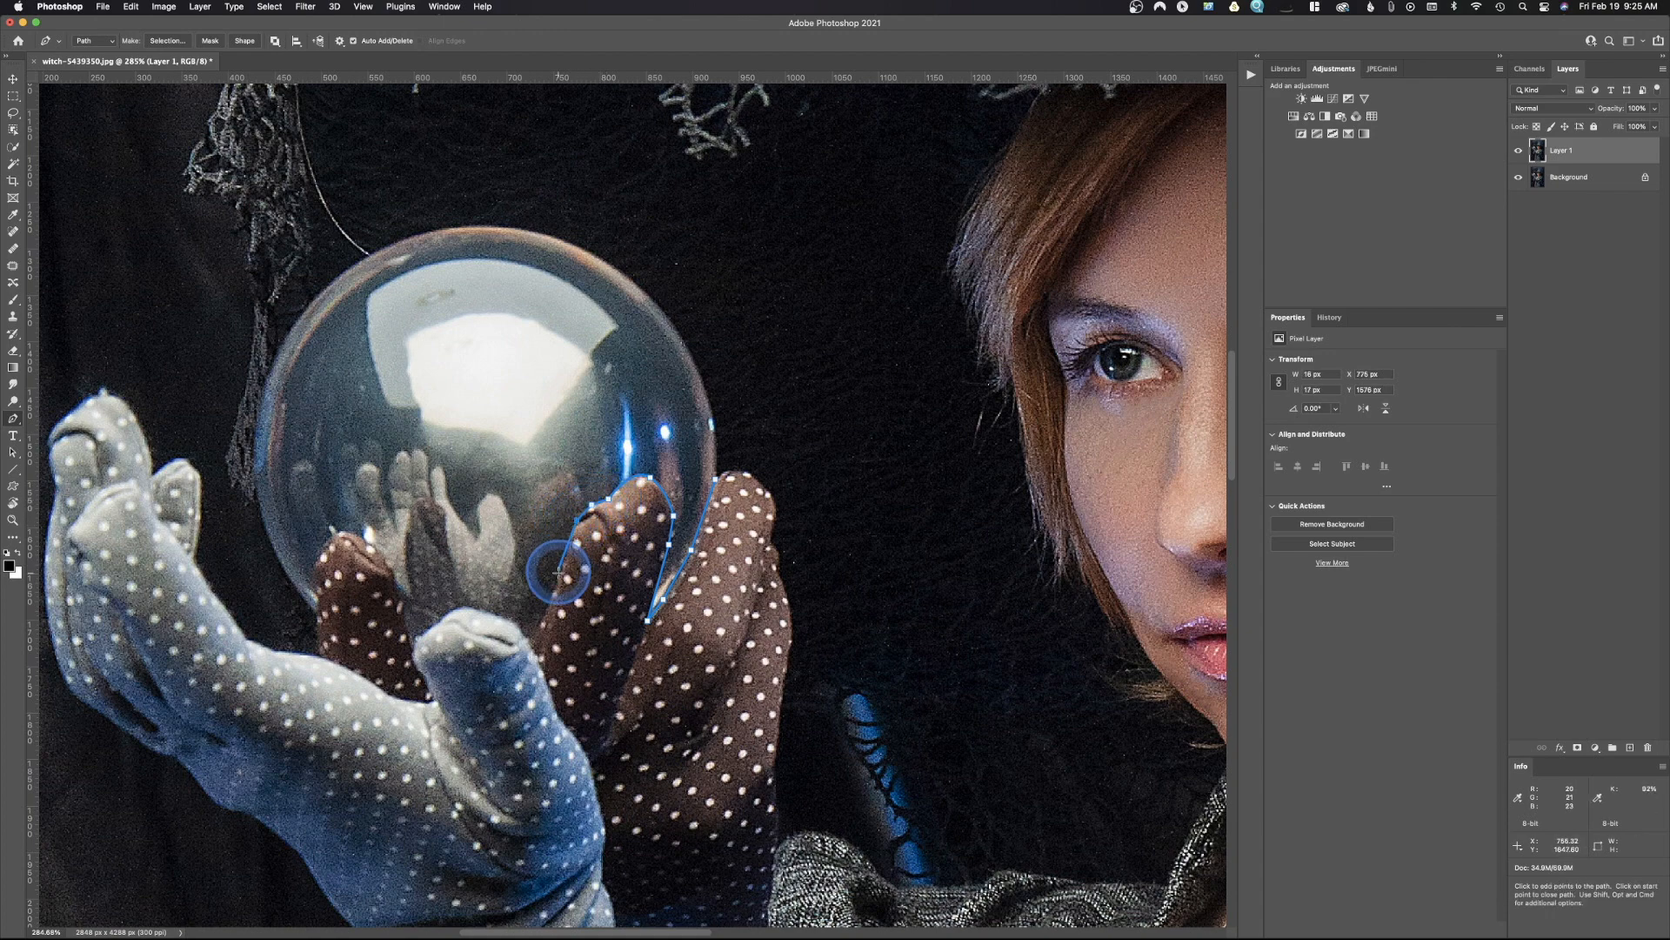
pyautogui.click(531, 644)
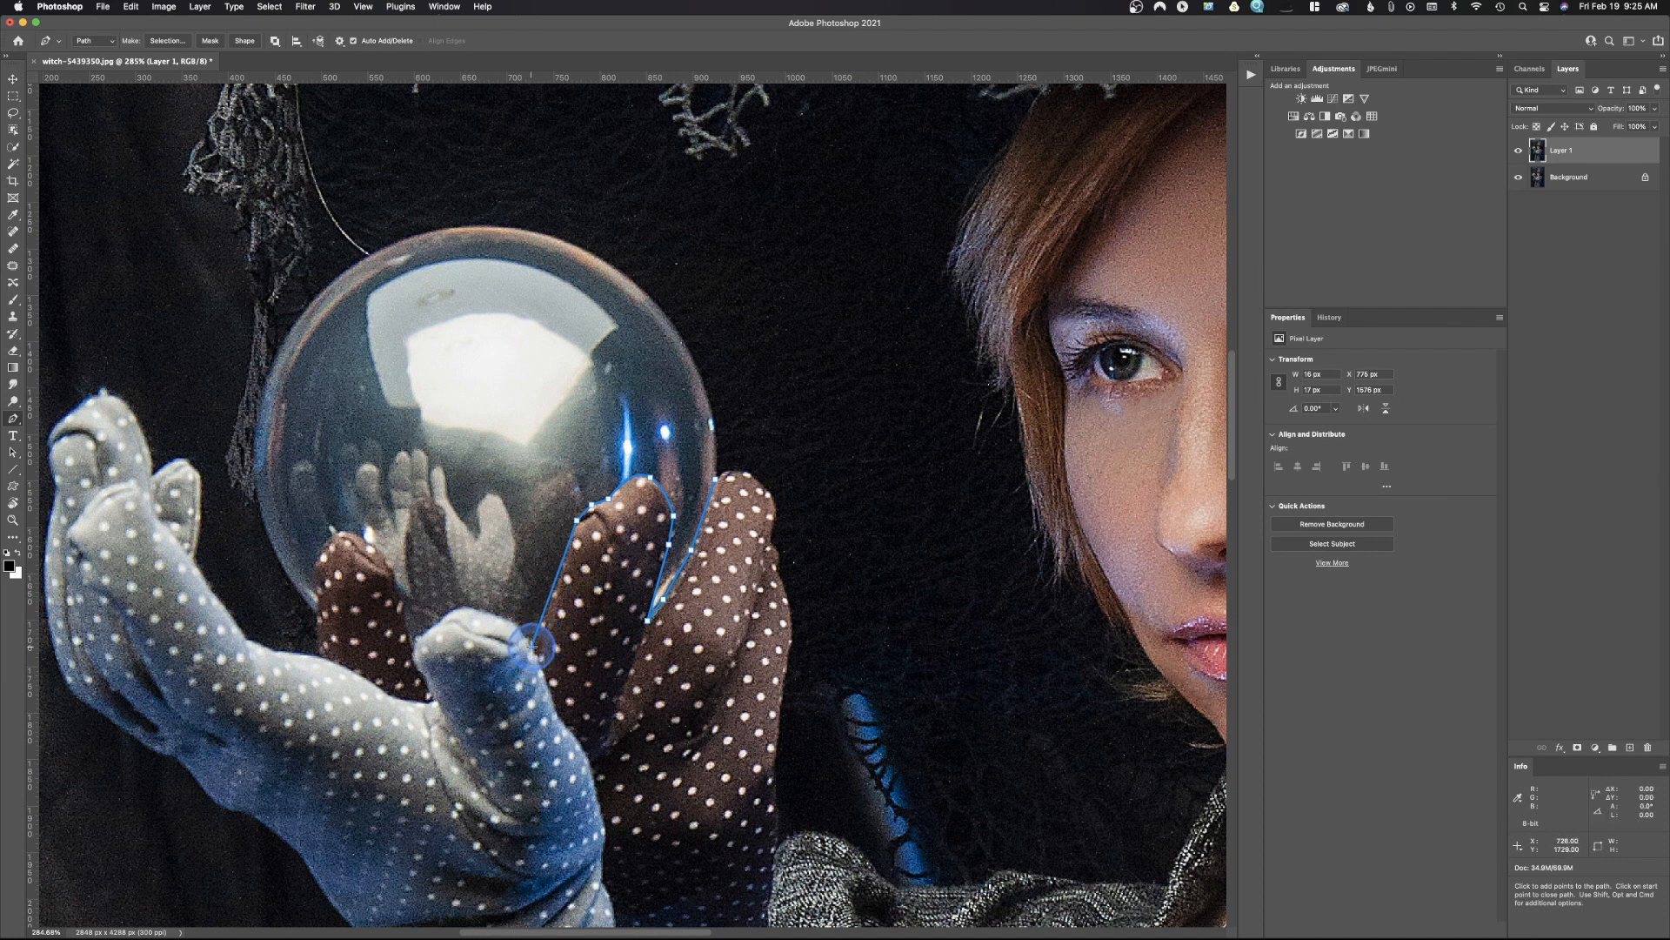
# - Trace the path over the tip of the light polka-dot gloved finger beneath the crystal ball
pyautogui.click(513, 622)
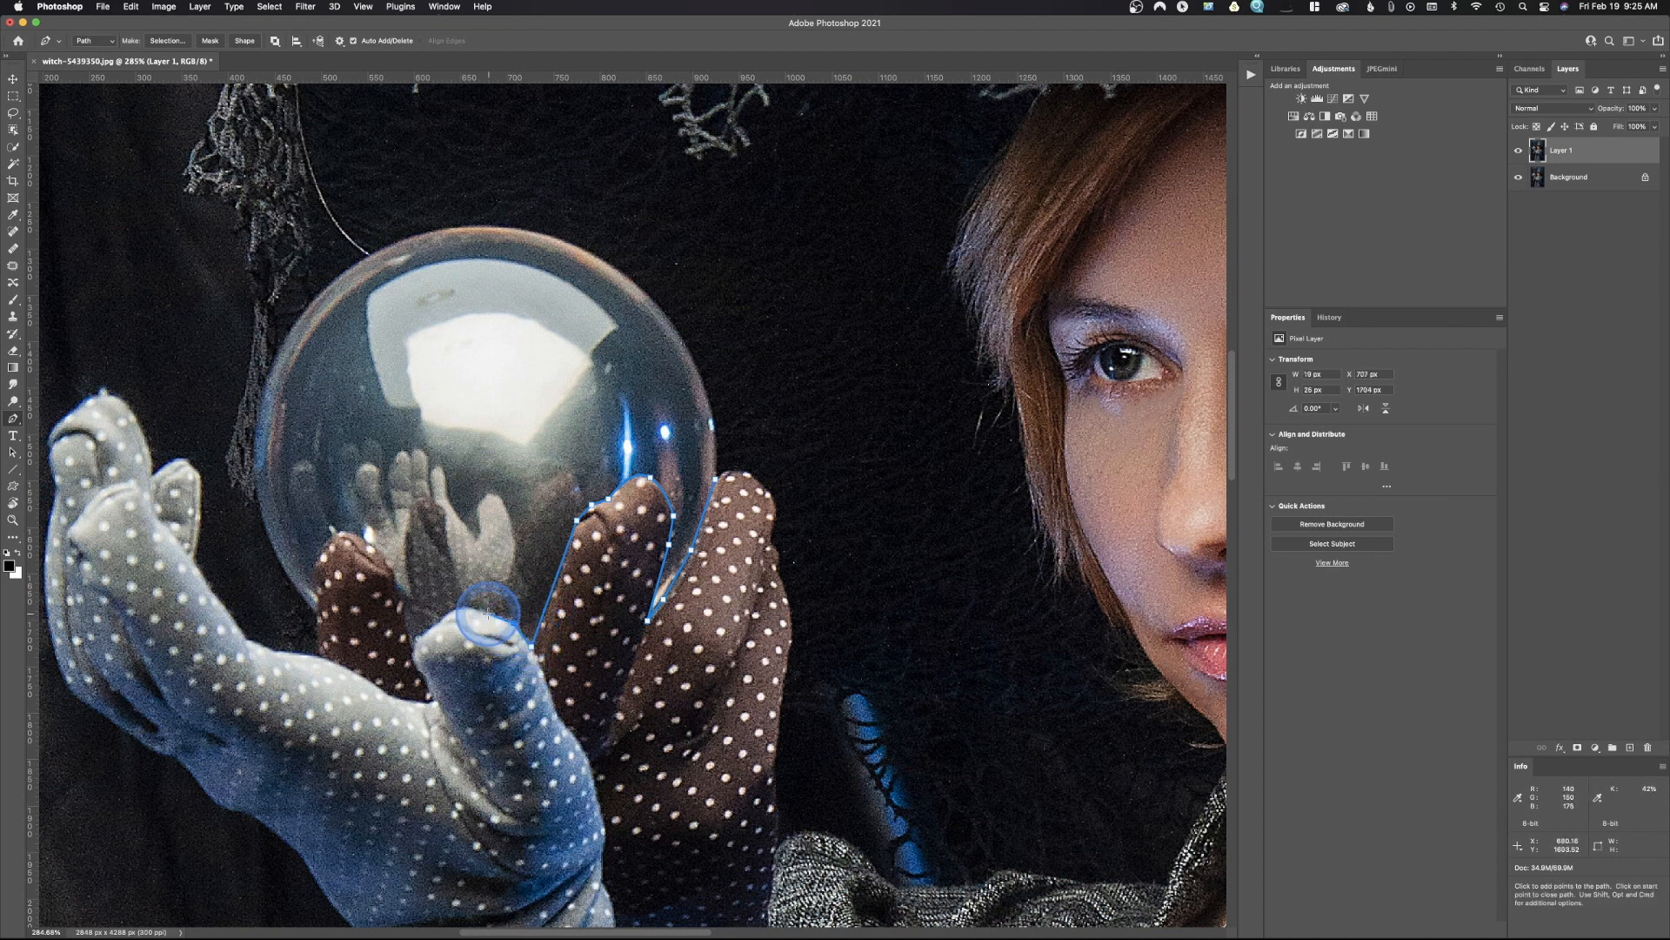
pyautogui.click(469, 605)
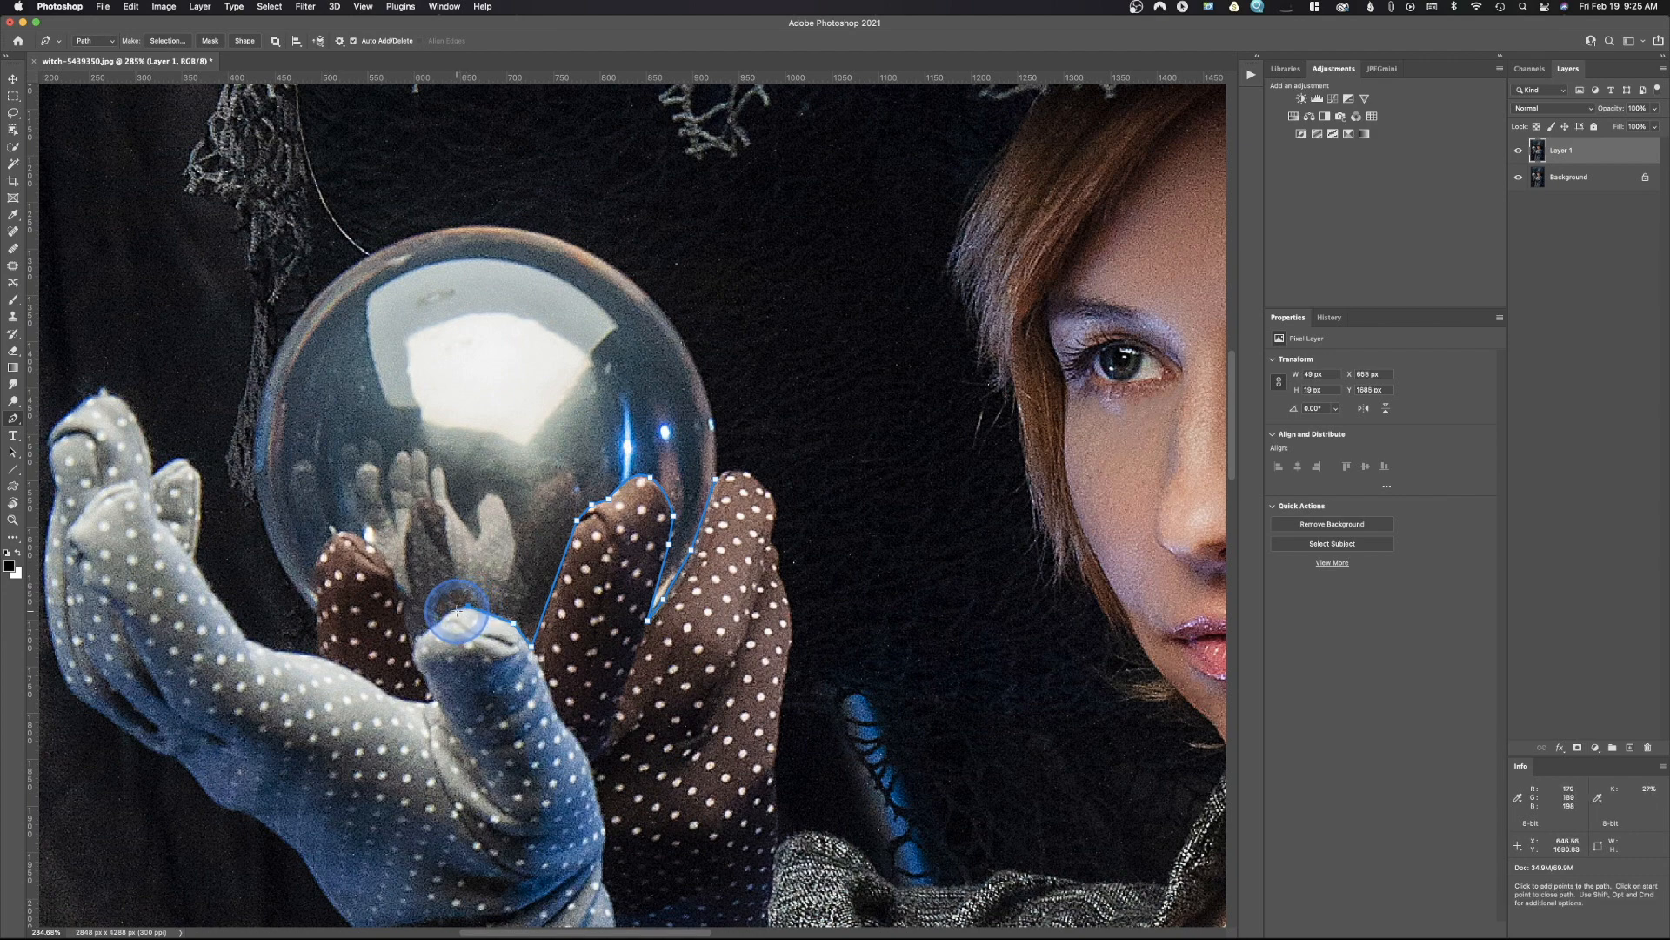
pyautogui.click(442, 626)
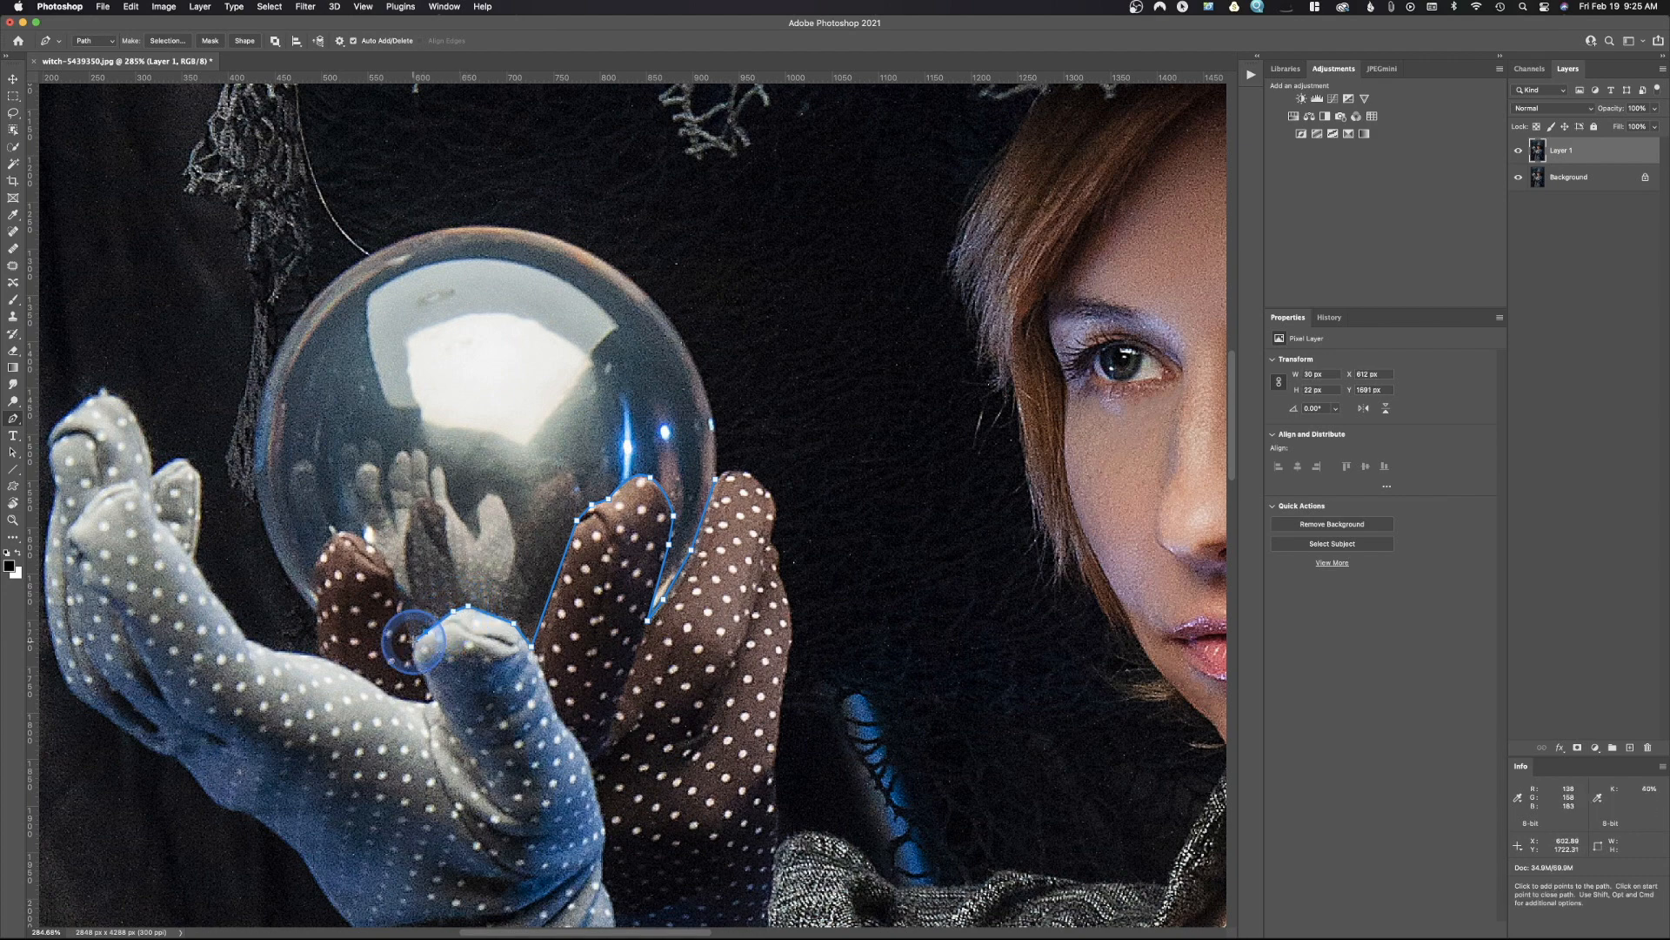
pyautogui.click(414, 639)
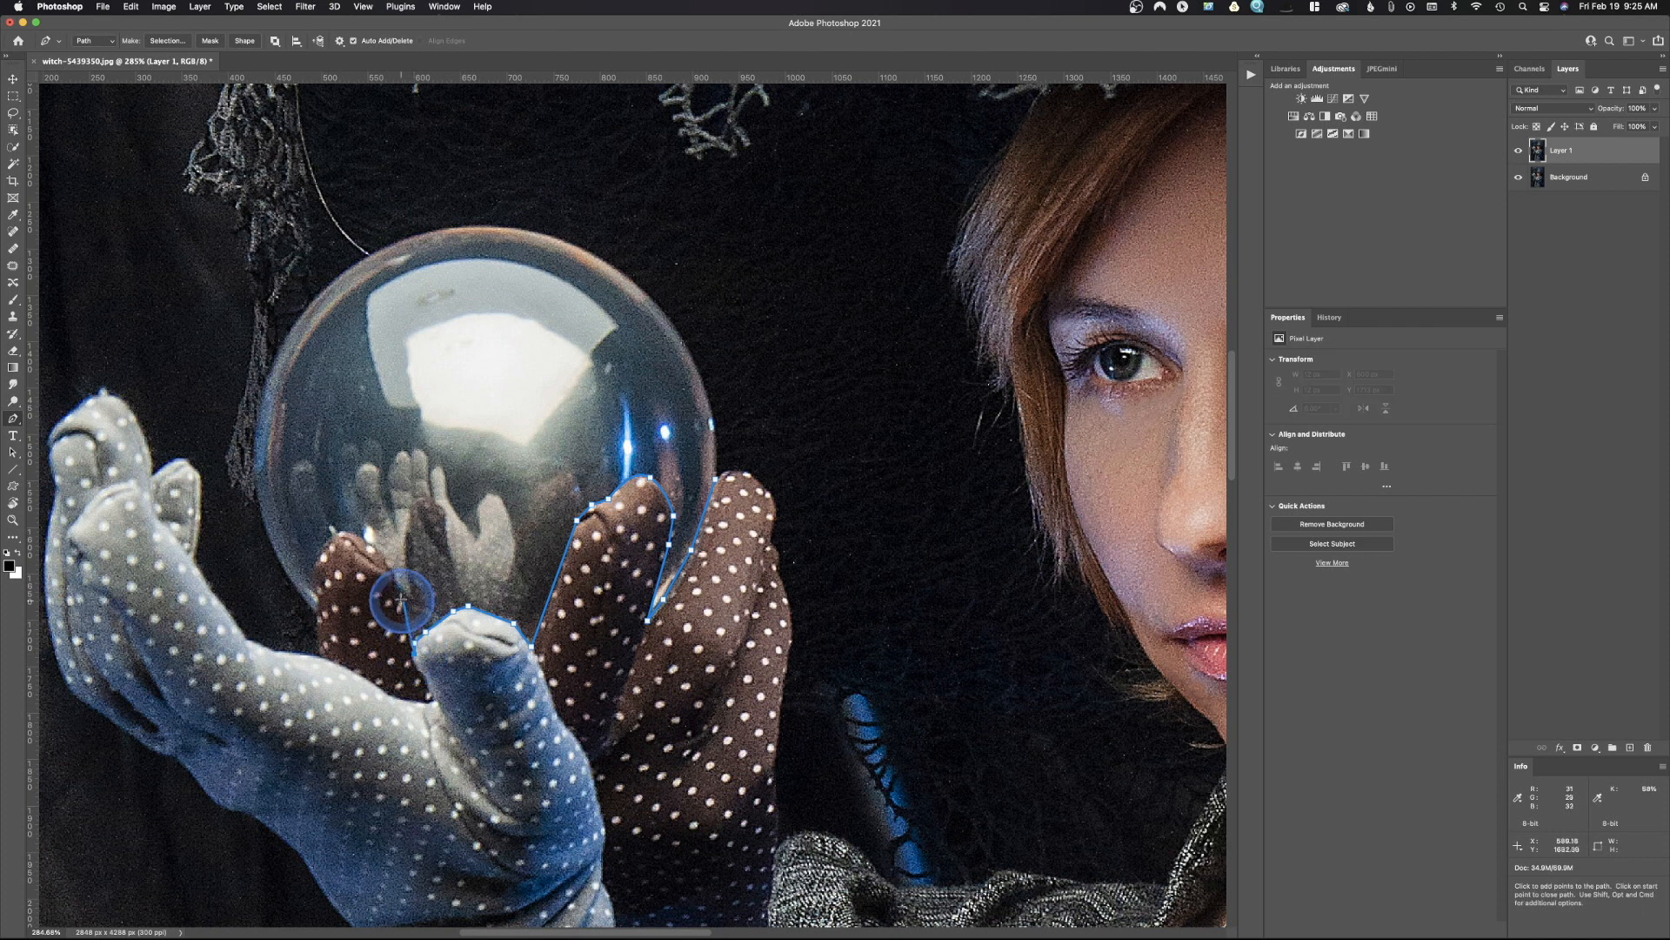
# - Trace the path around the small dark gloved fingertip at the ball's lower left, ending on the ball's outer edge
pyautogui.click(388, 551)
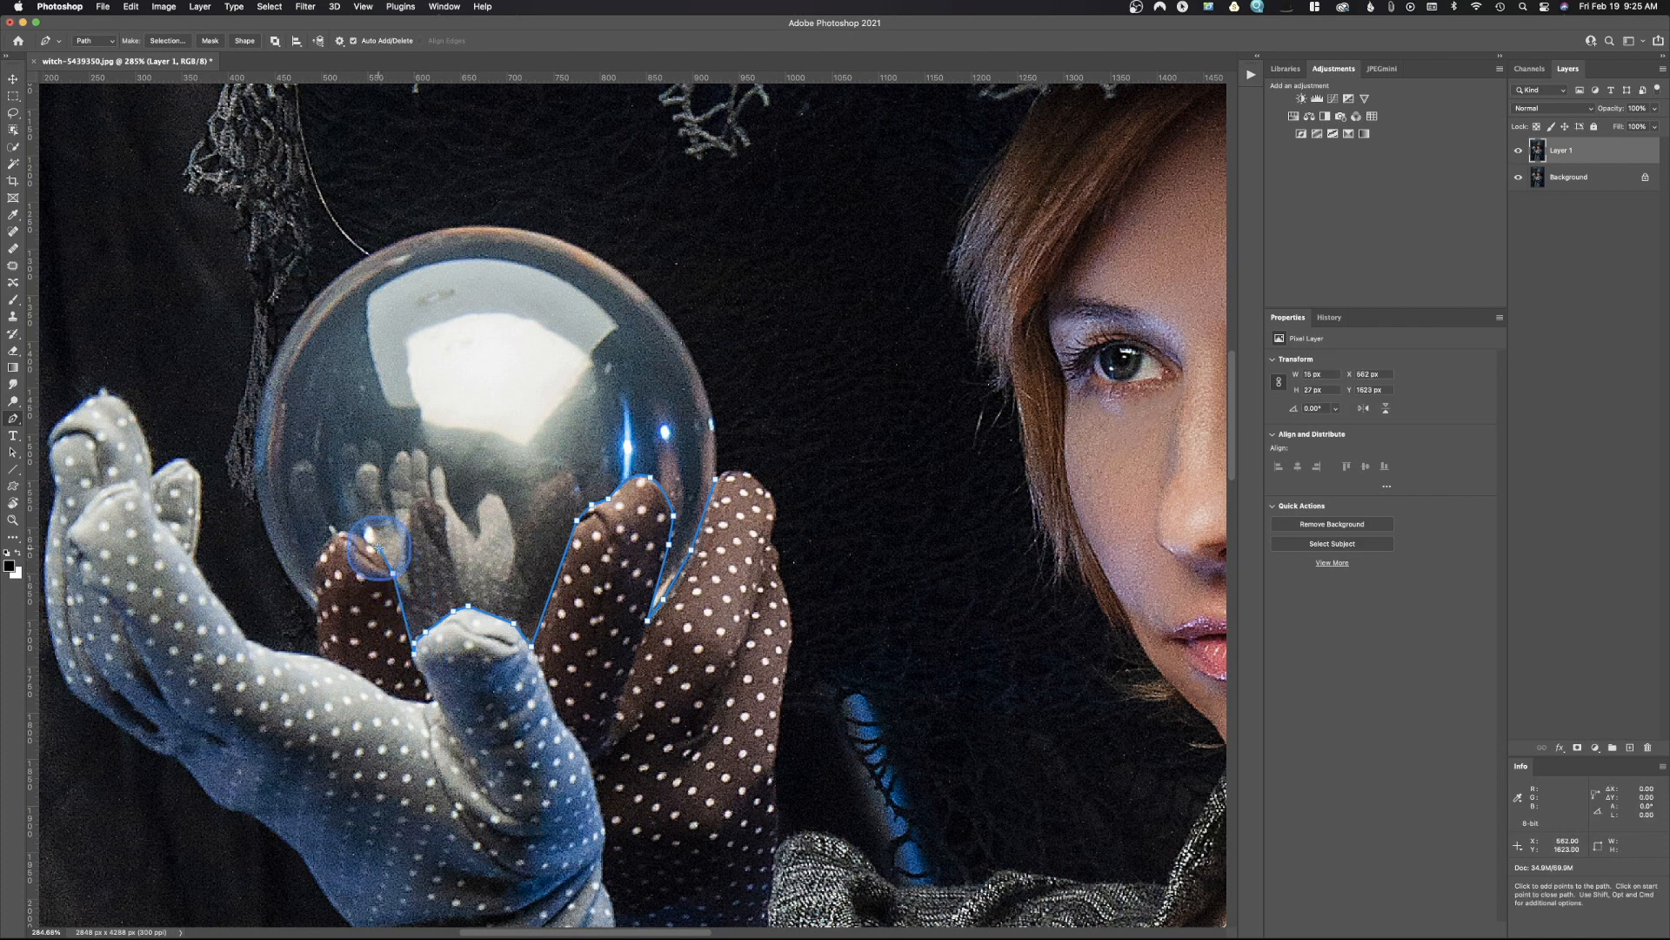
pyautogui.click(365, 541)
pyautogui.click(357, 534)
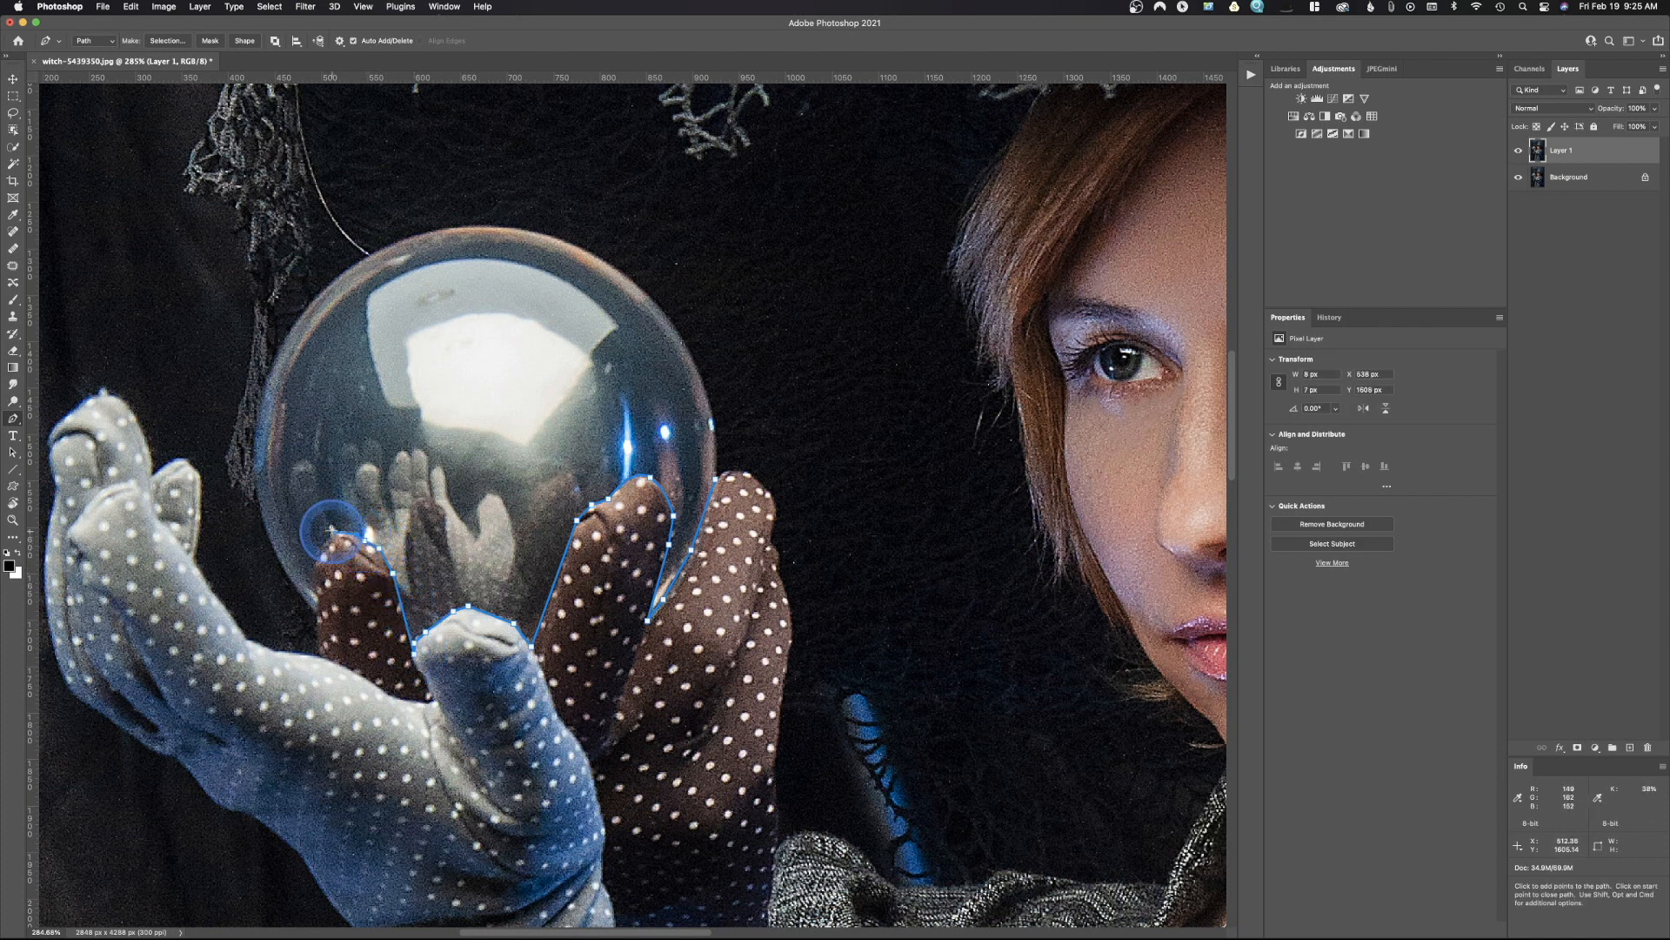
pyautogui.click(340, 531)
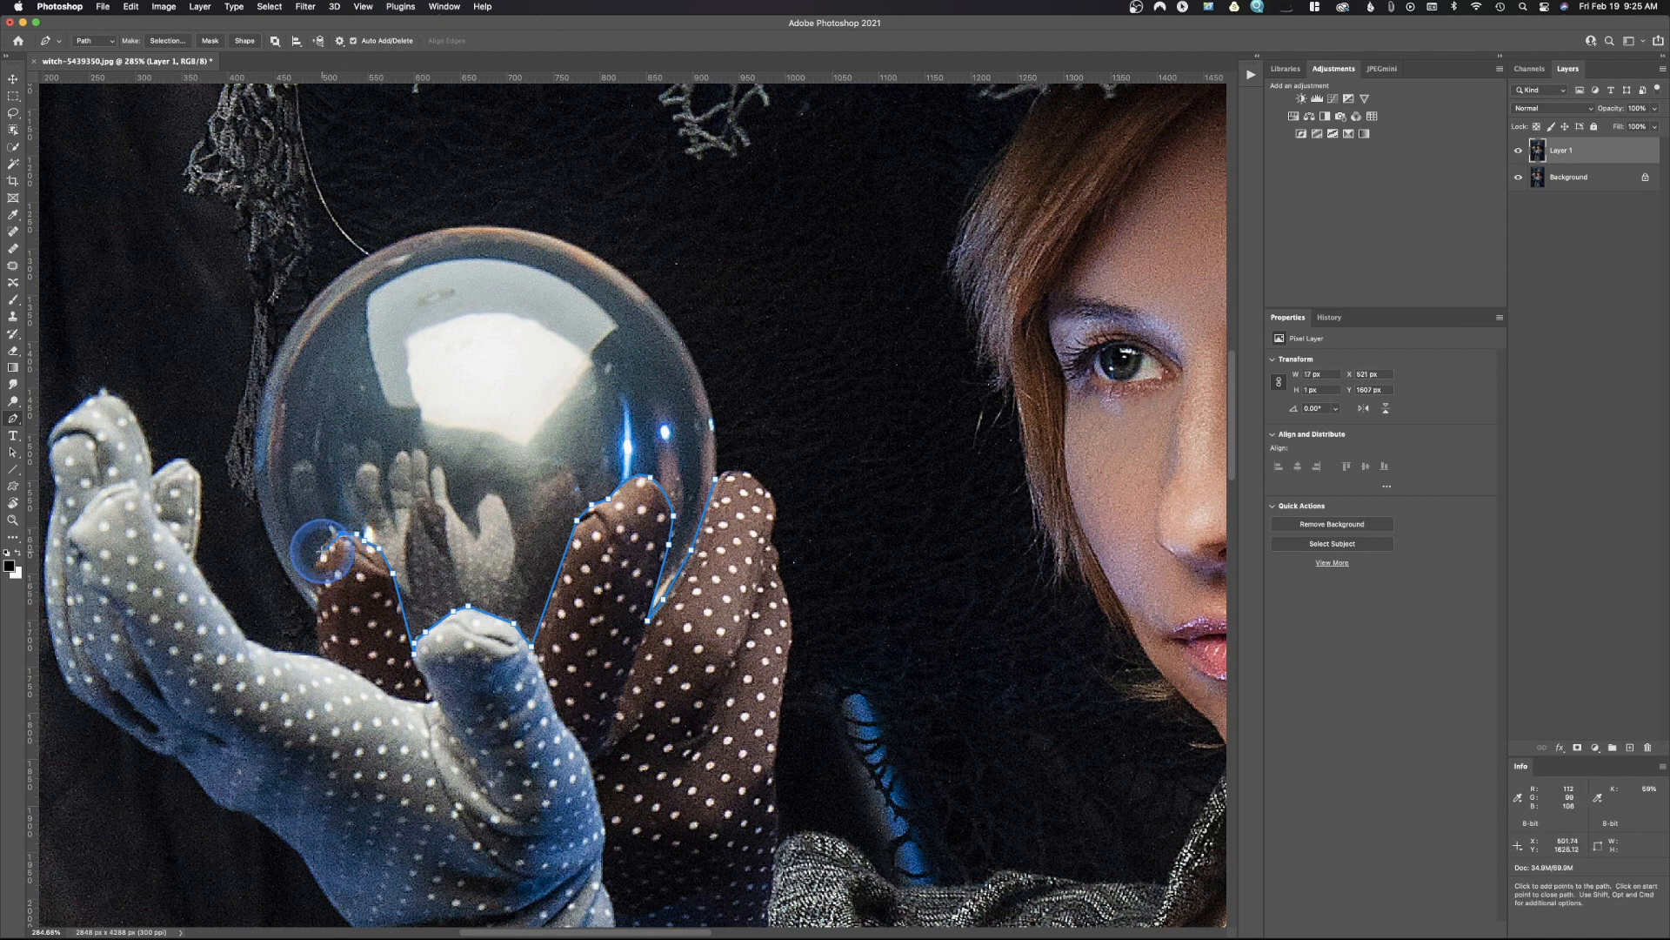
pyautogui.click(319, 551)
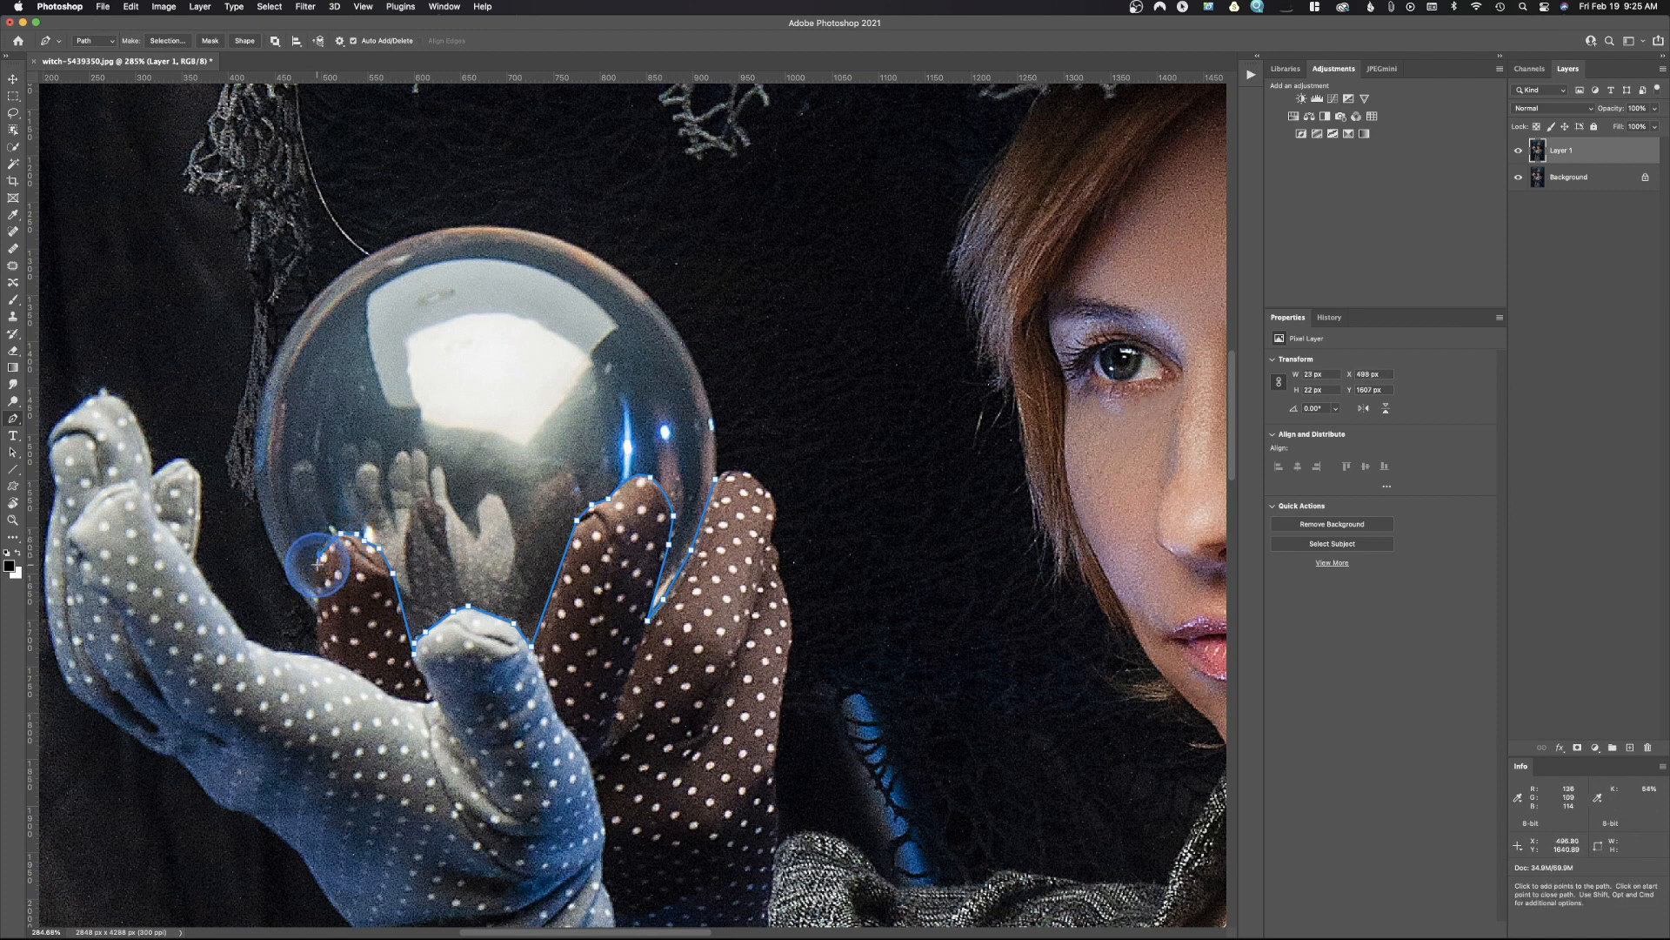
pyautogui.click(317, 587)
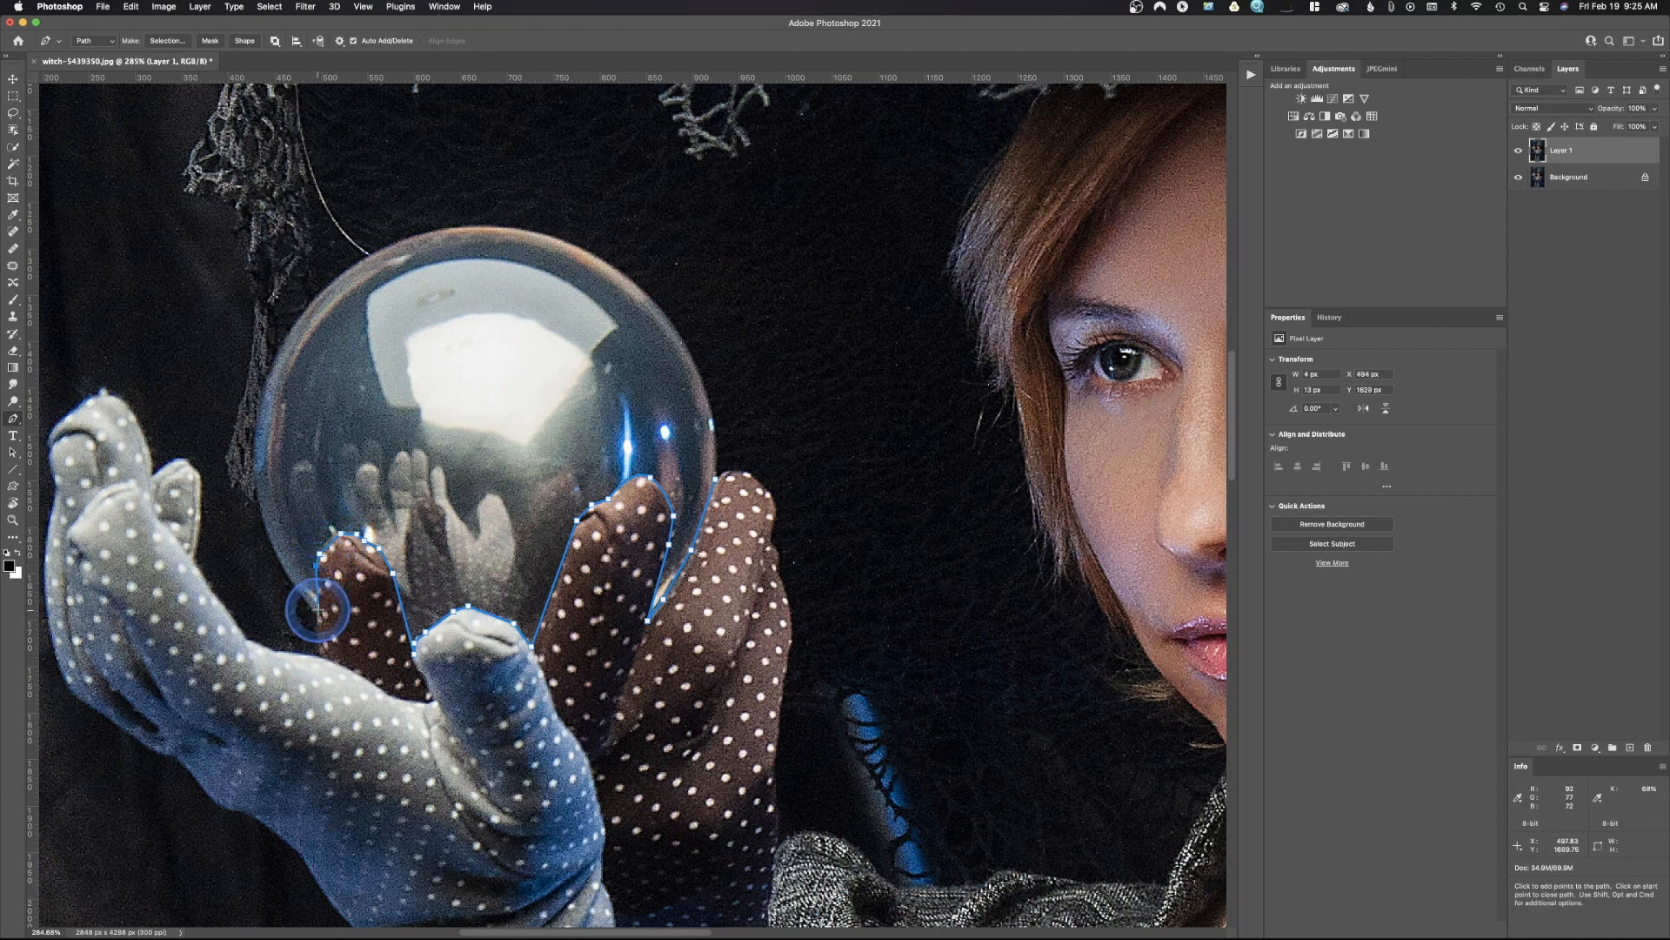
pyautogui.click(318, 611)
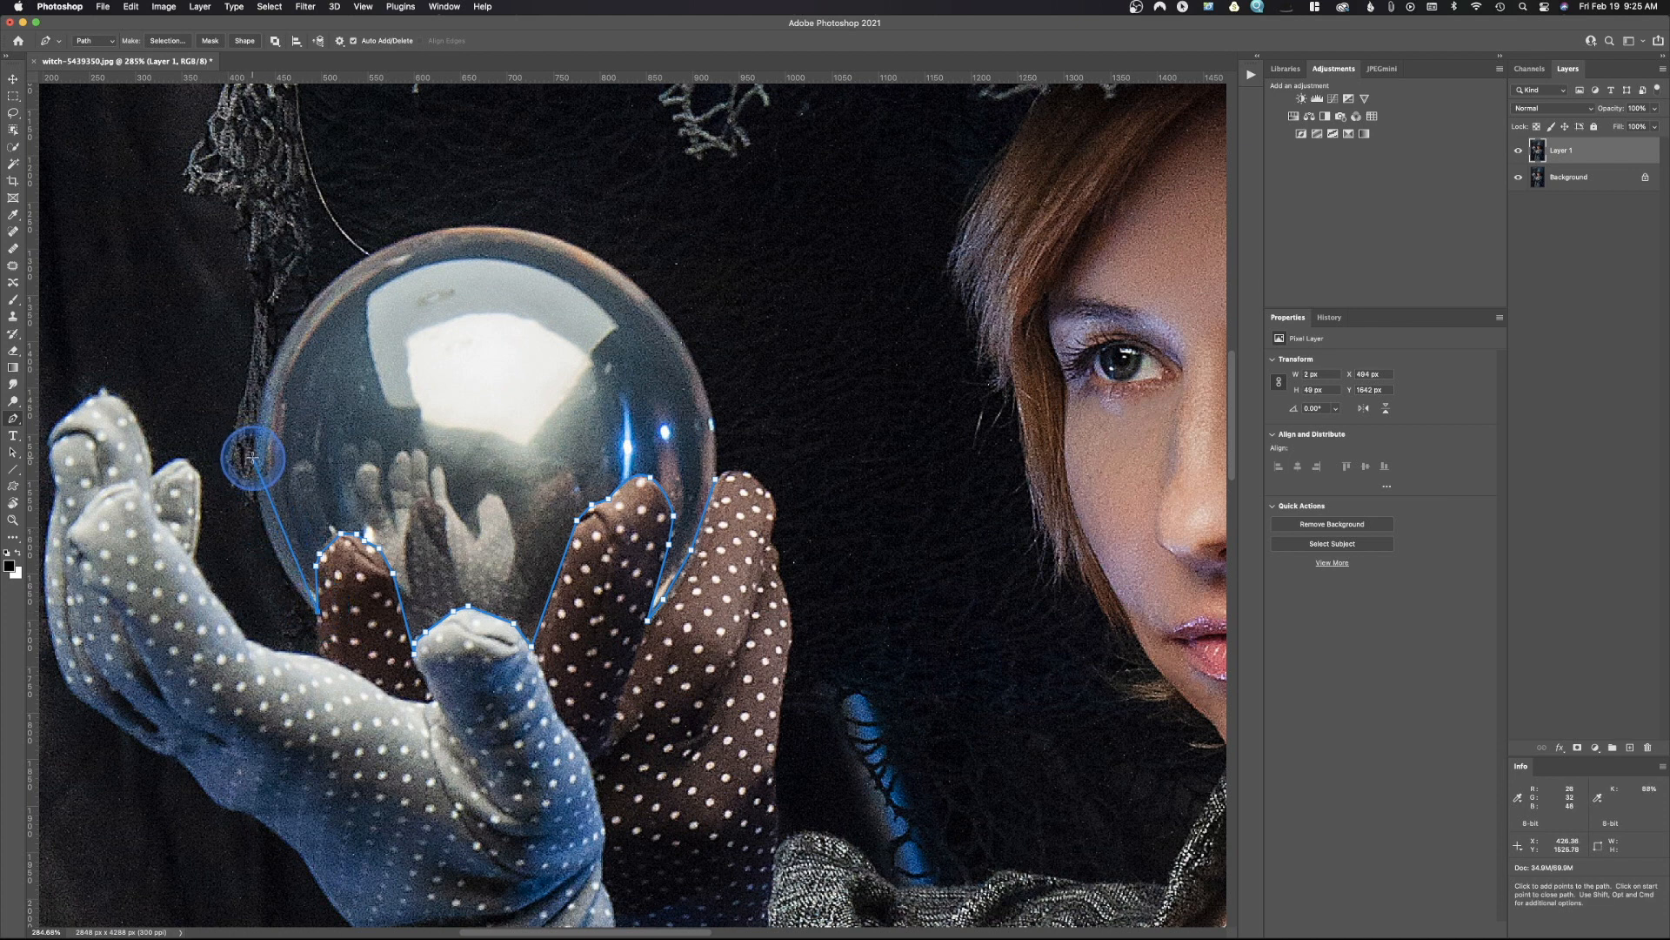
# - Trace the path along the crystal ball's outer edge, over the top and down the far side, and close it at its starting point
pyautogui.moveTo(251, 458); pyautogui.dragTo(243, 354)
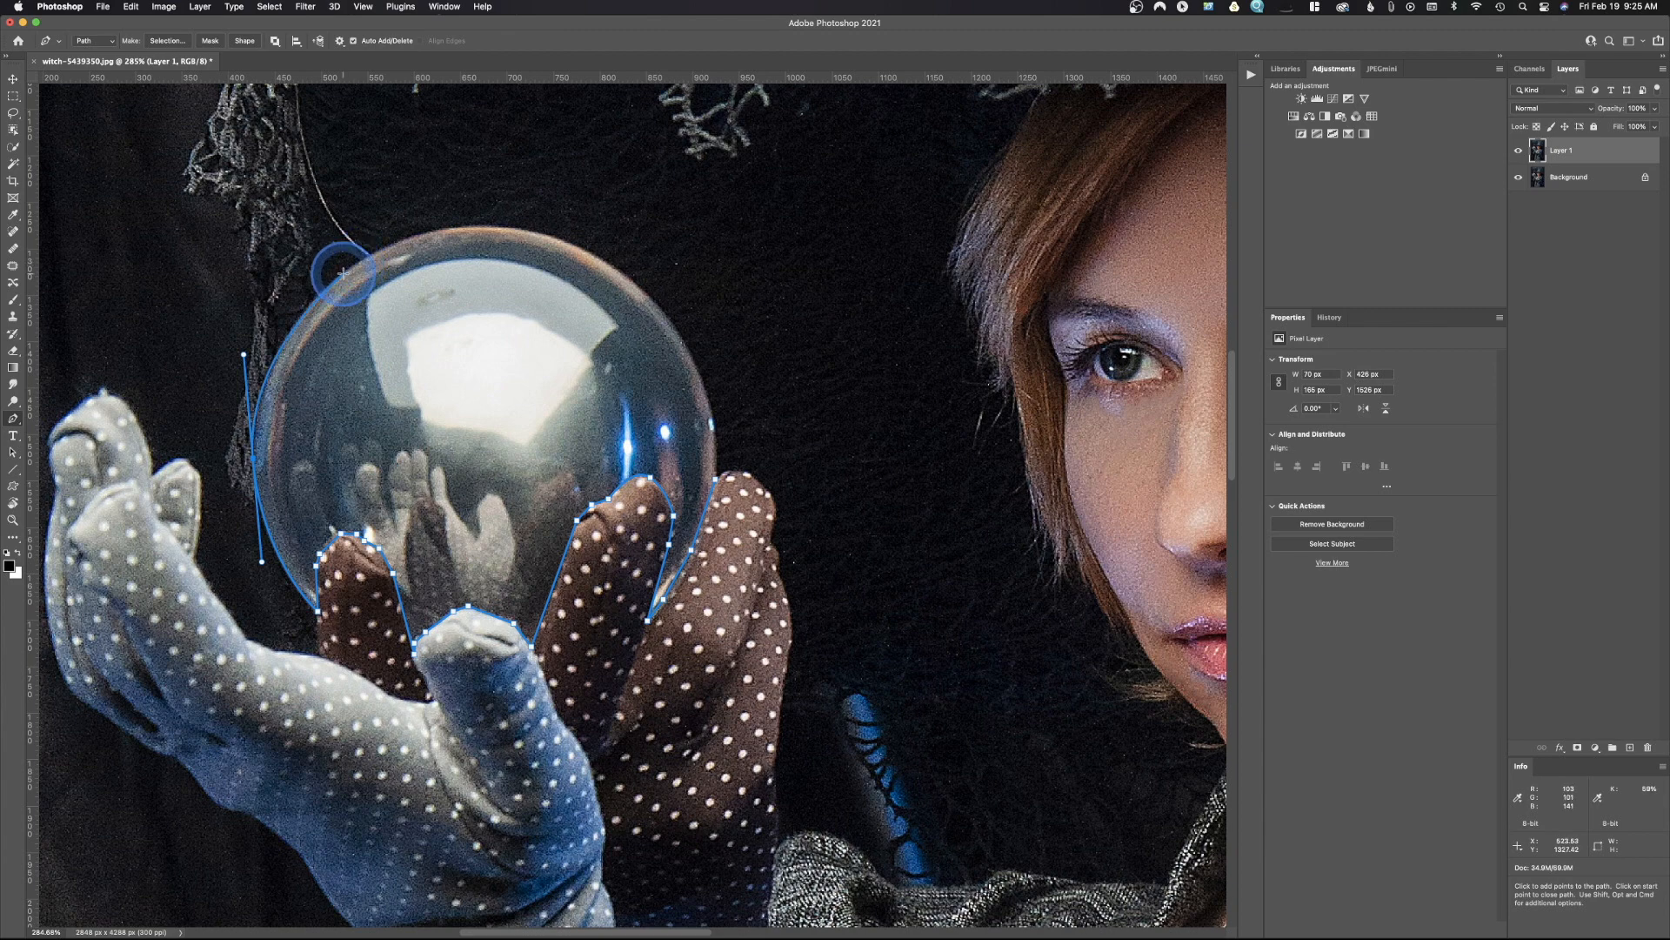
pyautogui.moveTo(348, 269)
pyautogui.mouseDown()
pyautogui.moveTo(439, 199)
pyautogui.moveTo(403, 186)
pyautogui.moveTo(400, 160)
pyautogui.moveTo(447, 247)
pyautogui.moveTo(399, 179)
pyautogui.moveTo(341, 297)
pyautogui.moveTo(350, 261)
pyautogui.mouseUp()
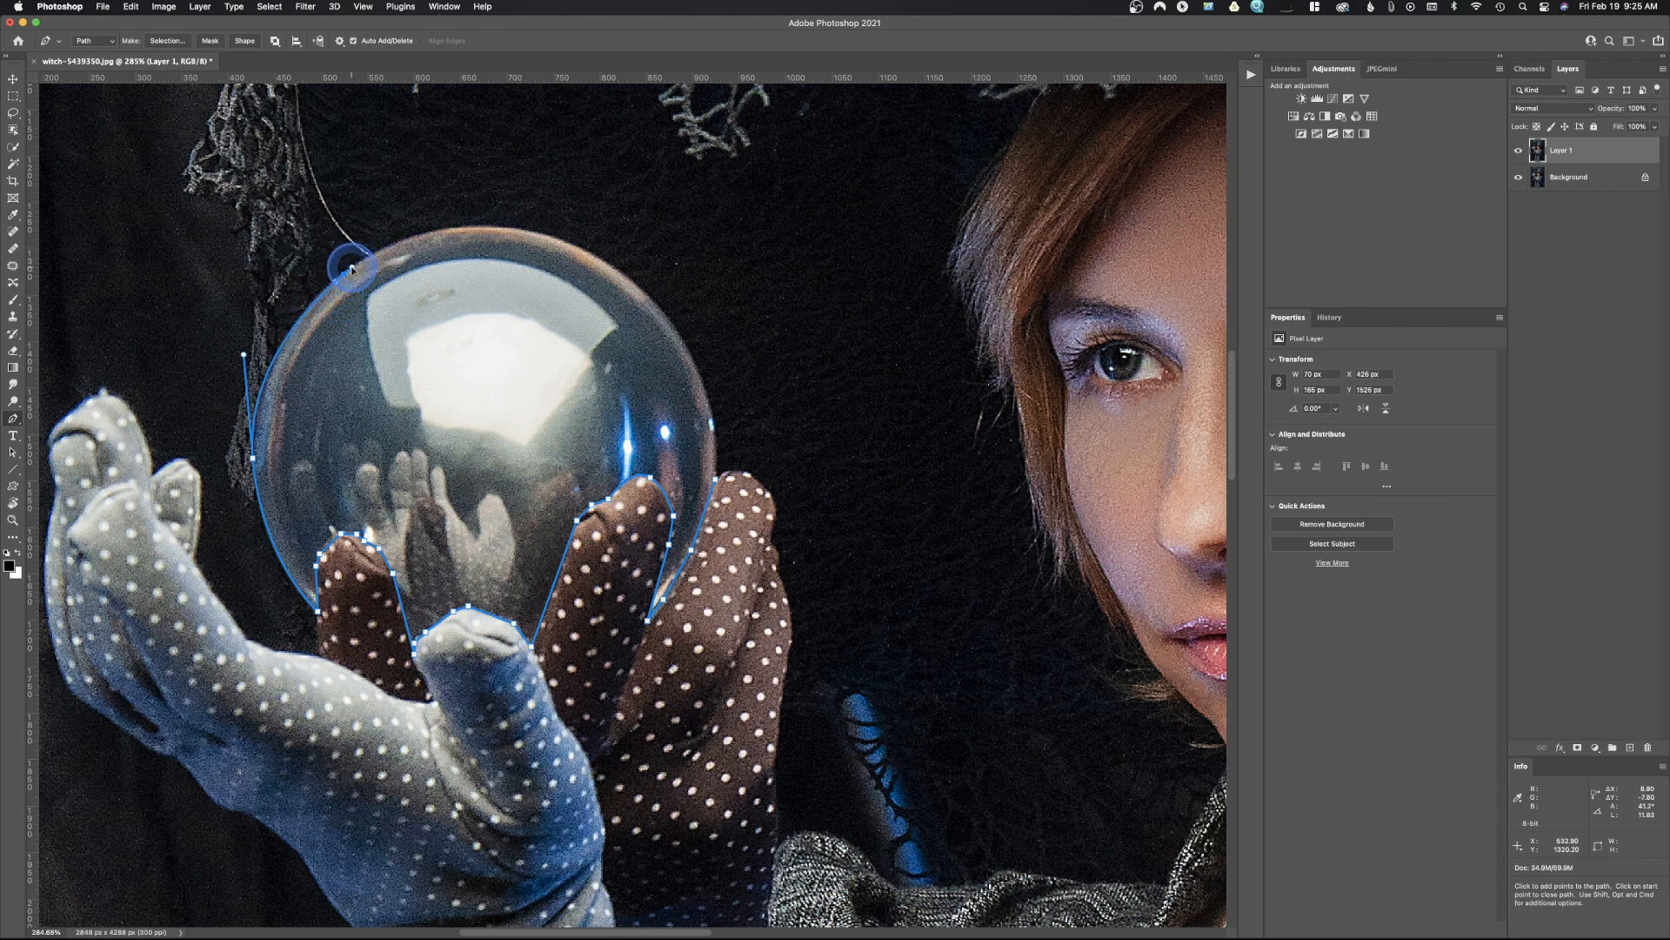
pyautogui.moveTo(351, 269); pyautogui.dragTo(352, 270)
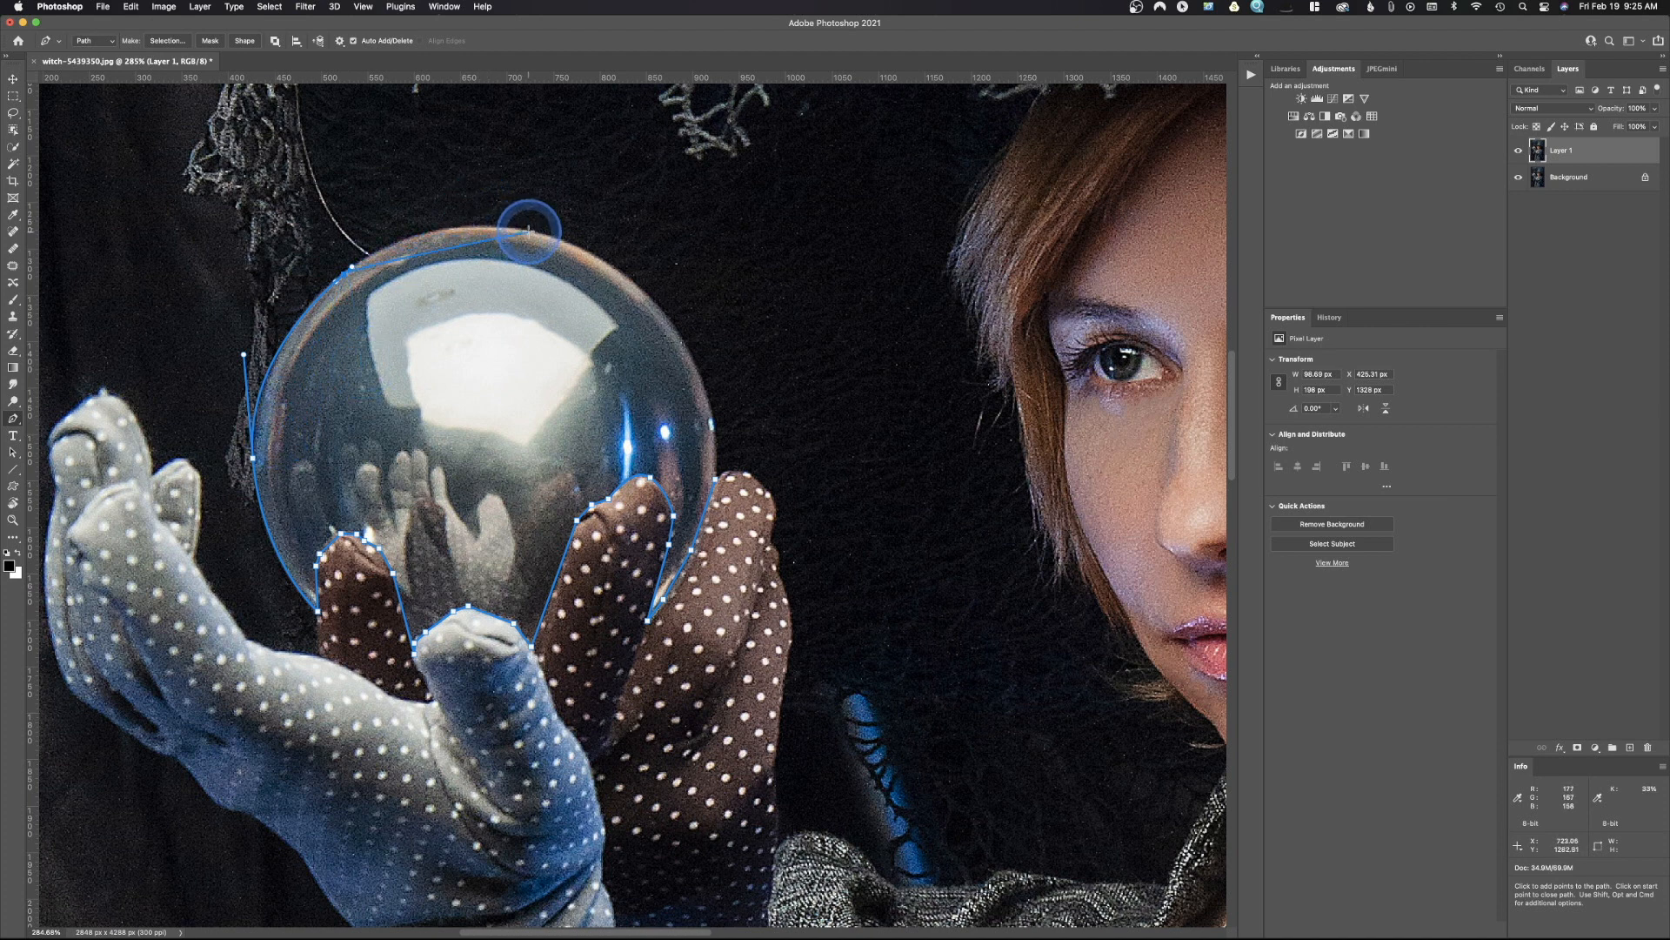
pyautogui.moveTo(528, 231); pyautogui.dragTo(641, 250)
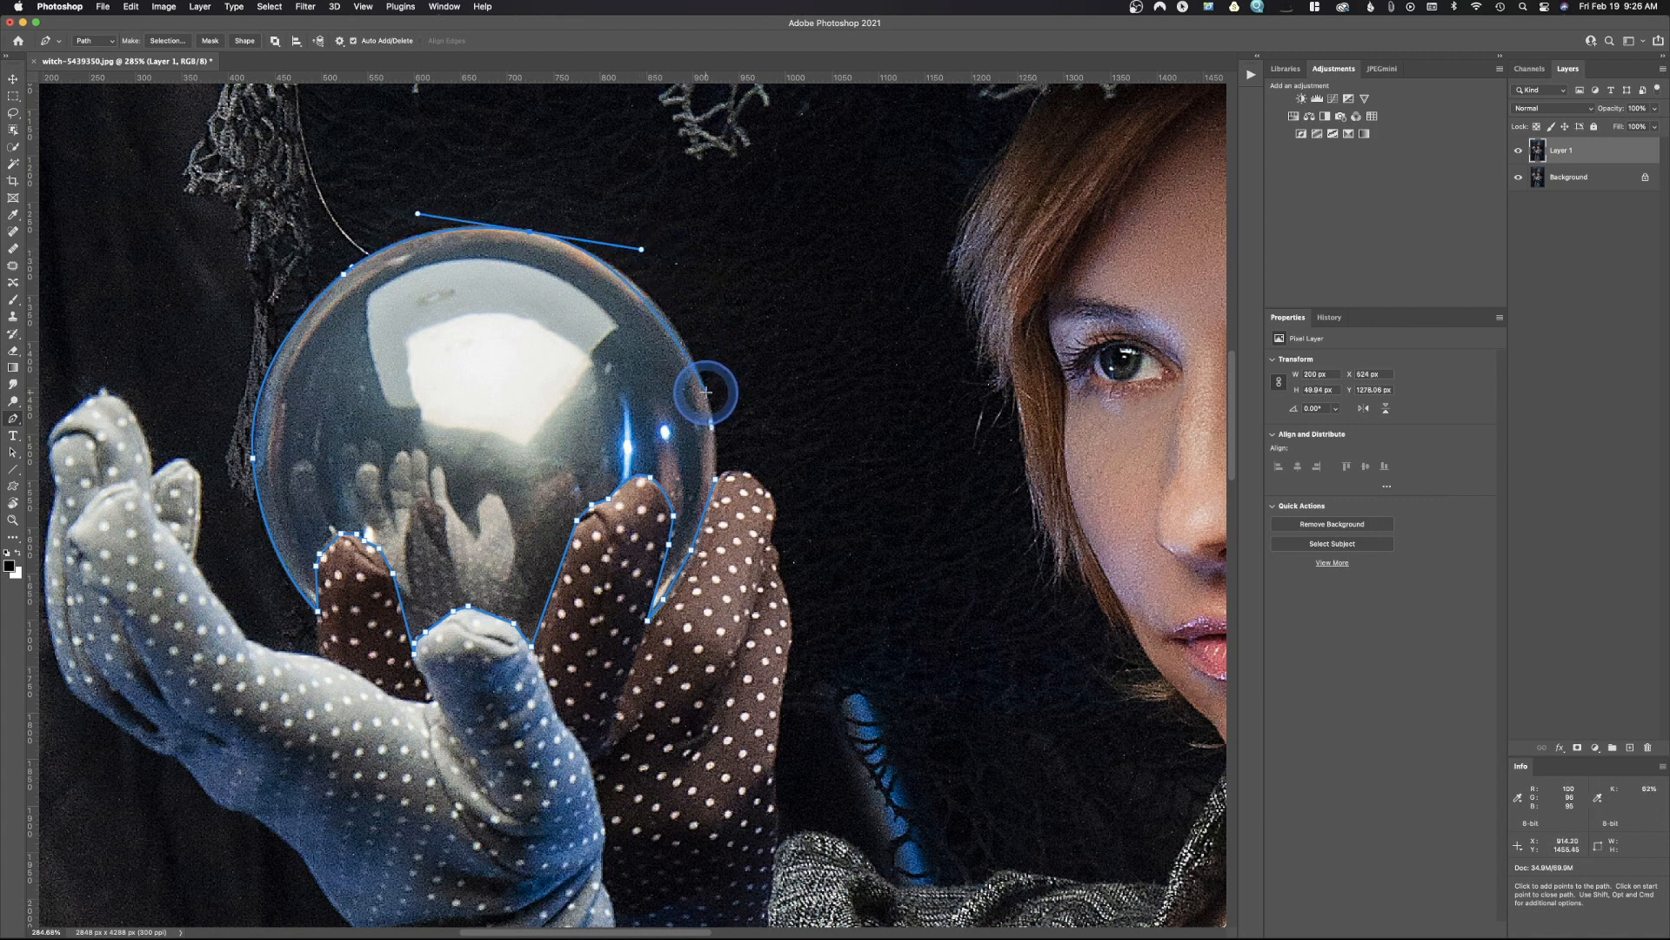
pyautogui.moveTo(704, 392); pyautogui.dragTo(712, 412)
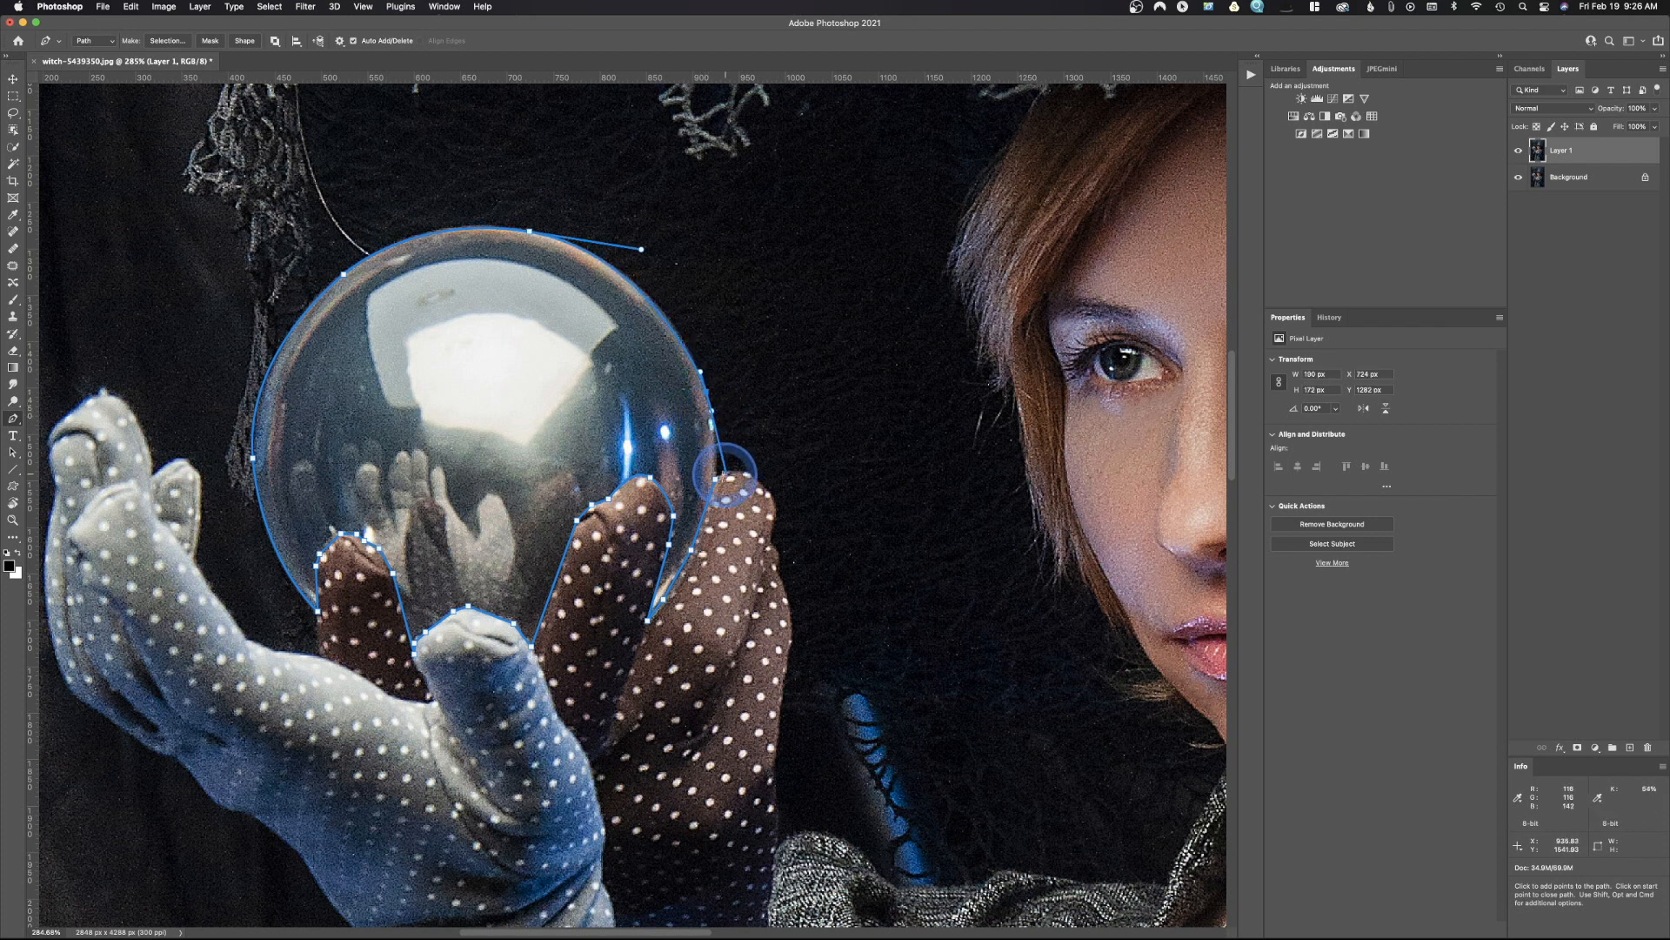
pyautogui.click(717, 485)
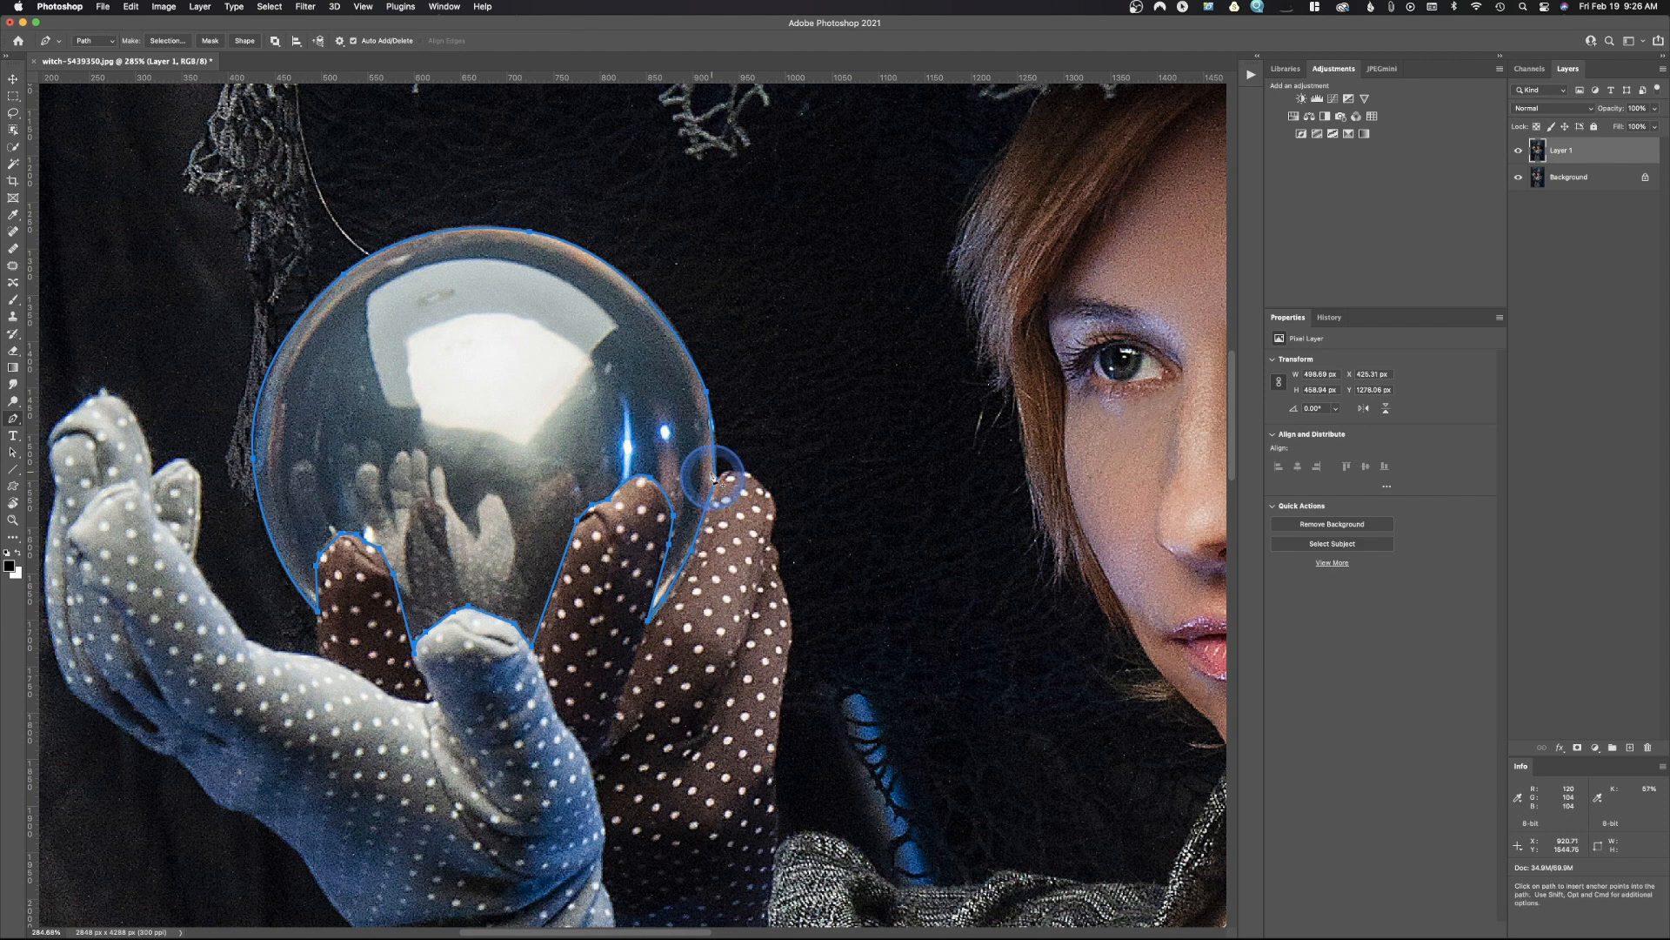
# - Fine-tune the closed path's anchor points and curve handle along the crystal ball's outer edges to hug the glass
pyautogui.keyDown('super'); pyautogui.click(251, 460); pyautogui.keyUp('super')
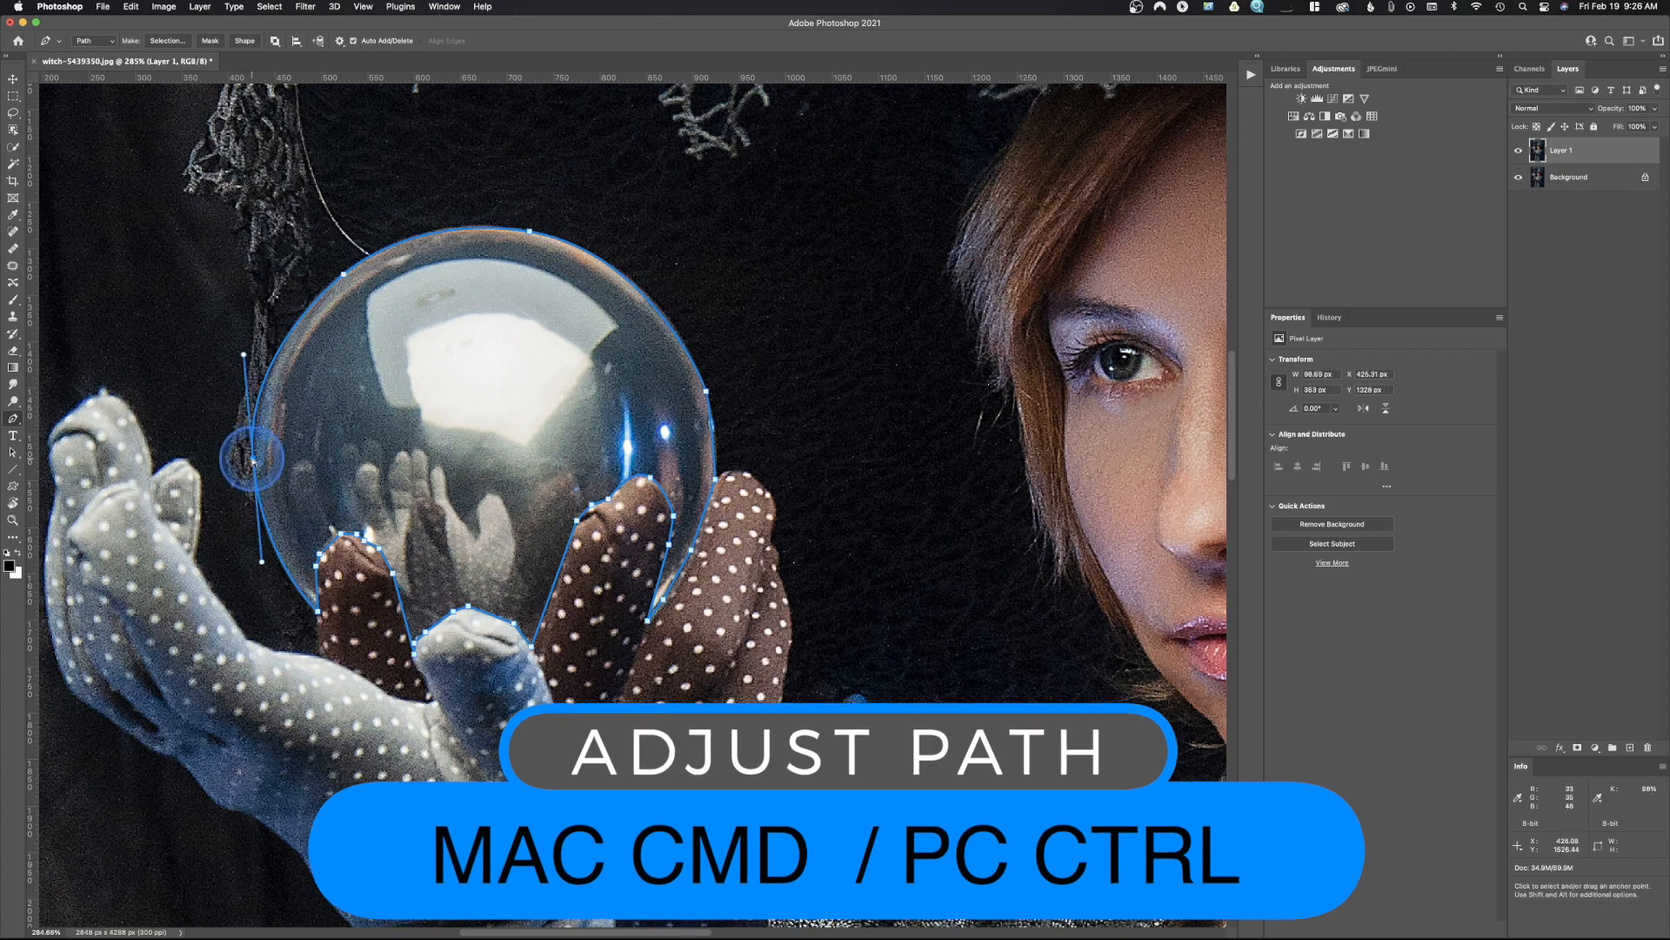
pyautogui.keyDown('super'); pyautogui.click(248, 353); pyautogui.keyUp('super')
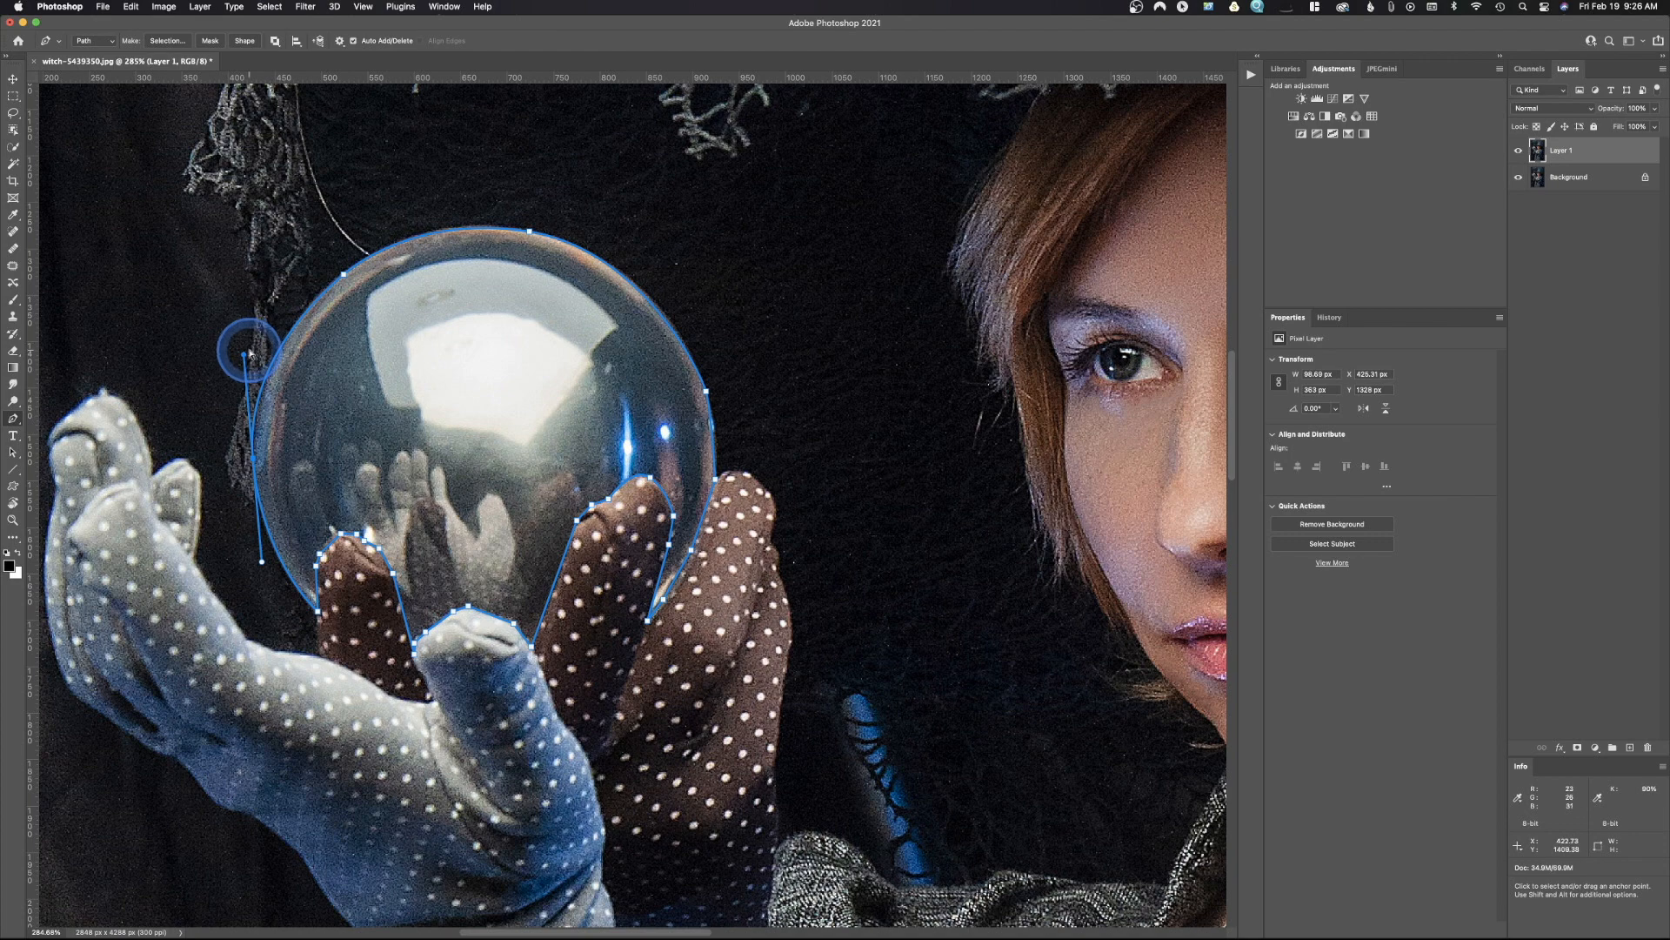
pyautogui.moveTo(245, 355); pyautogui.dragTo(247, 355)
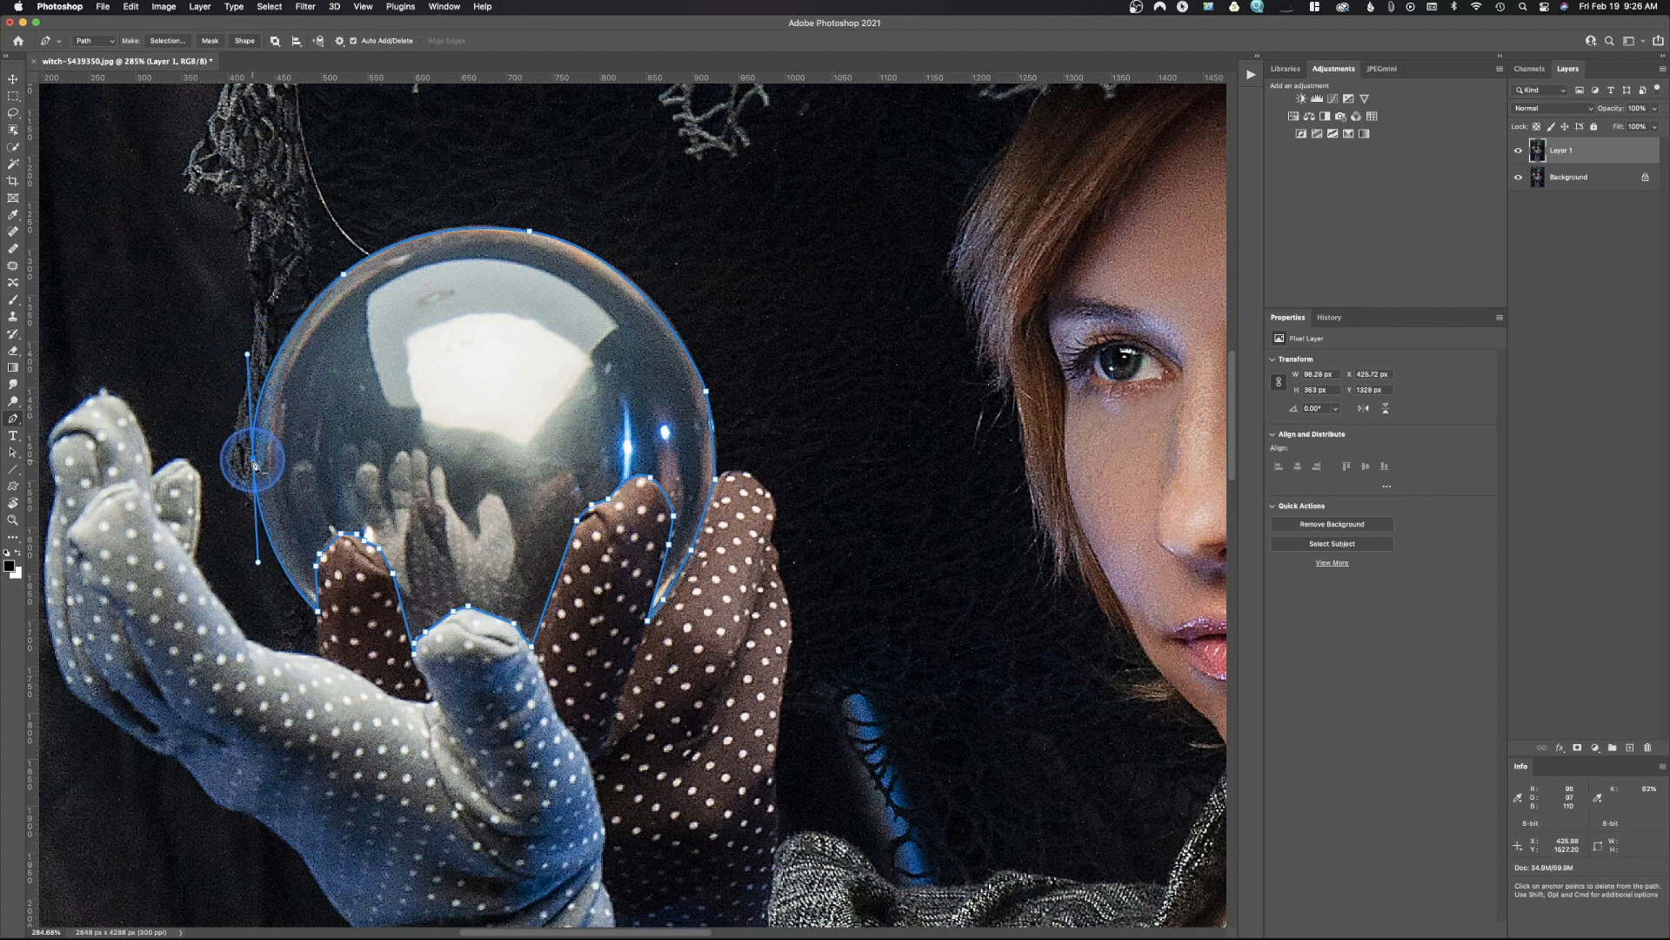
pyautogui.moveTo(253, 461); pyautogui.dragTo(254, 462)
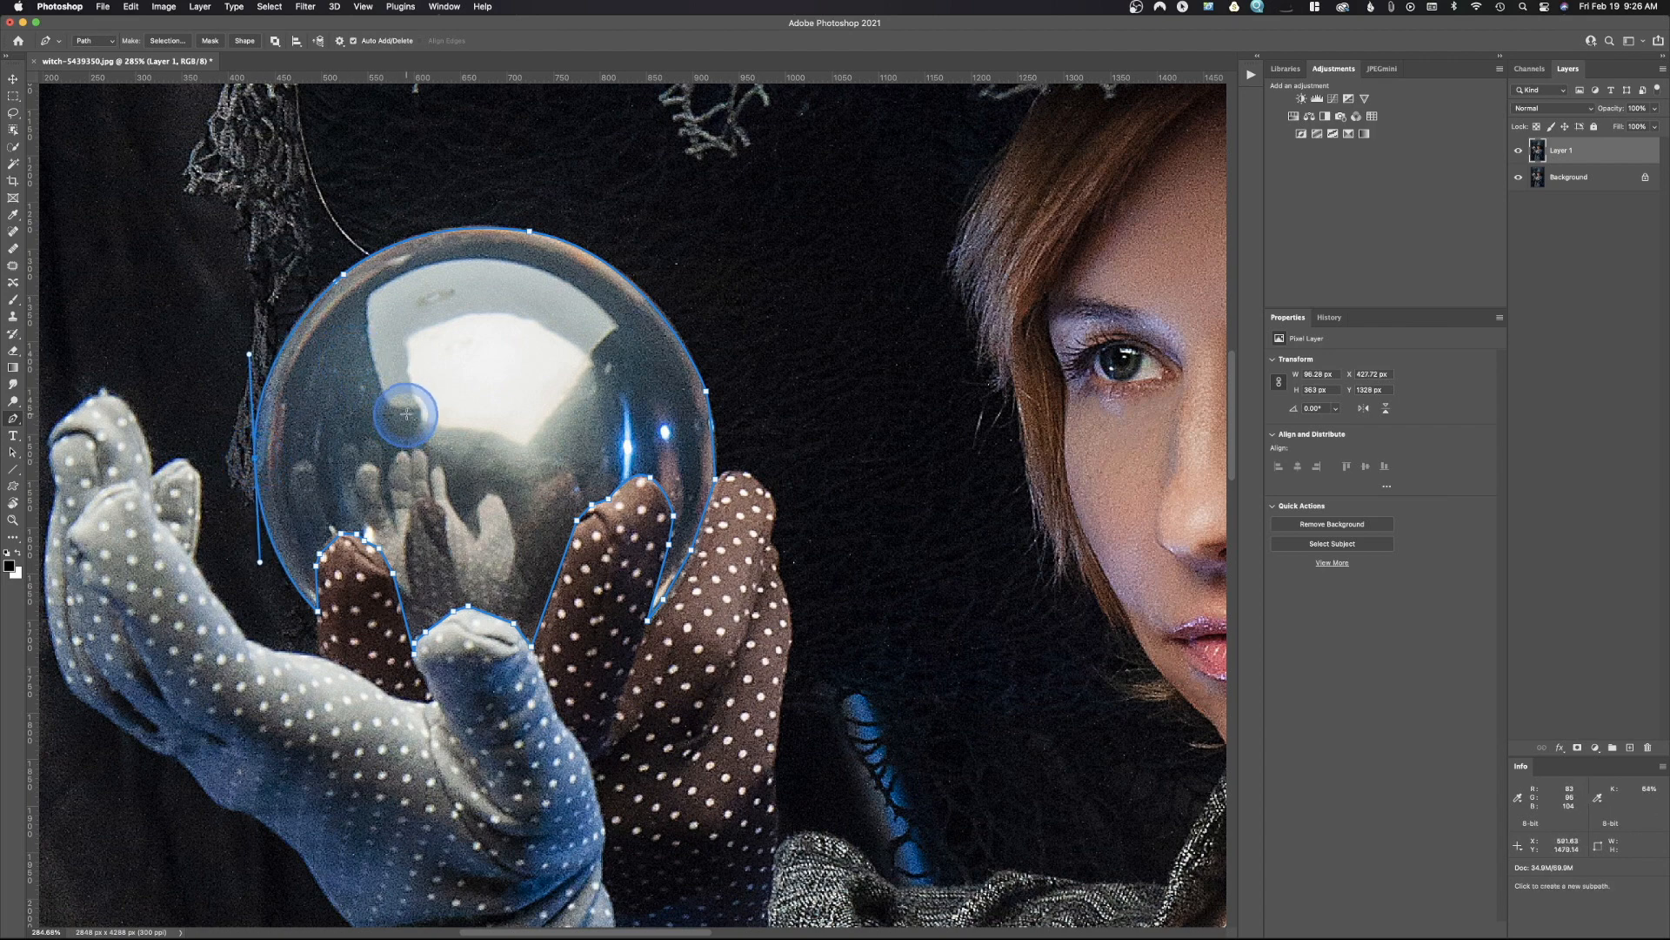
pyautogui.keyDown('ctrl'); pyautogui.click(708, 395); pyautogui.keyUp('ctrl')
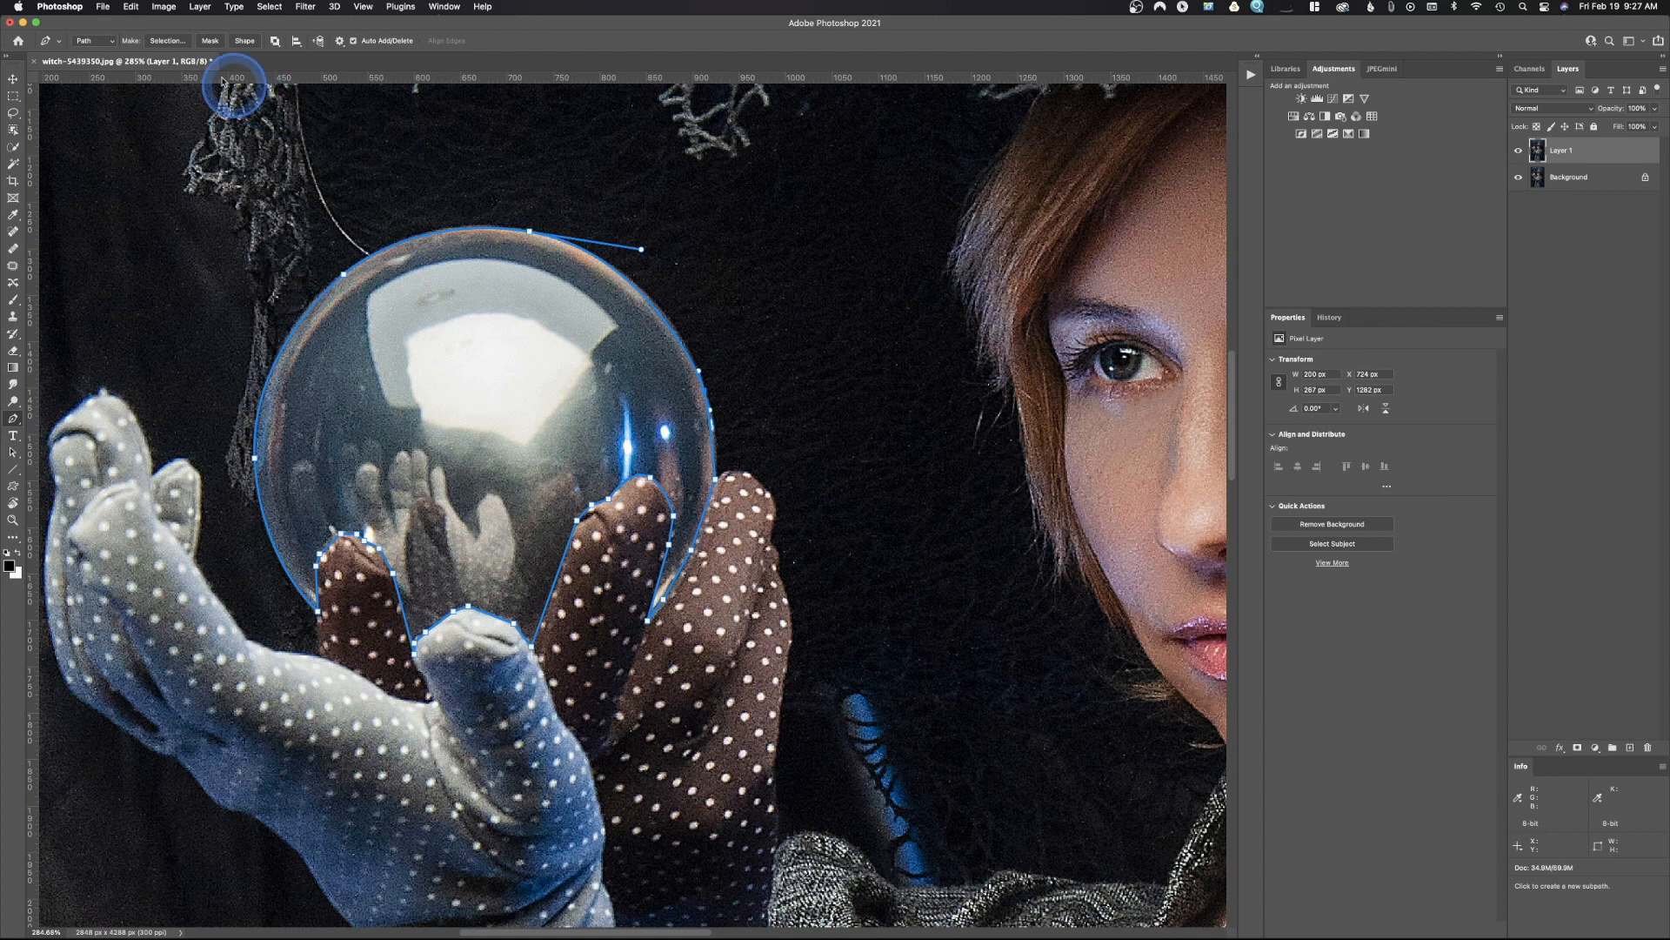
# - Convert the path into a new anti-aliased selection and copy and paste the crystal ball onto its own layer
pyautogui.click(168, 41)
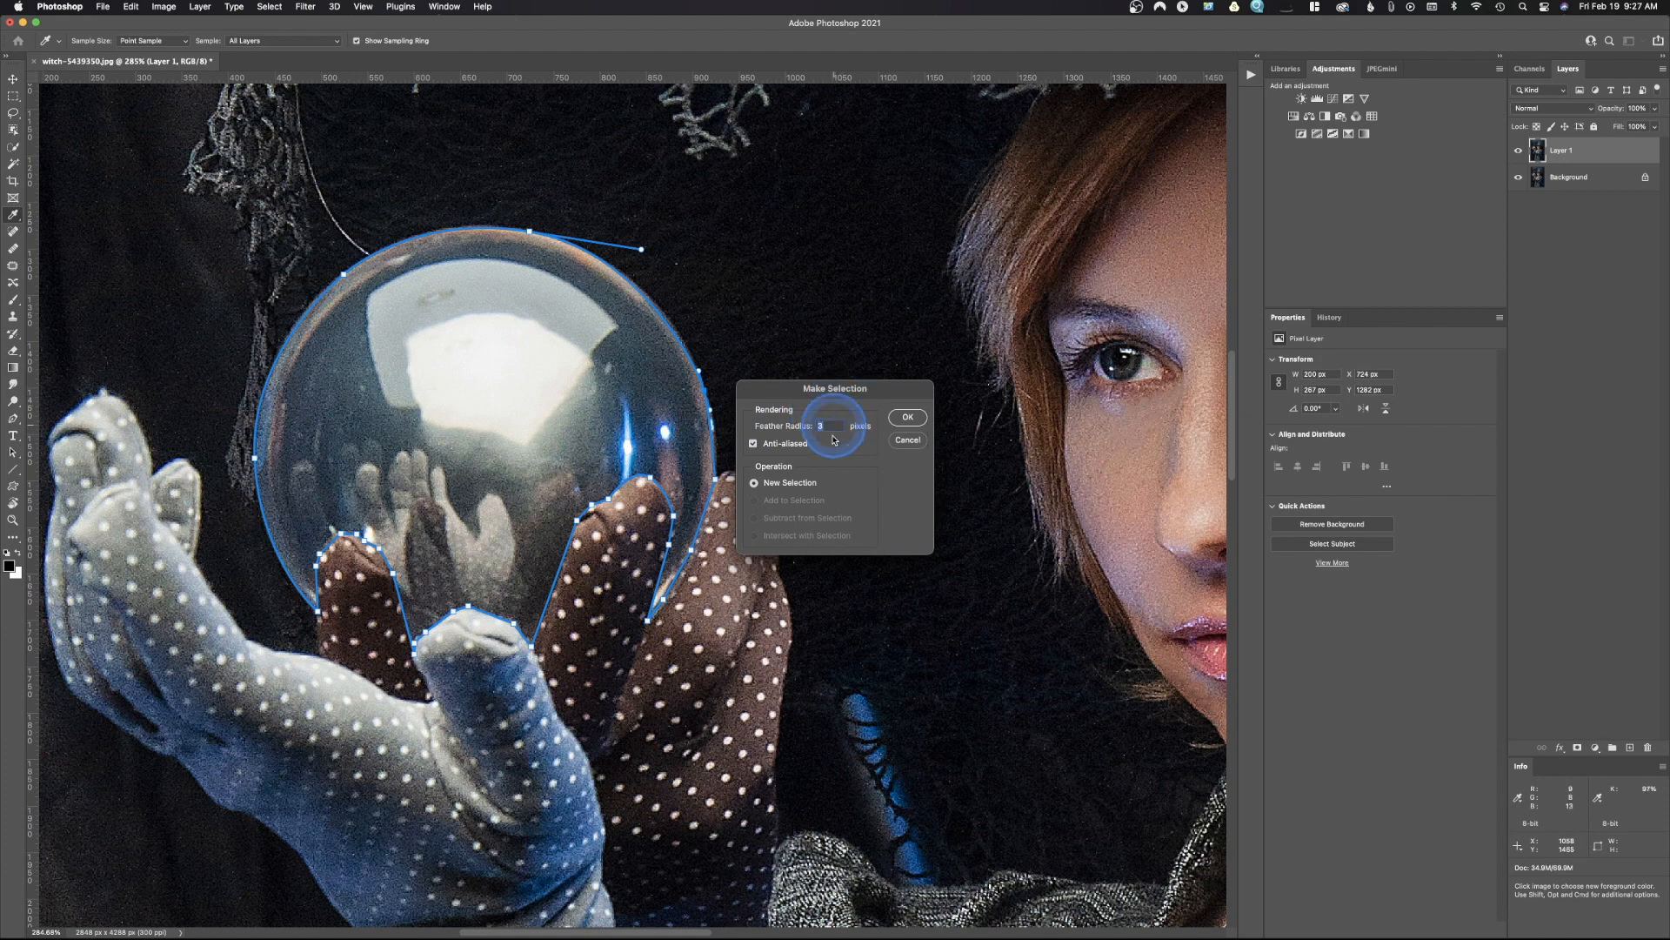
pyautogui.click(910, 419)
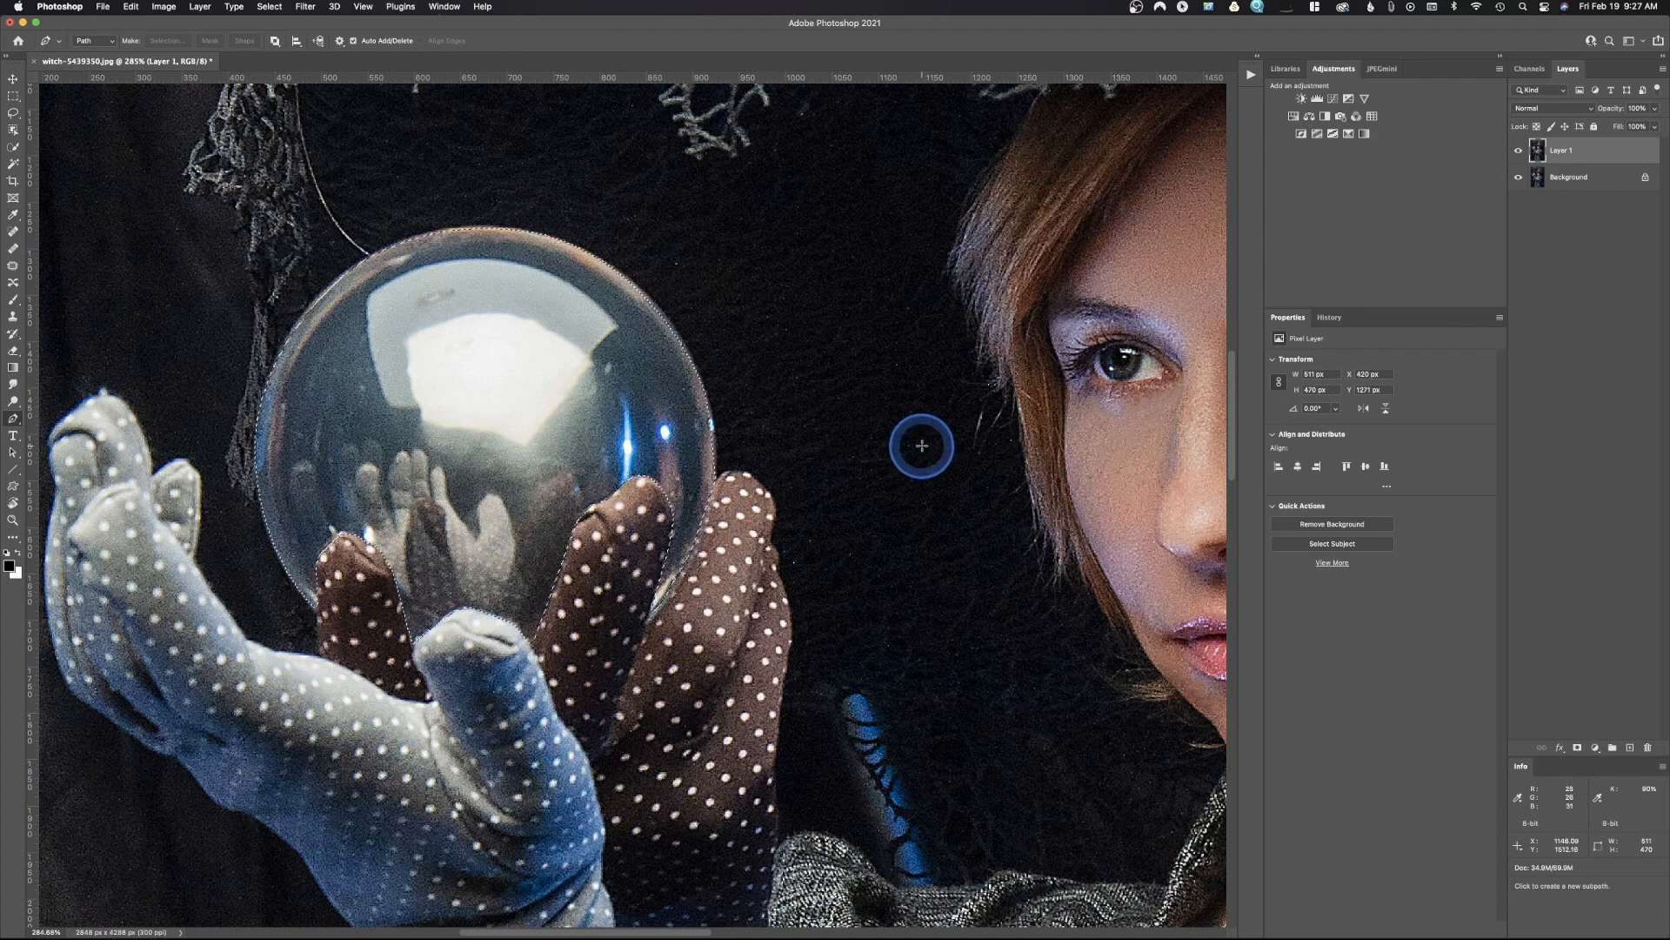
pyautogui.press('super+c')
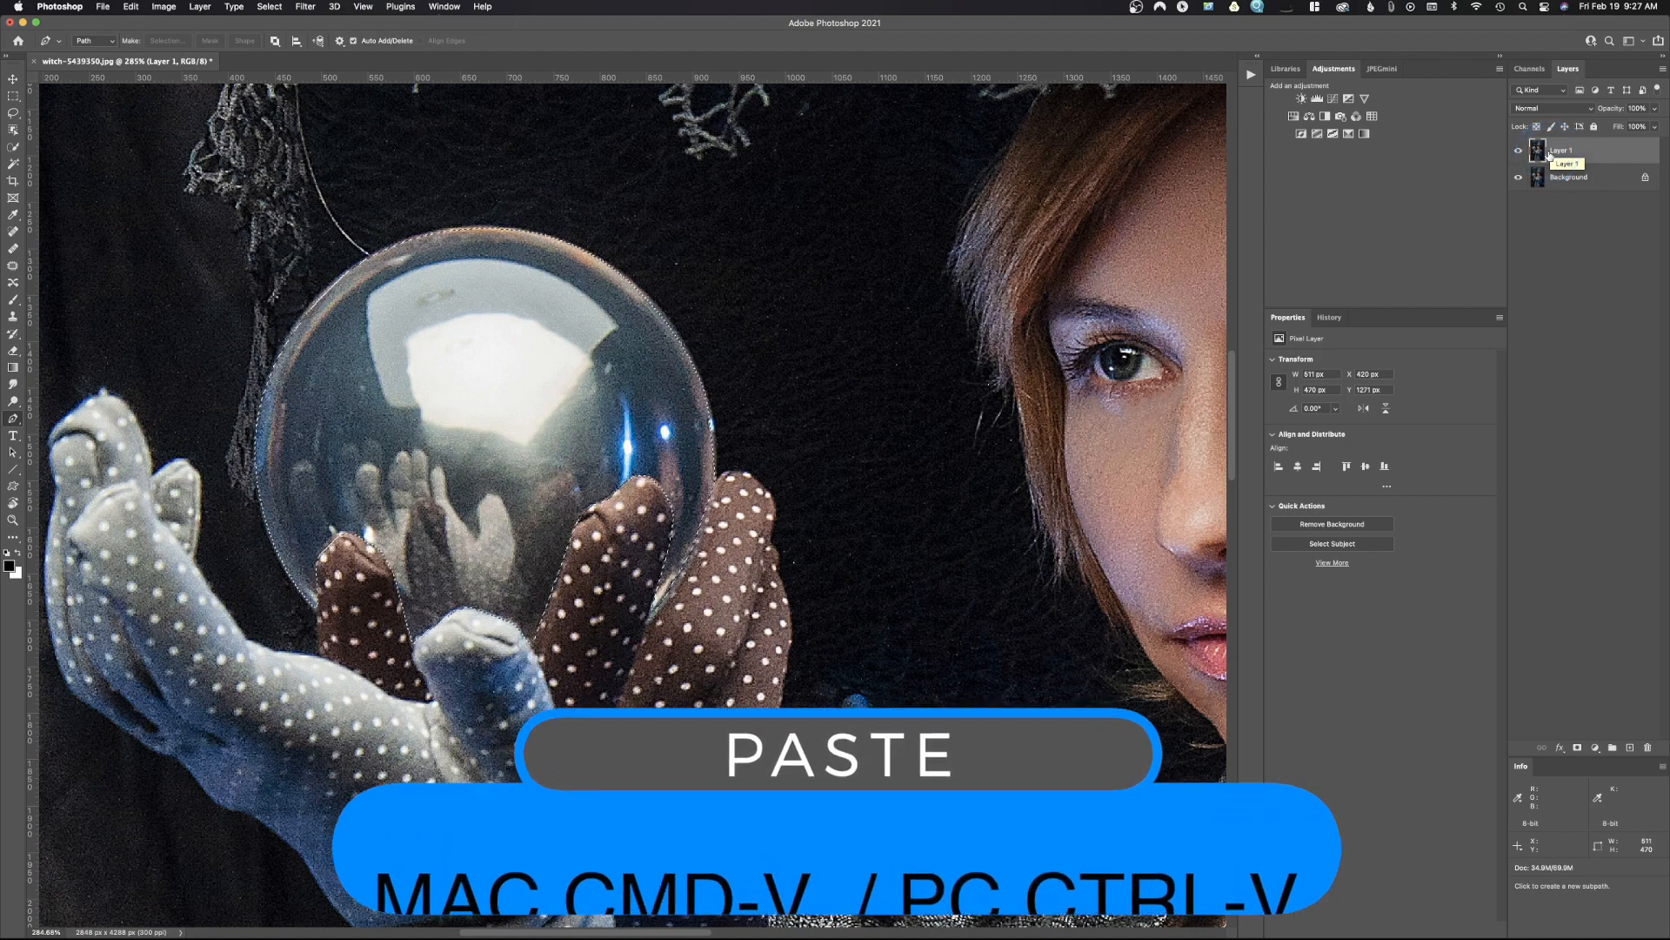
pyautogui.press('super+v')
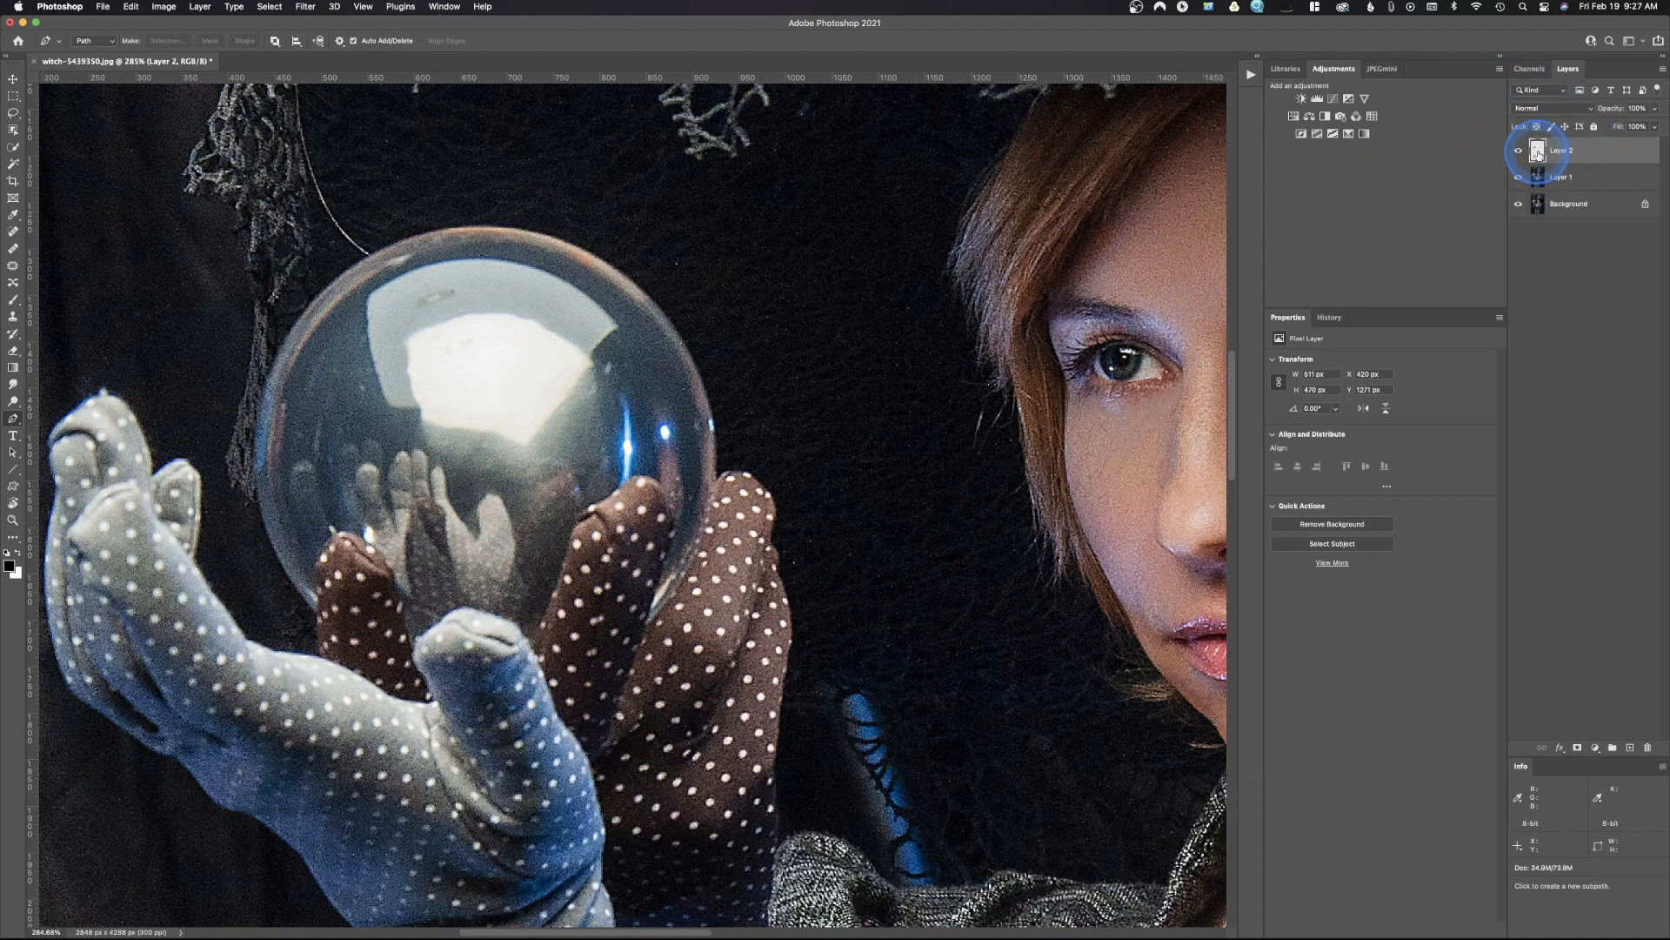
# - Set the pasted ball layer's blend mode to Screen and apply a Gaussian Blur with a 10-pixel radius
pyautogui.click(1552, 112)
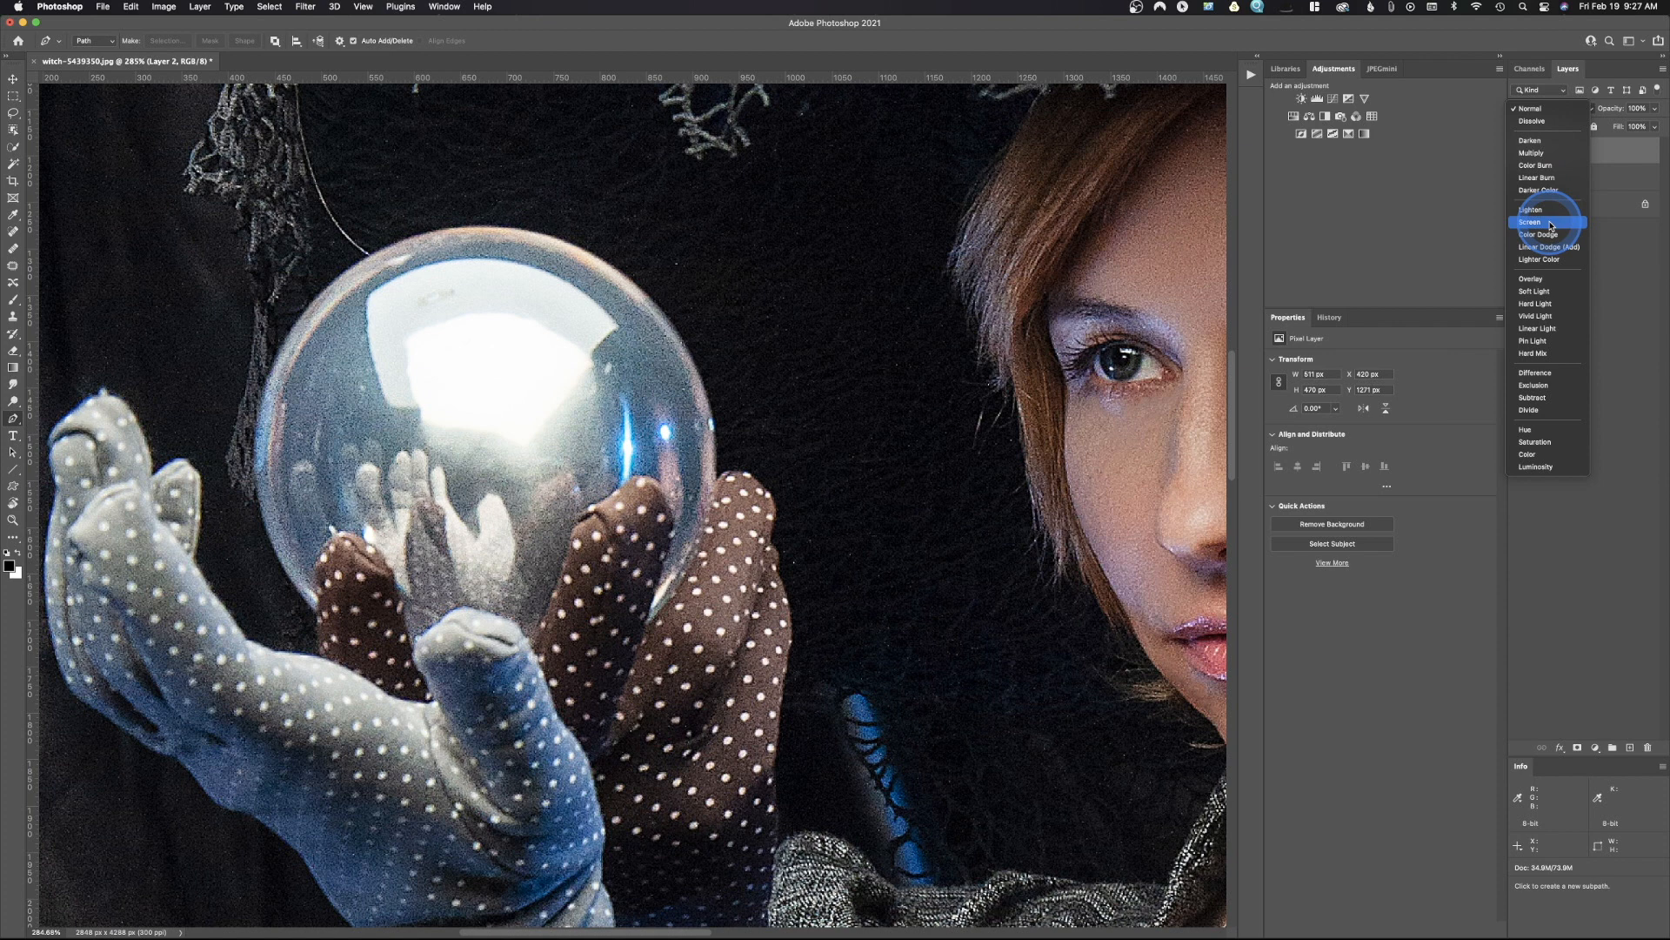
pyautogui.click(1552, 224)
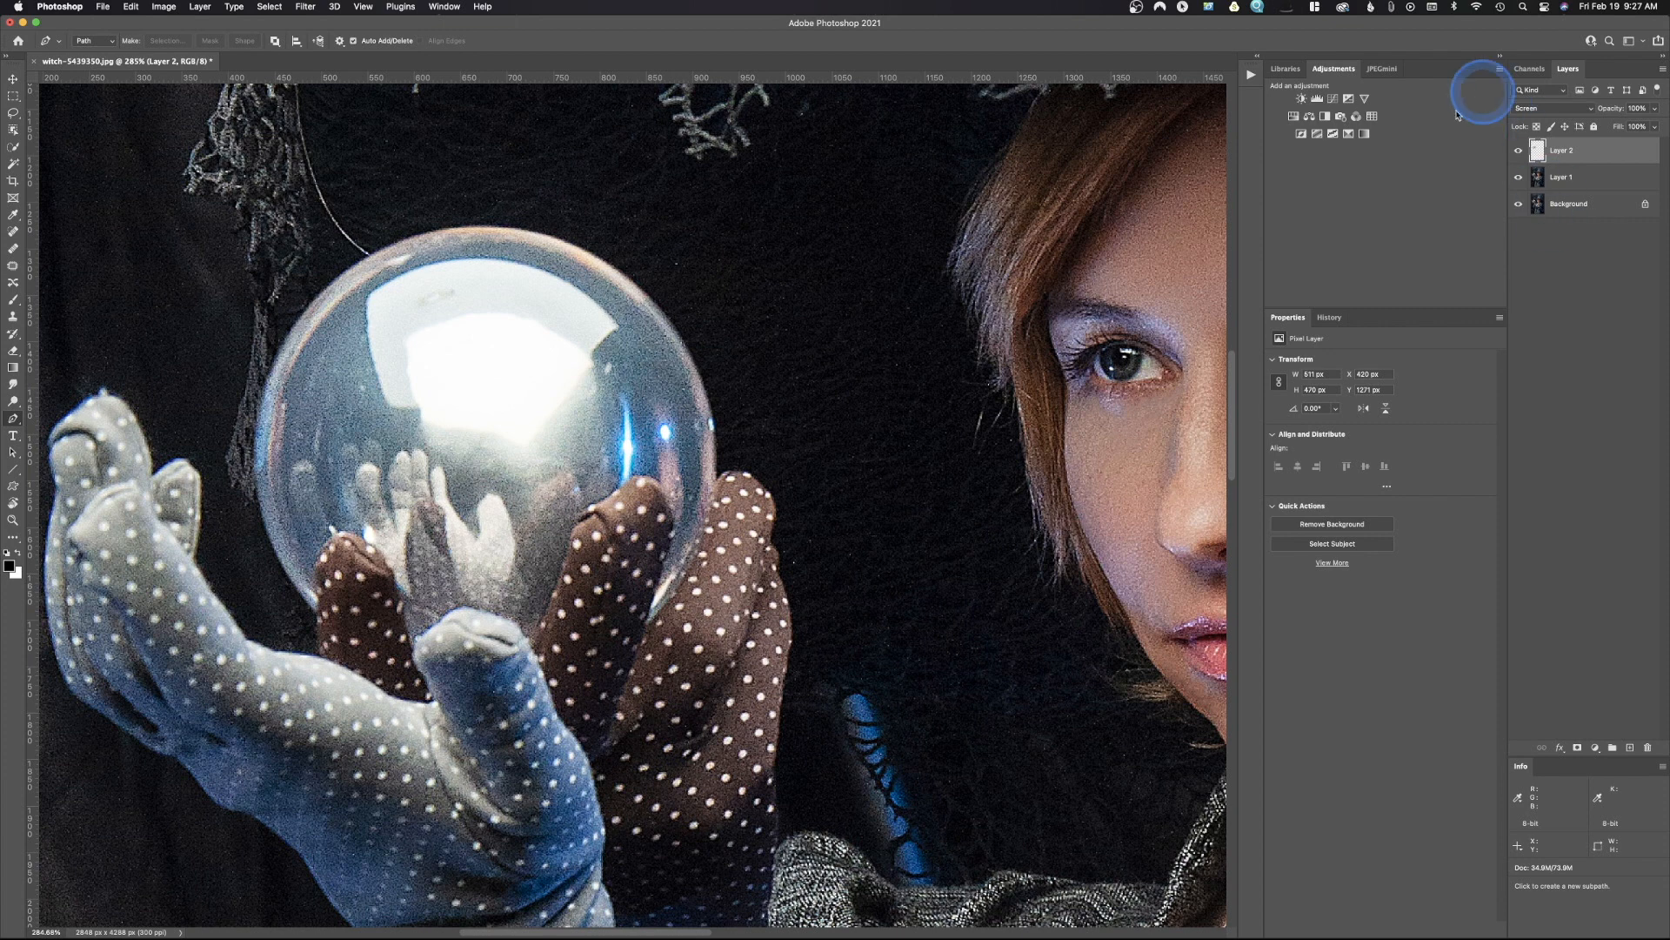
pyautogui.click(306, 7)
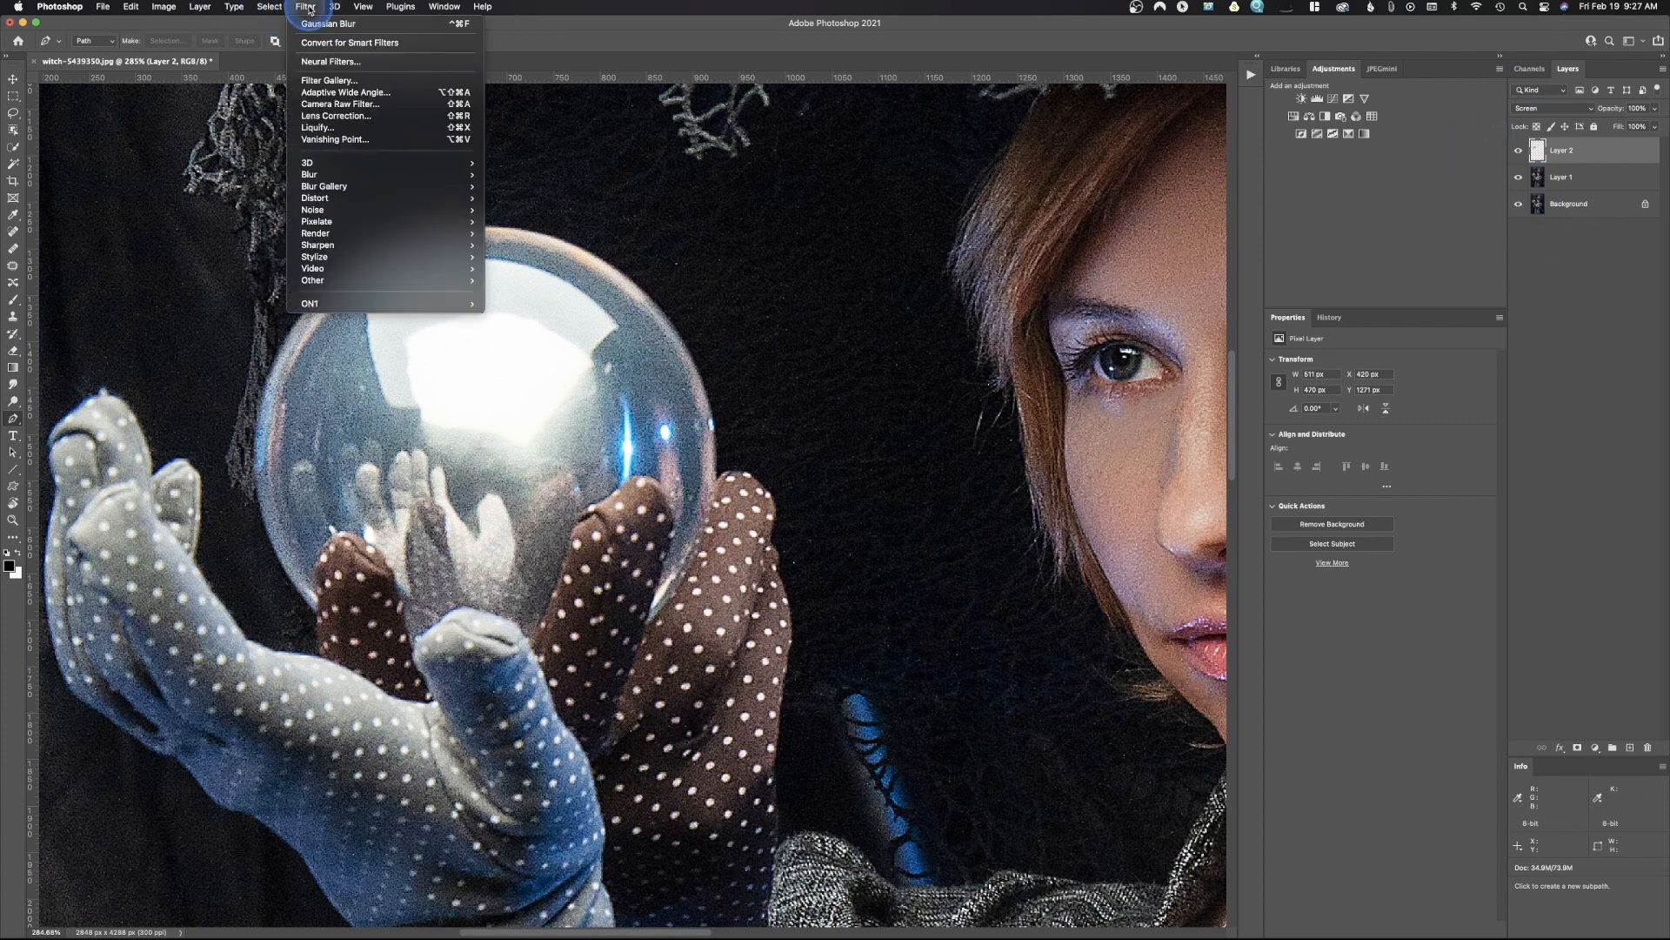
pyautogui.moveTo(383, 175)
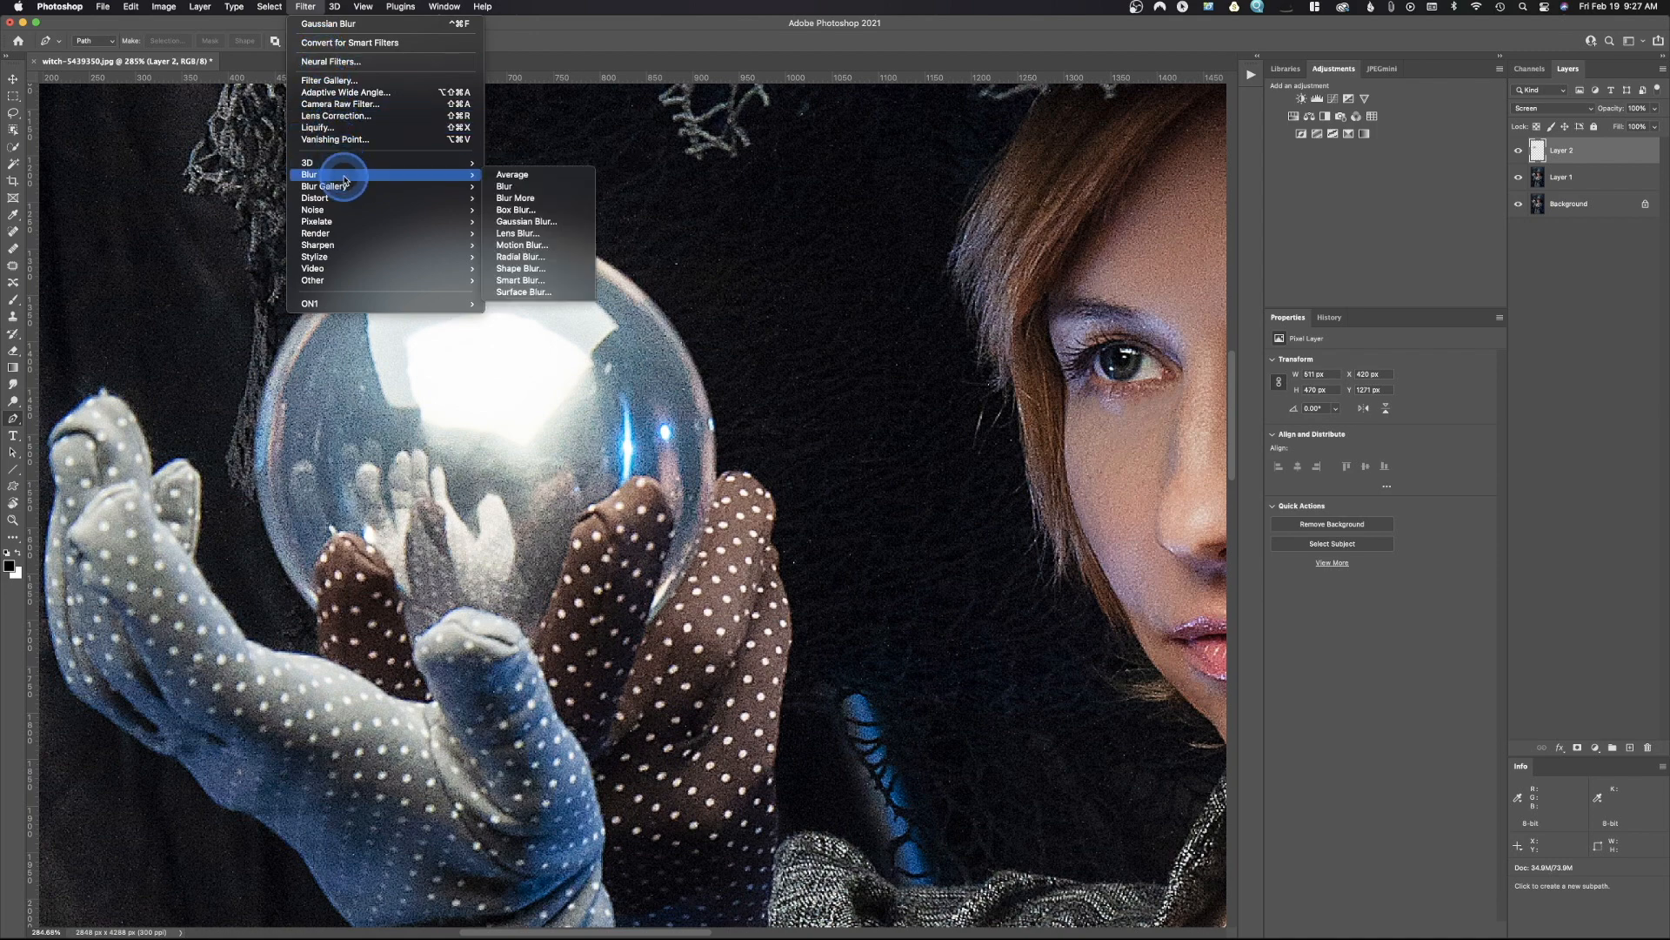
pyautogui.click(523, 221)
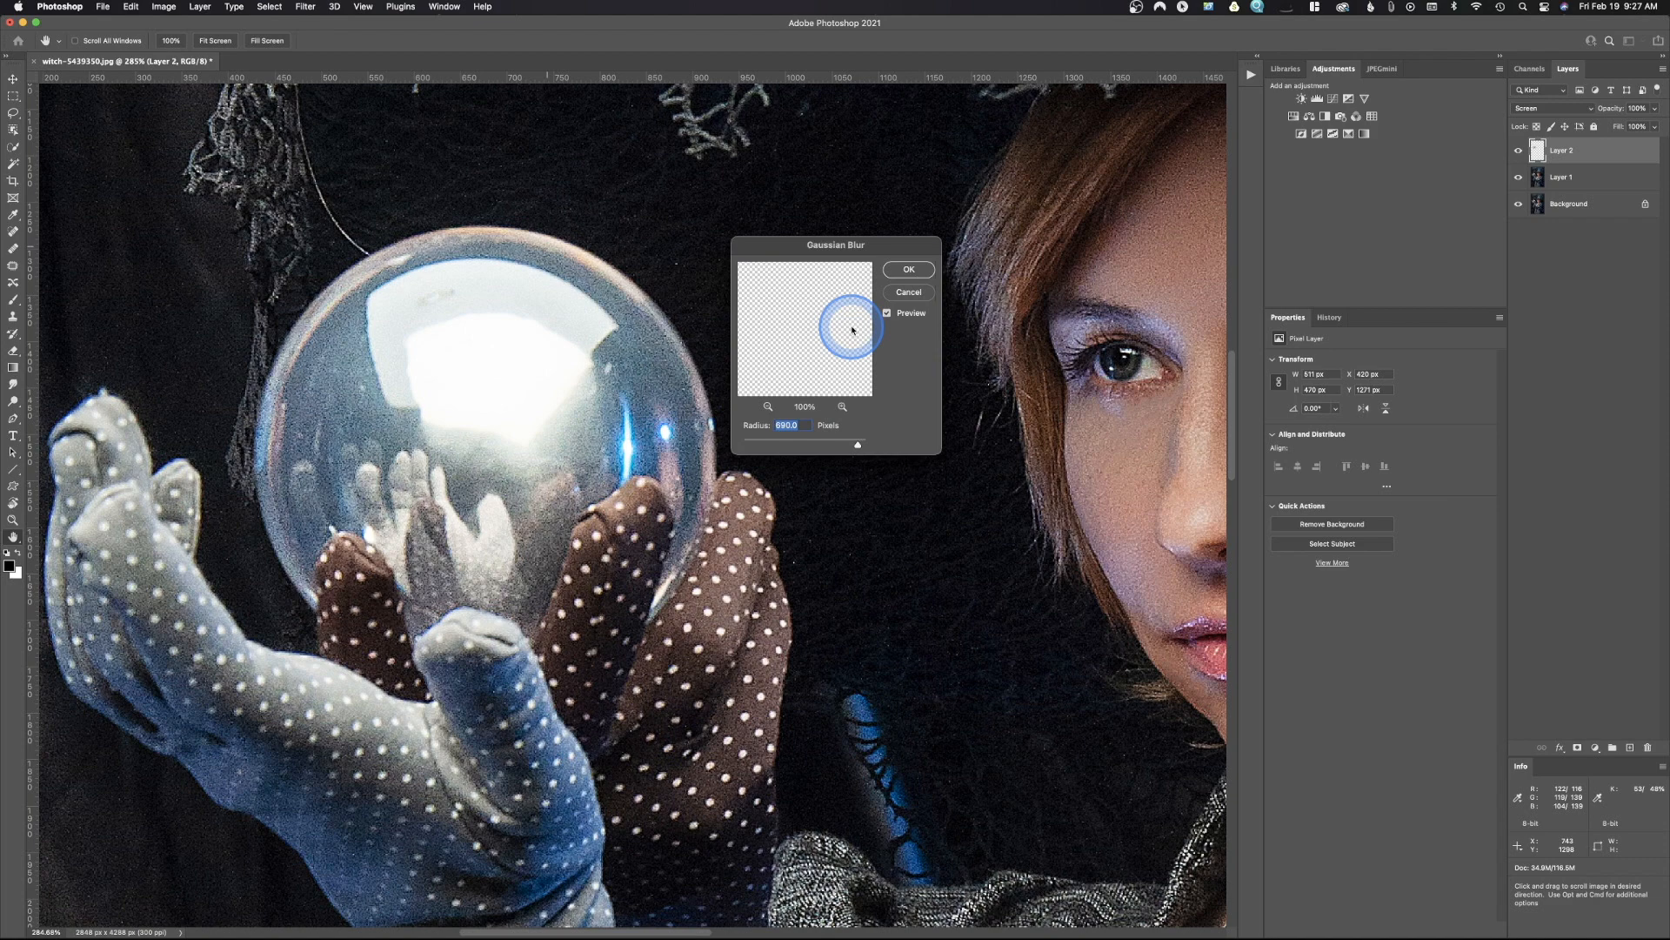
pyautogui.write('10')
pyautogui.click(921, 268)
pyautogui.click(914, 269)
pyautogui.press('p')
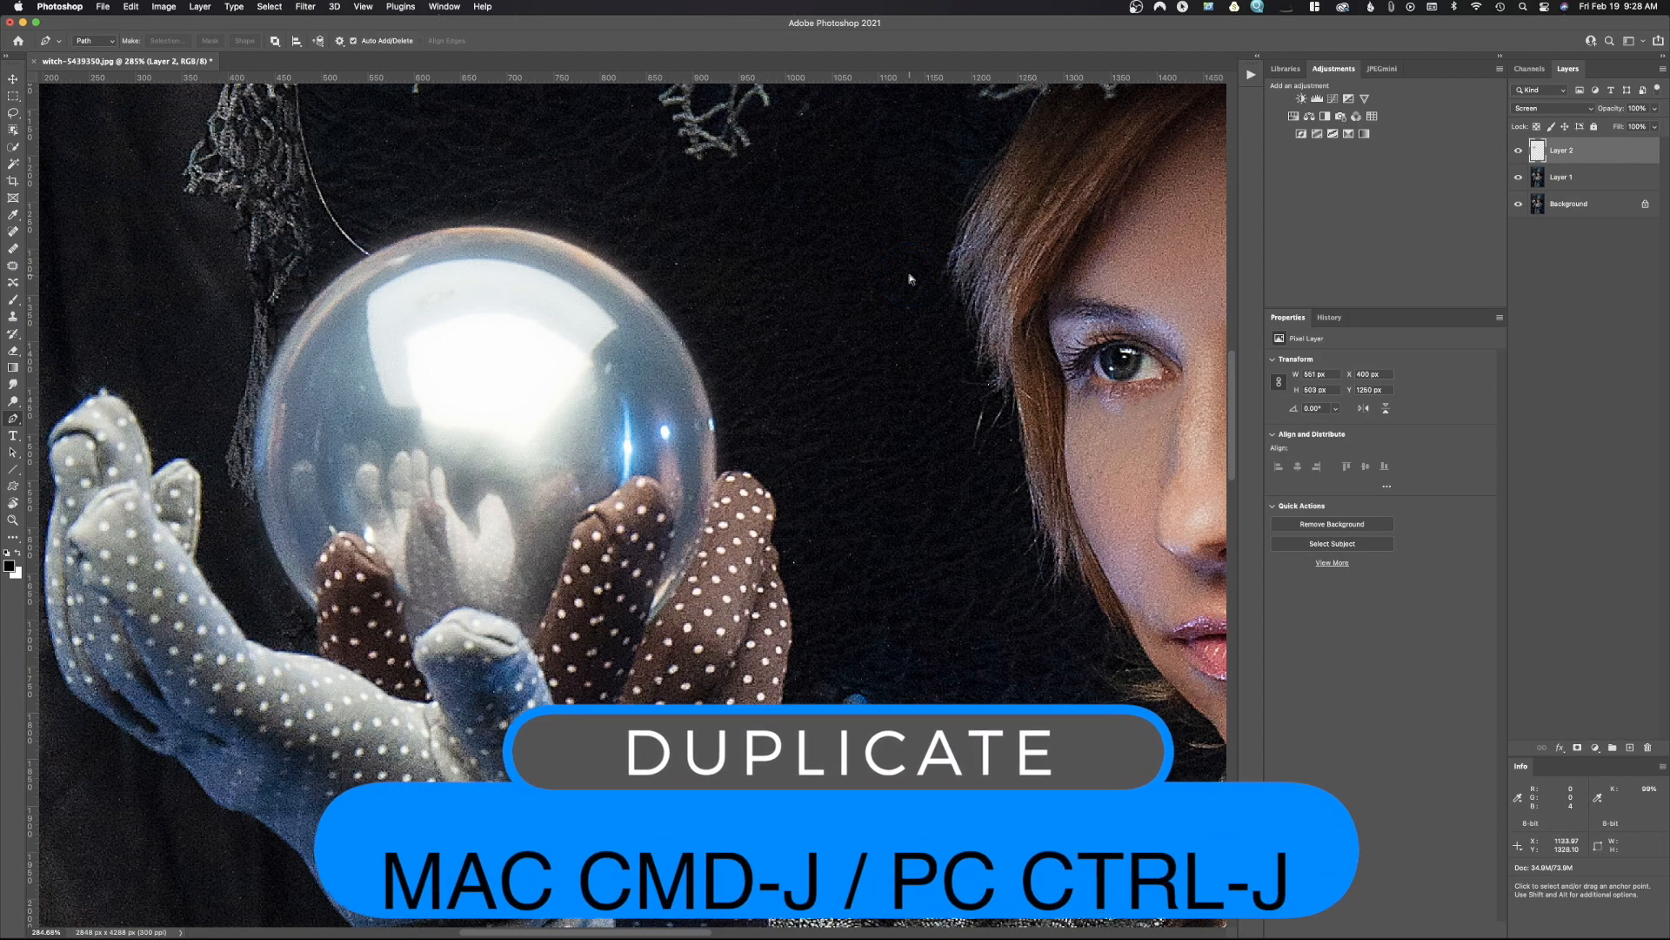
# - Duplicate the blurred ball layer and apply a Gaussian Blur with a 30-pixel radius to the copy
pyautogui.press('super+j')
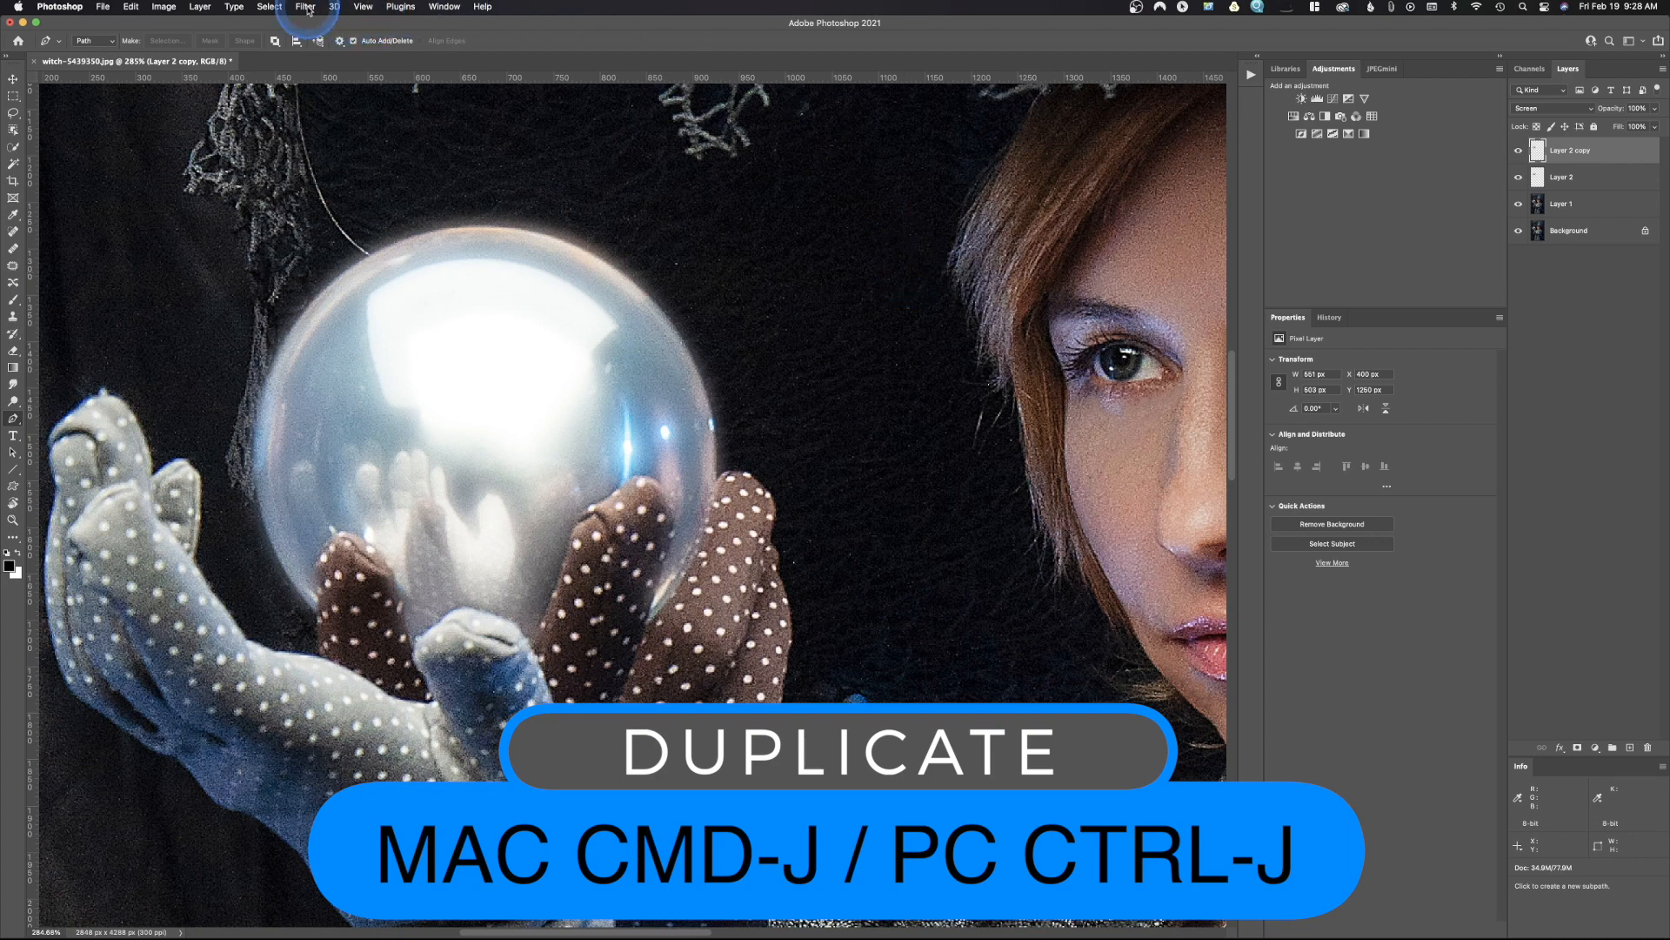
pyautogui.click(306, 7)
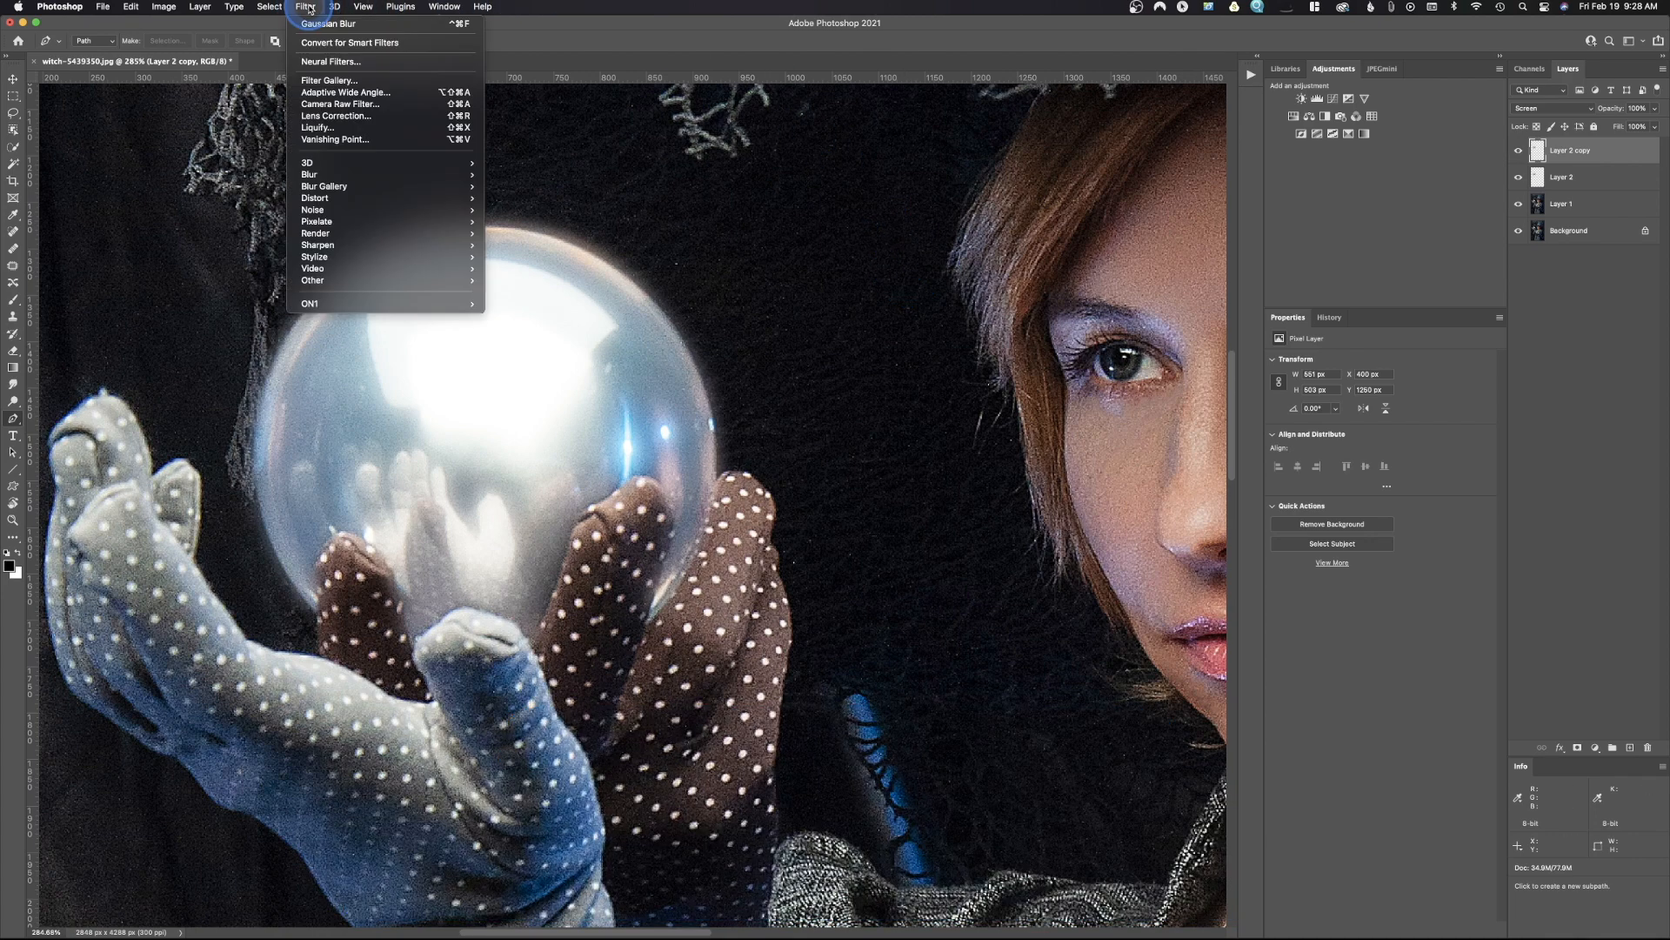
pyautogui.moveTo(330, 174)
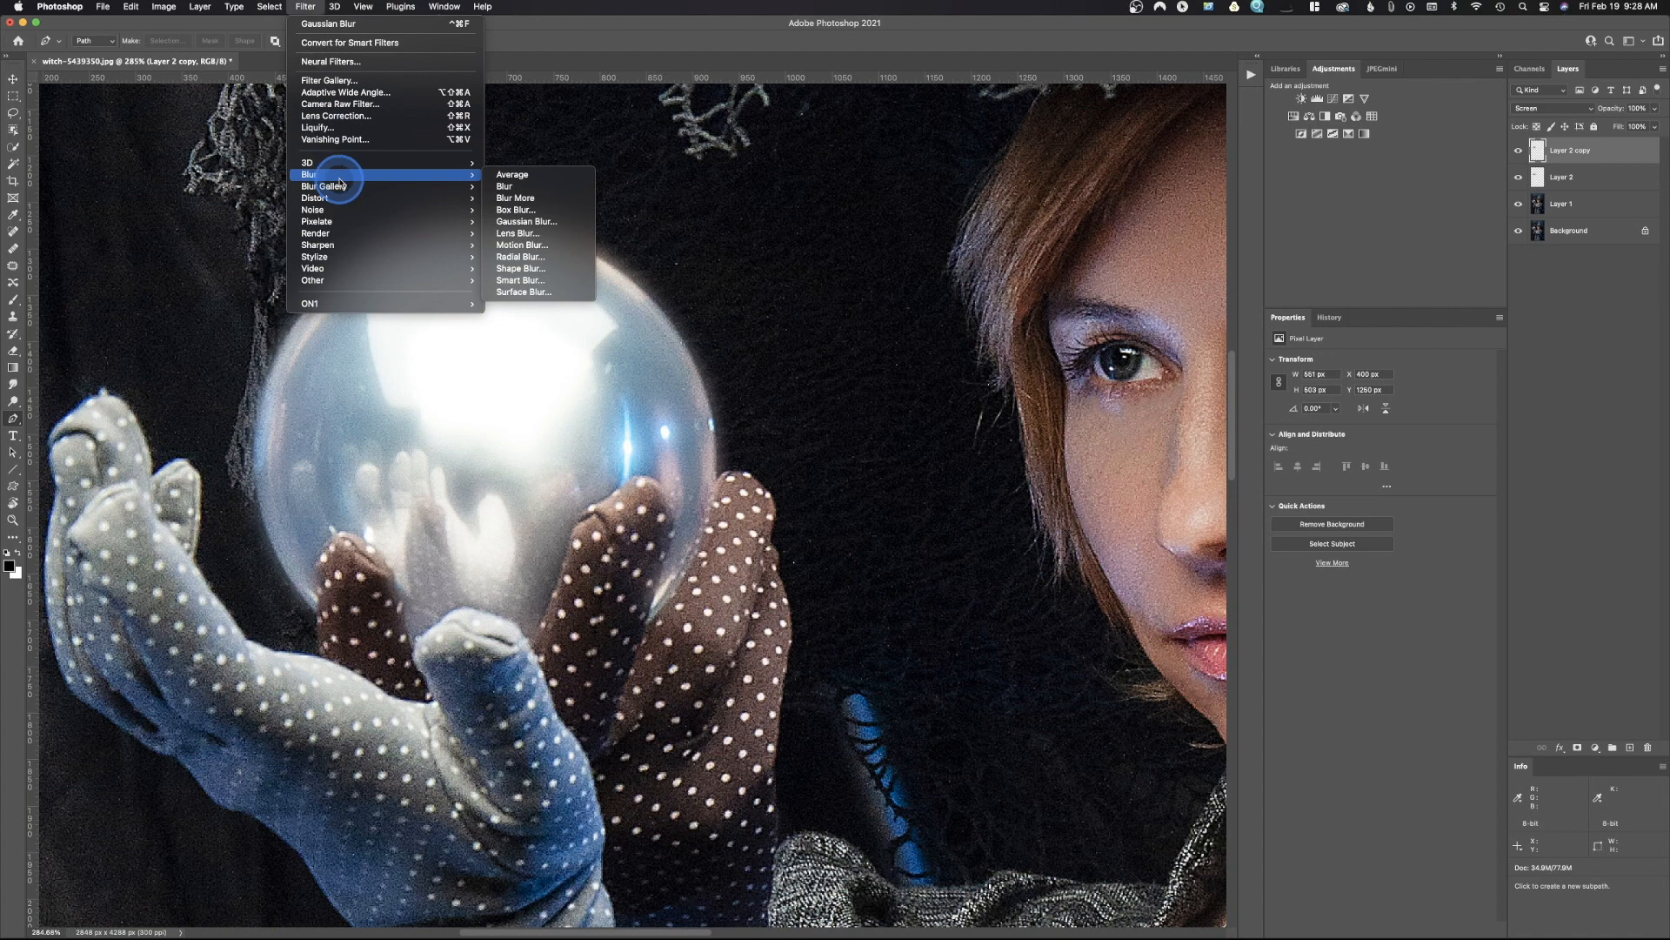
pyautogui.click(501, 213)
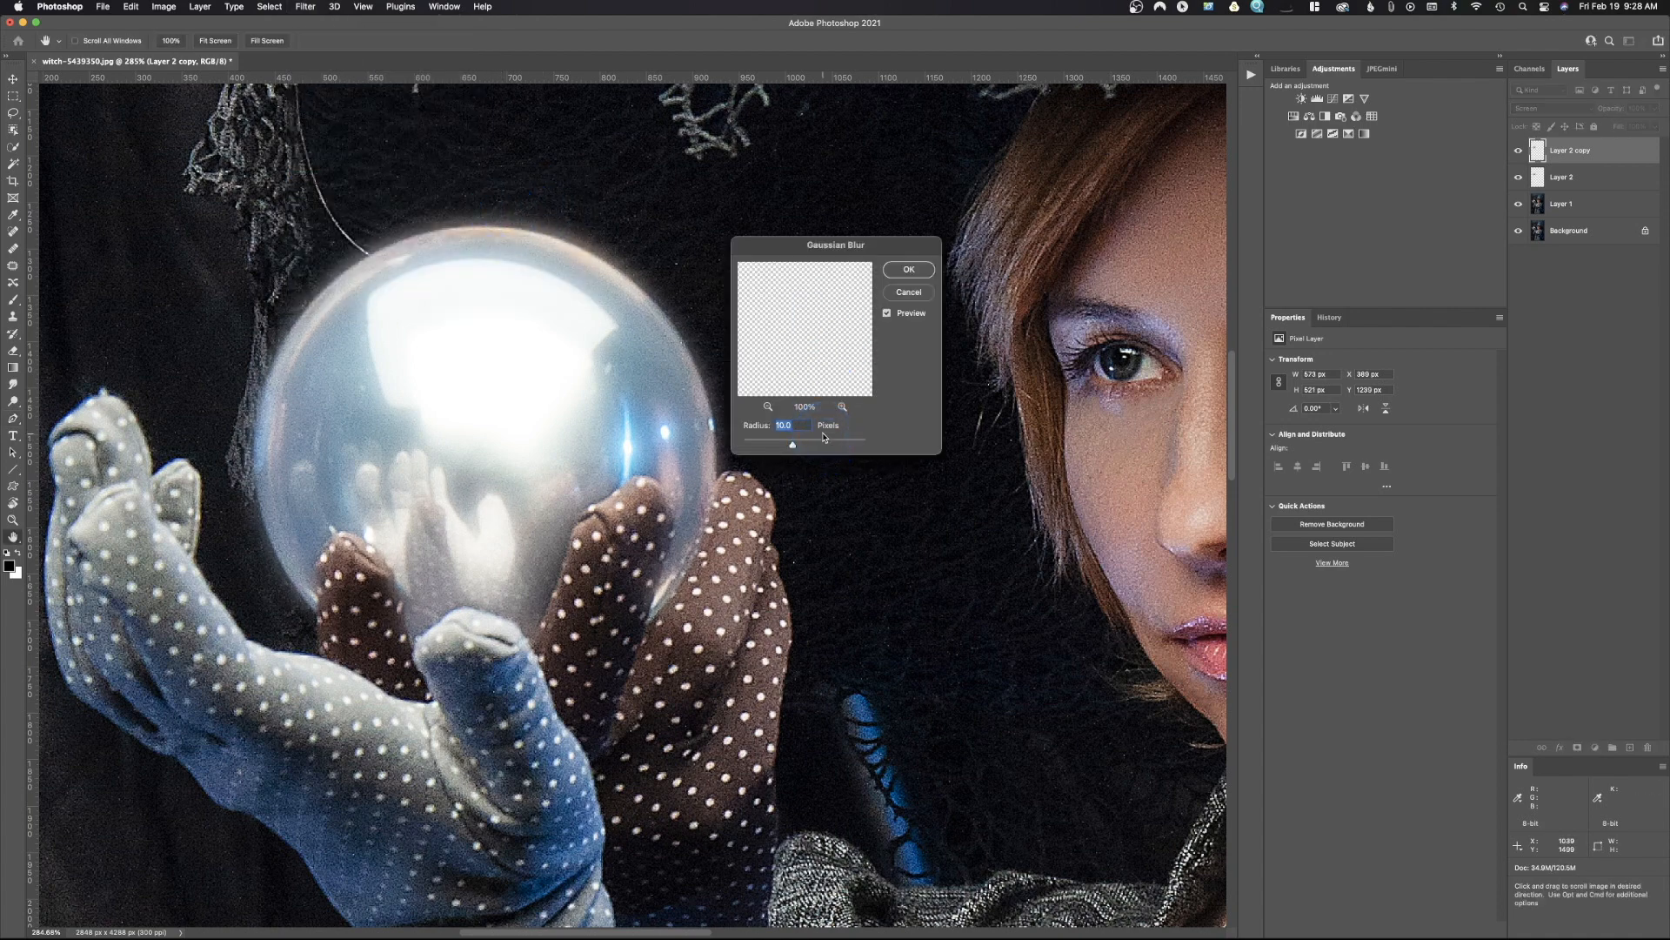
pyautogui.write('30')
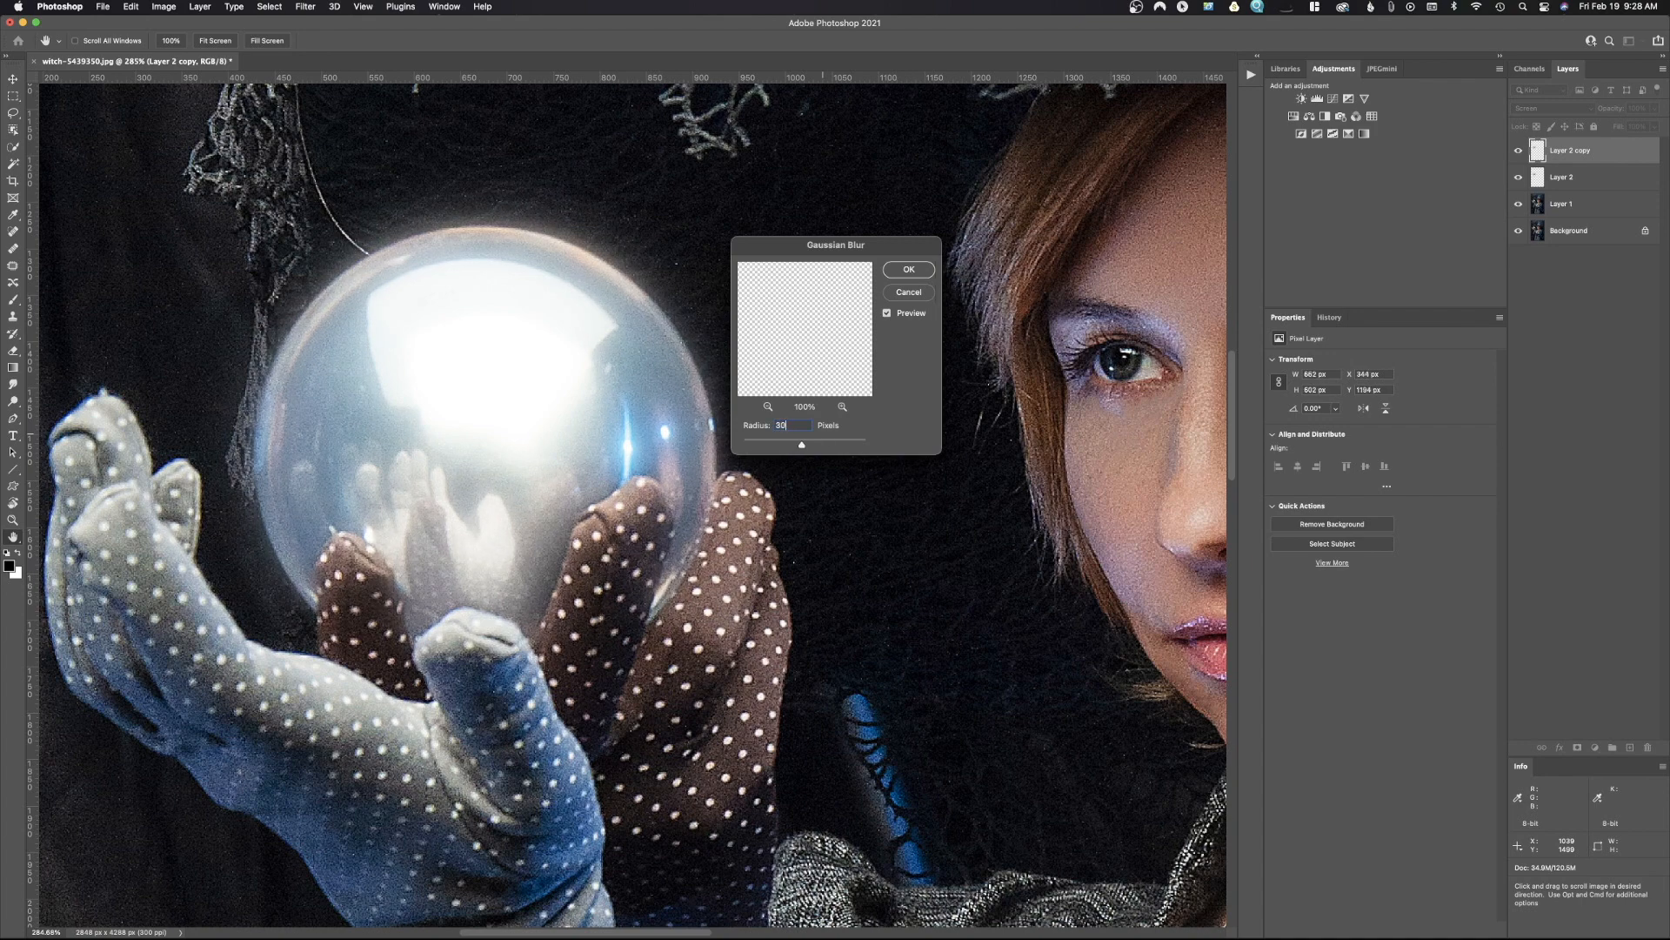
pyautogui.click(908, 270)
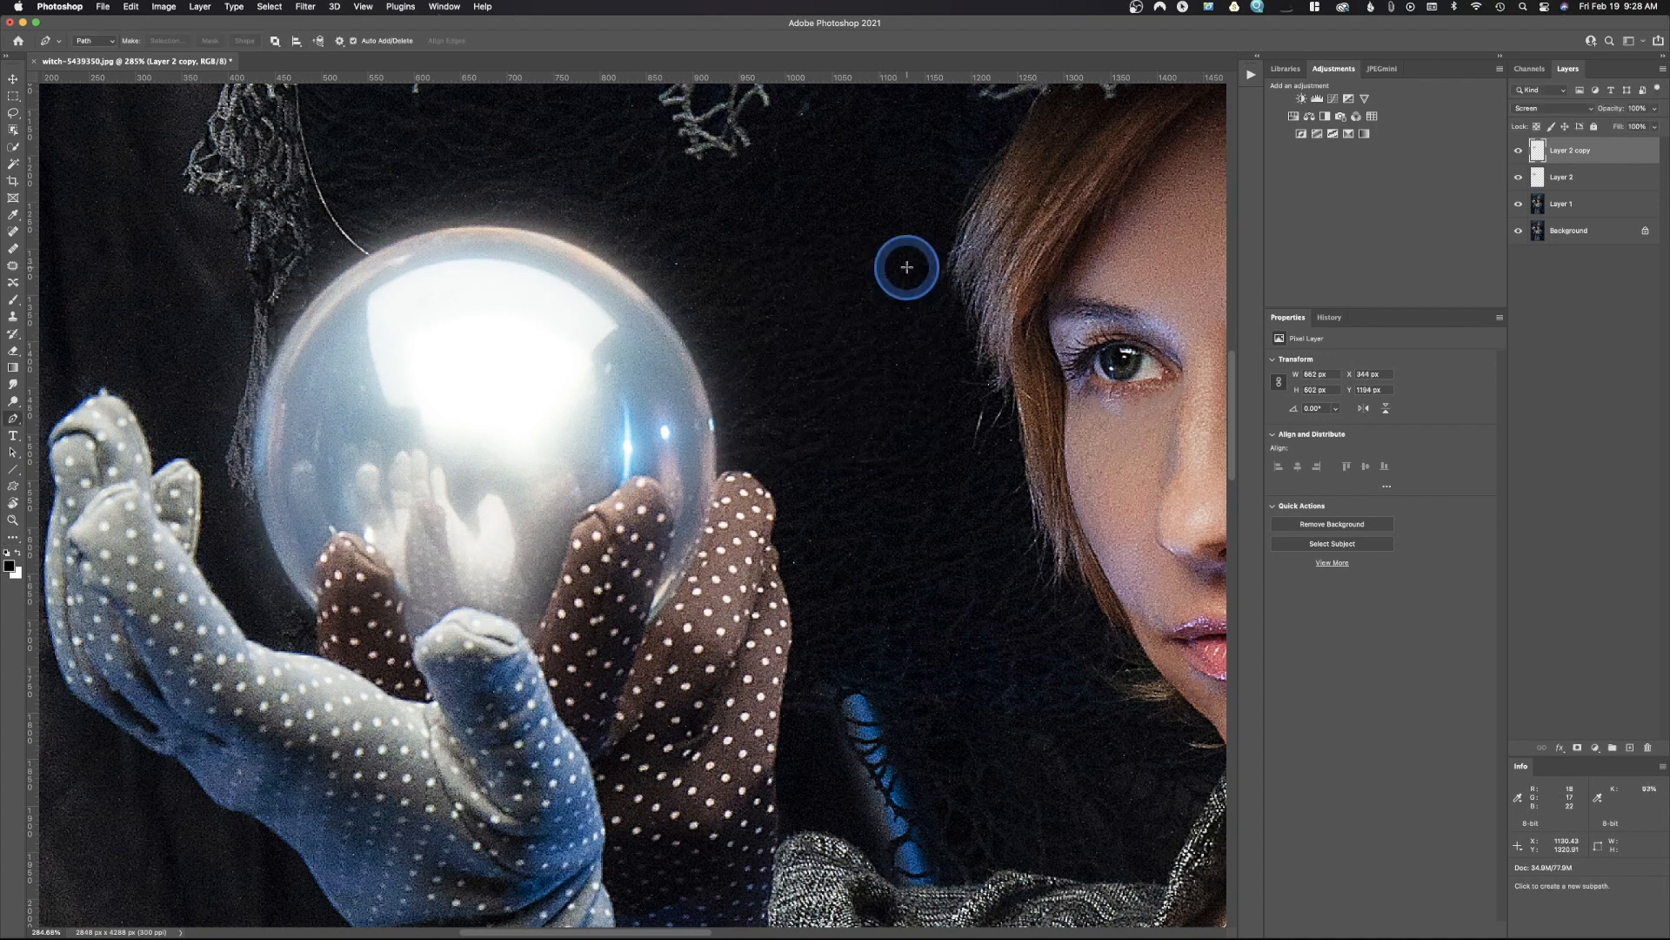
# - Duplicate Layer 2 copy and apply a Gaussian Blur with a 100-pixel radius to the new copy
pyautogui.press('super+j')
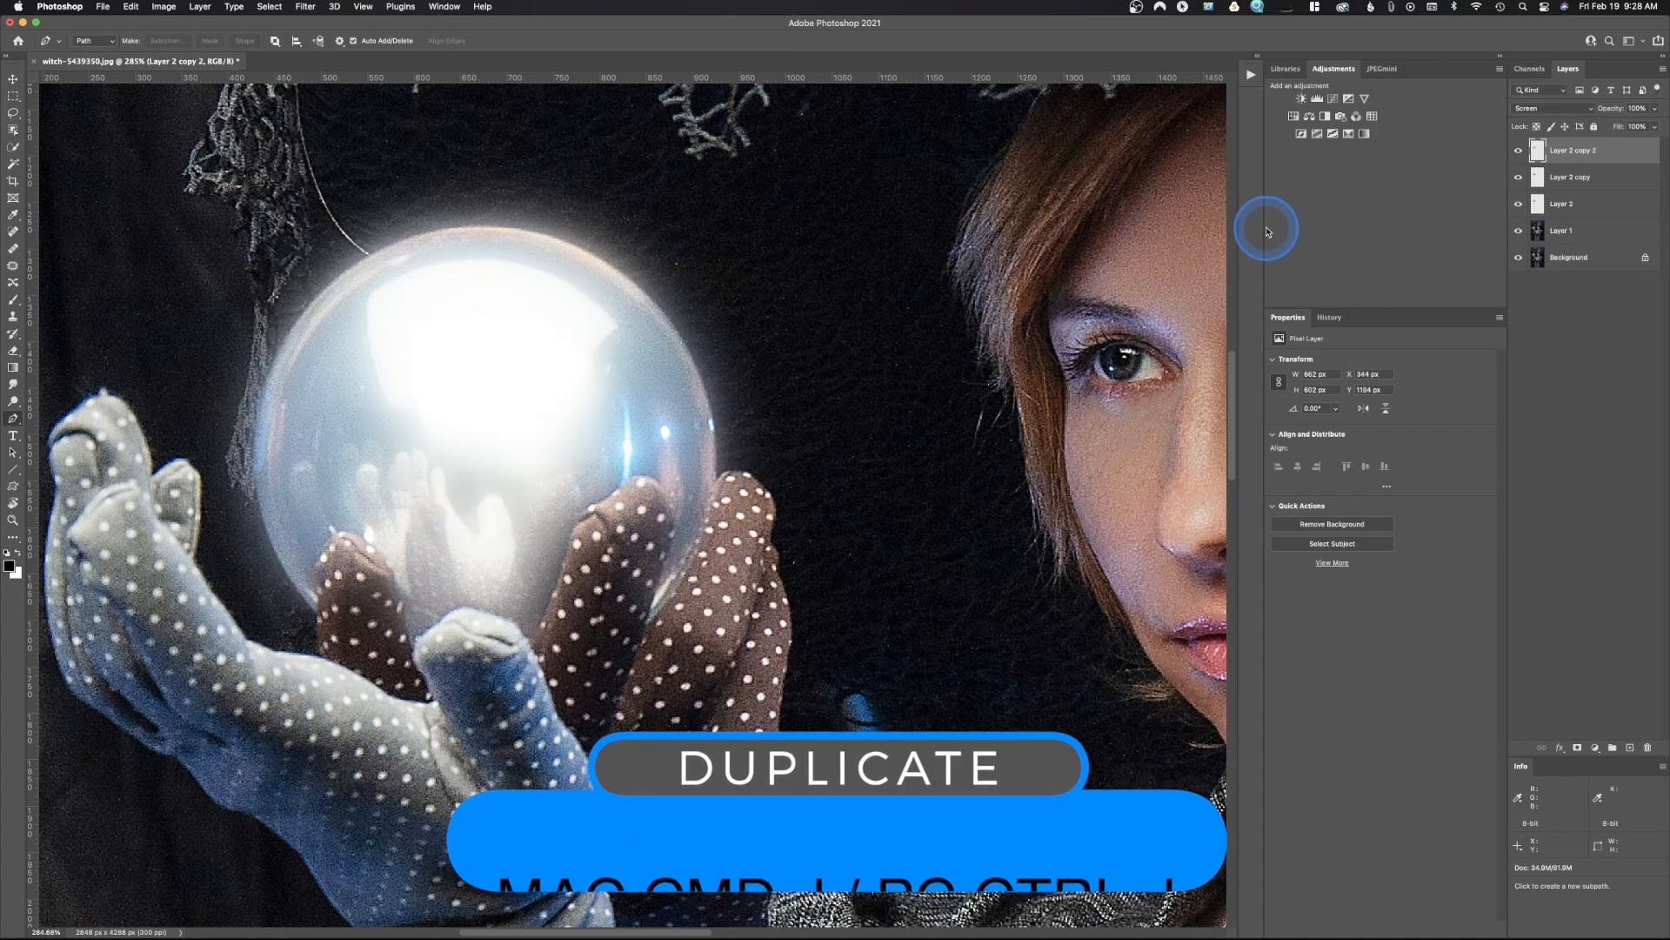
pyautogui.click(306, 6)
pyautogui.moveTo(344, 177)
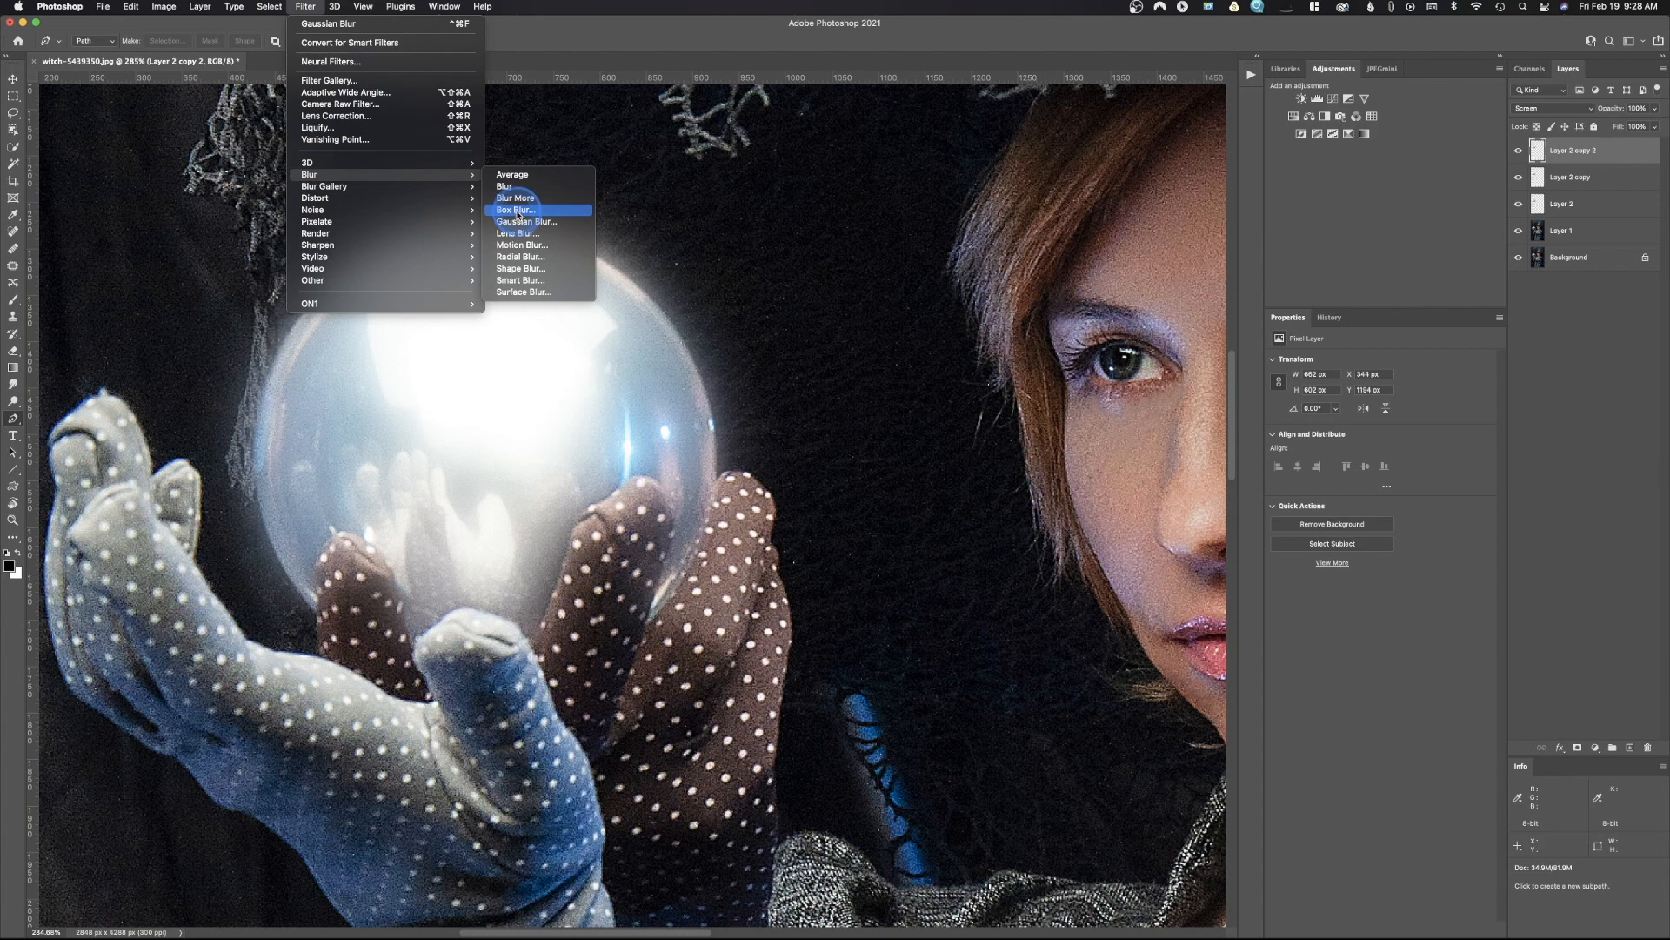
pyautogui.click(525, 221)
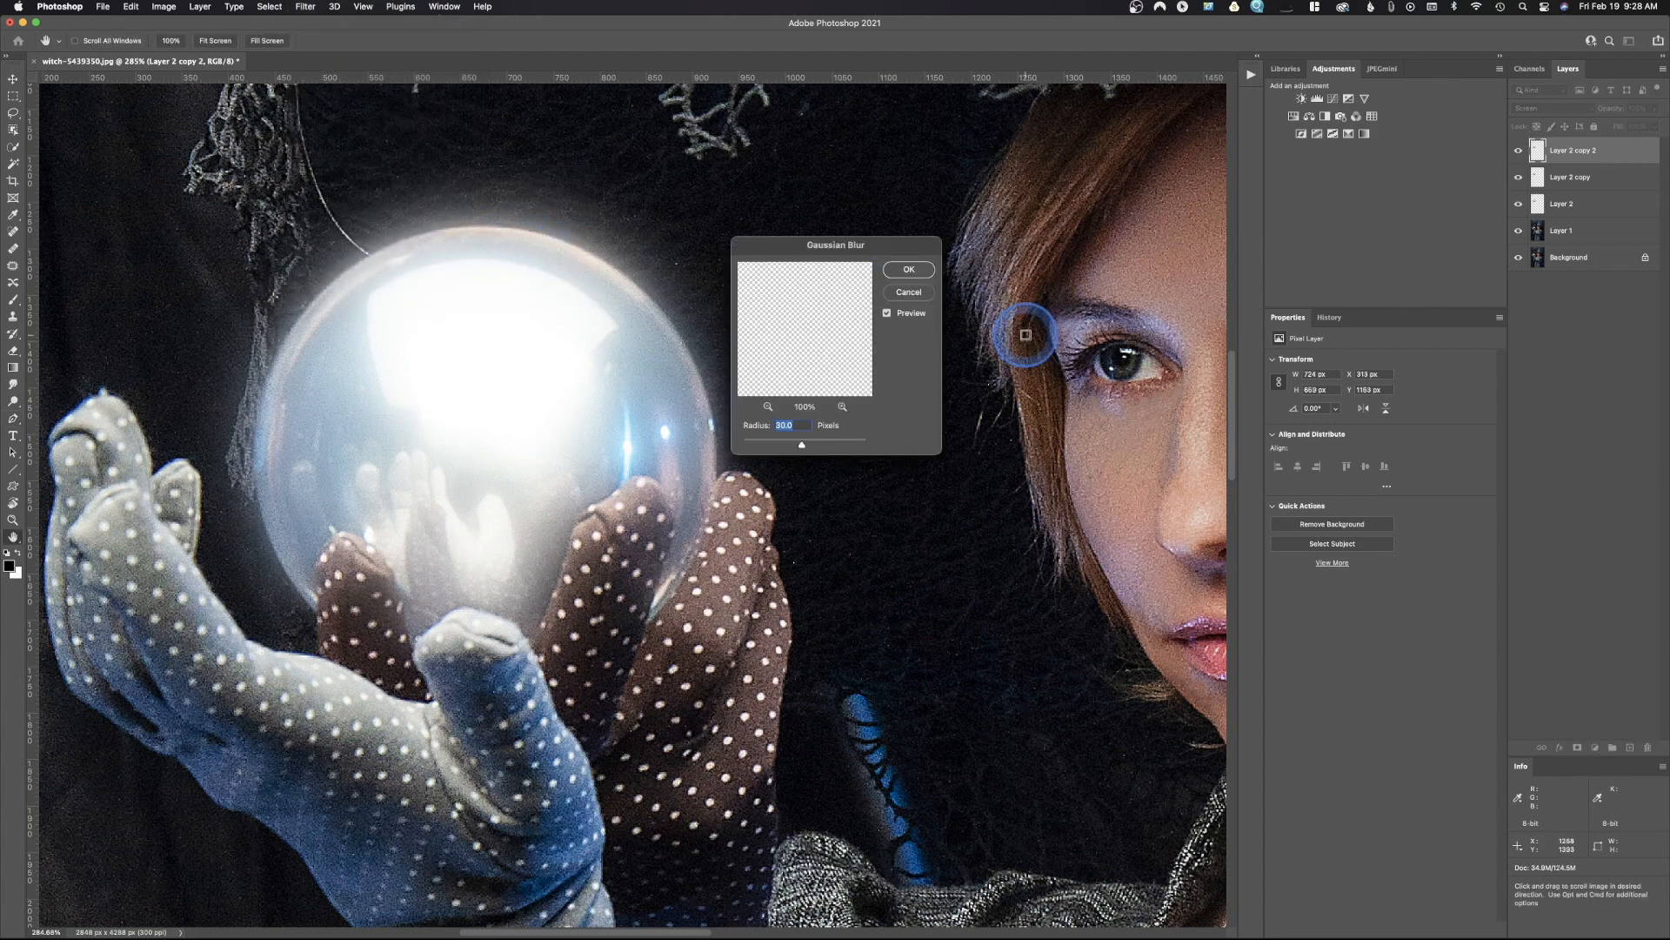
pyautogui.write('100')
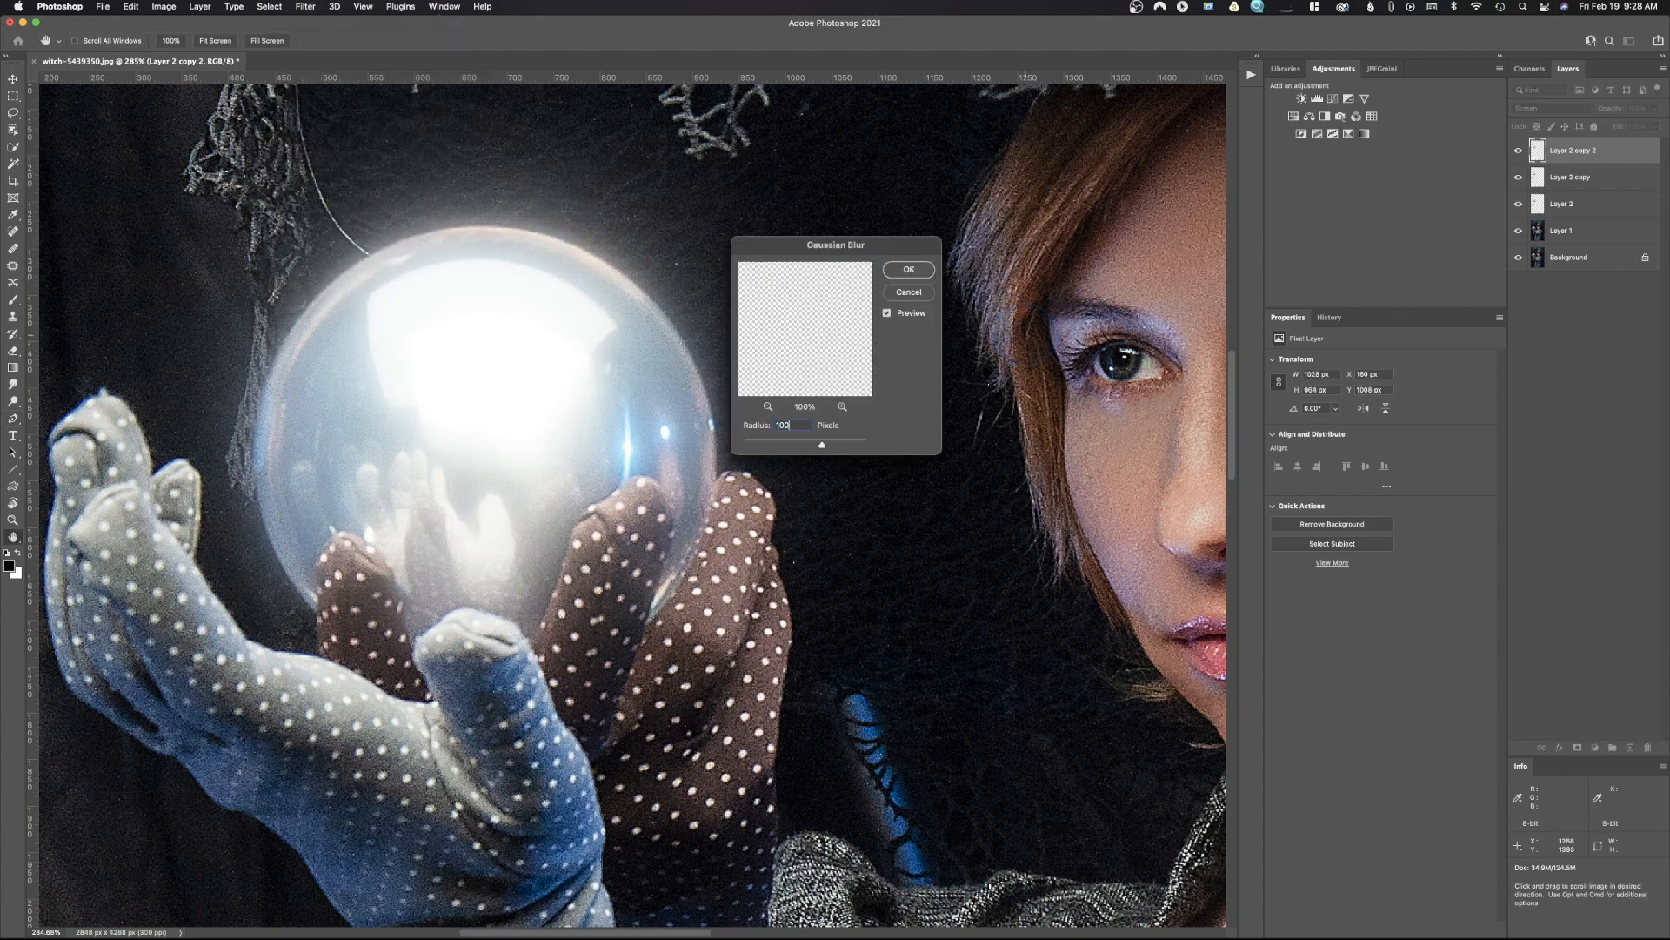
pyautogui.click(903, 270)
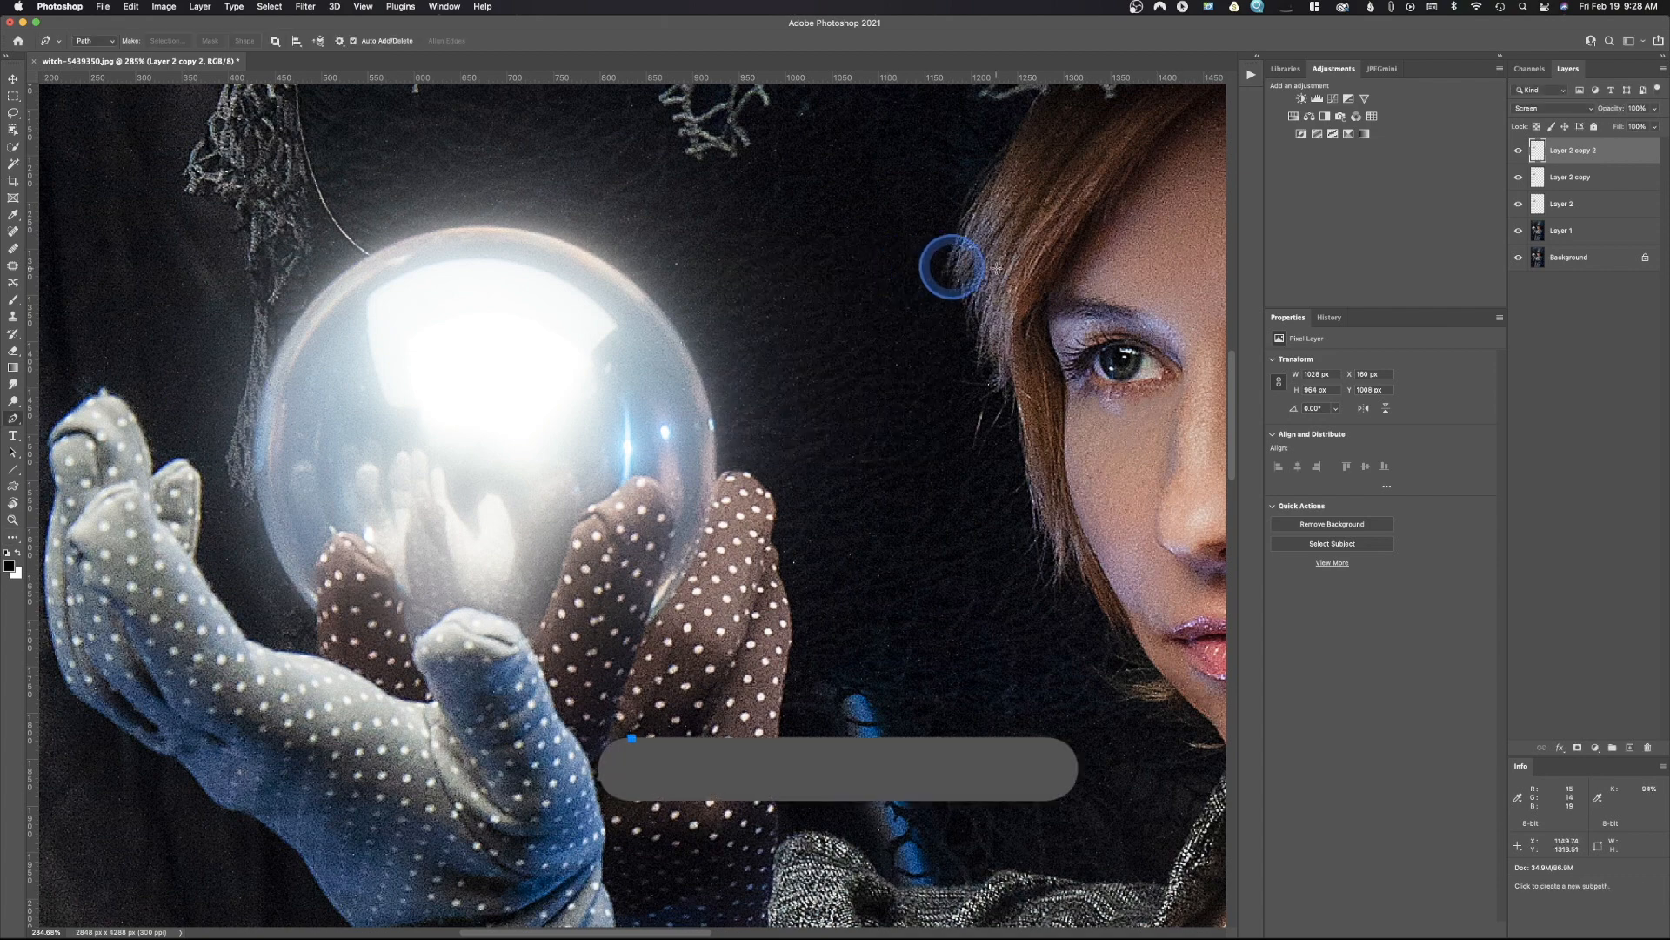
# - Duplicate Layer 2 copy 2 and apply a Gaussian Blur with a 300-pixel radius to the new copy
pyautogui.press('super+j')
pyautogui.click(1174, 296)
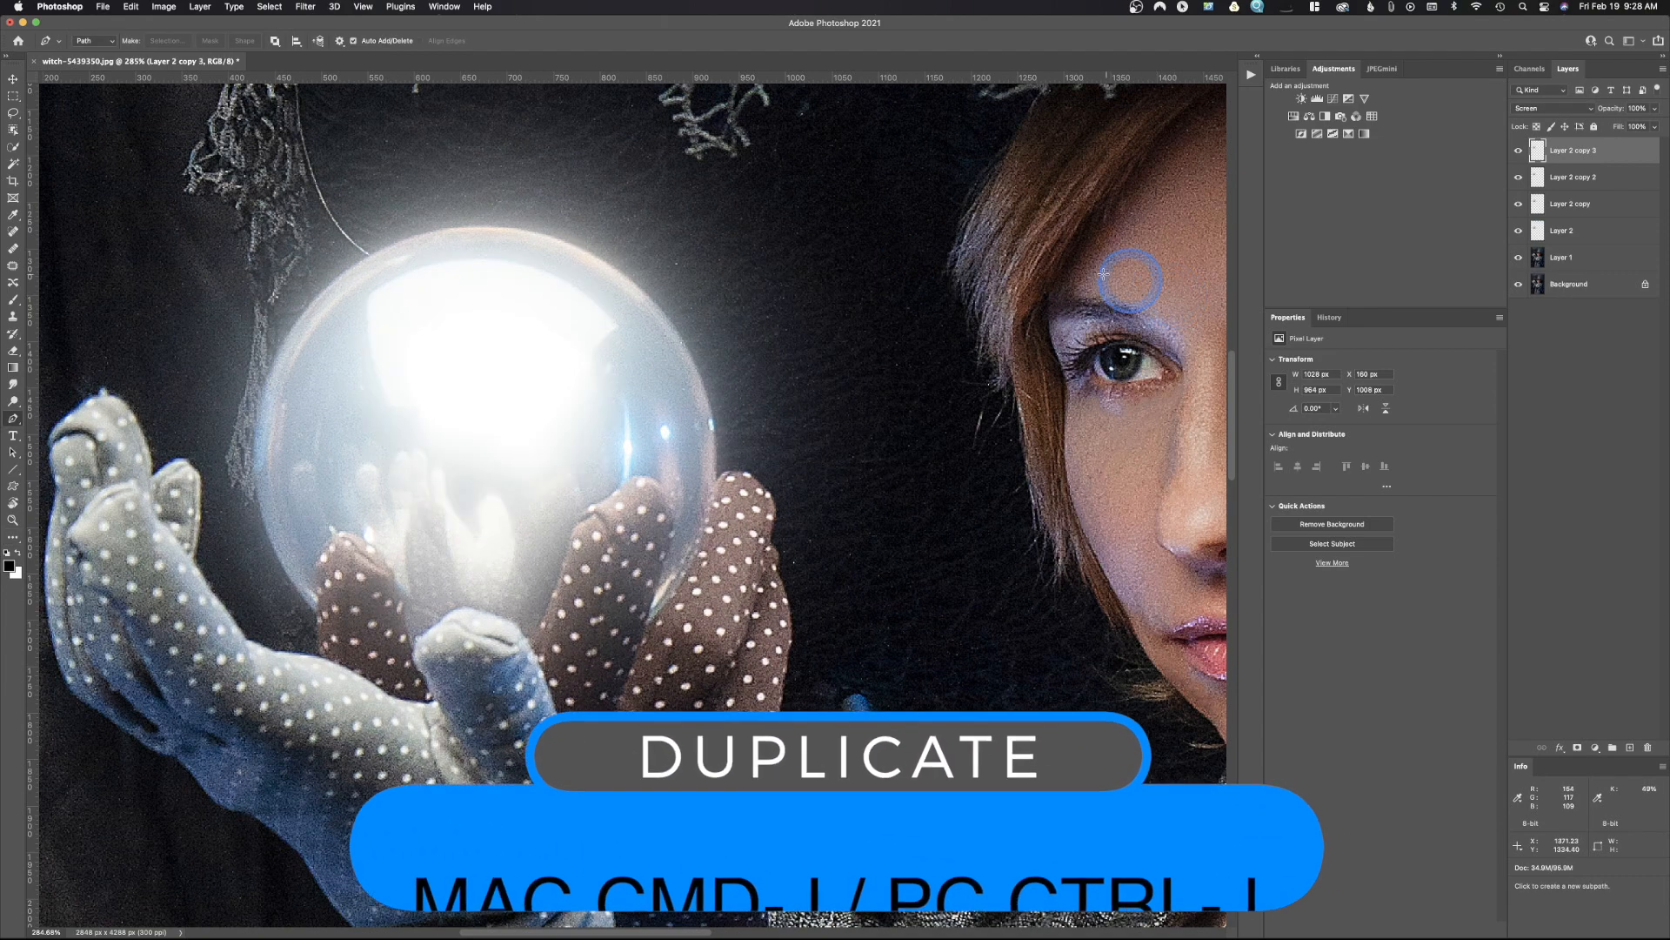
pyautogui.click(314, 4)
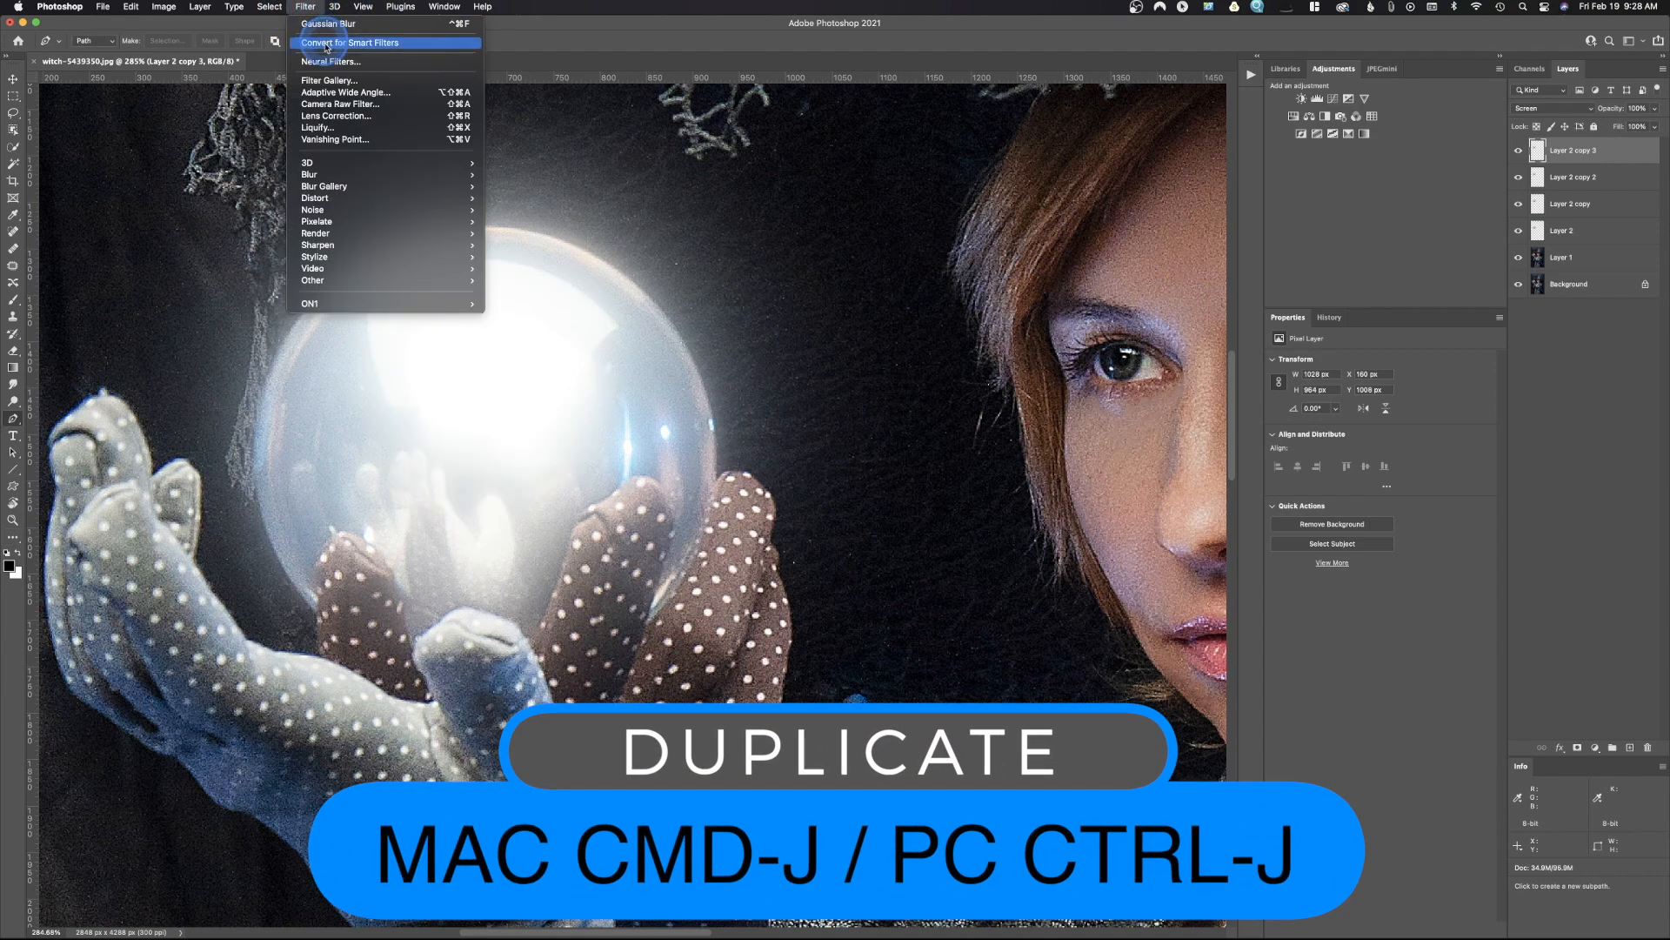
pyautogui.click(342, 182)
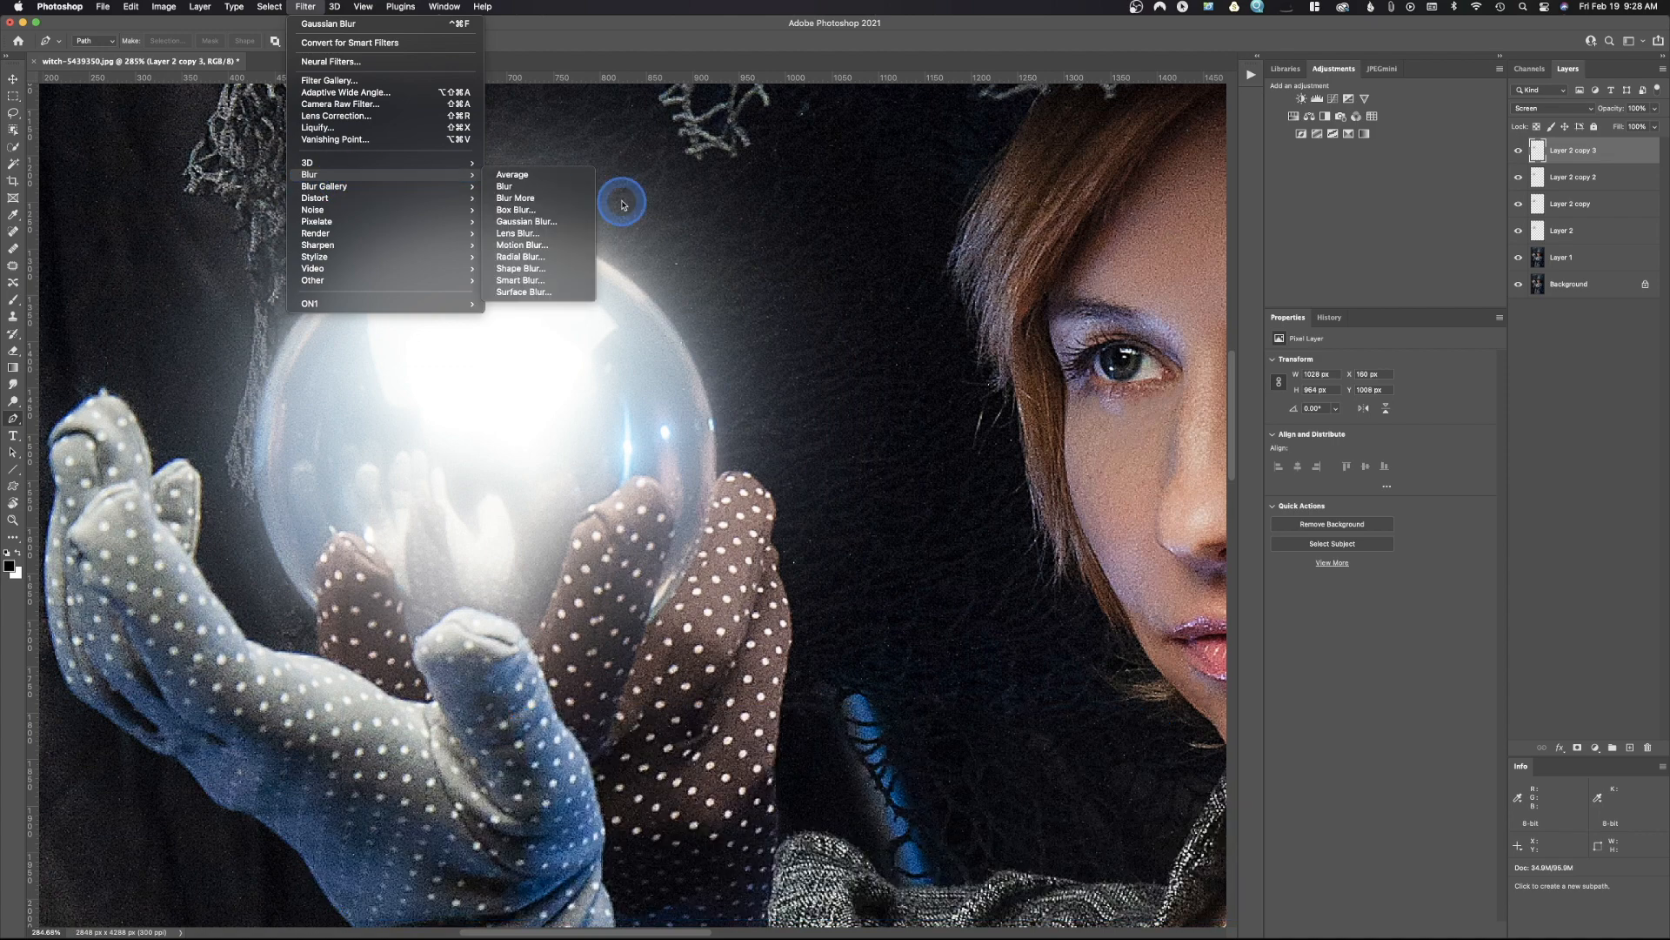
pyautogui.click(531, 221)
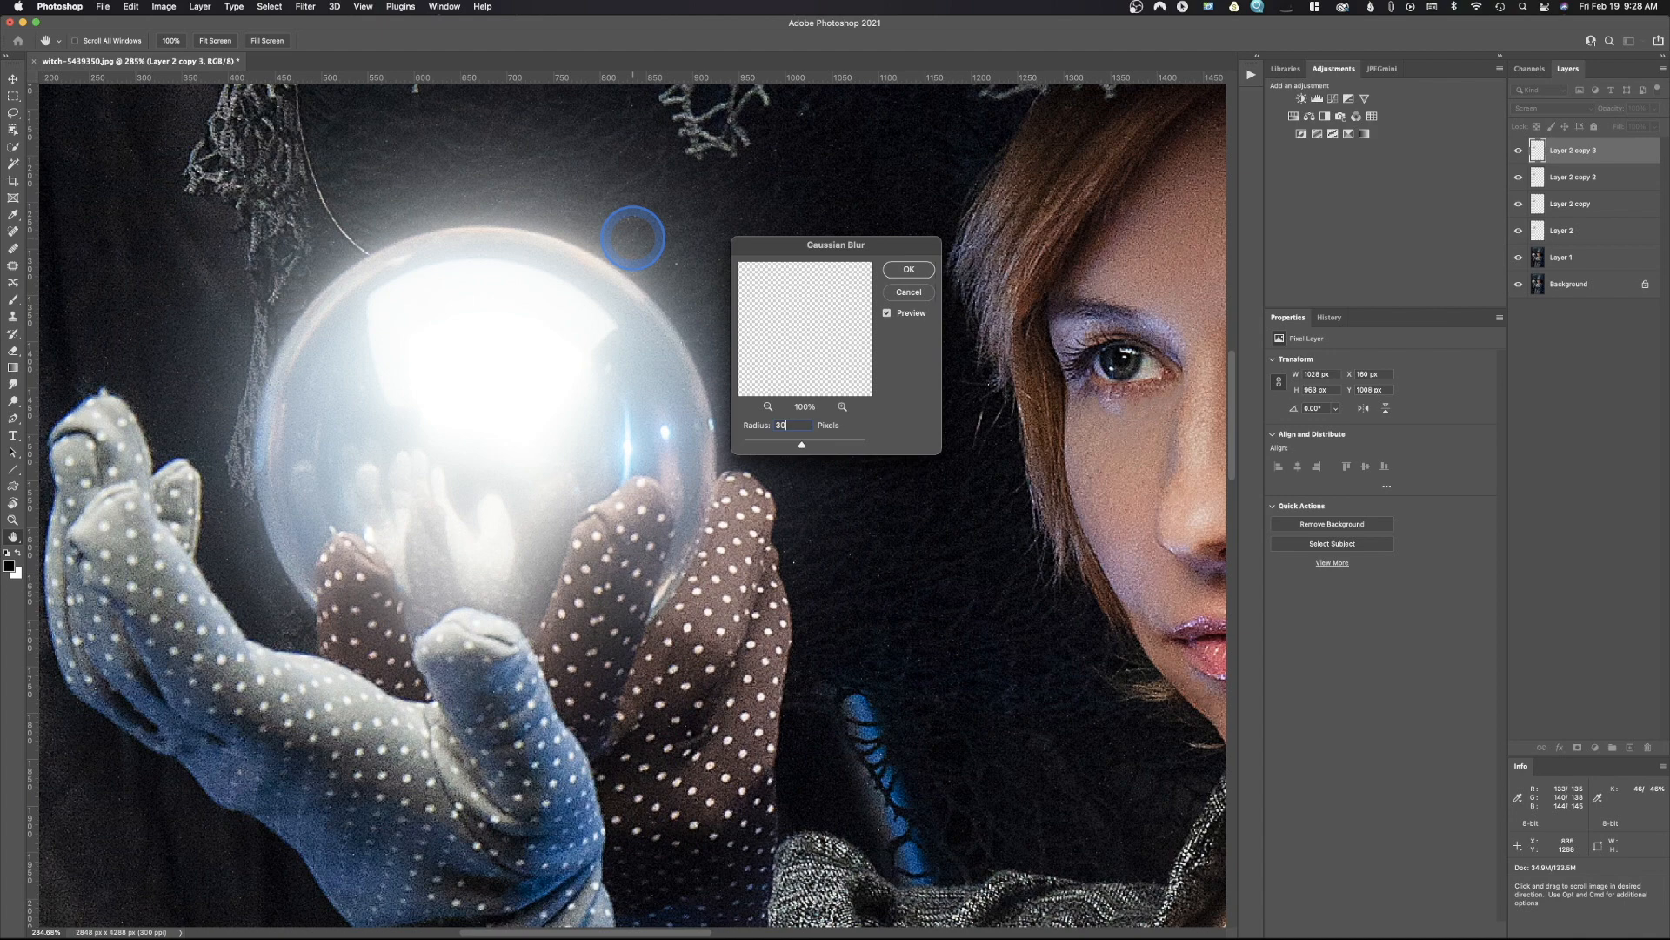
pyautogui.click(907, 269)
pyautogui.press('p')
# - Duplicate Layer 2 copy 3 and apply a Gaussian Blur with a 500-pixel radius to the new copy
pyautogui.press('super+j')
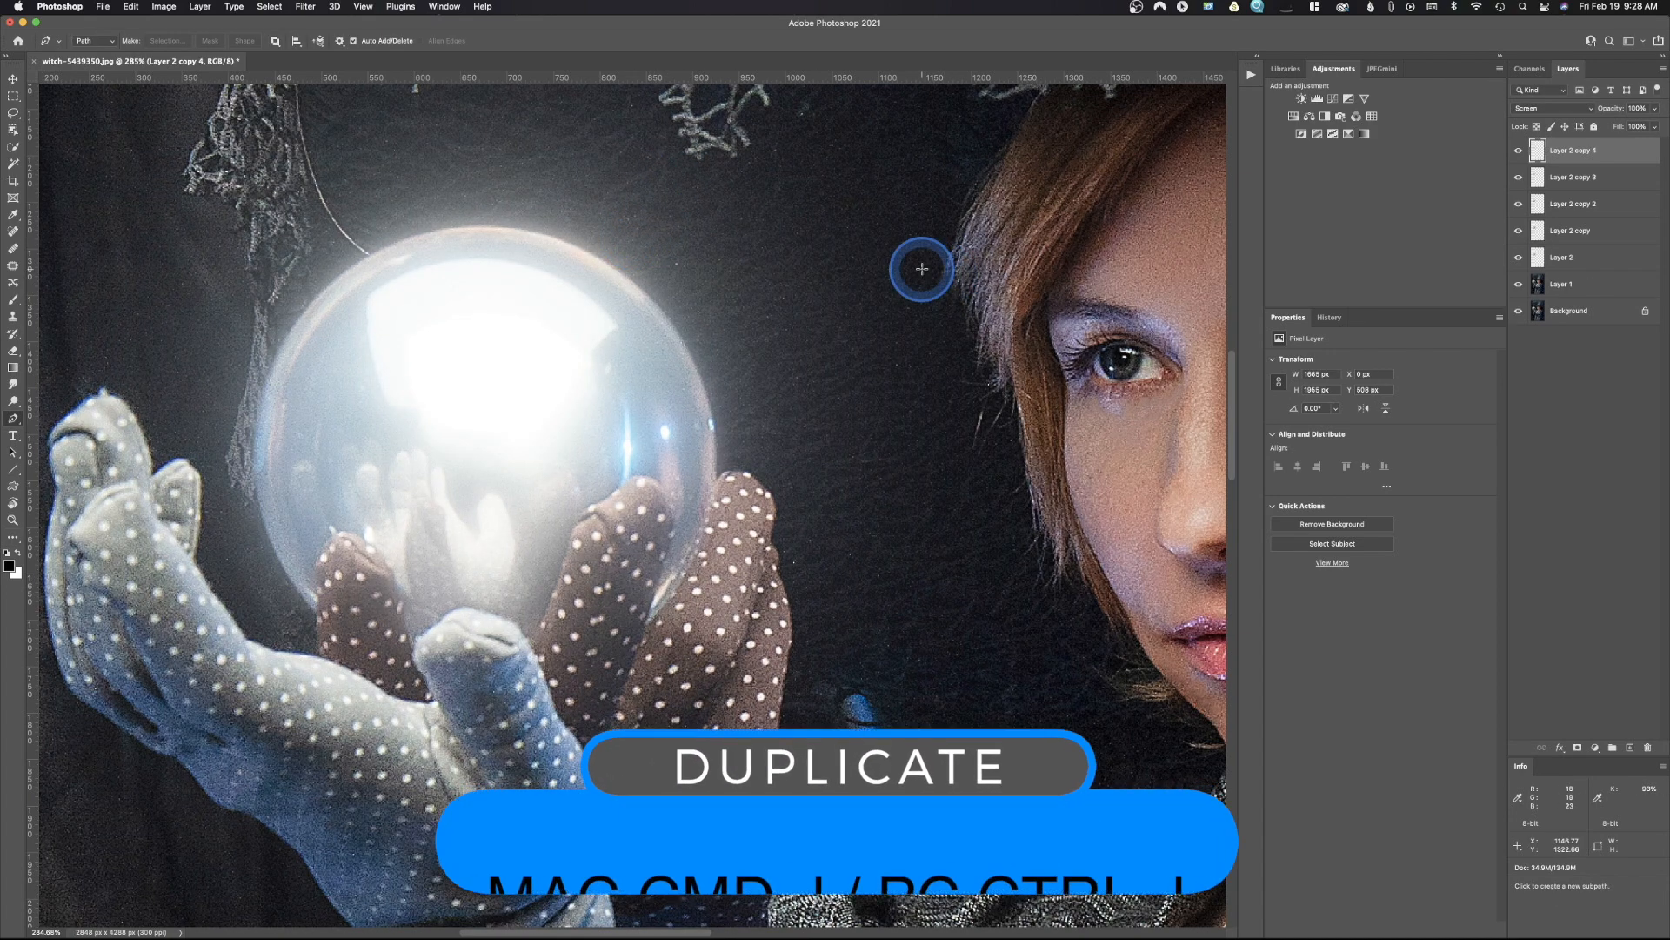
pyautogui.click(305, 6)
pyautogui.moveTo(418, 175)
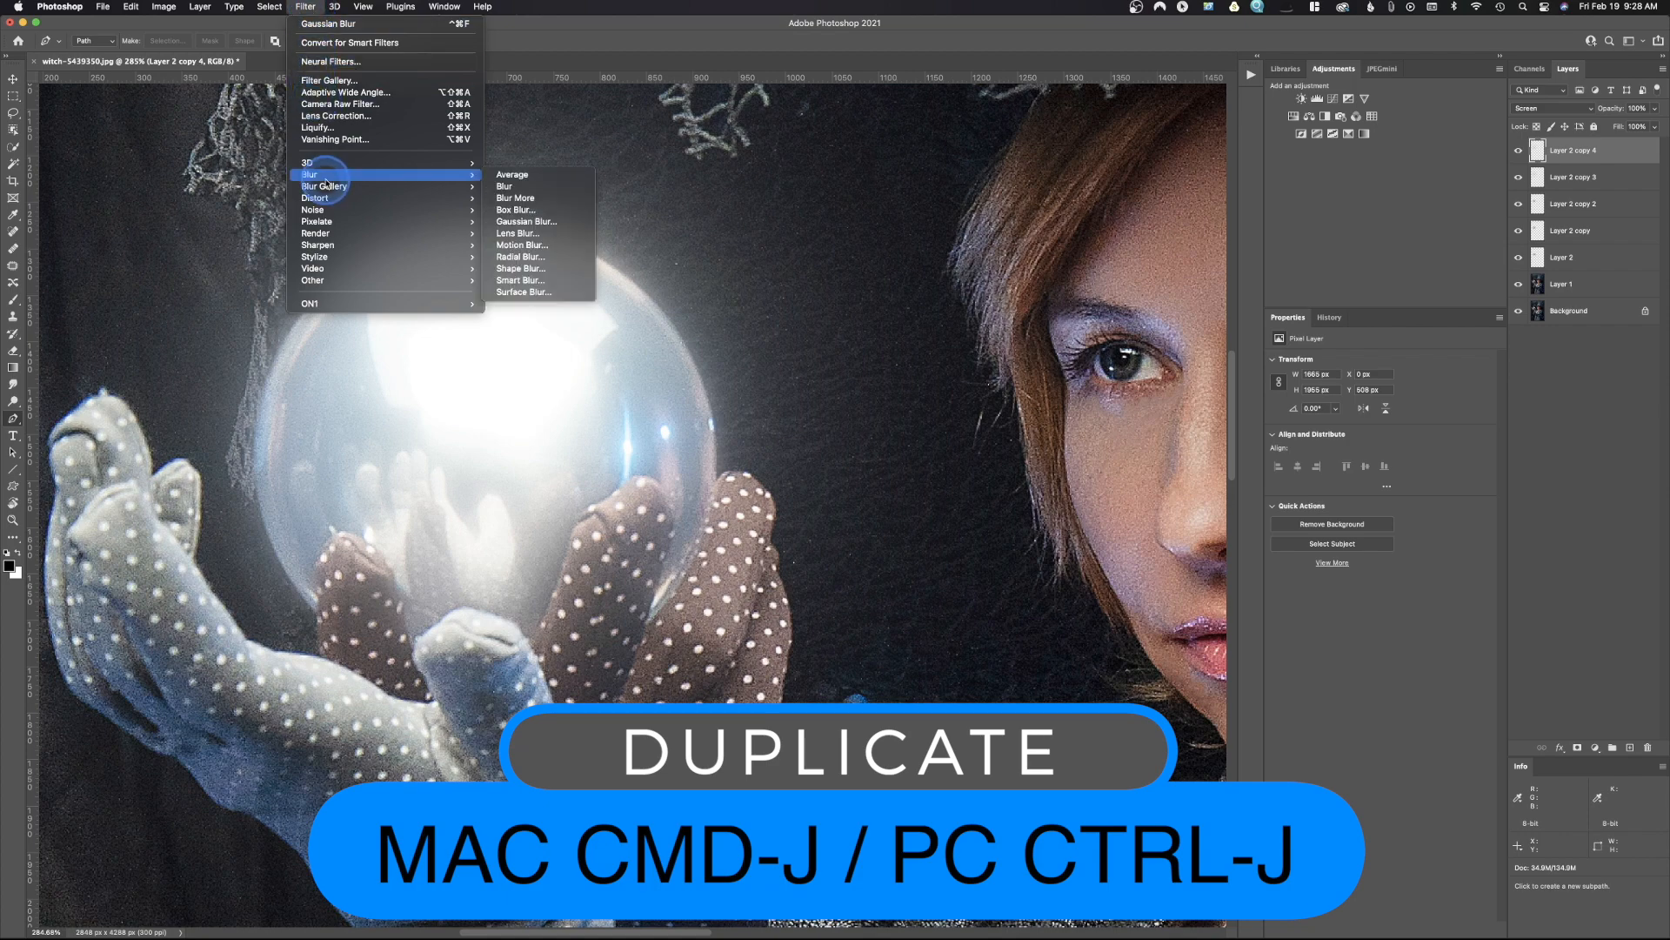
pyautogui.click(531, 222)
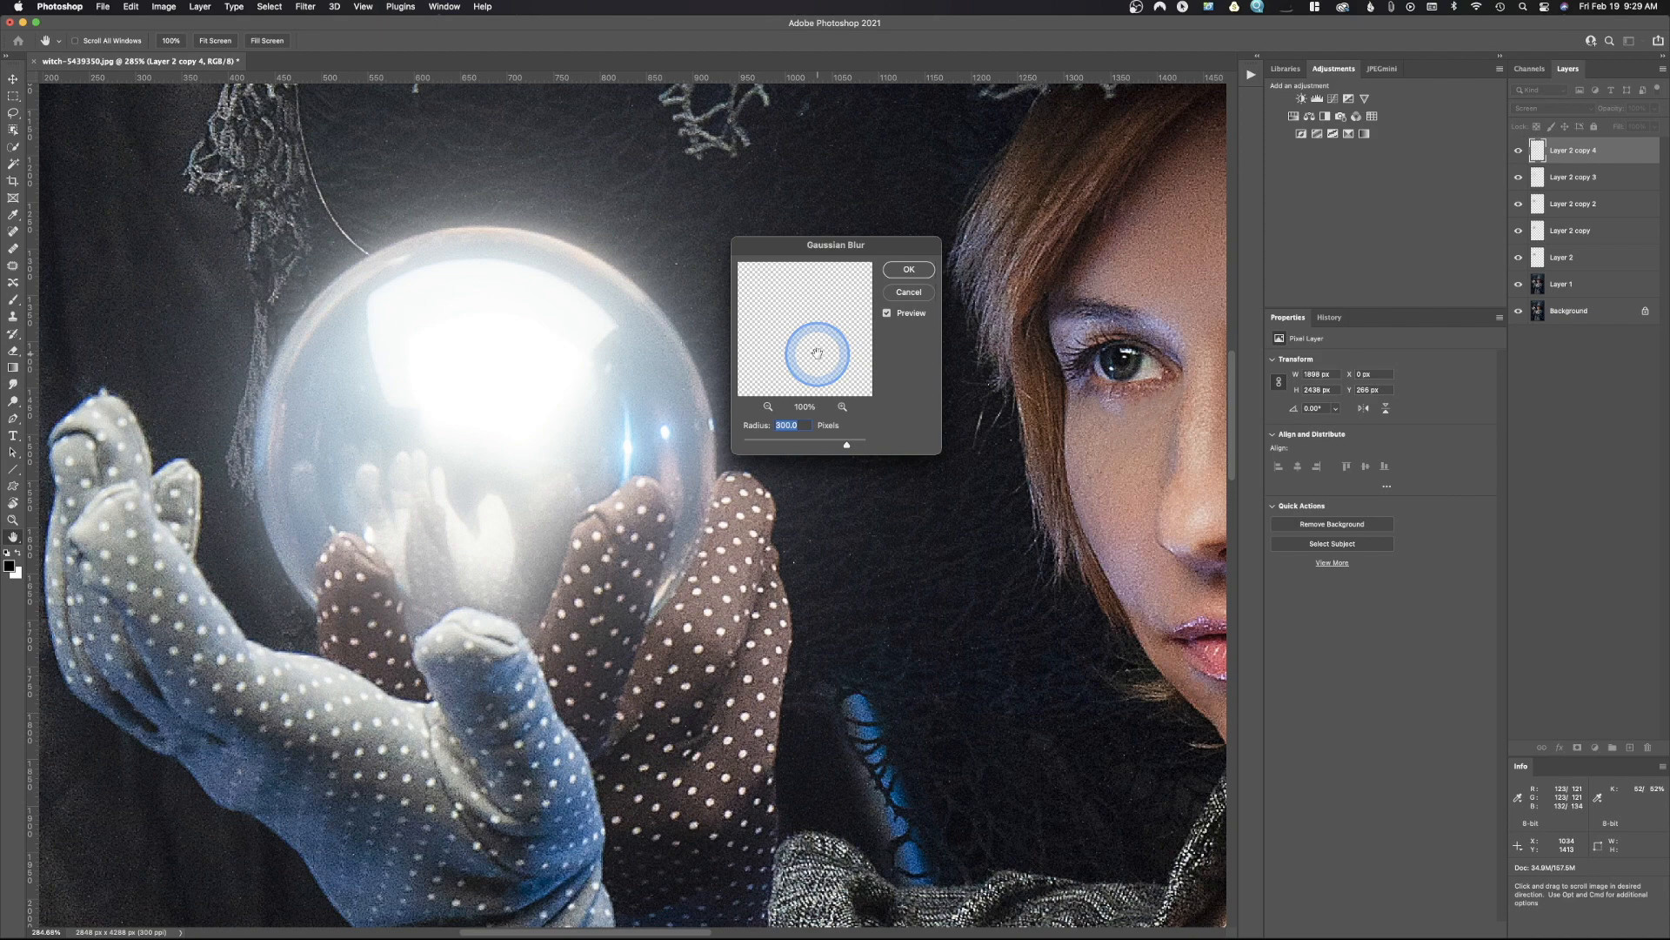
pyautogui.write('00')
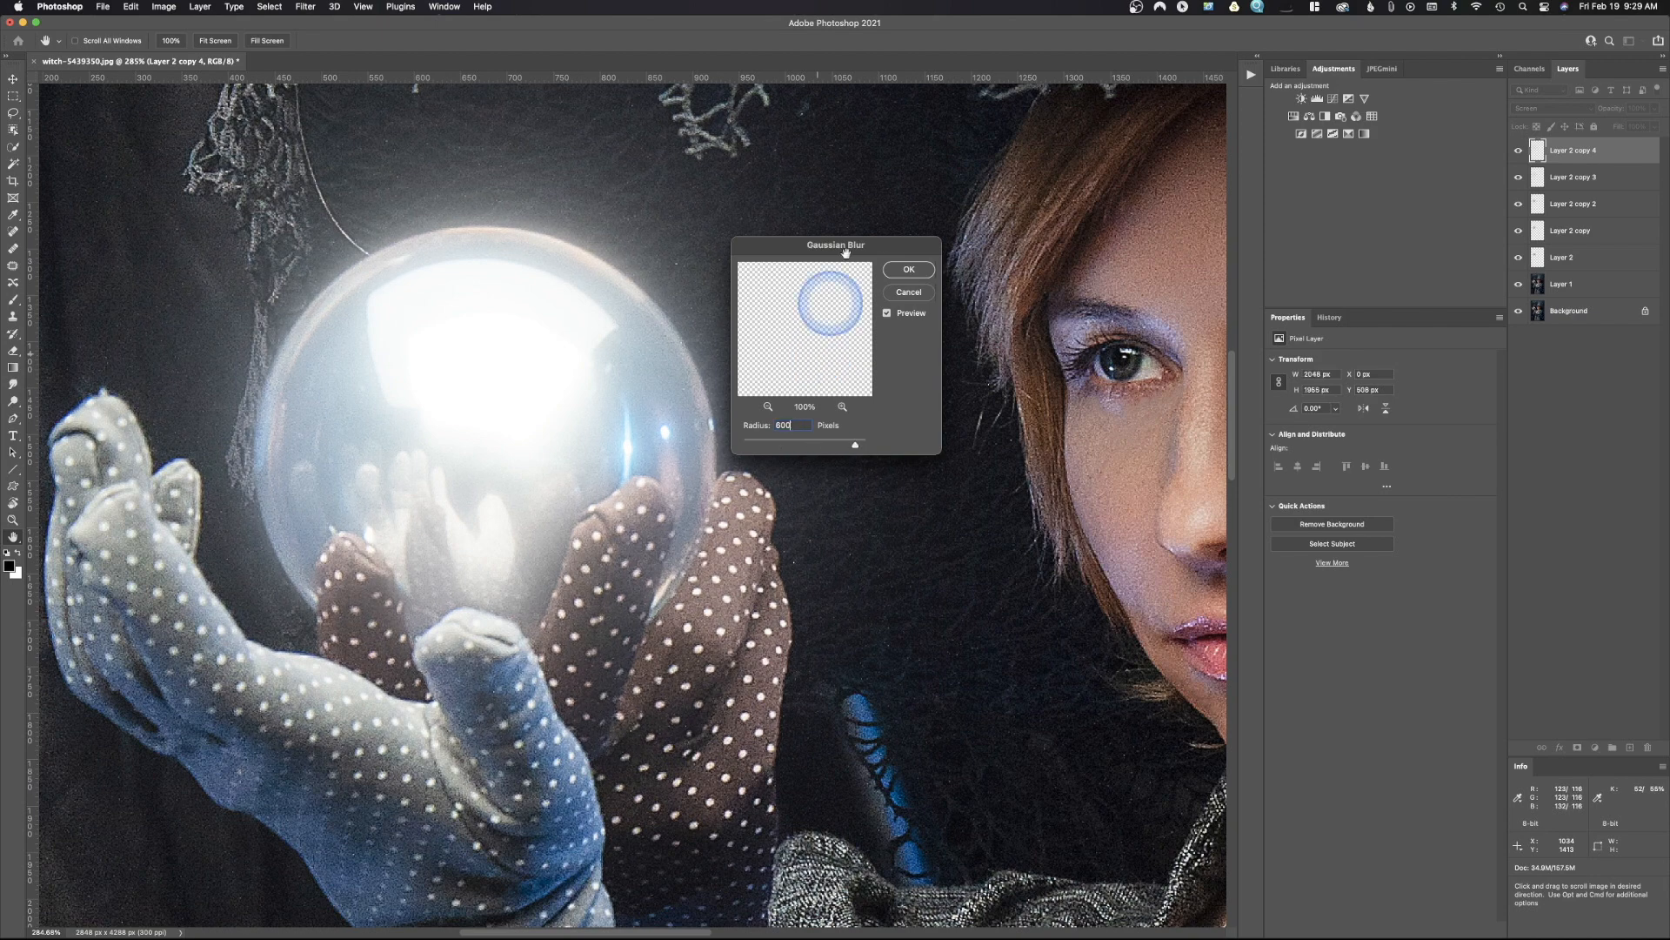
pyautogui.click(910, 270)
pyautogui.press('p')
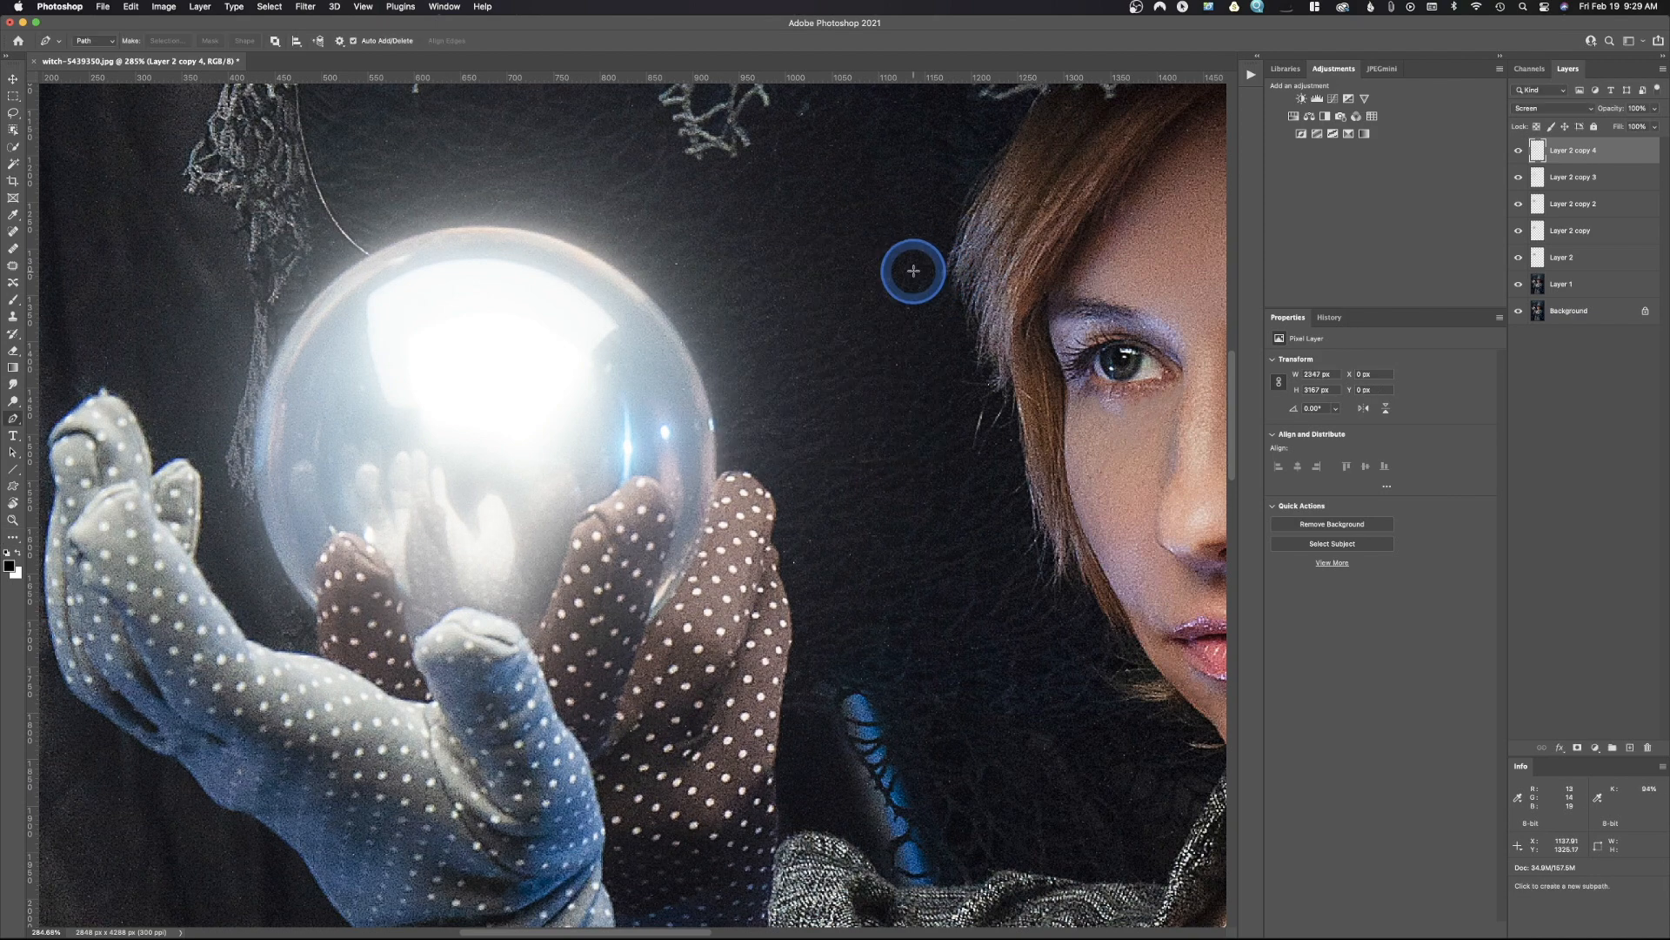
# - Group all the glow layers from Layer 2 through Layer 2 copy 4 and name the group Orb
pyautogui.click(1574, 155)
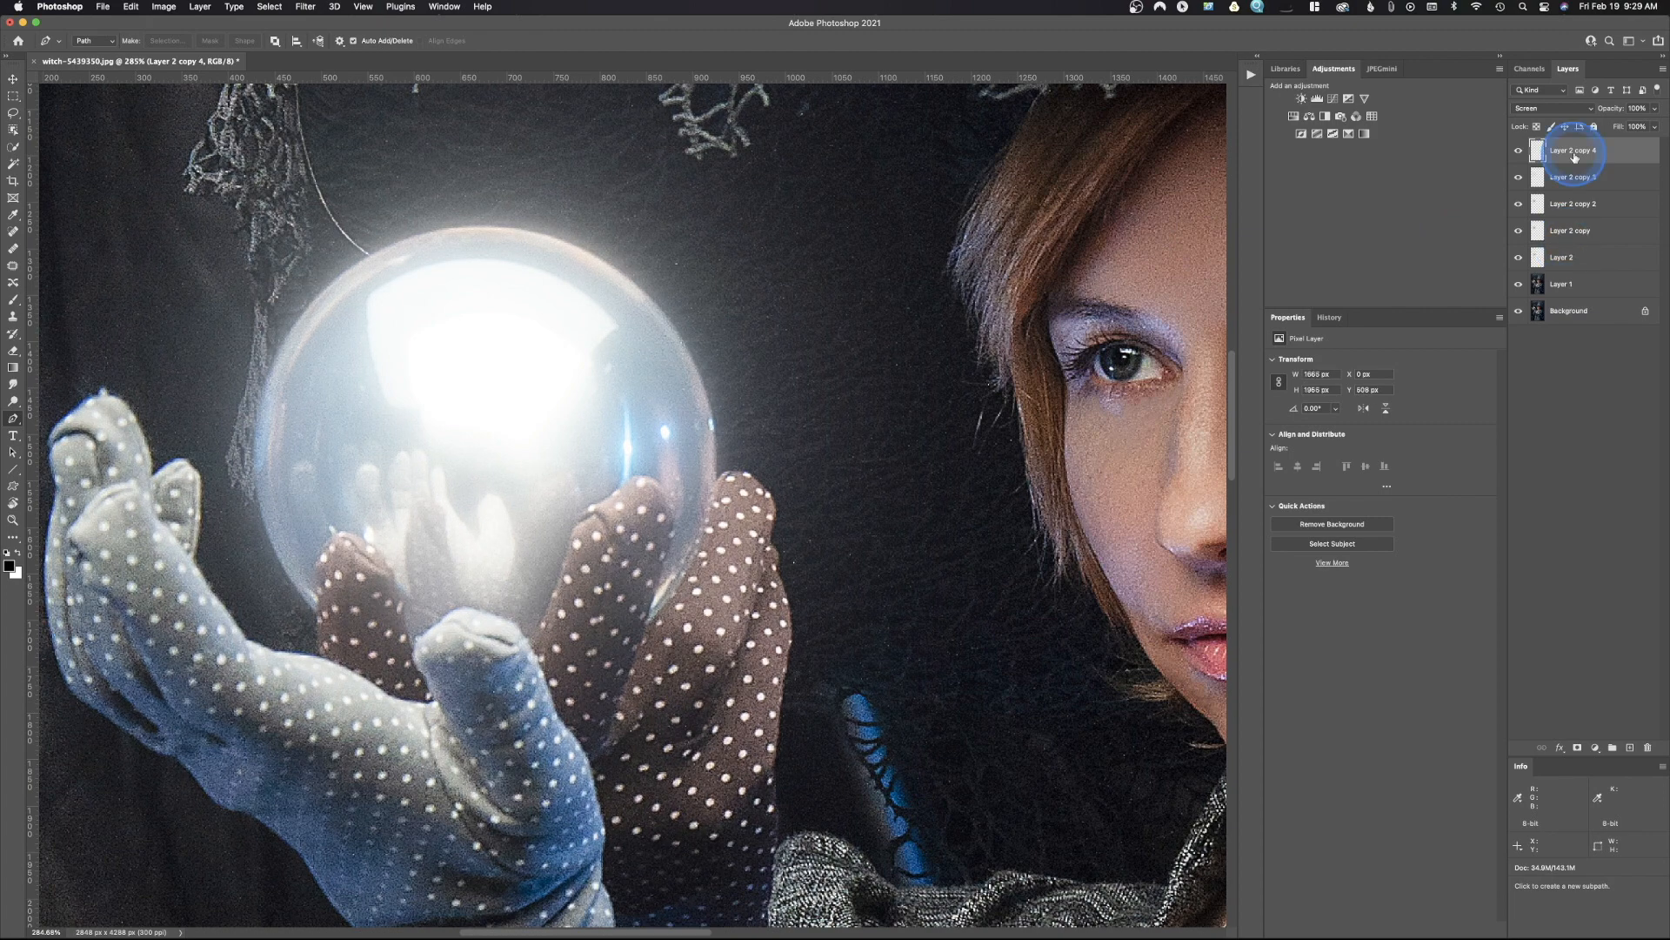
pyautogui.keyDown('shift'); pyautogui.click(1595, 258); pyautogui.keyUp('shift')
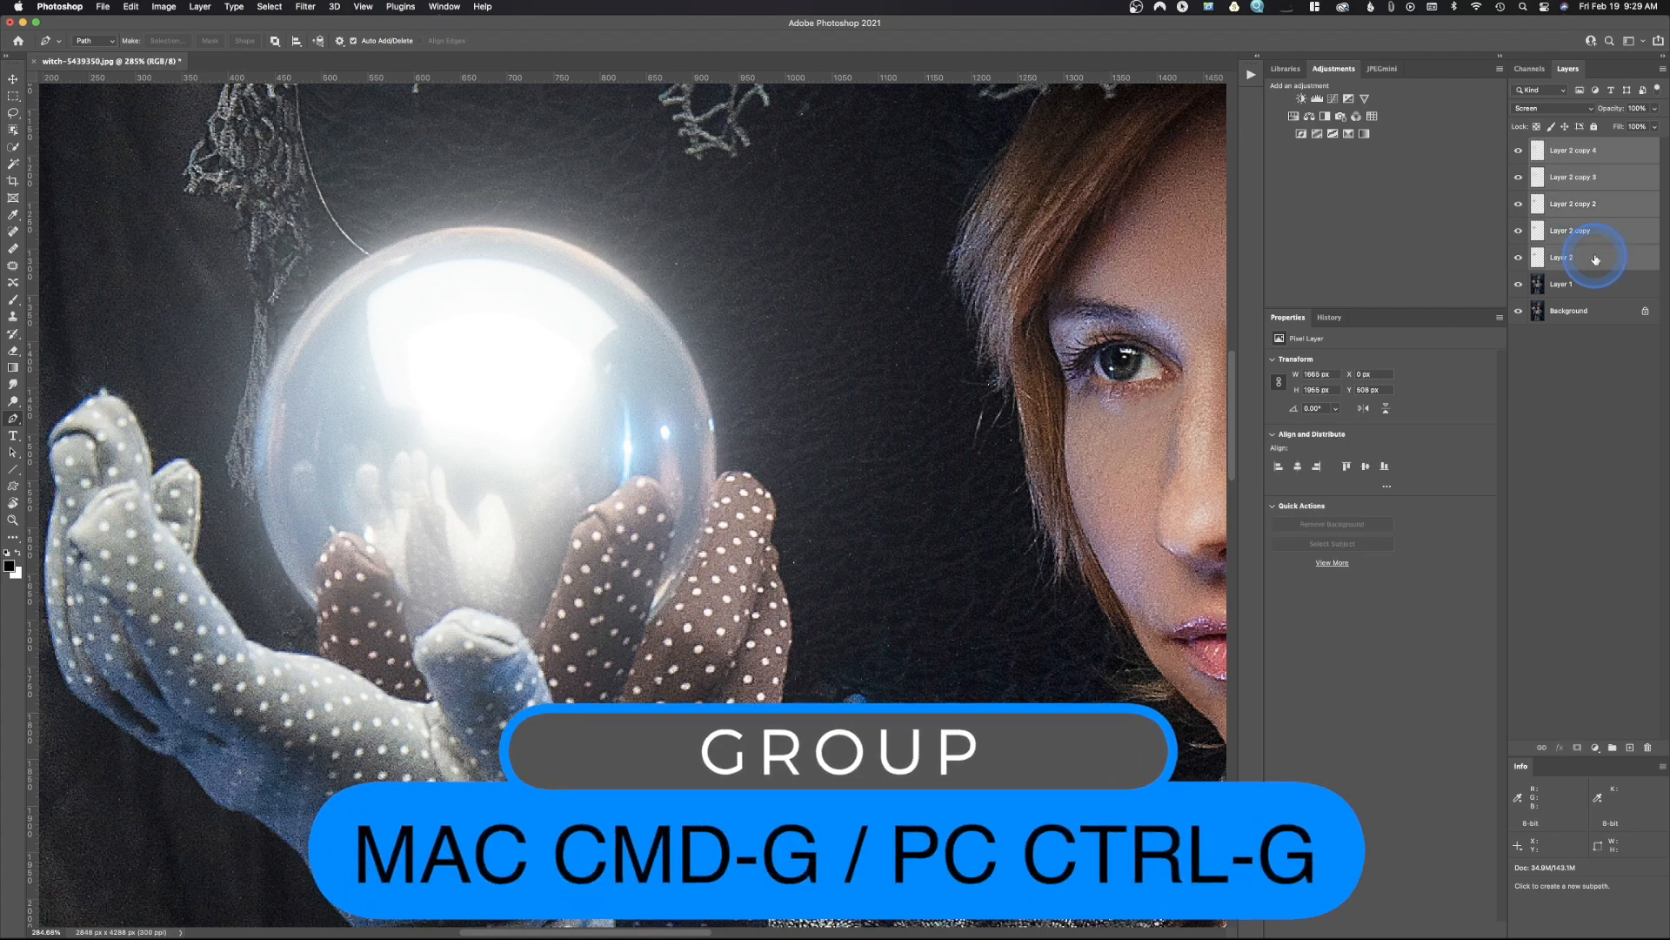
pyautogui.press('super+g')
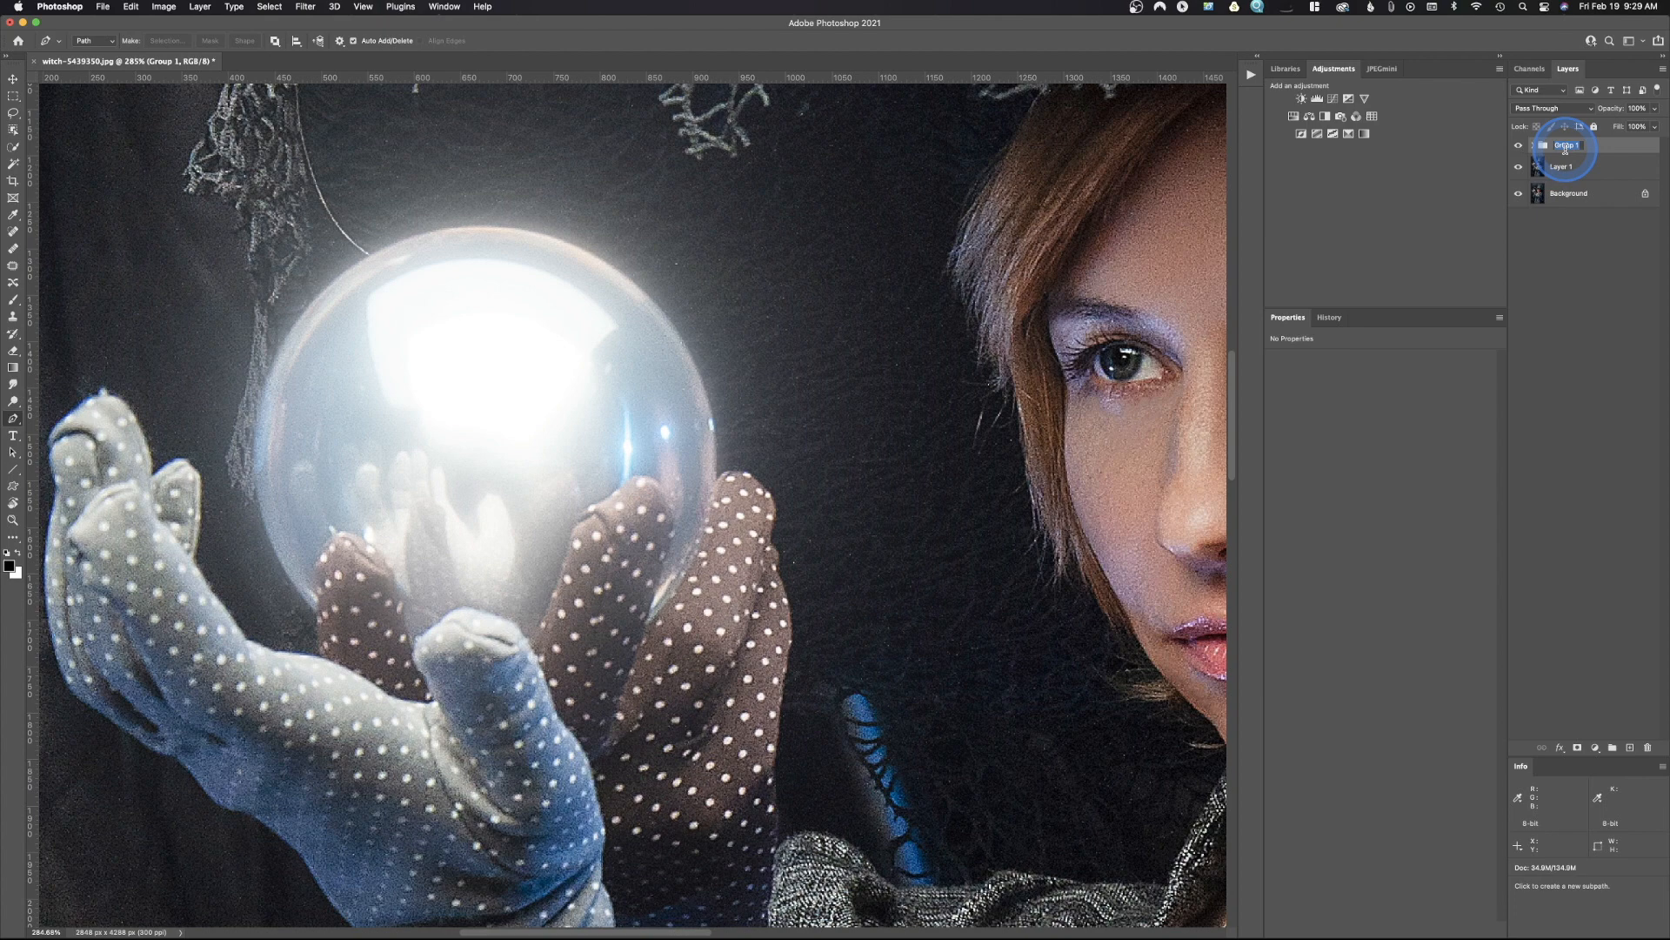
pyautogui.press('Return')
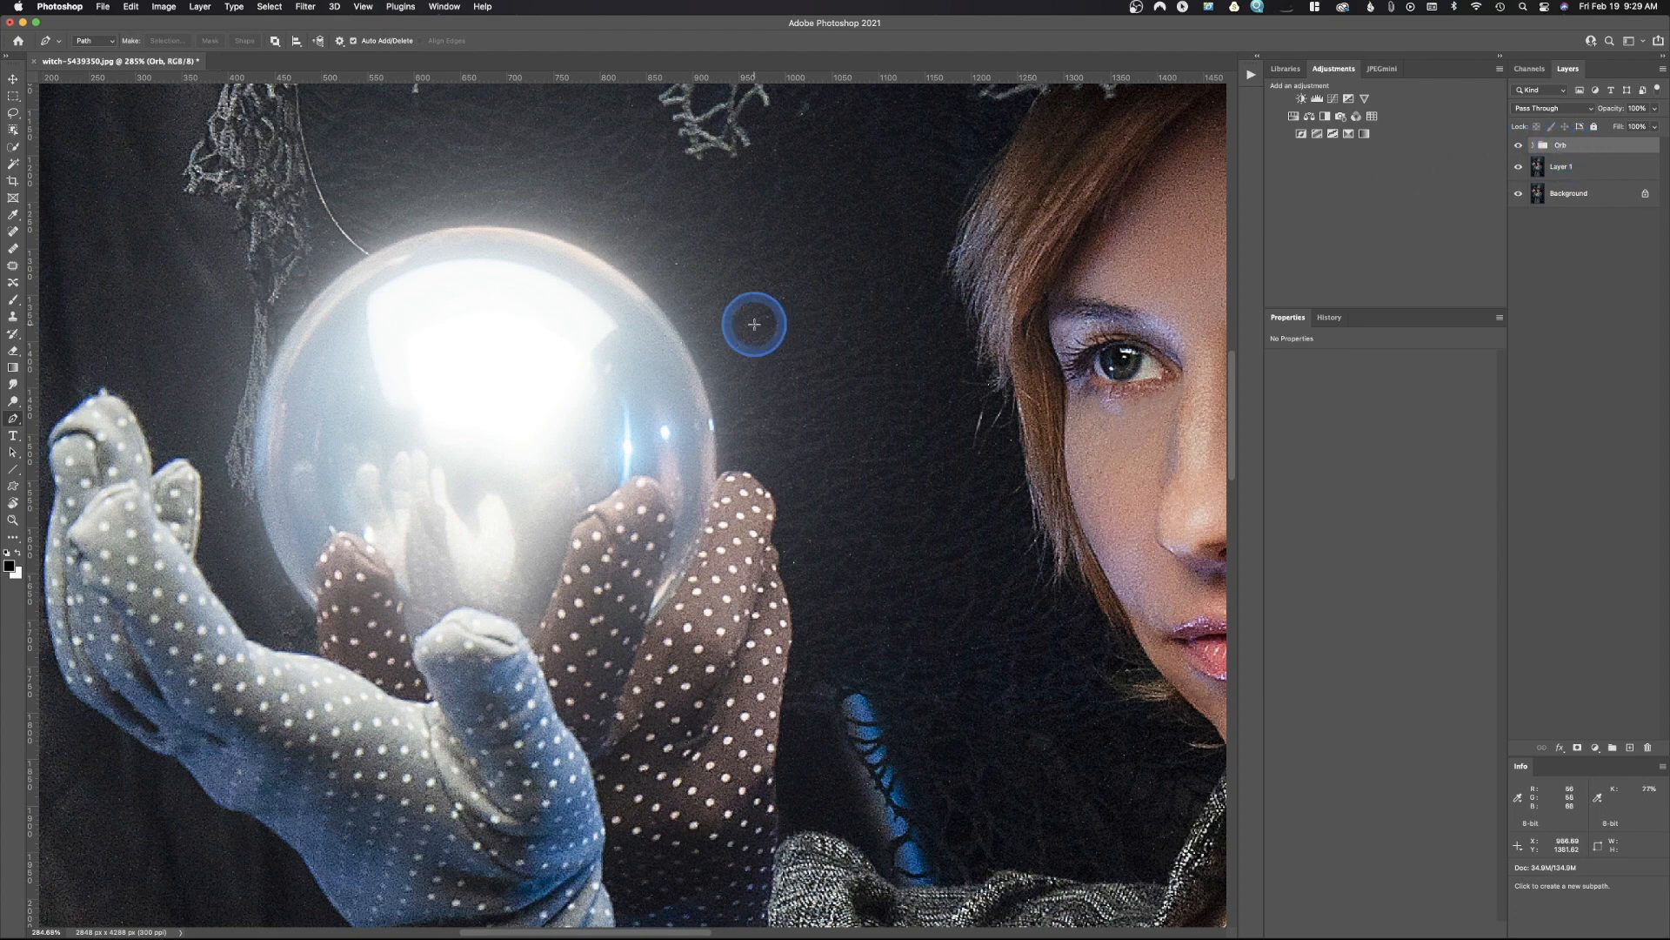
# - Toggle the Orb group's visibility to compare the whole image with and without the glow
pyautogui.press('super+minus')
pyautogui.press('super+minus')
pyautogui.press('super+minus')
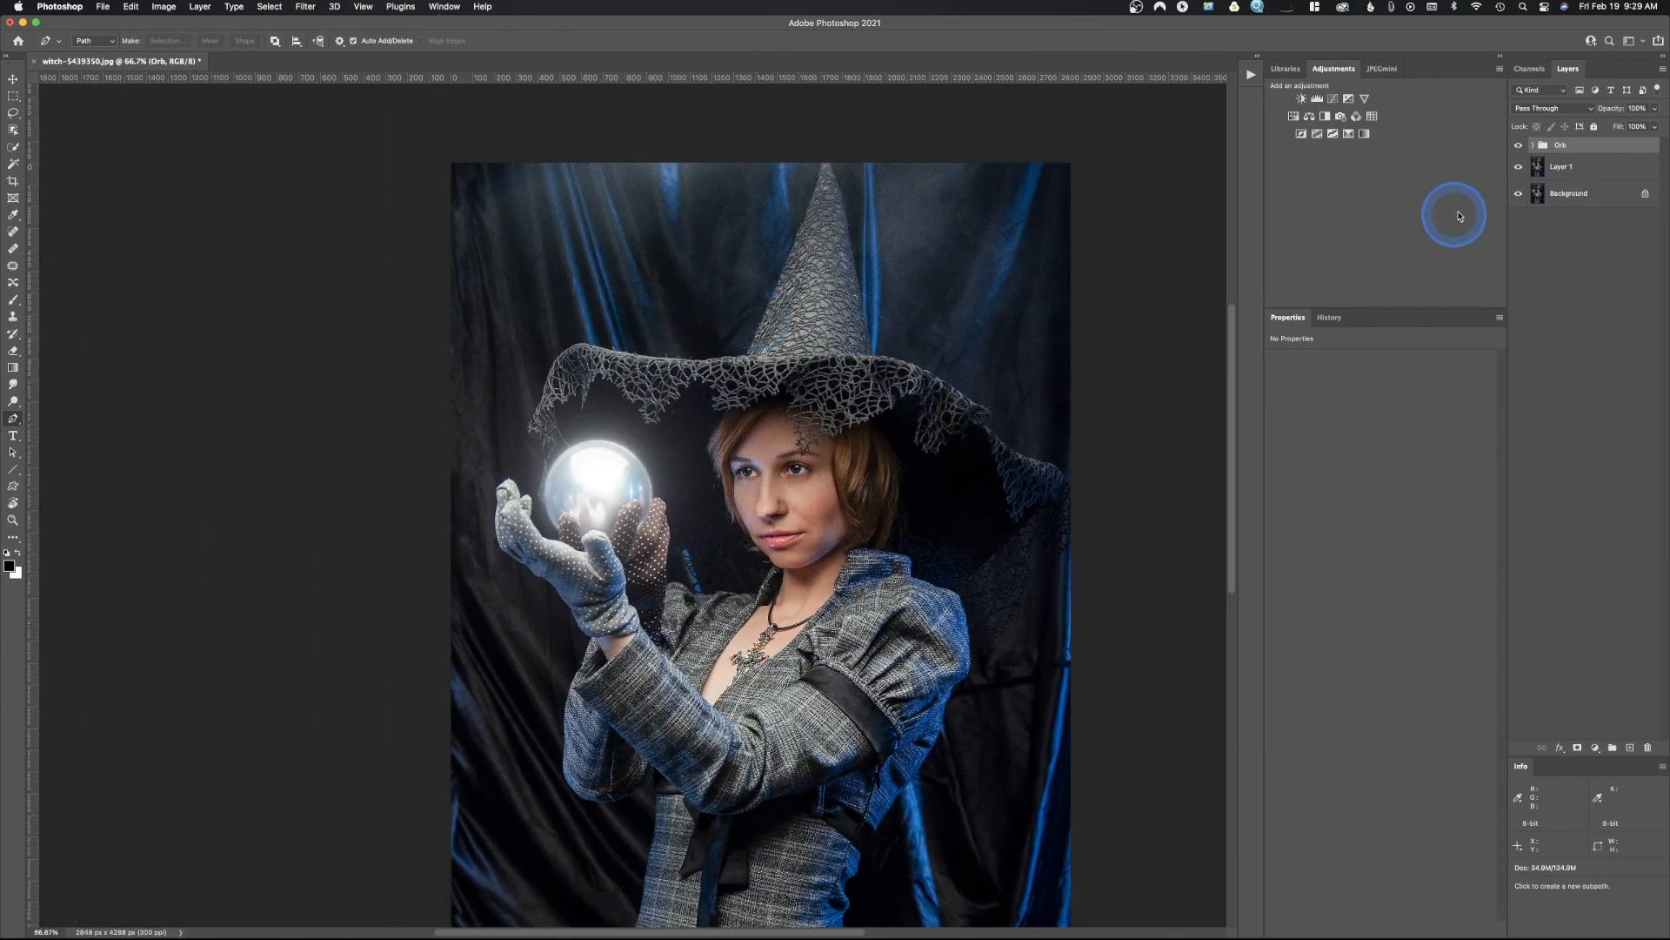
pyautogui.click(1519, 146)
pyautogui.click(1519, 145)
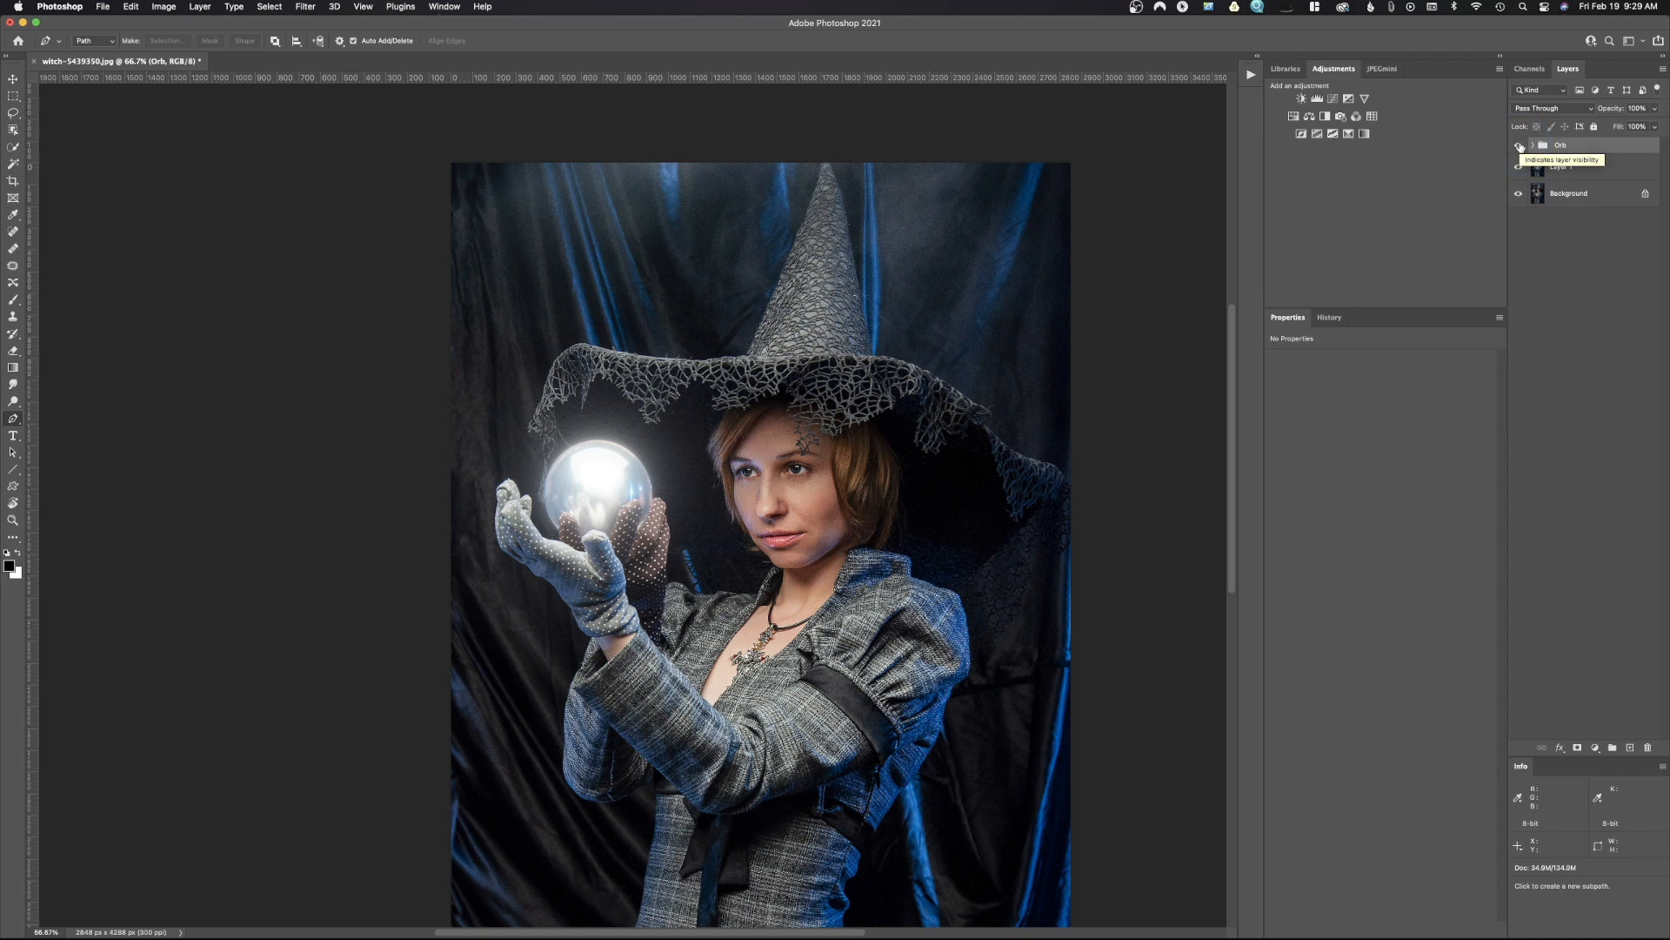
pyautogui.click(1520, 146)
pyautogui.click(1540, 166)
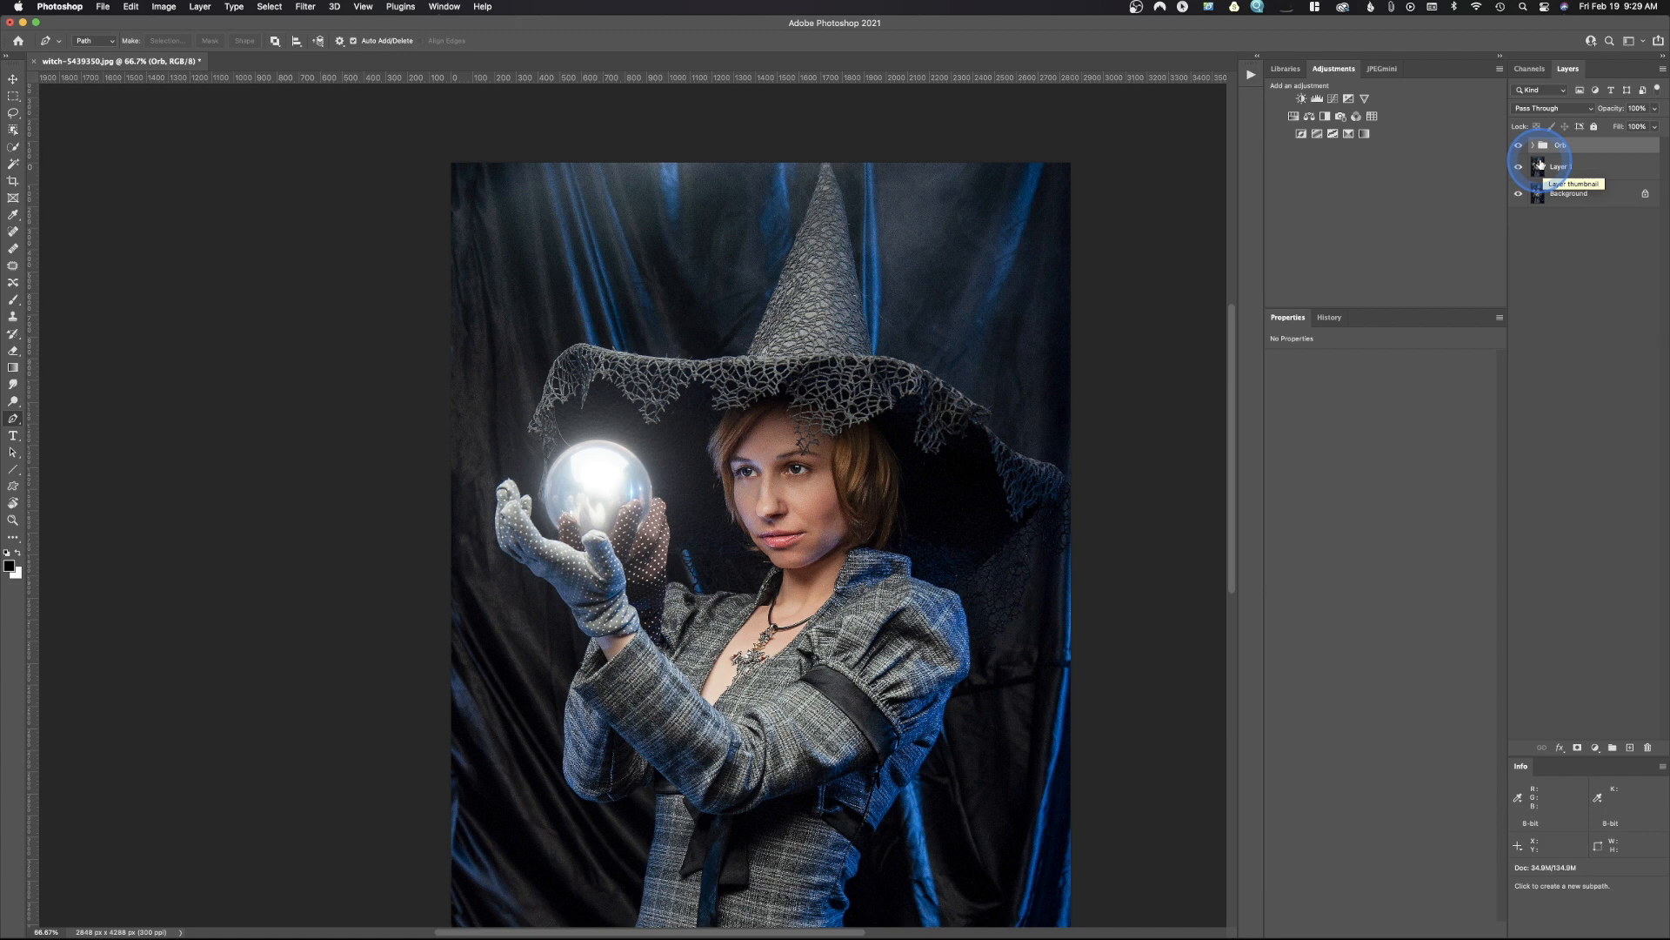
pyautogui.click(1540, 179)
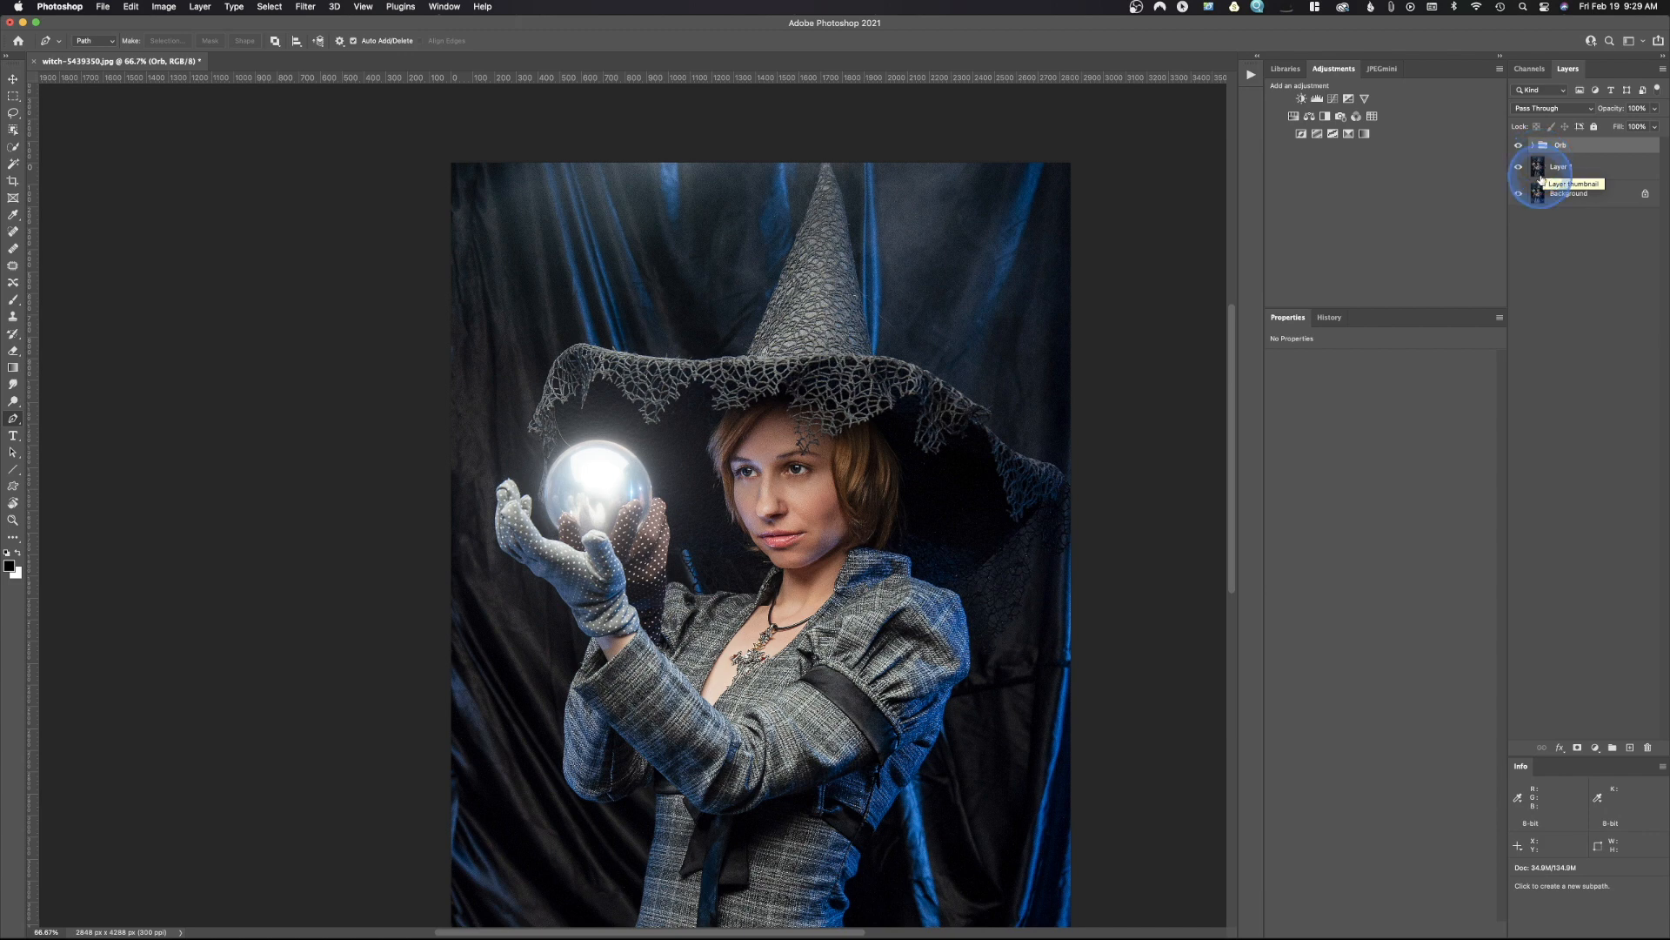
pyautogui.click(1536, 142)
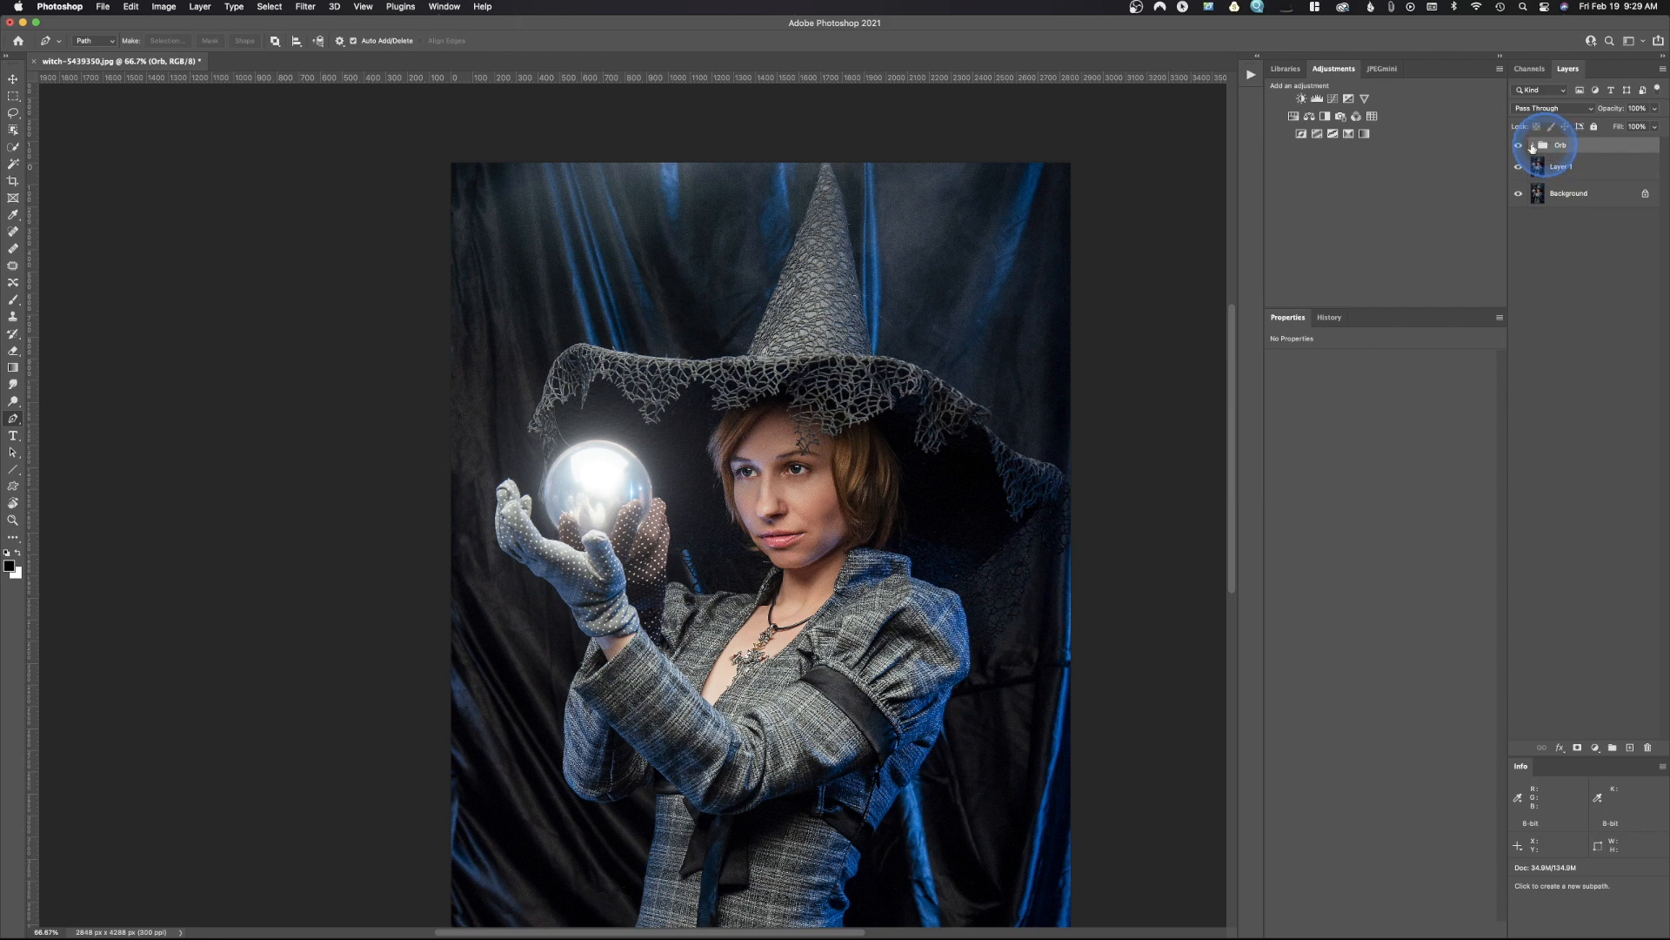
# - Add a Hue/Saturation adjustment layer above the Orb group with Colorize enabled, hue 209 and saturation 56
pyautogui.click(1294, 117)
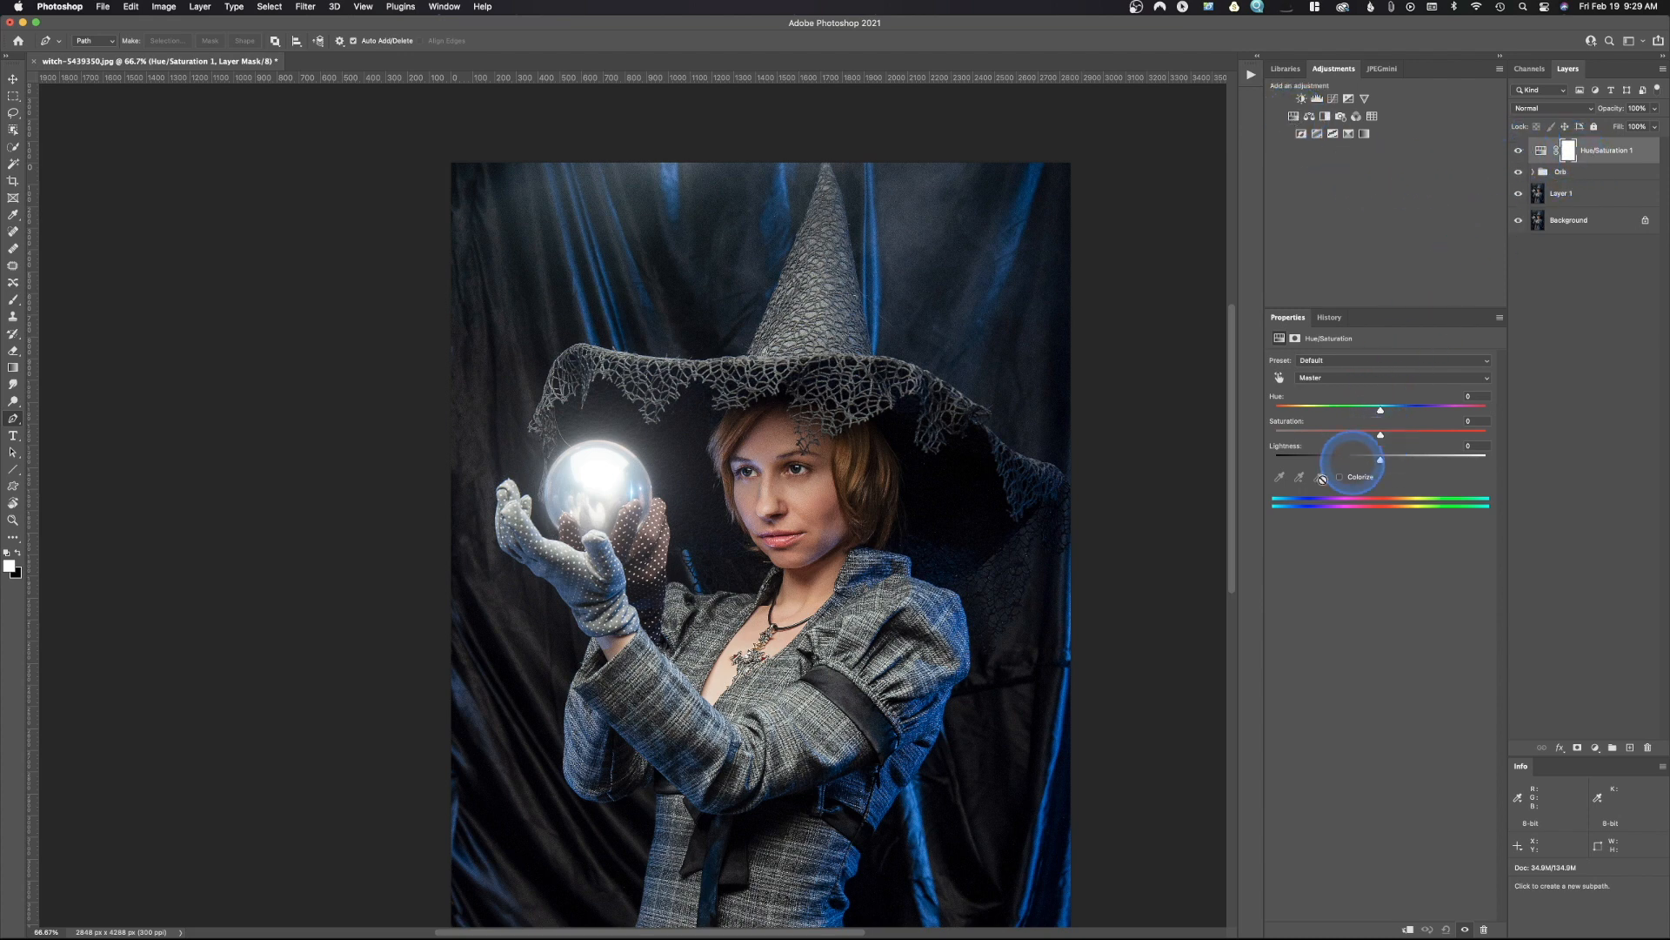
pyautogui.click(1340, 477)
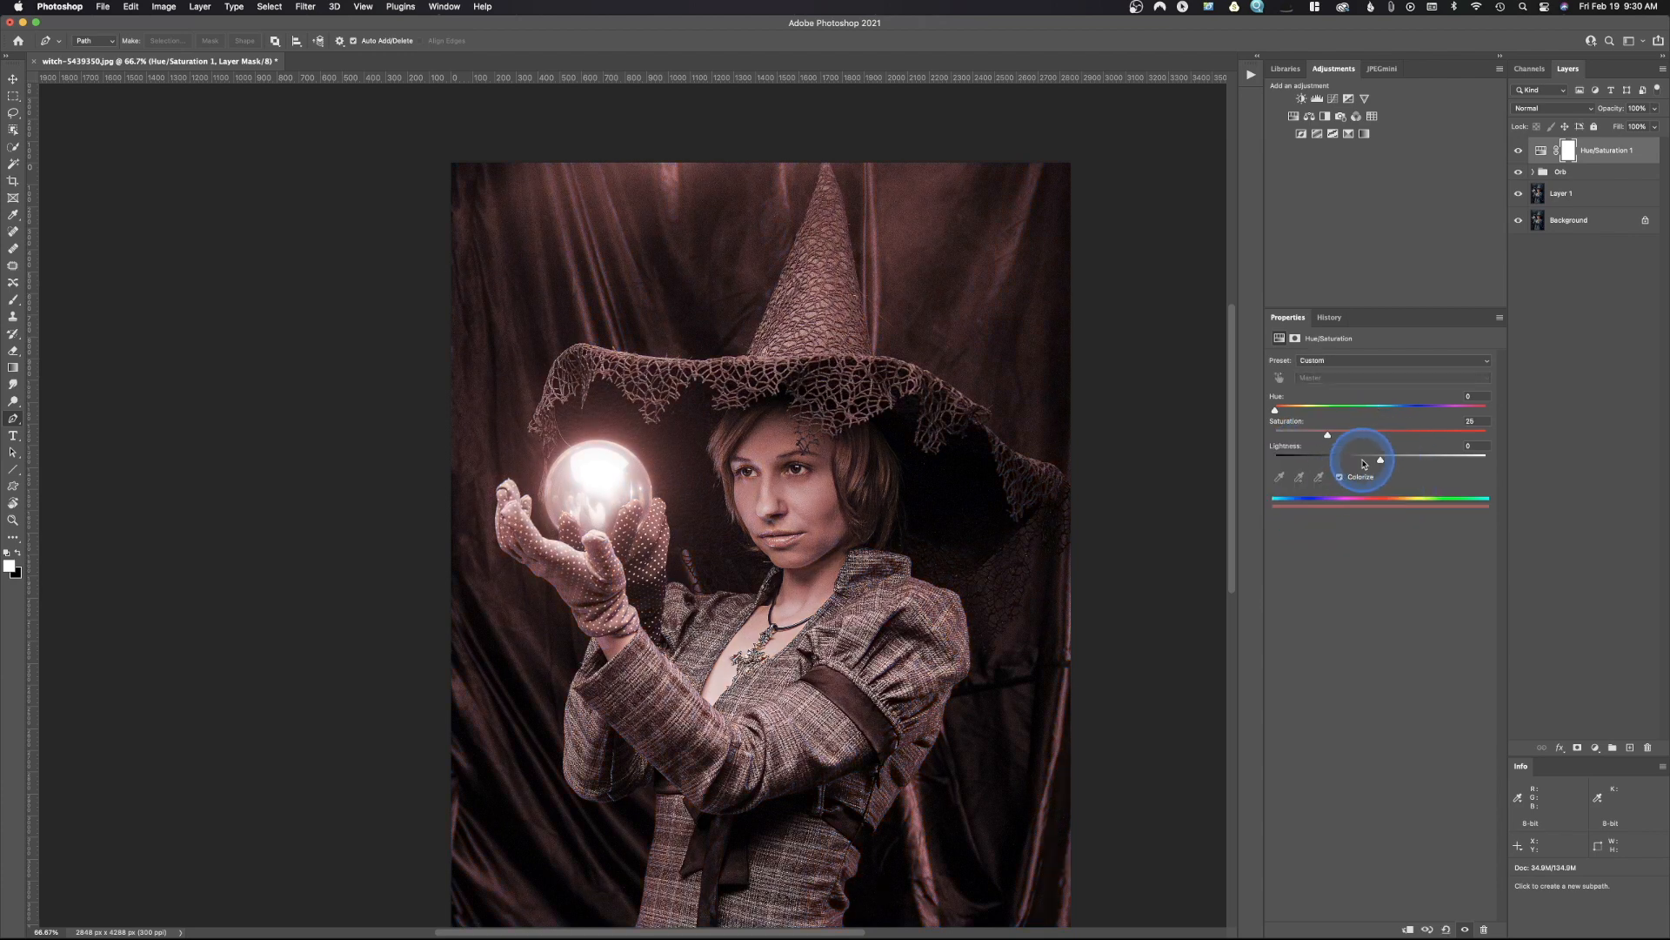
pyautogui.moveTo(1327, 433); pyautogui.dragTo(1431, 436)
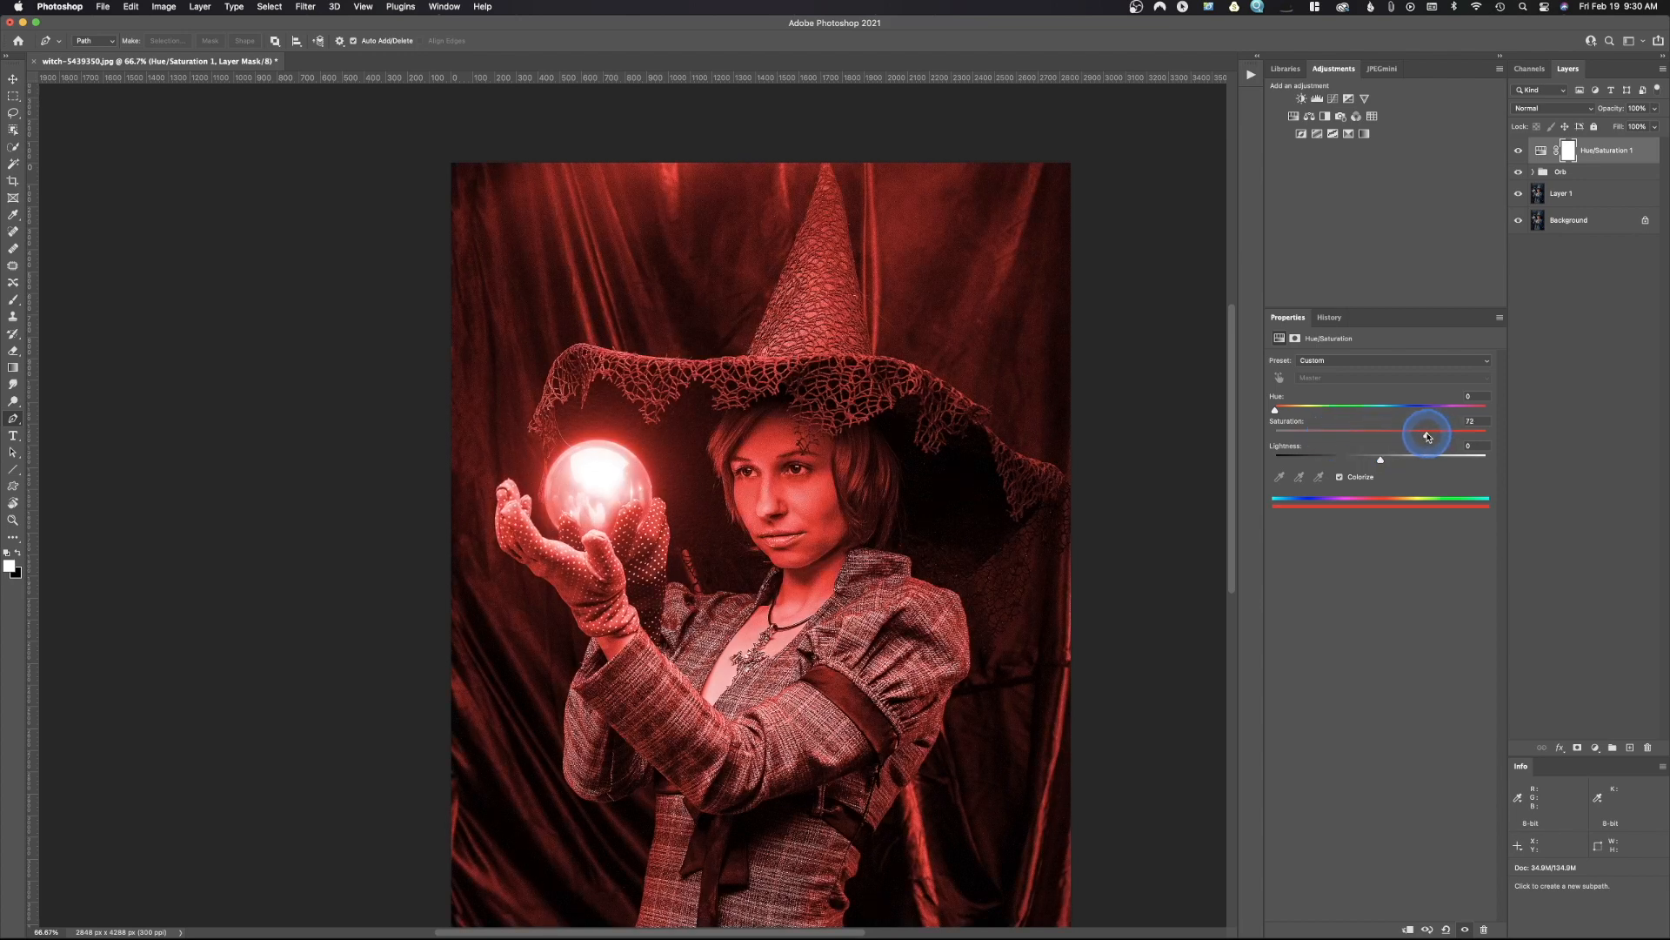
pyautogui.moveTo(1276, 409); pyautogui.dragTo(1399, 416)
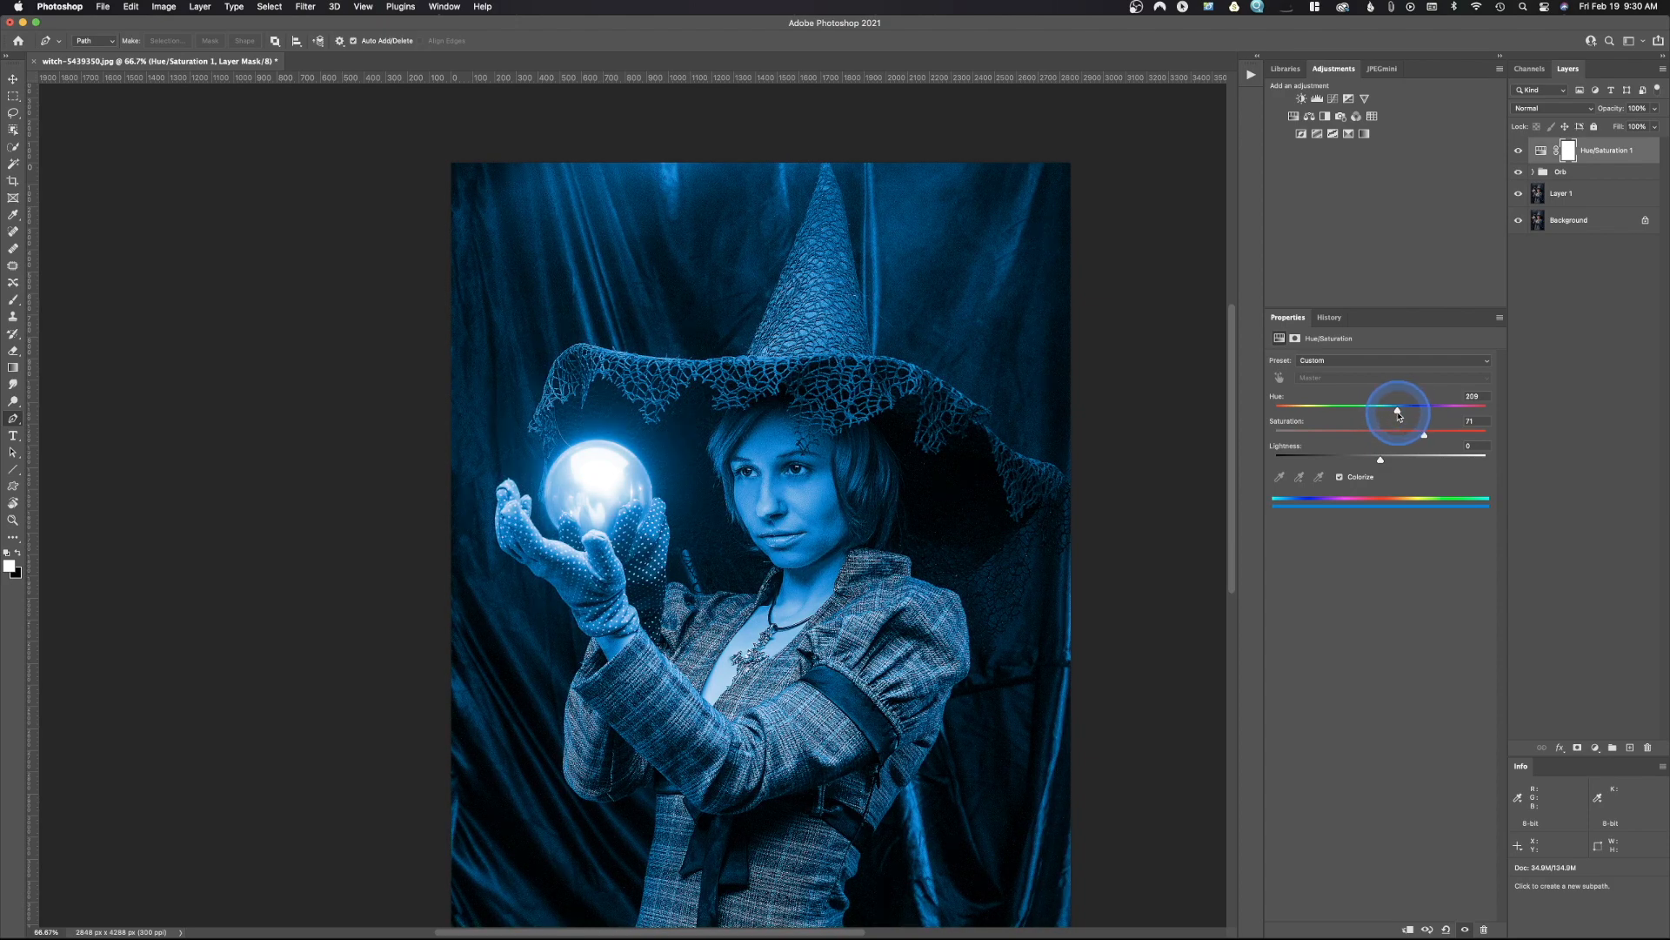
pyautogui.moveTo(1380, 467)
pyautogui.mouseDown()
pyautogui.moveTo(1359, 467)
pyautogui.moveTo(1403, 467)
pyautogui.moveTo(1389, 471)
pyautogui.mouseUp()
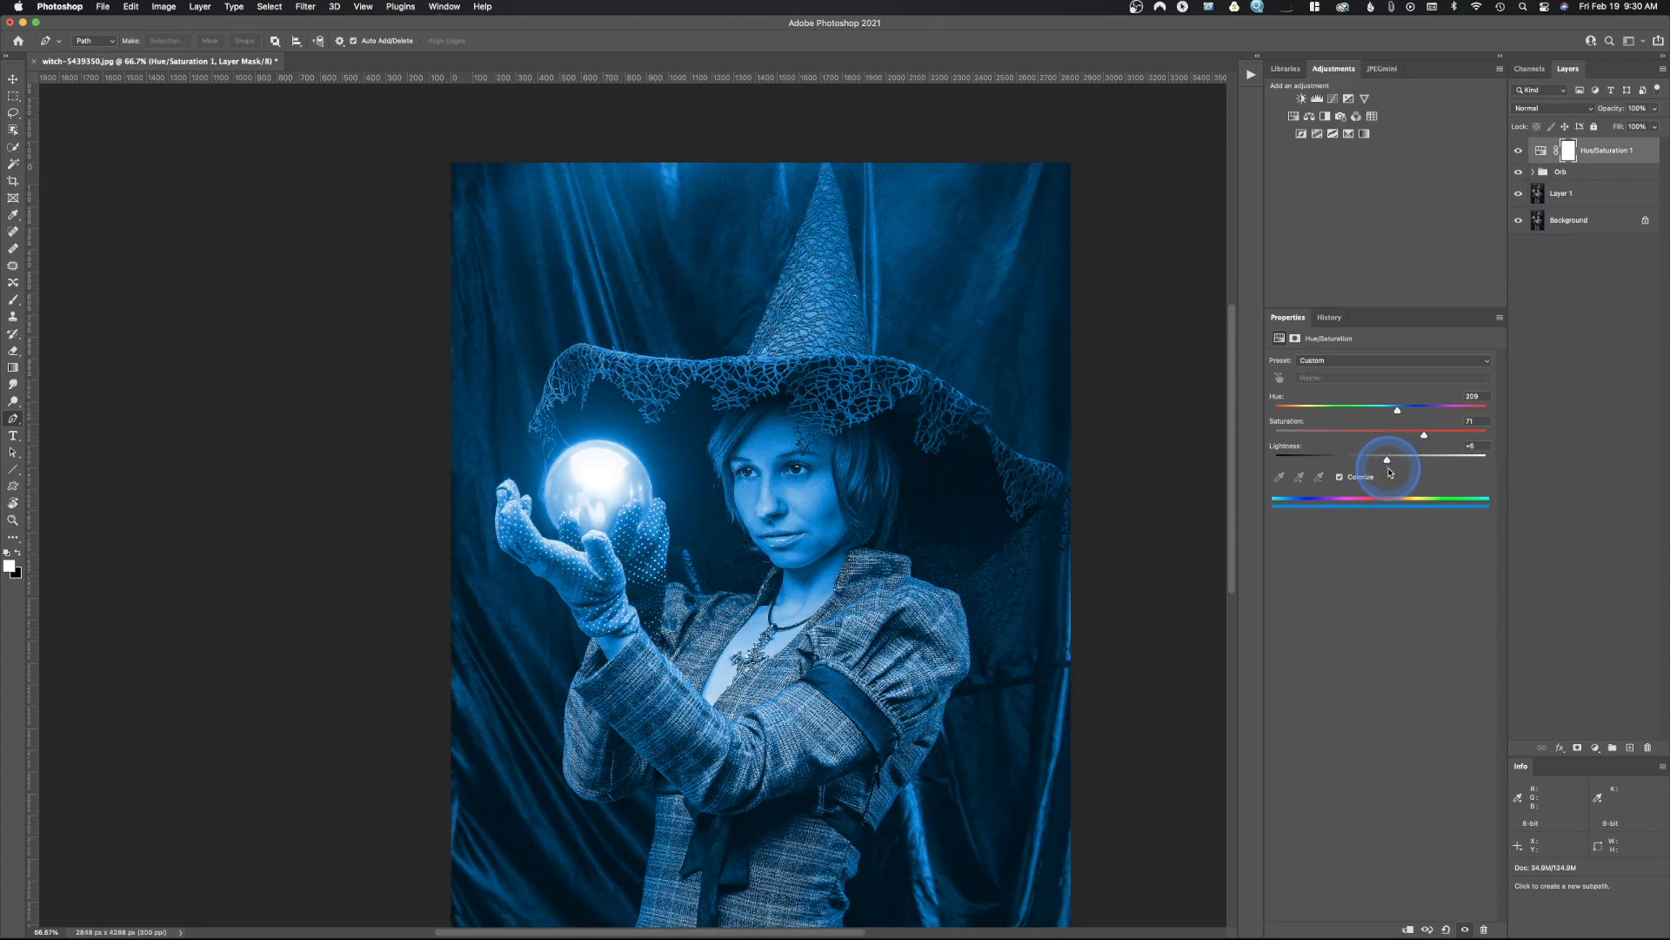
pyautogui.press('super+z')
pyautogui.moveTo(1424, 437)
pyautogui.mouseDown()
pyautogui.moveTo(1372, 442)
pyautogui.moveTo(1482, 440)
pyautogui.moveTo(1365, 437)
pyautogui.moveTo(1396, 442)
pyautogui.mouseUp()
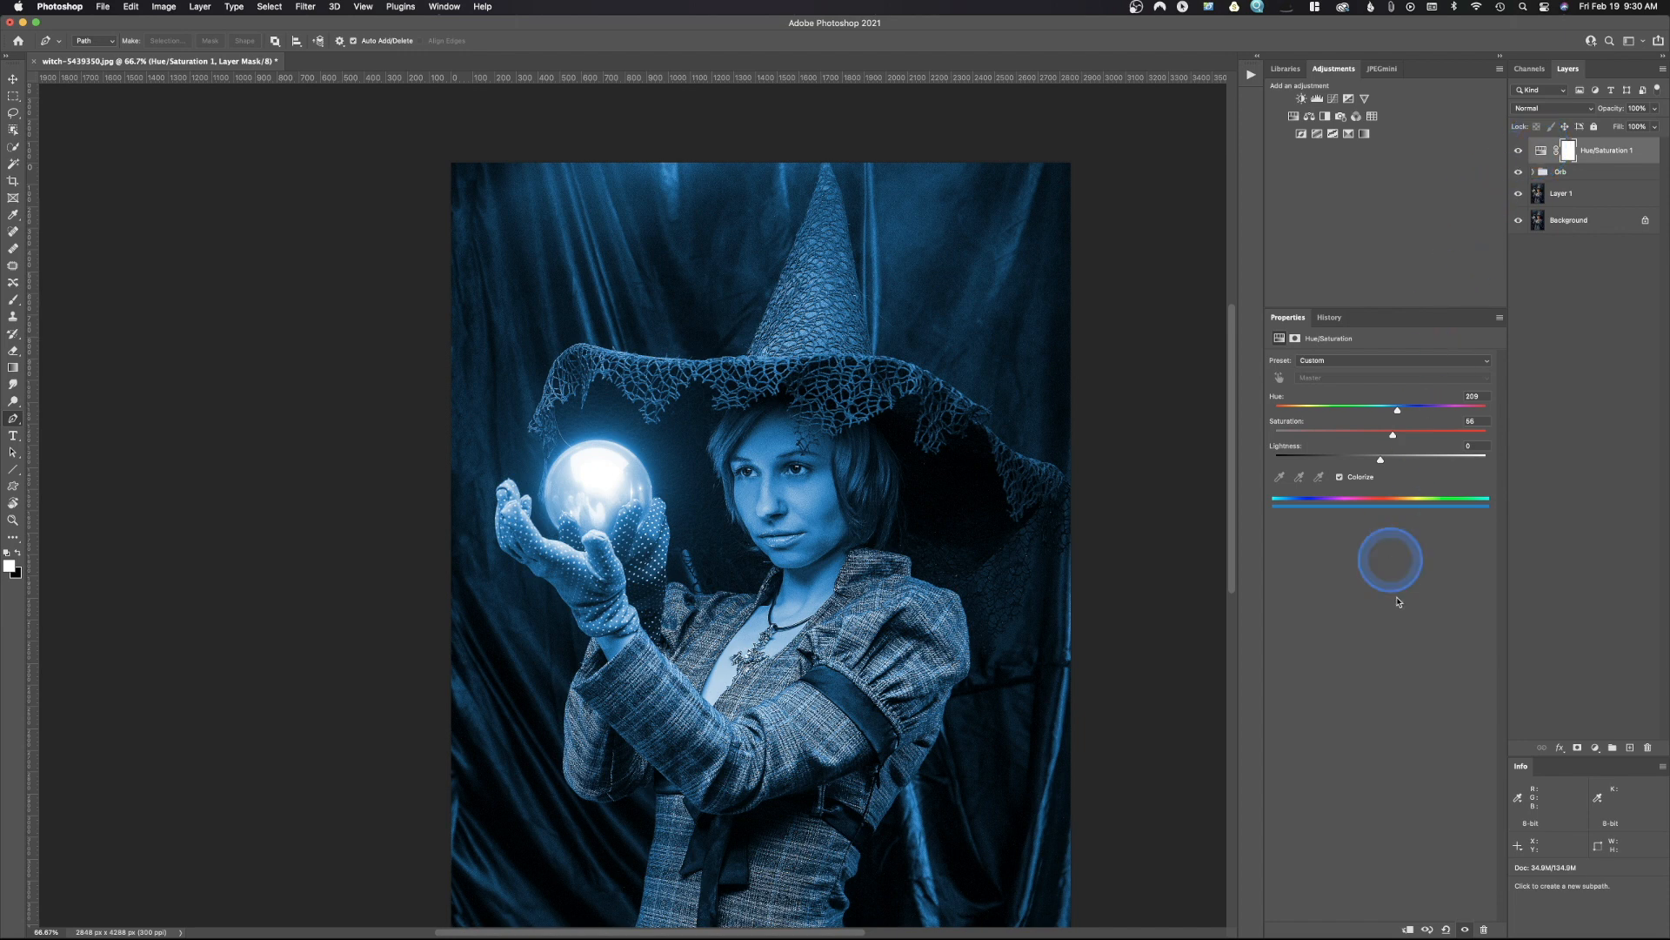
# - Clip the Hue/Saturation 1 adjustment layer to the Orb group so it tints only the glow
pyautogui.click(1568, 151)
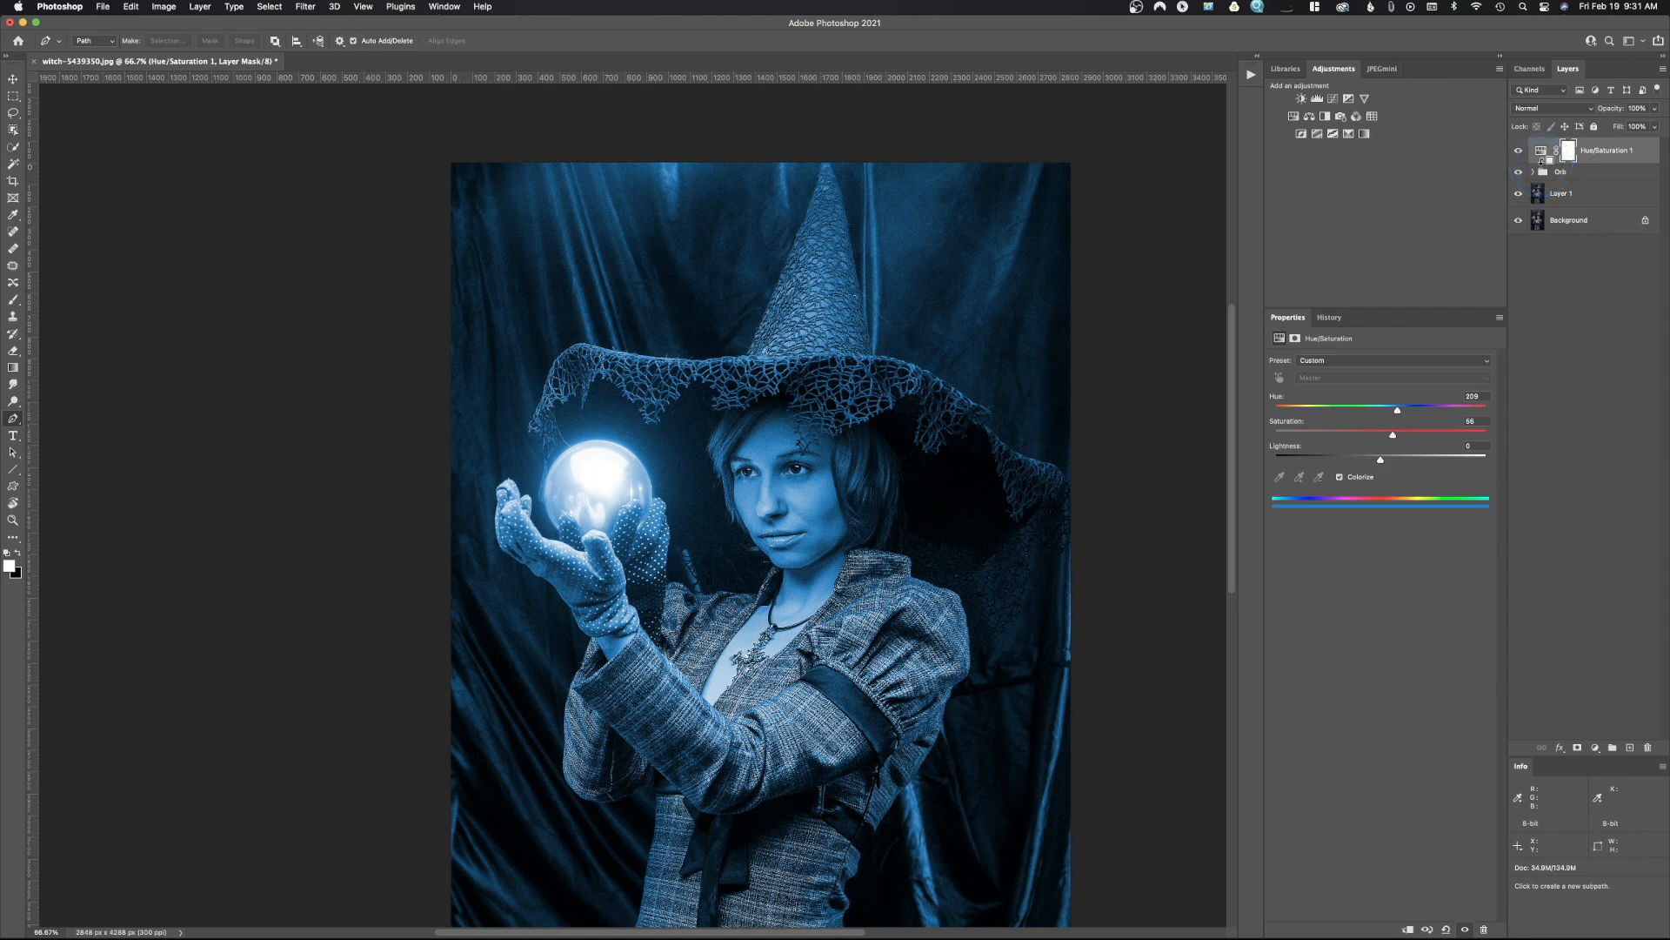
pyautogui.keyDown('alt'); pyautogui.click(1542, 161); pyautogui.keyUp('alt')
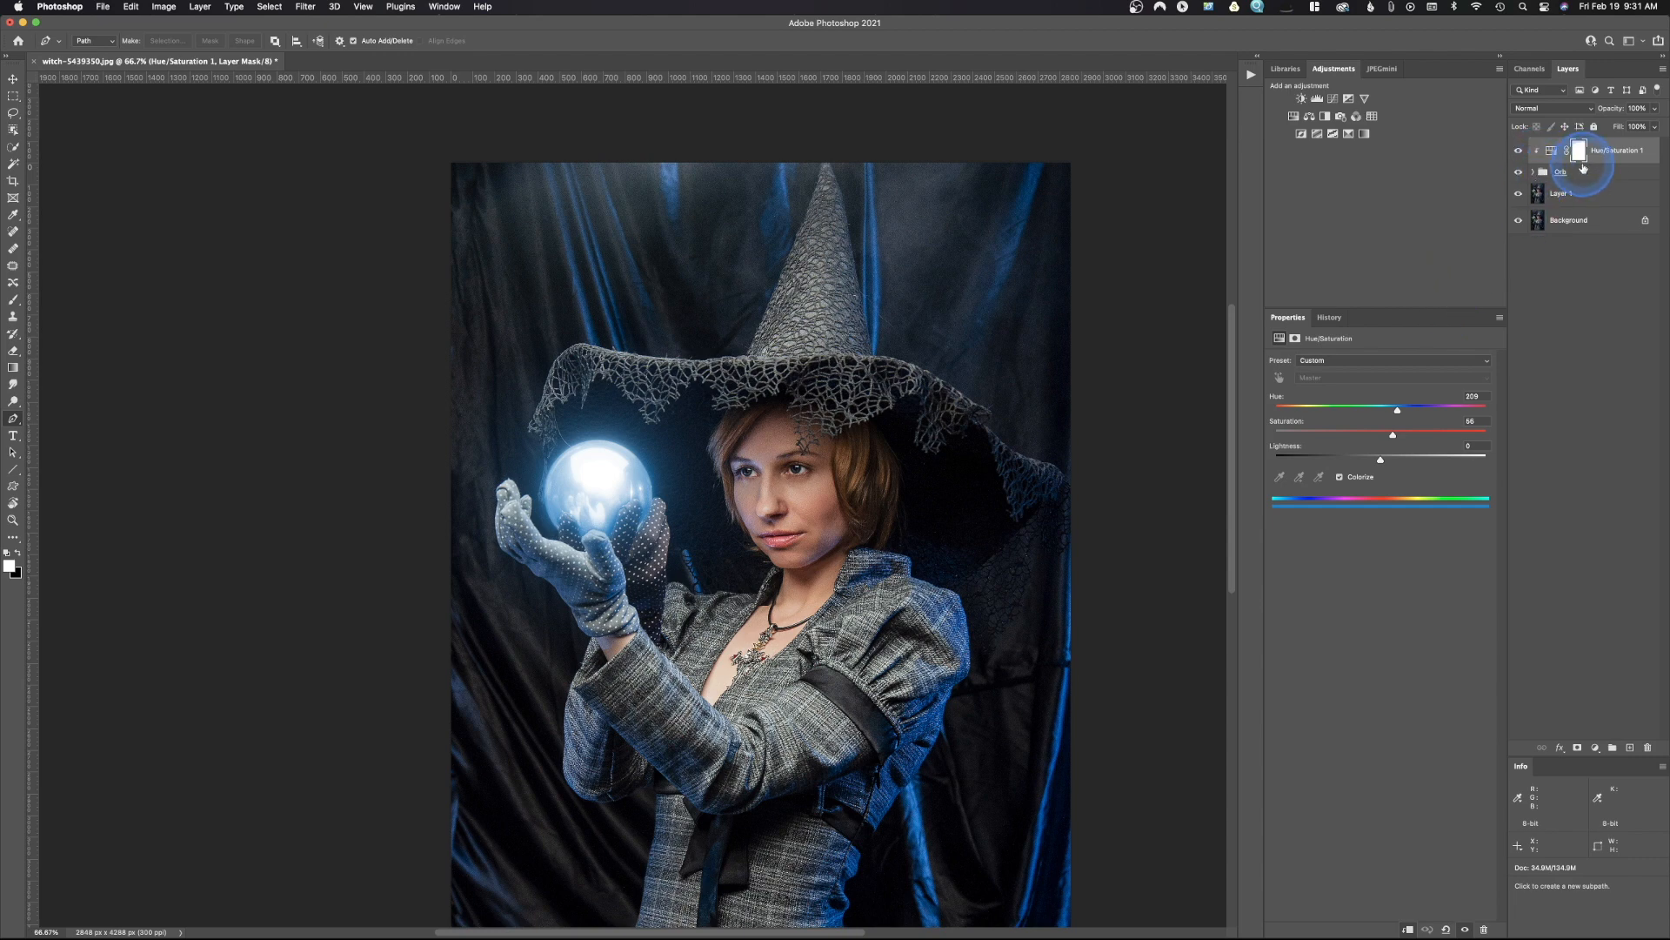
pyautogui.keyDown('alt'); pyautogui.click(1584, 162); pyautogui.keyUp('alt')
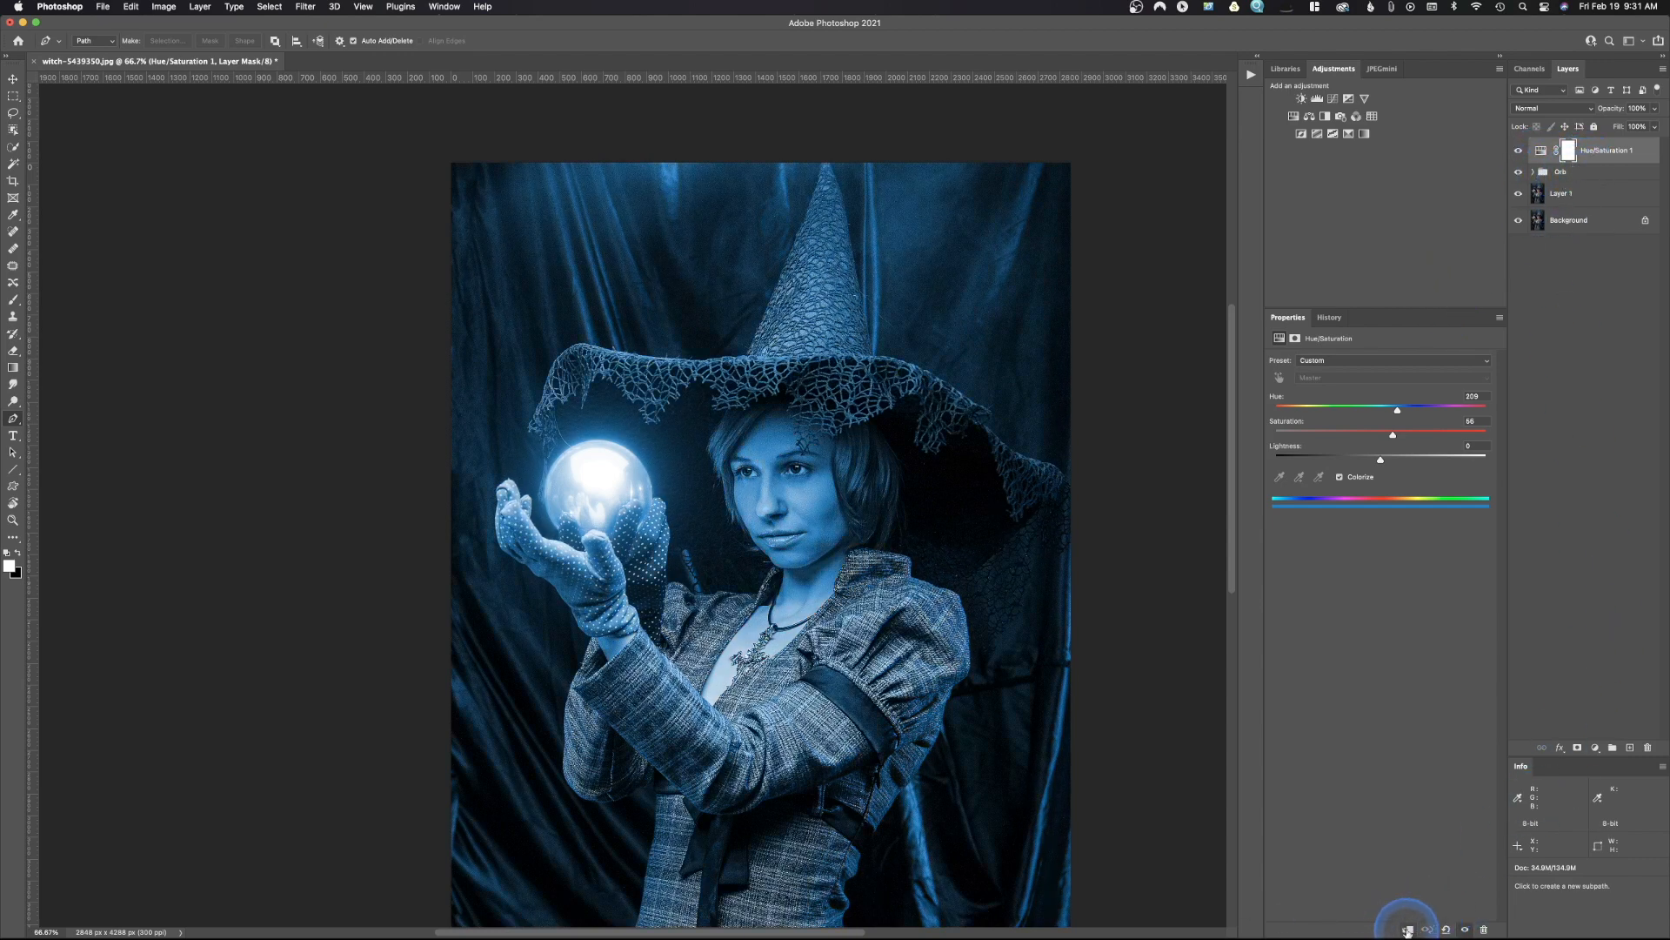
pyautogui.click(1408, 929)
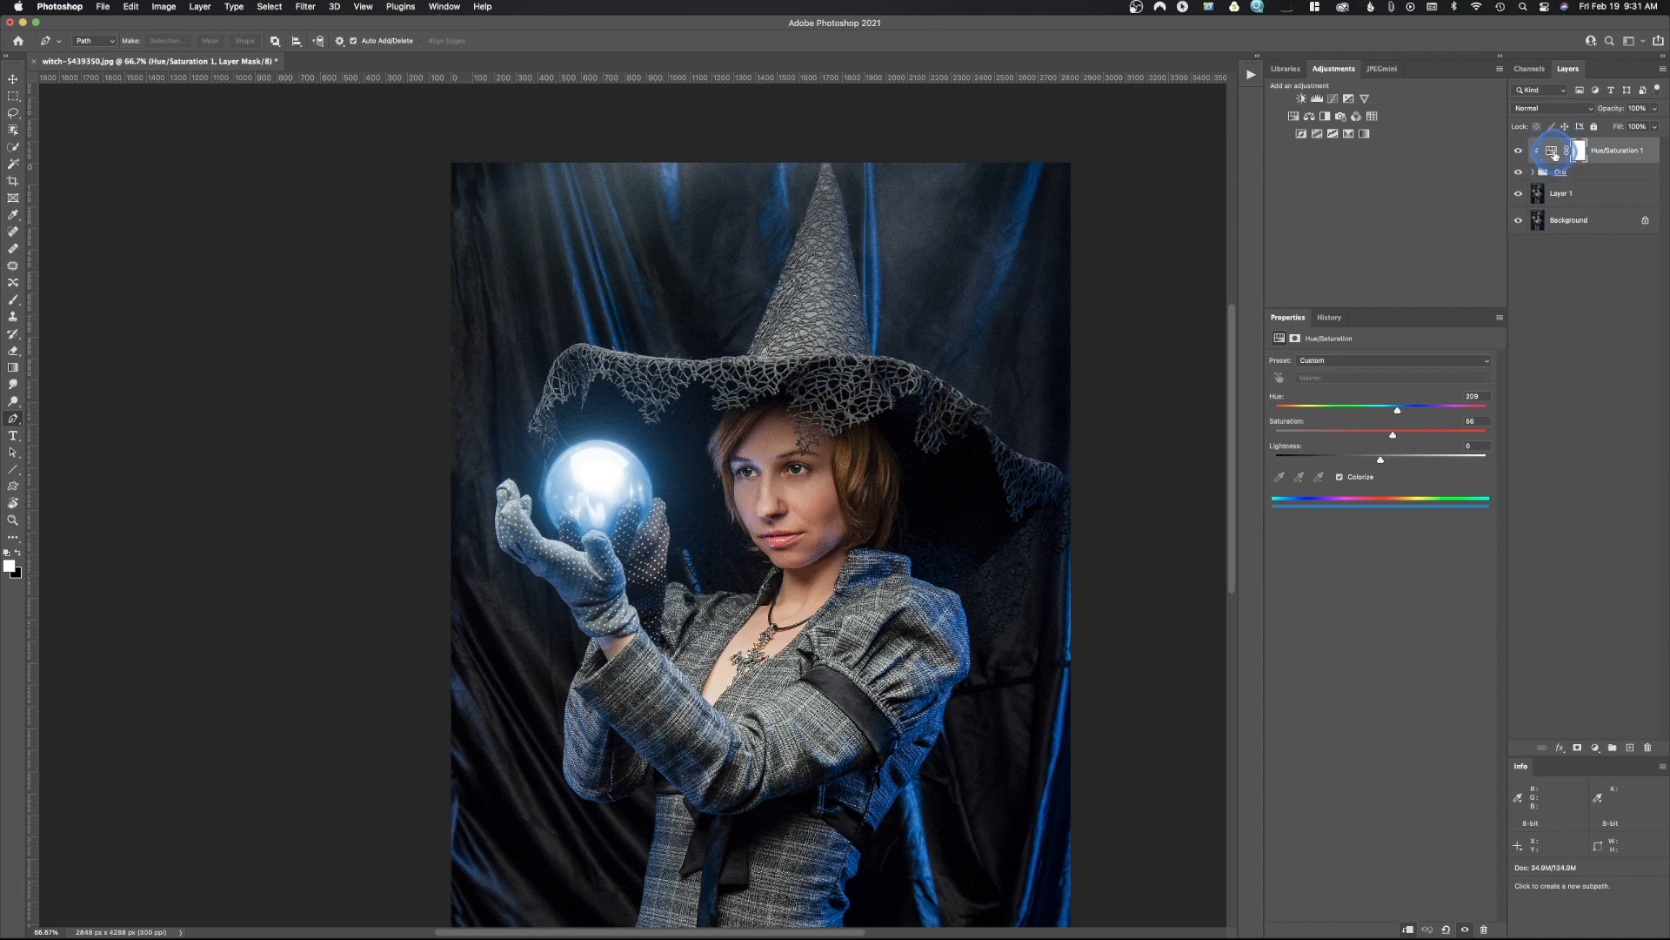
# - Duplicate the Hue/Saturation 1 adjustment layer and place the copy between the Orb group and Layer 1
pyautogui.click(1554, 153)
pyautogui.press('super+j')
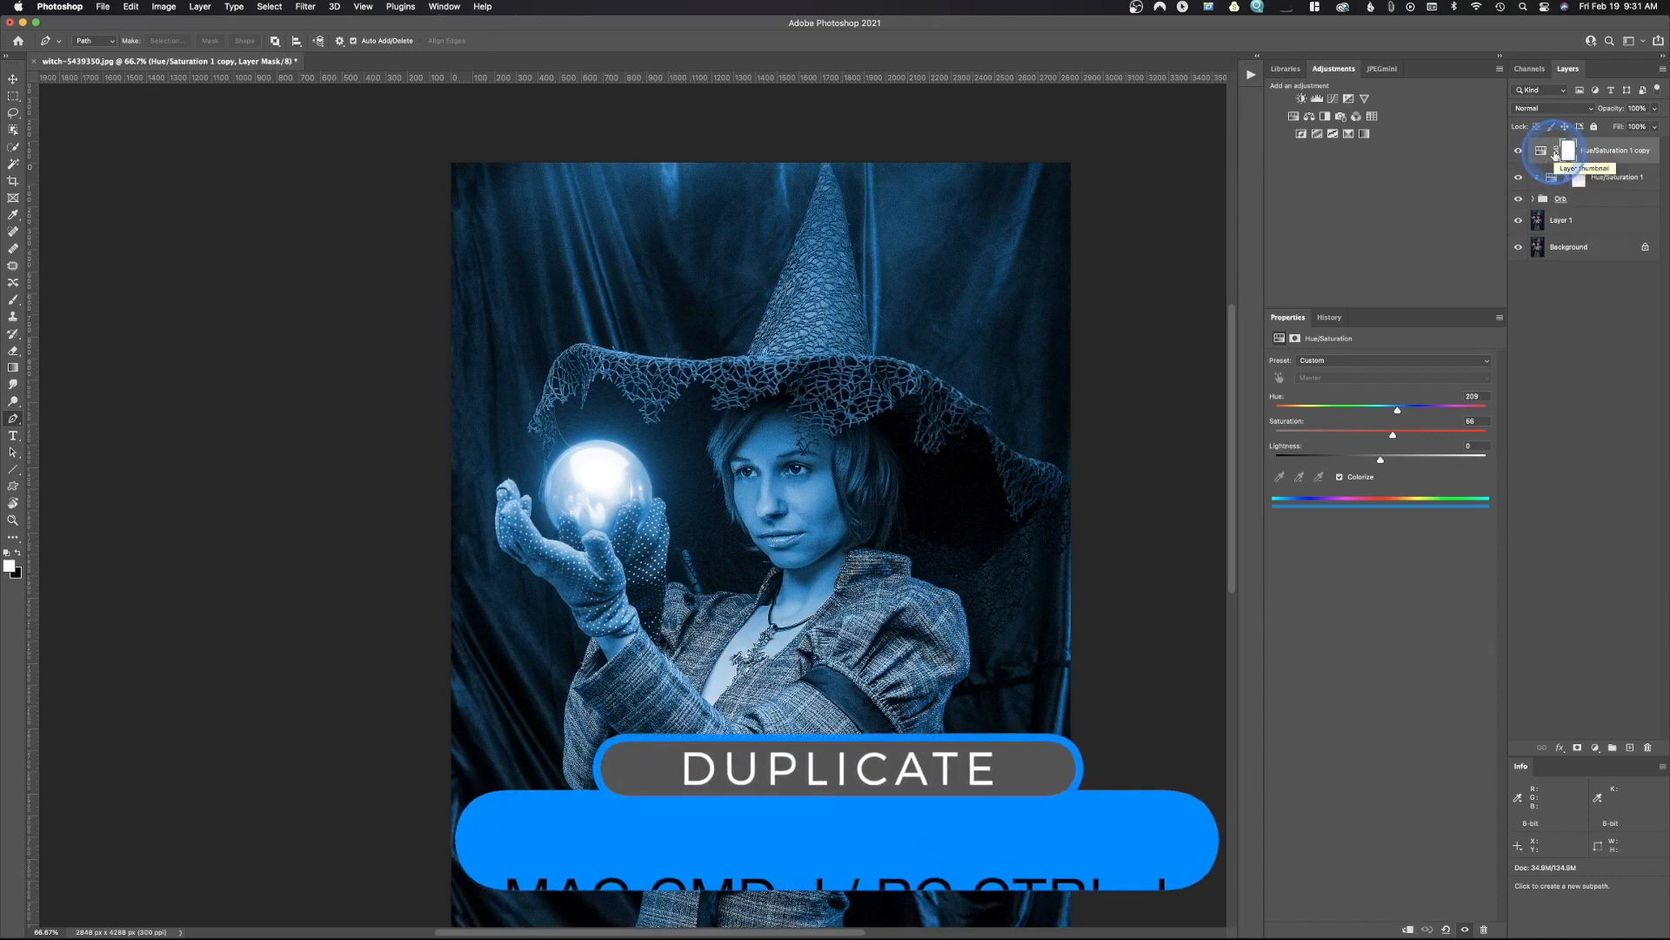
pyautogui.moveTo(1544, 155); pyautogui.dragTo(1558, 207)
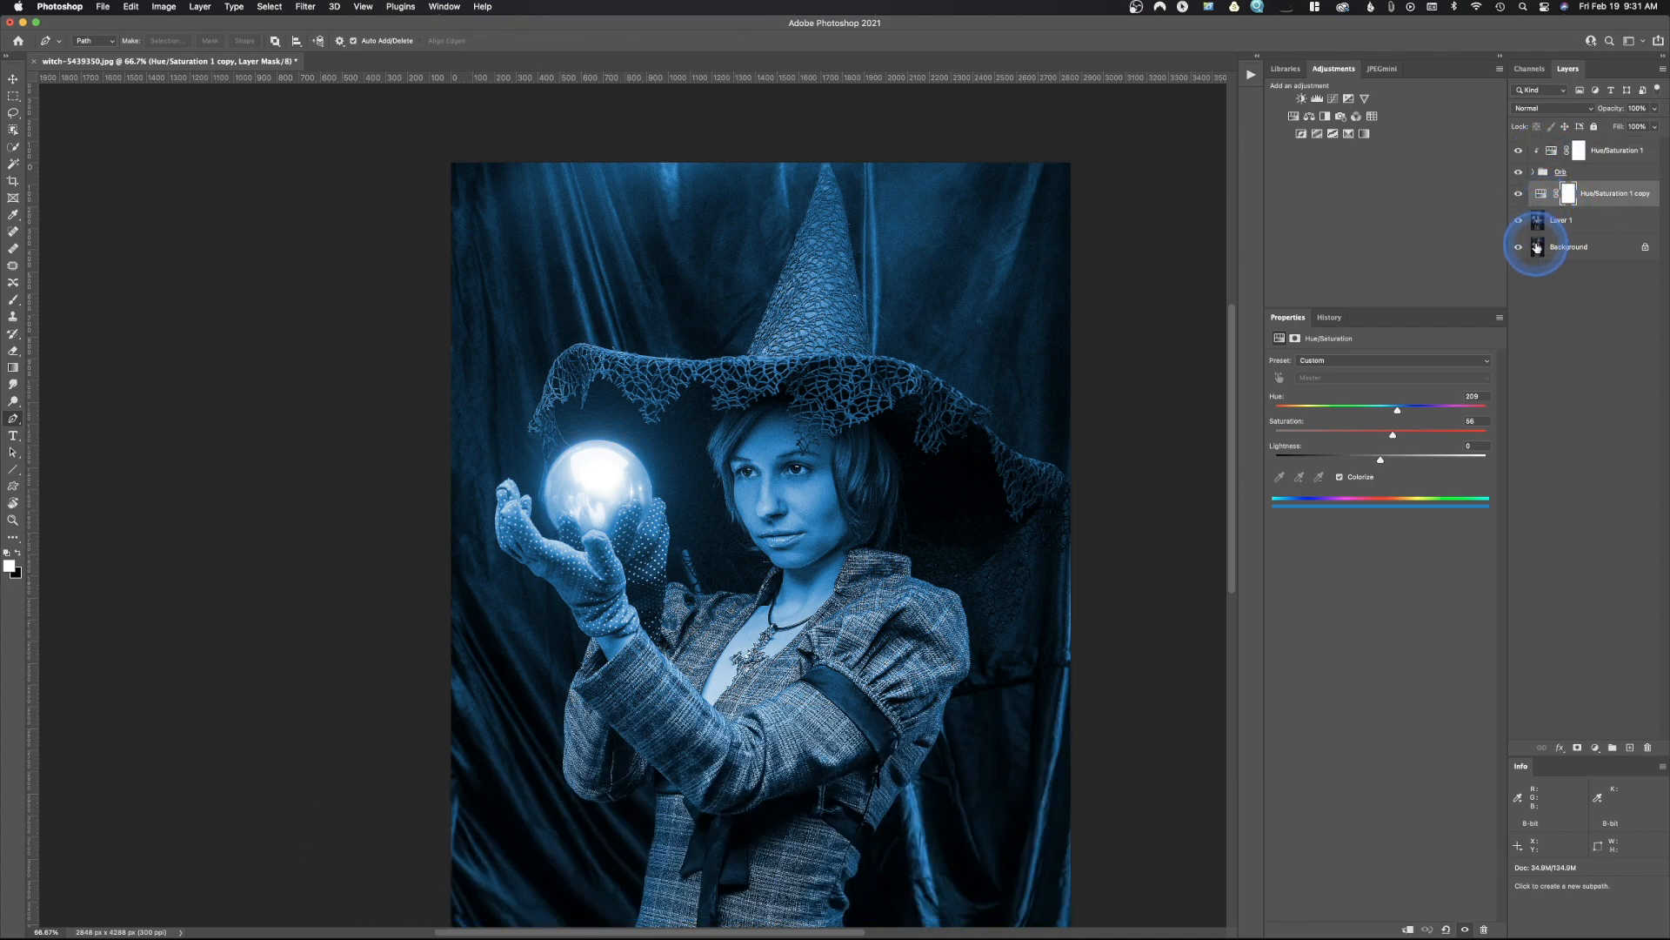
# - Try a green hue of about 129 on the Hue/Saturation 1 copy and return its hue to 209
pyautogui.click(1542, 197)
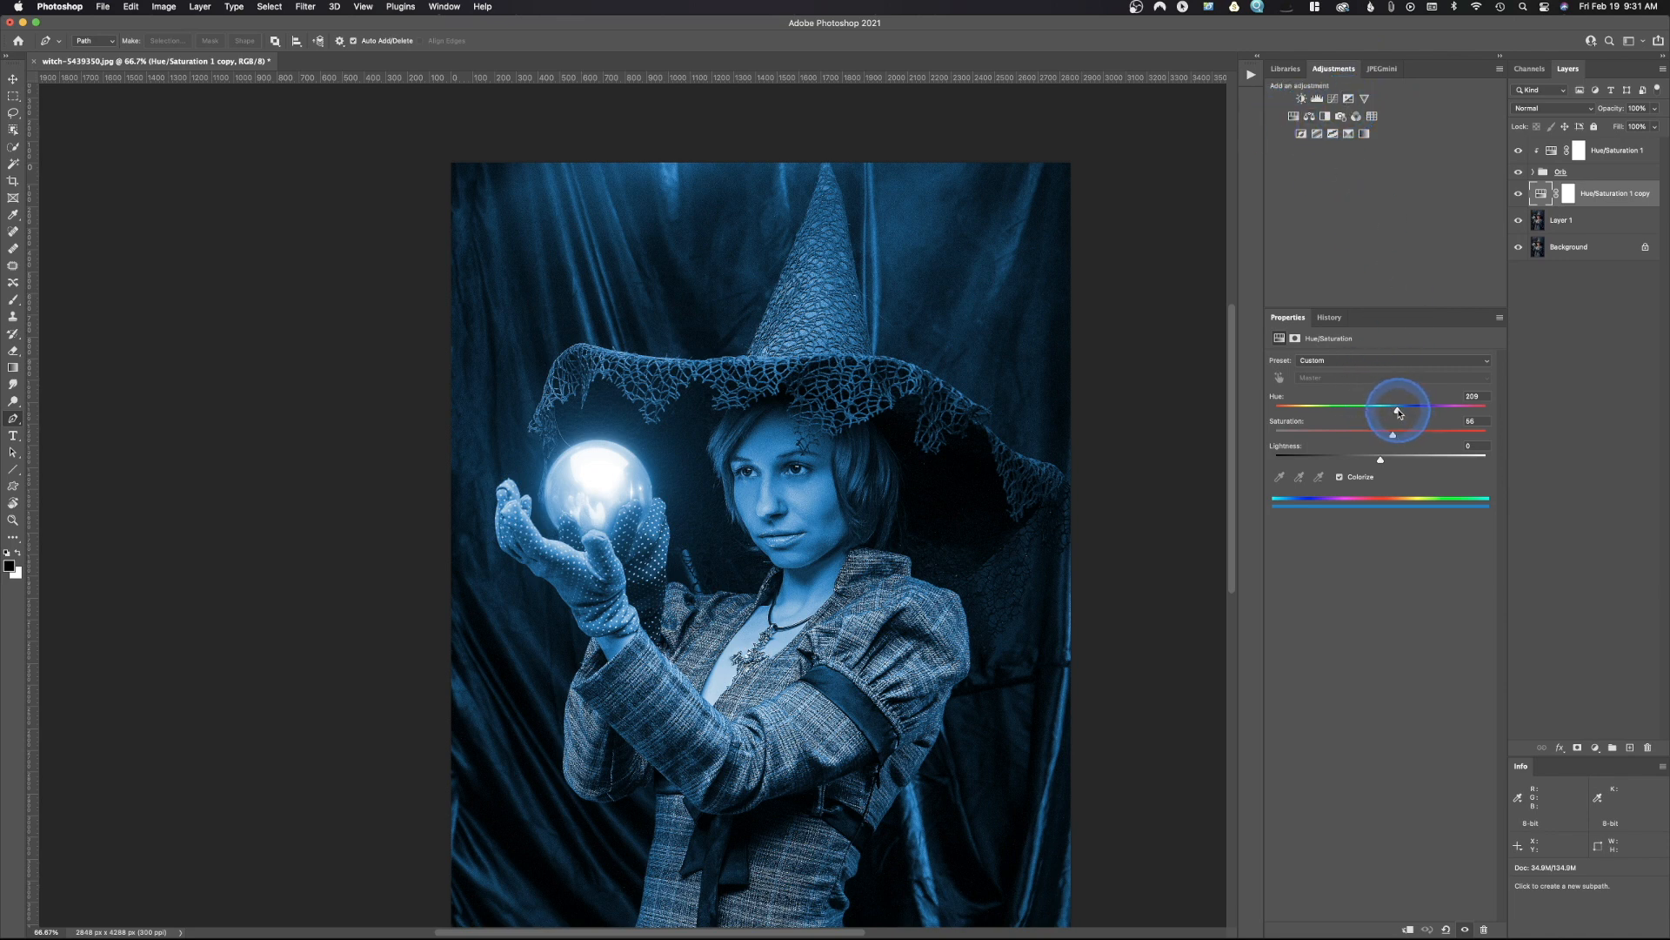
pyautogui.moveTo(1395, 410); pyautogui.dragTo(1352, 423)
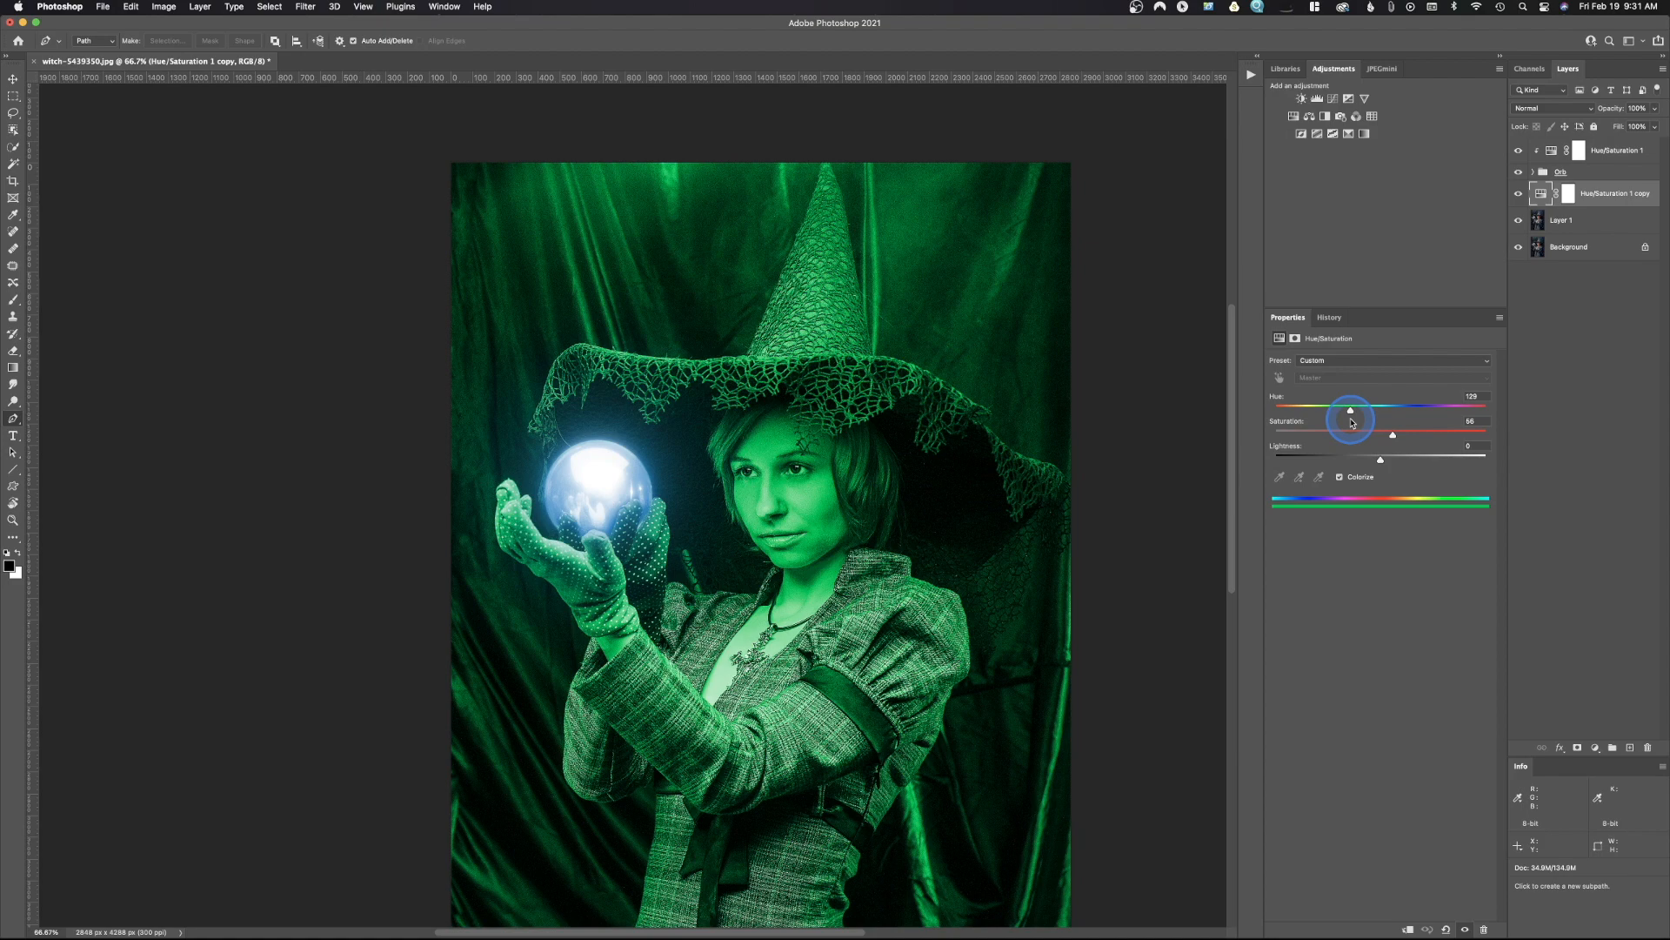
pyautogui.moveTo(1353, 423); pyautogui.dragTo(1397, 410)
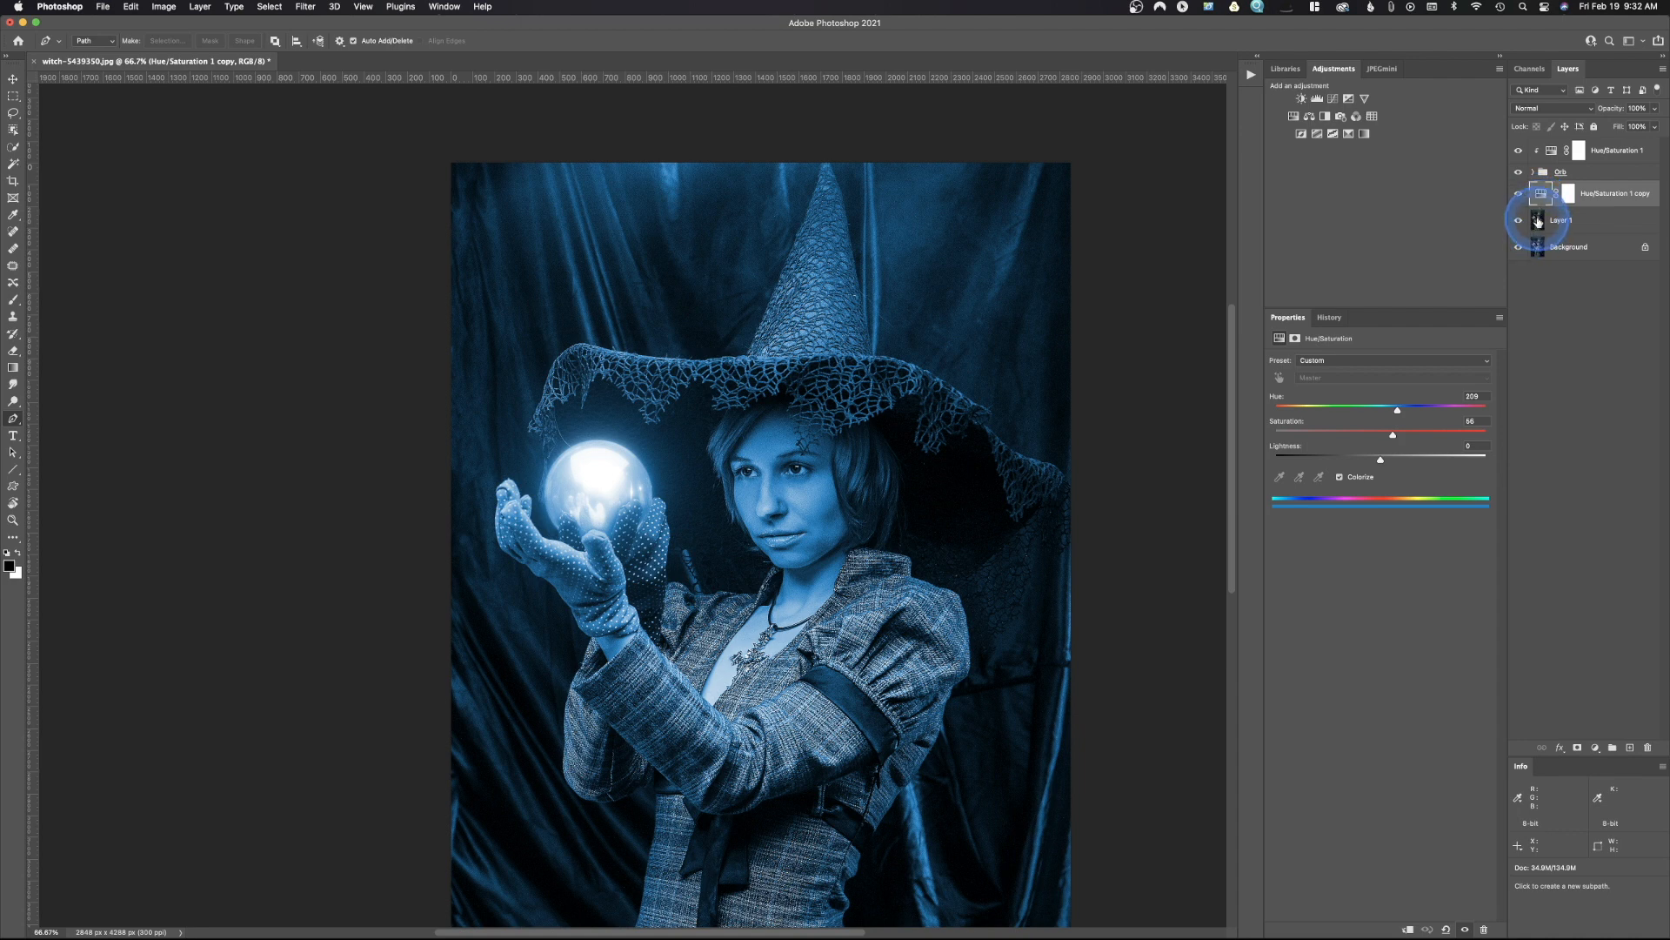
# - Add a Levels adjustment layer above Layer 1 with midtones 0.63, input white 244, output black 11 and a slightly lowered output white
pyautogui.click(1538, 221)
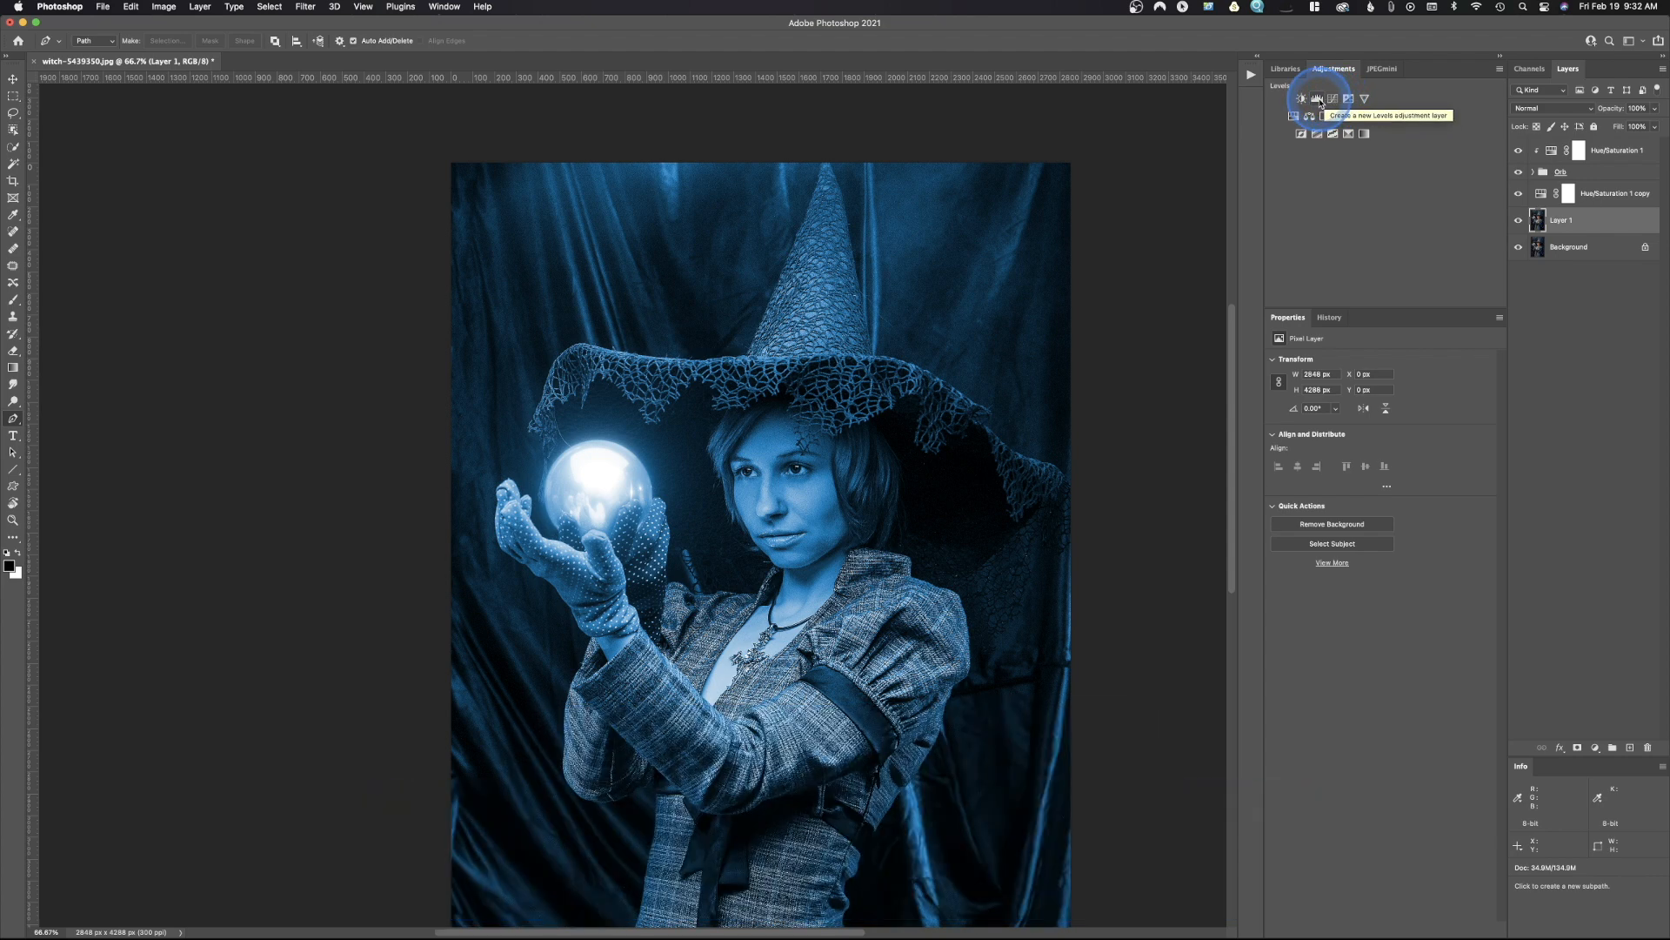
pyautogui.click(1319, 102)
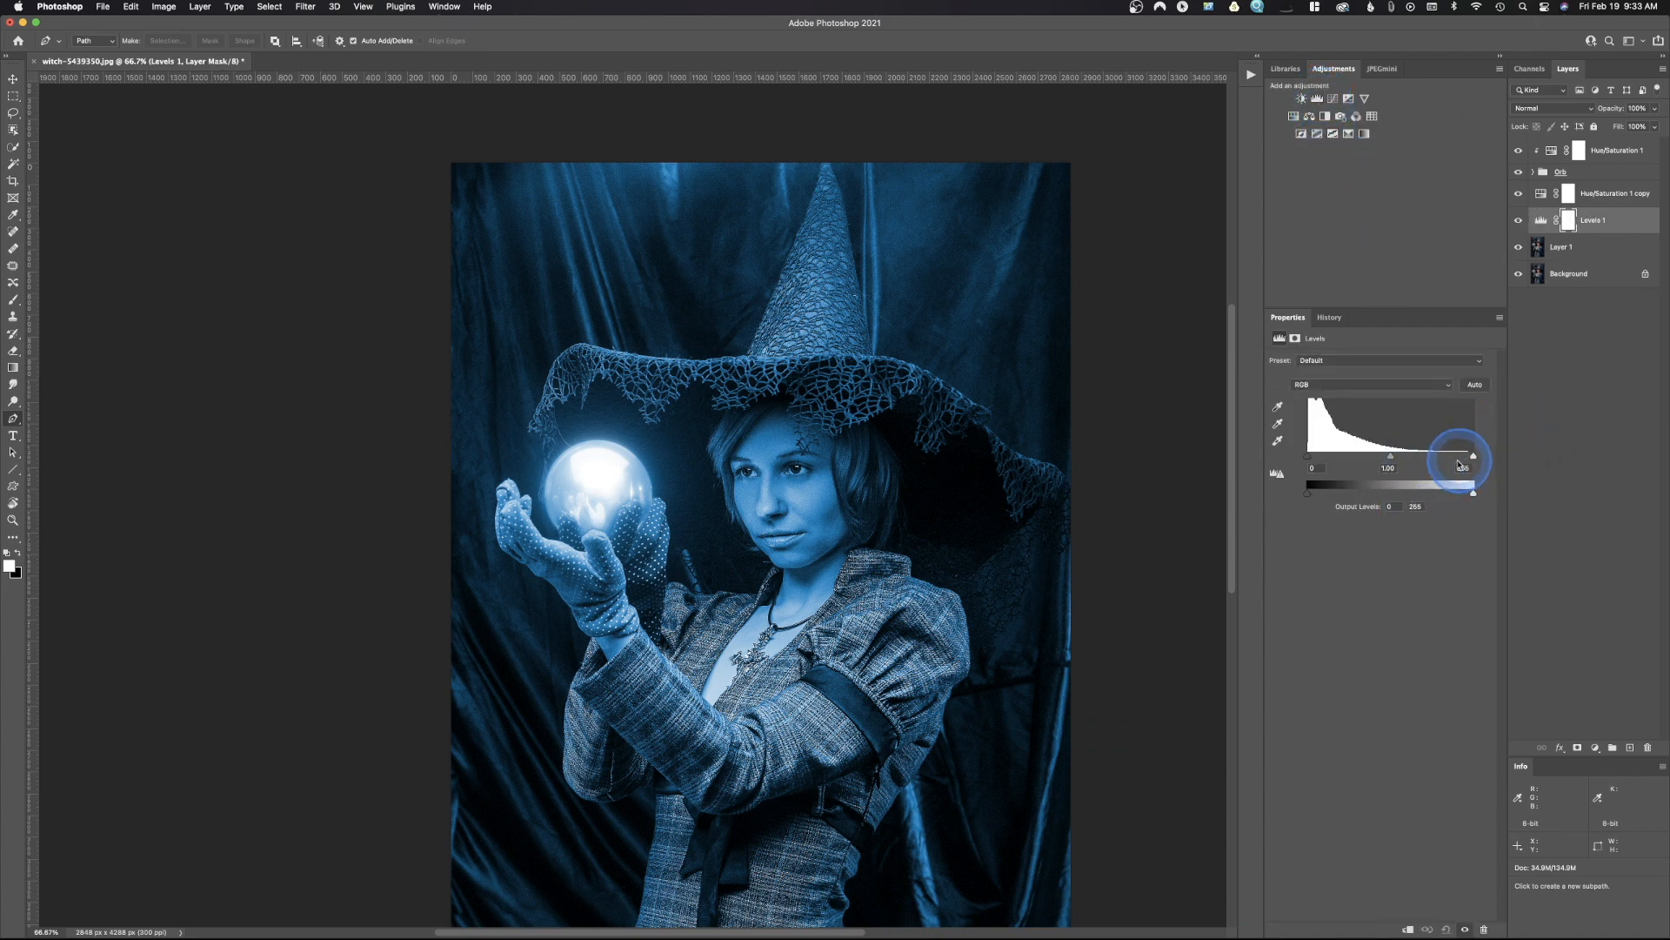
pyautogui.moveTo(1476, 498); pyautogui.dragTo(1461, 494)
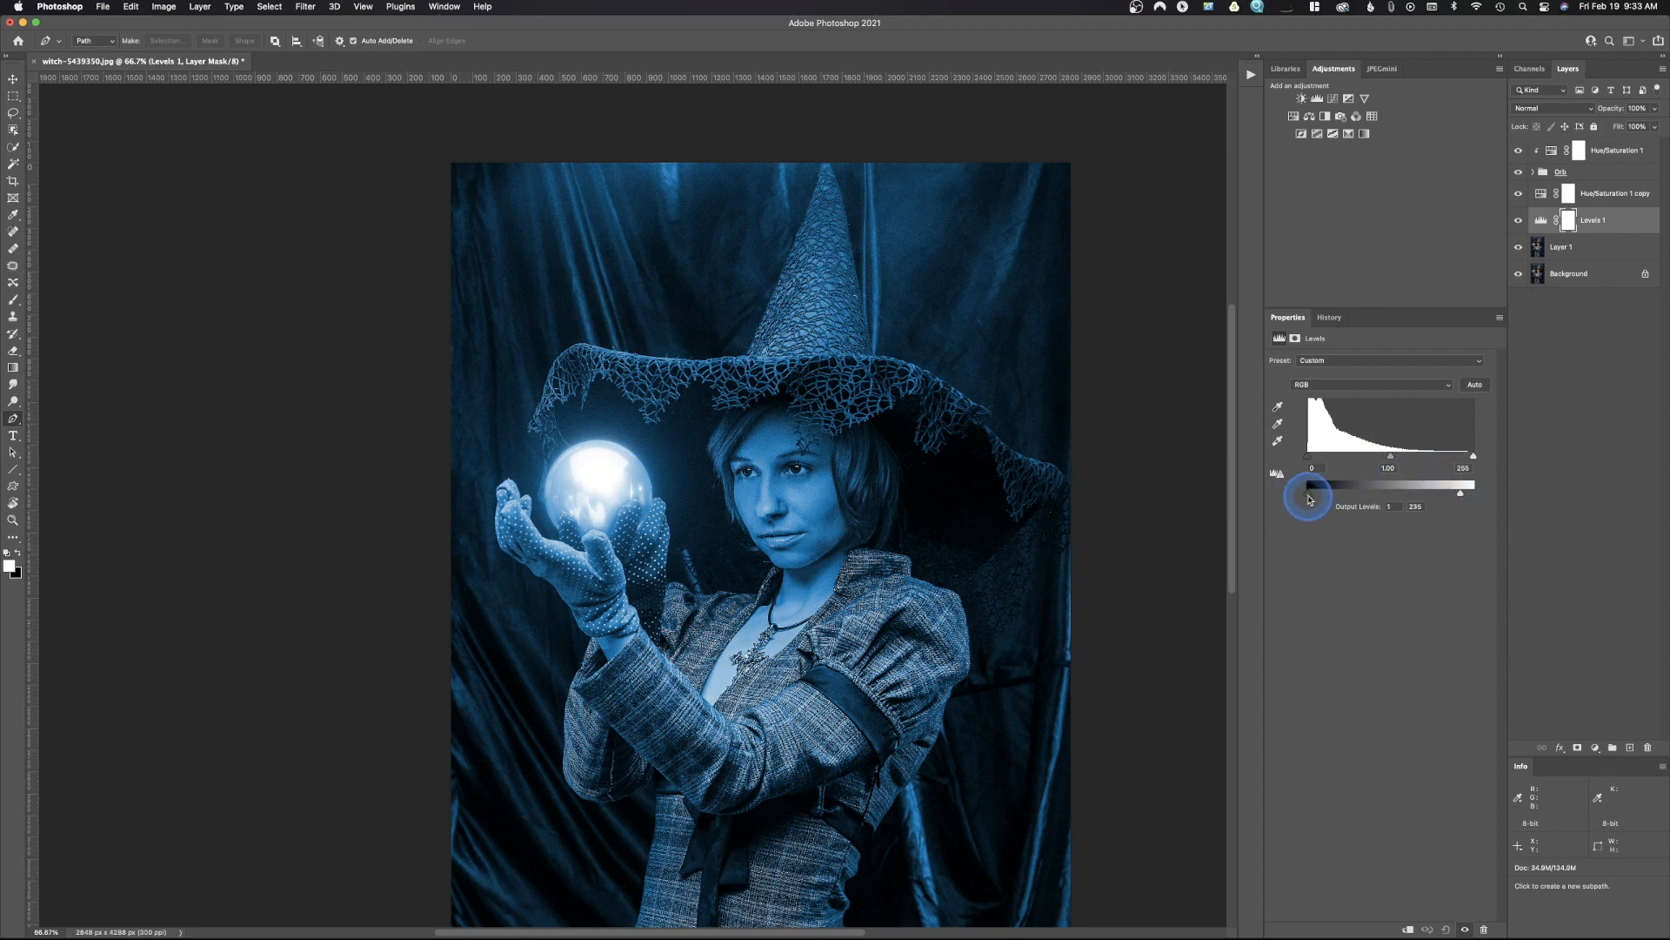
pyautogui.moveTo(1390, 455); pyautogui.dragTo(1416, 460)
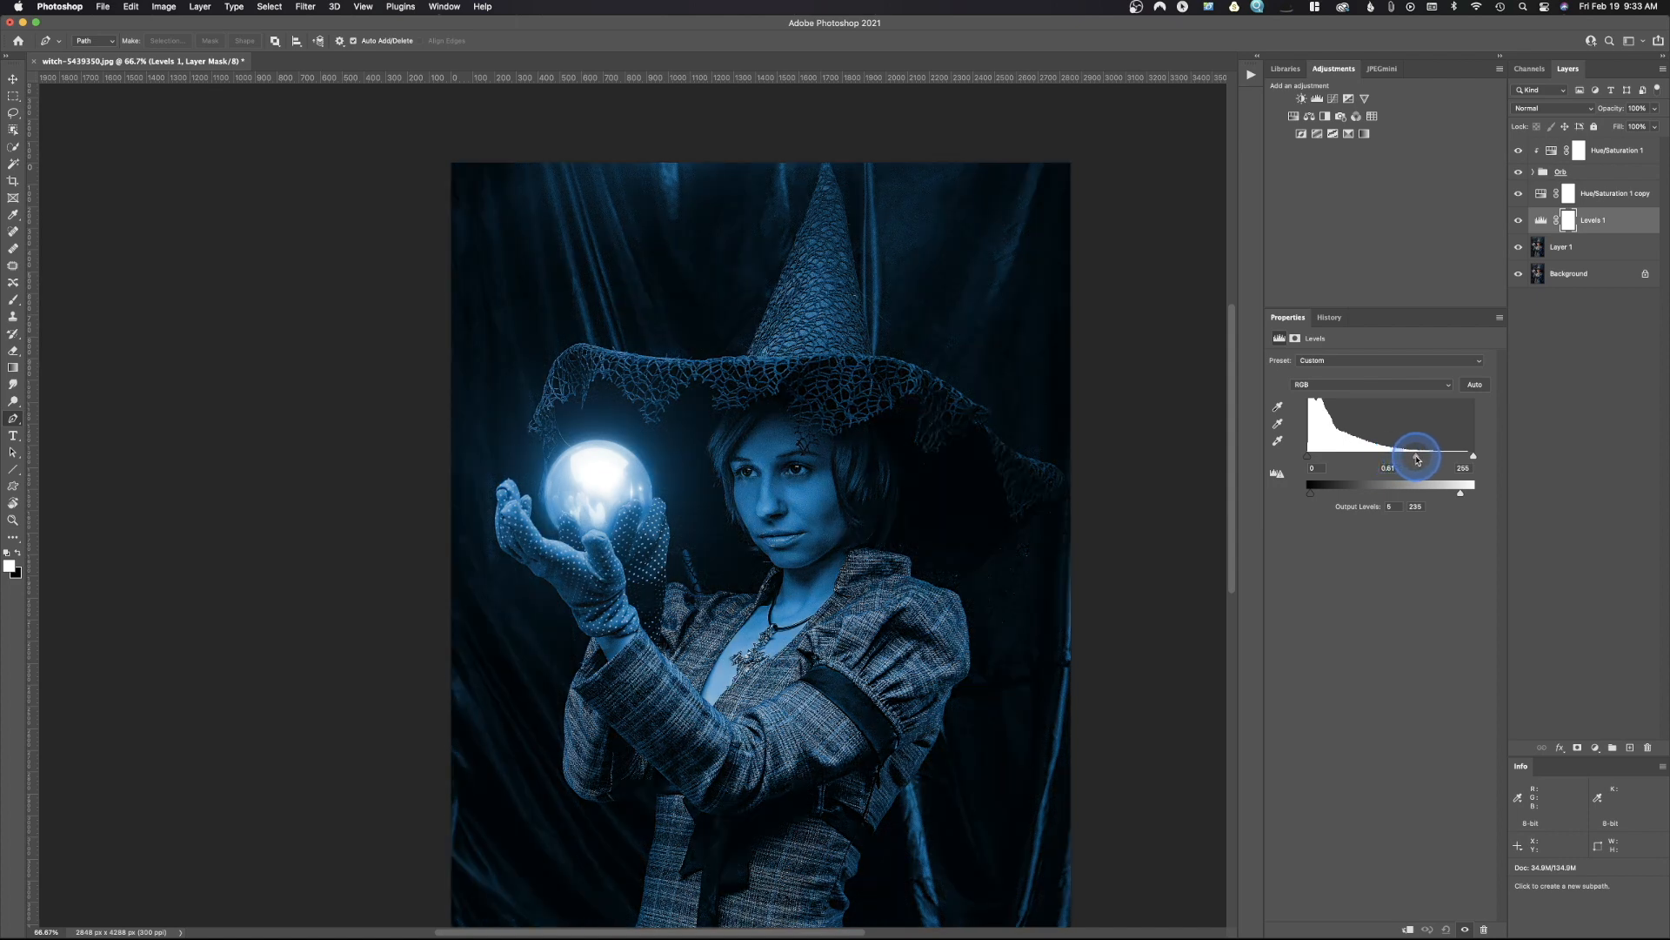
pyautogui.moveTo(1313, 496); pyautogui.dragTo(1327, 494)
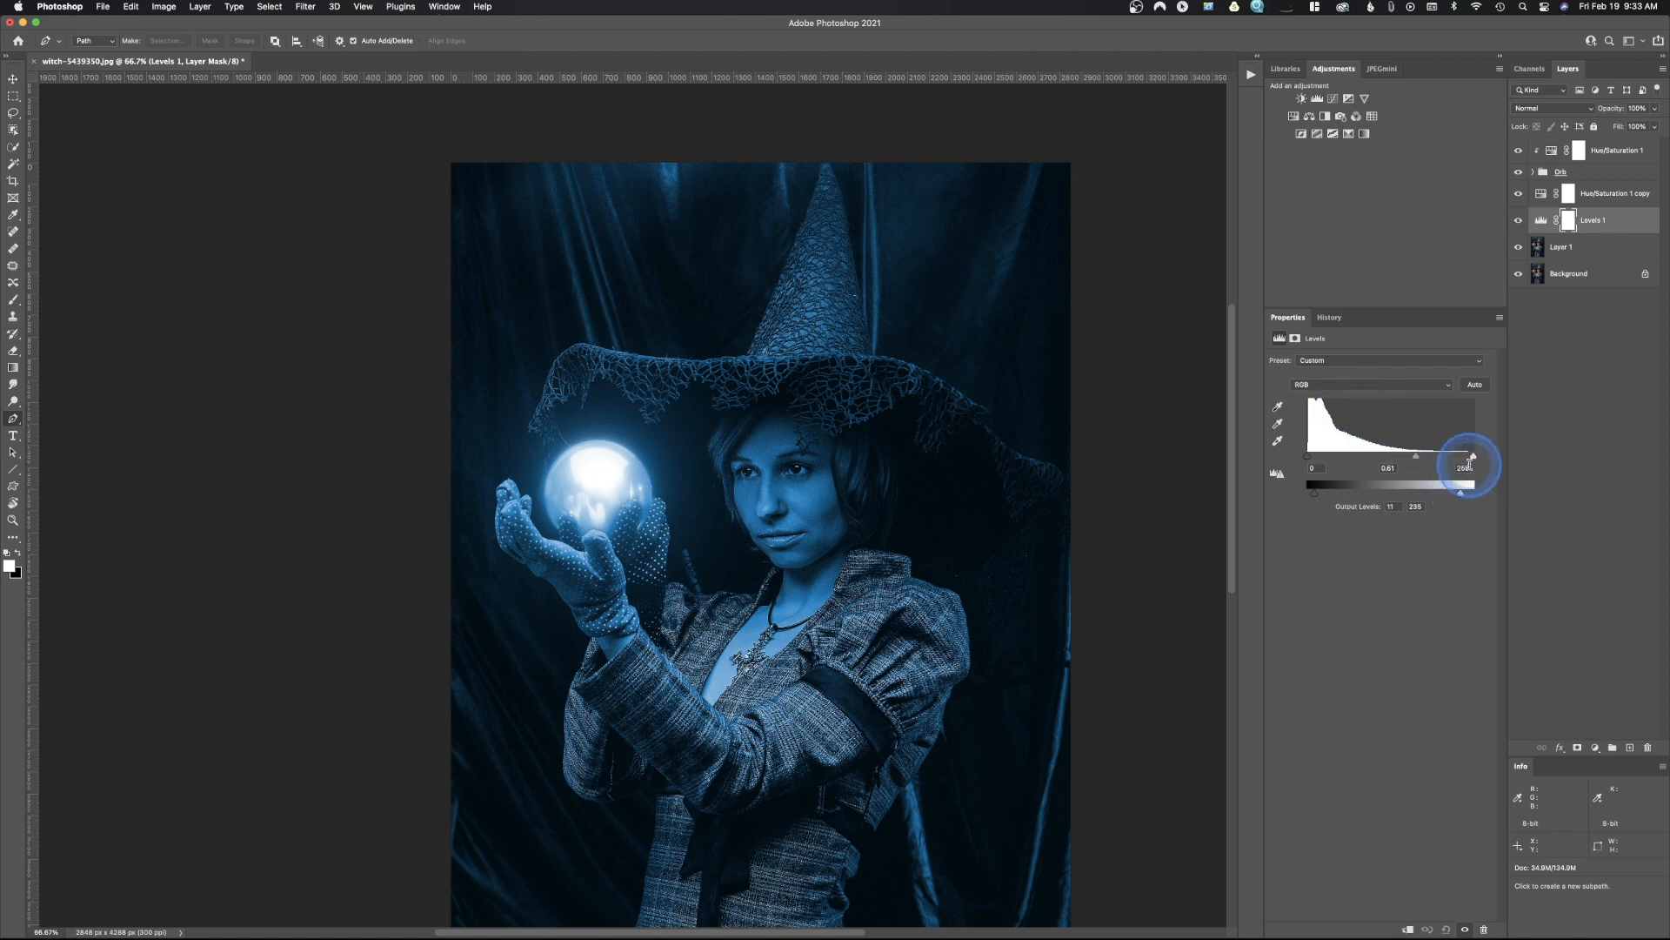
pyautogui.moveTo(1470, 463); pyautogui.dragTo(1470, 459)
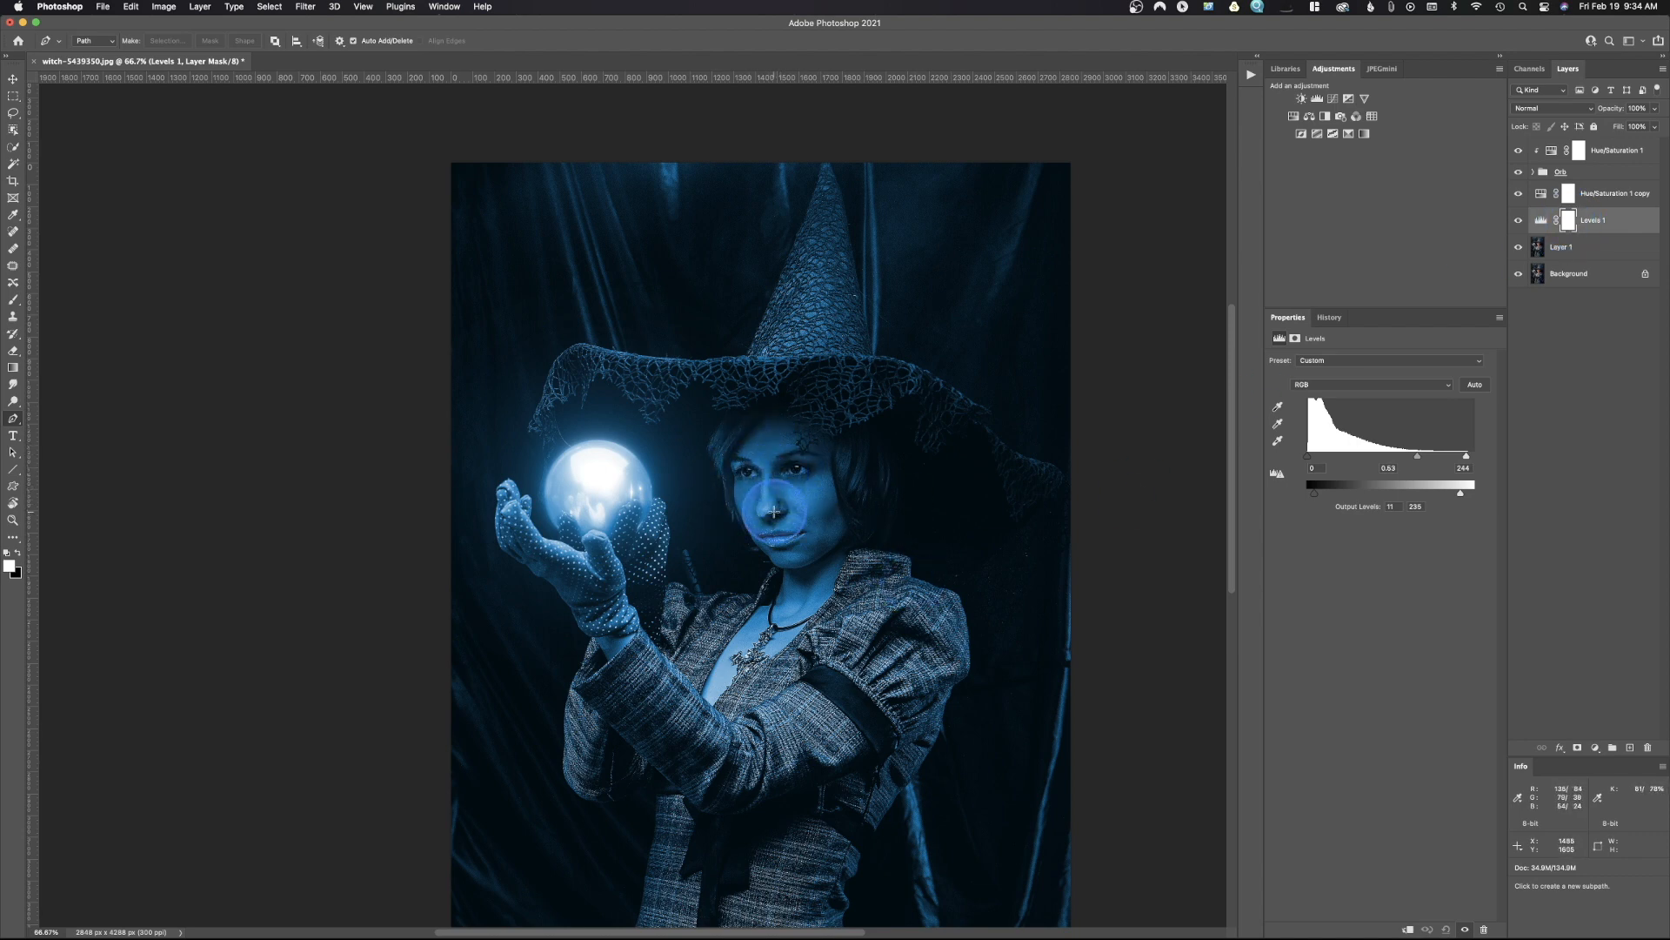
# - Move the Hue/Saturation 1 copy layer below Levels 1 and lower its opacity to 71%
pyautogui.click(1541, 195)
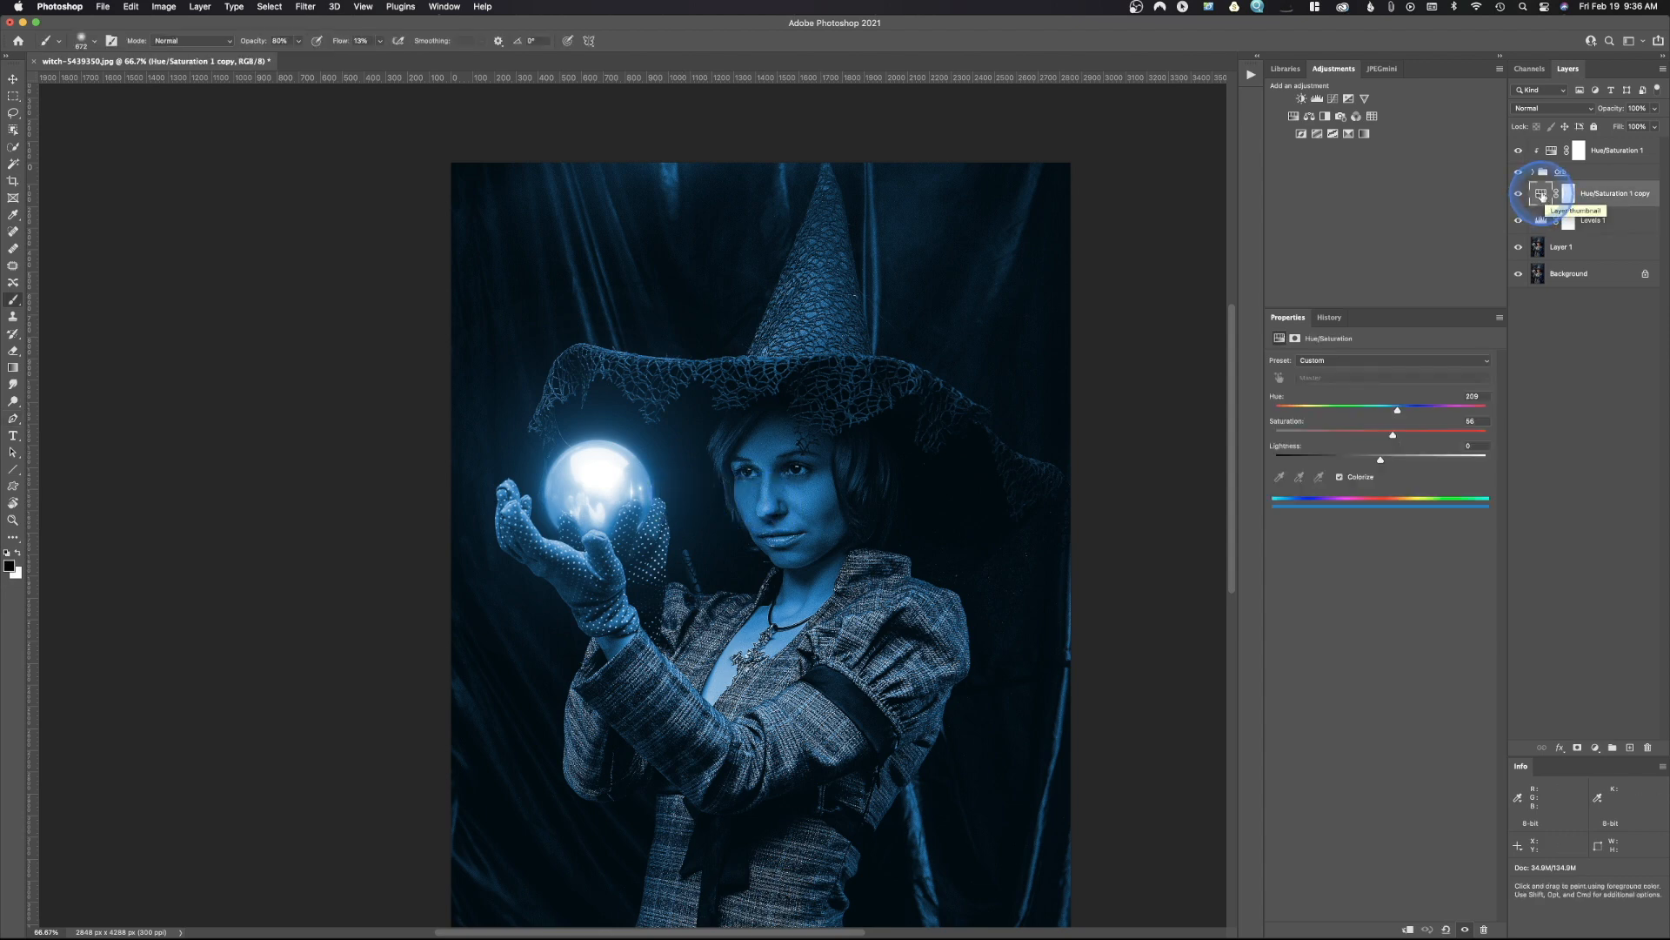
pyautogui.moveTo(1542, 195); pyautogui.dragTo(1562, 231)
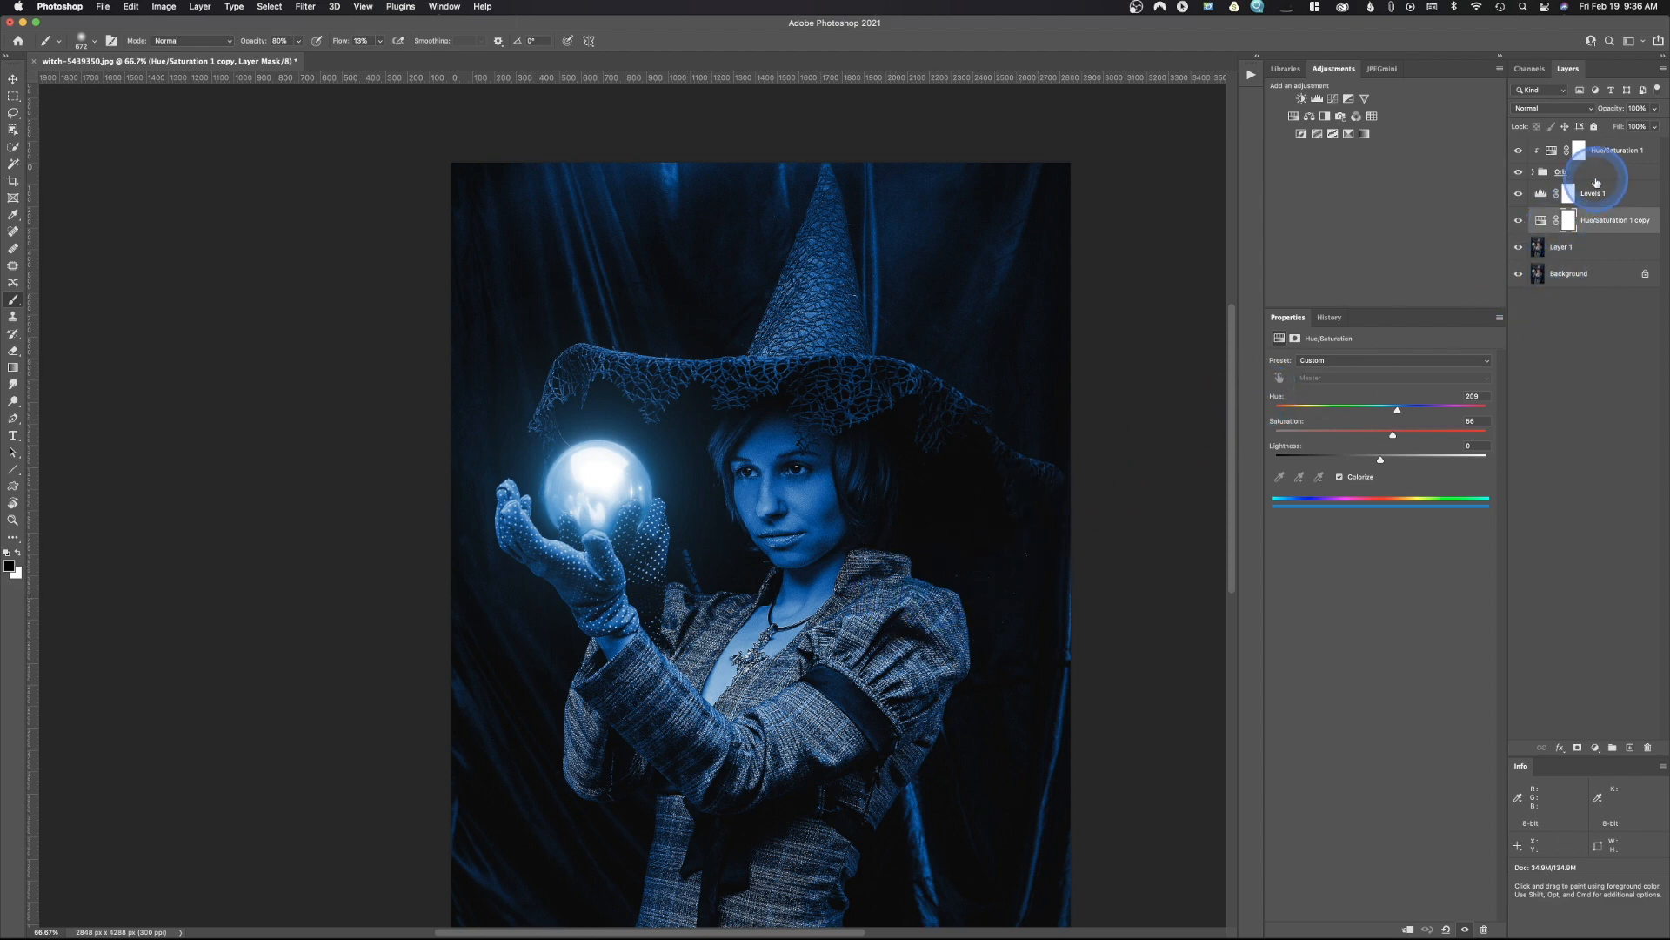
pyautogui.moveTo(1614, 112); pyautogui.dragTo(1609, 112)
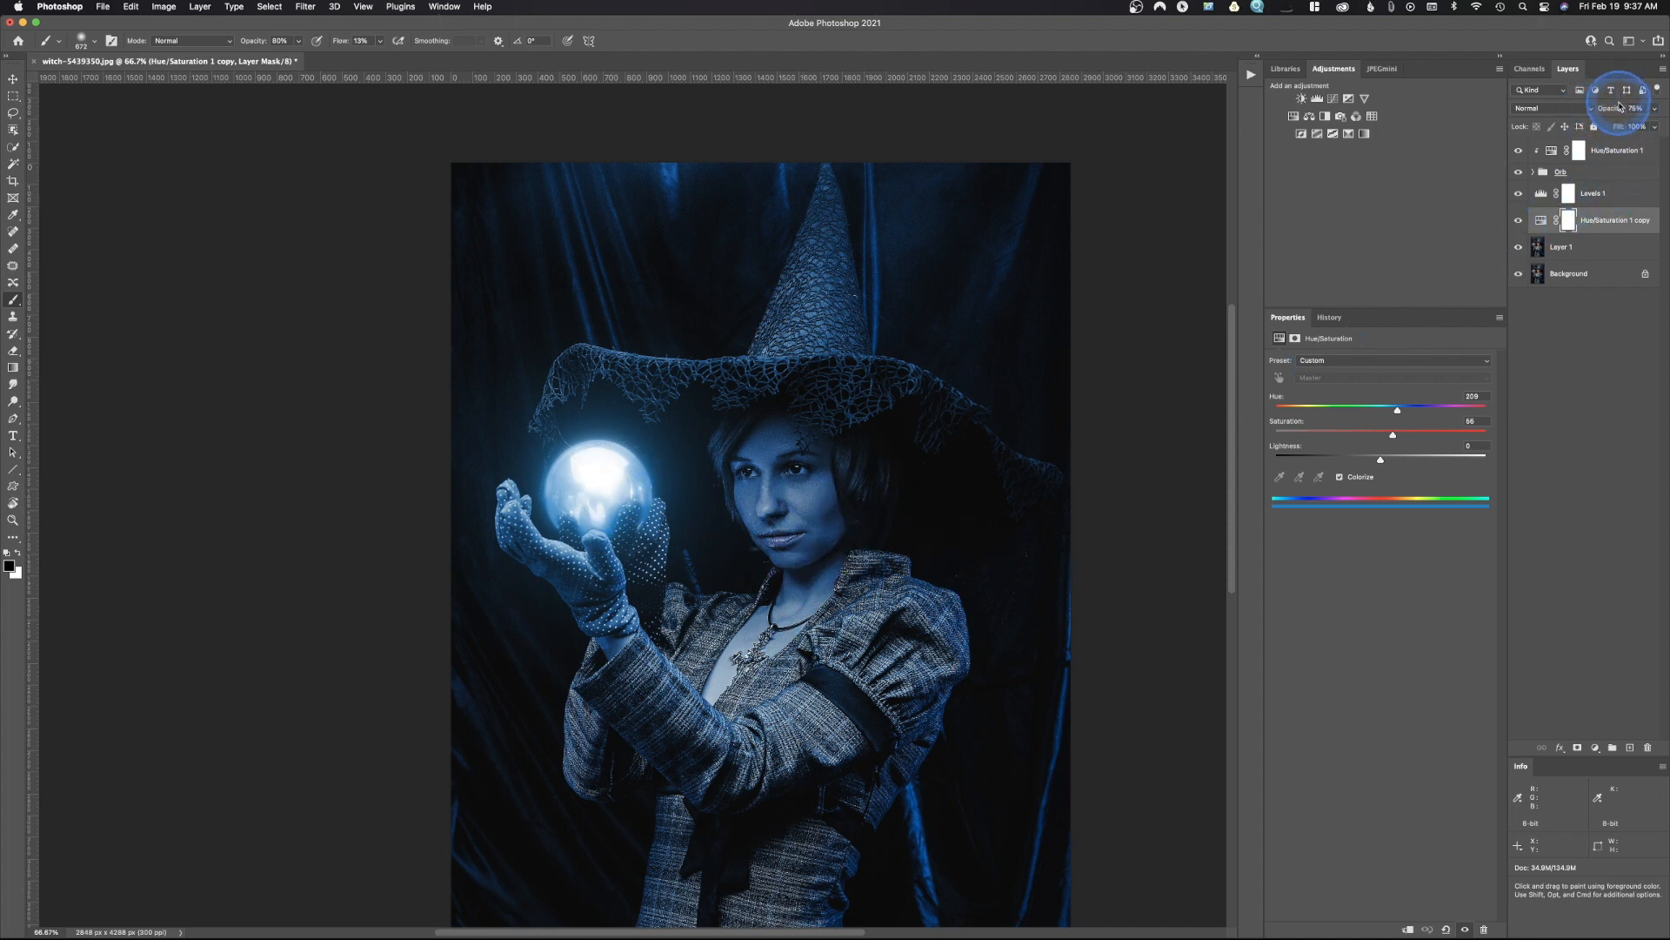
pyautogui.moveTo(1618, 112); pyautogui.dragTo(1612, 113)
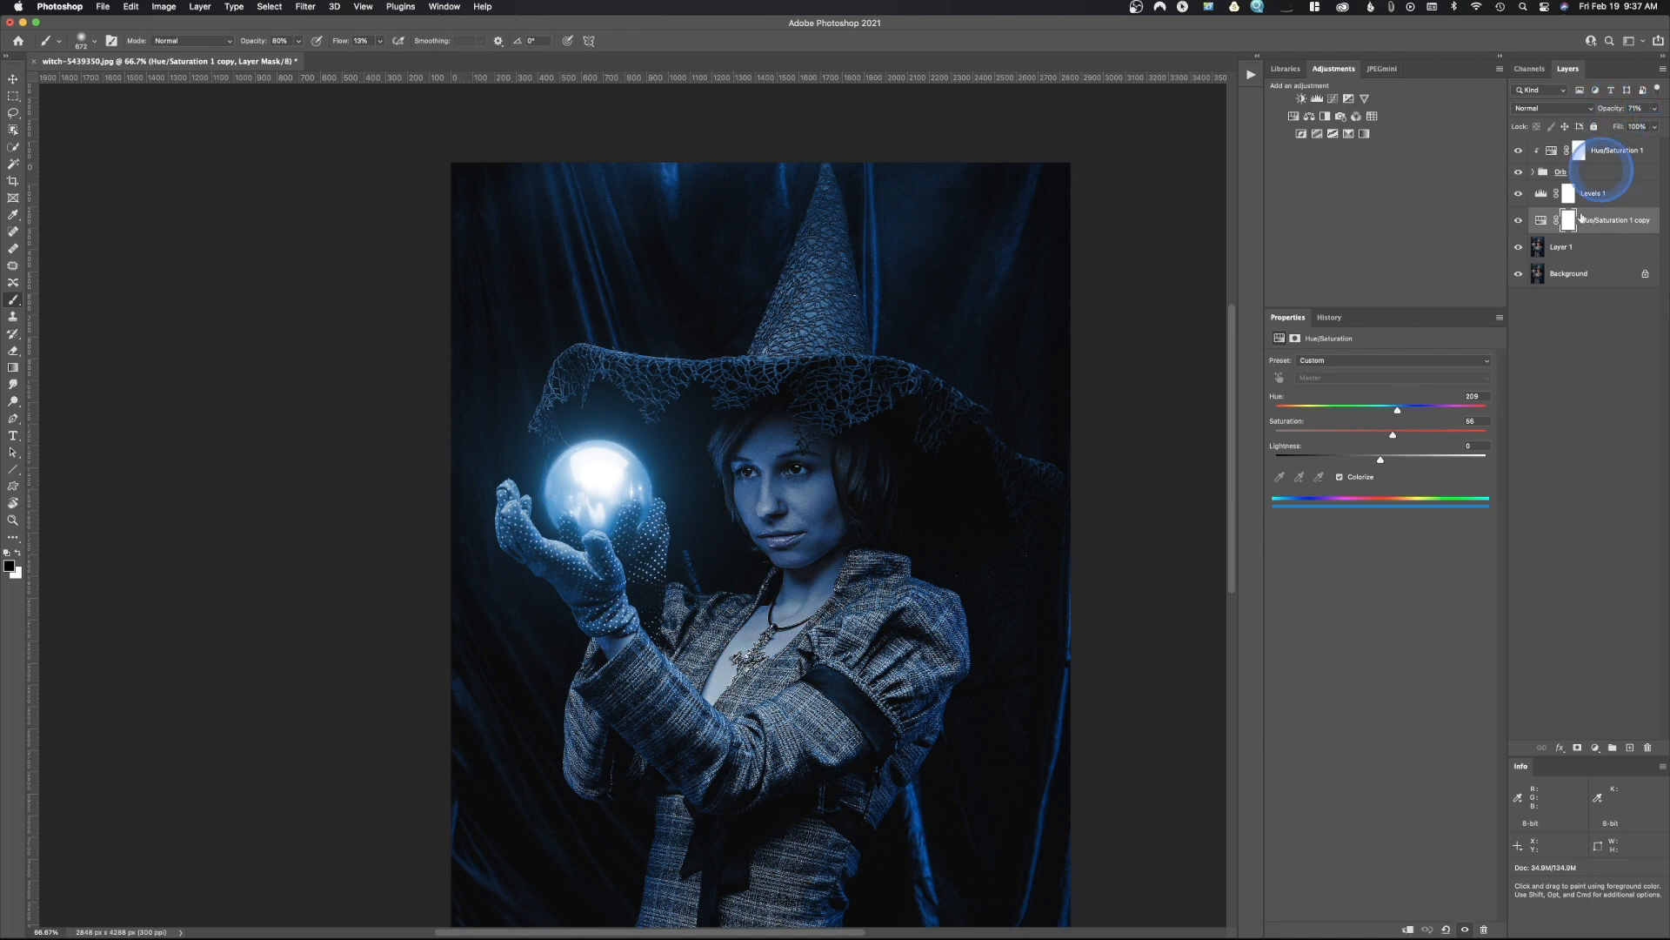
# - Paint black on the Levels 1 mask over the witch's face, hair, hat brim and jacket to lift the darkening there
pyautogui.click(1566, 218)
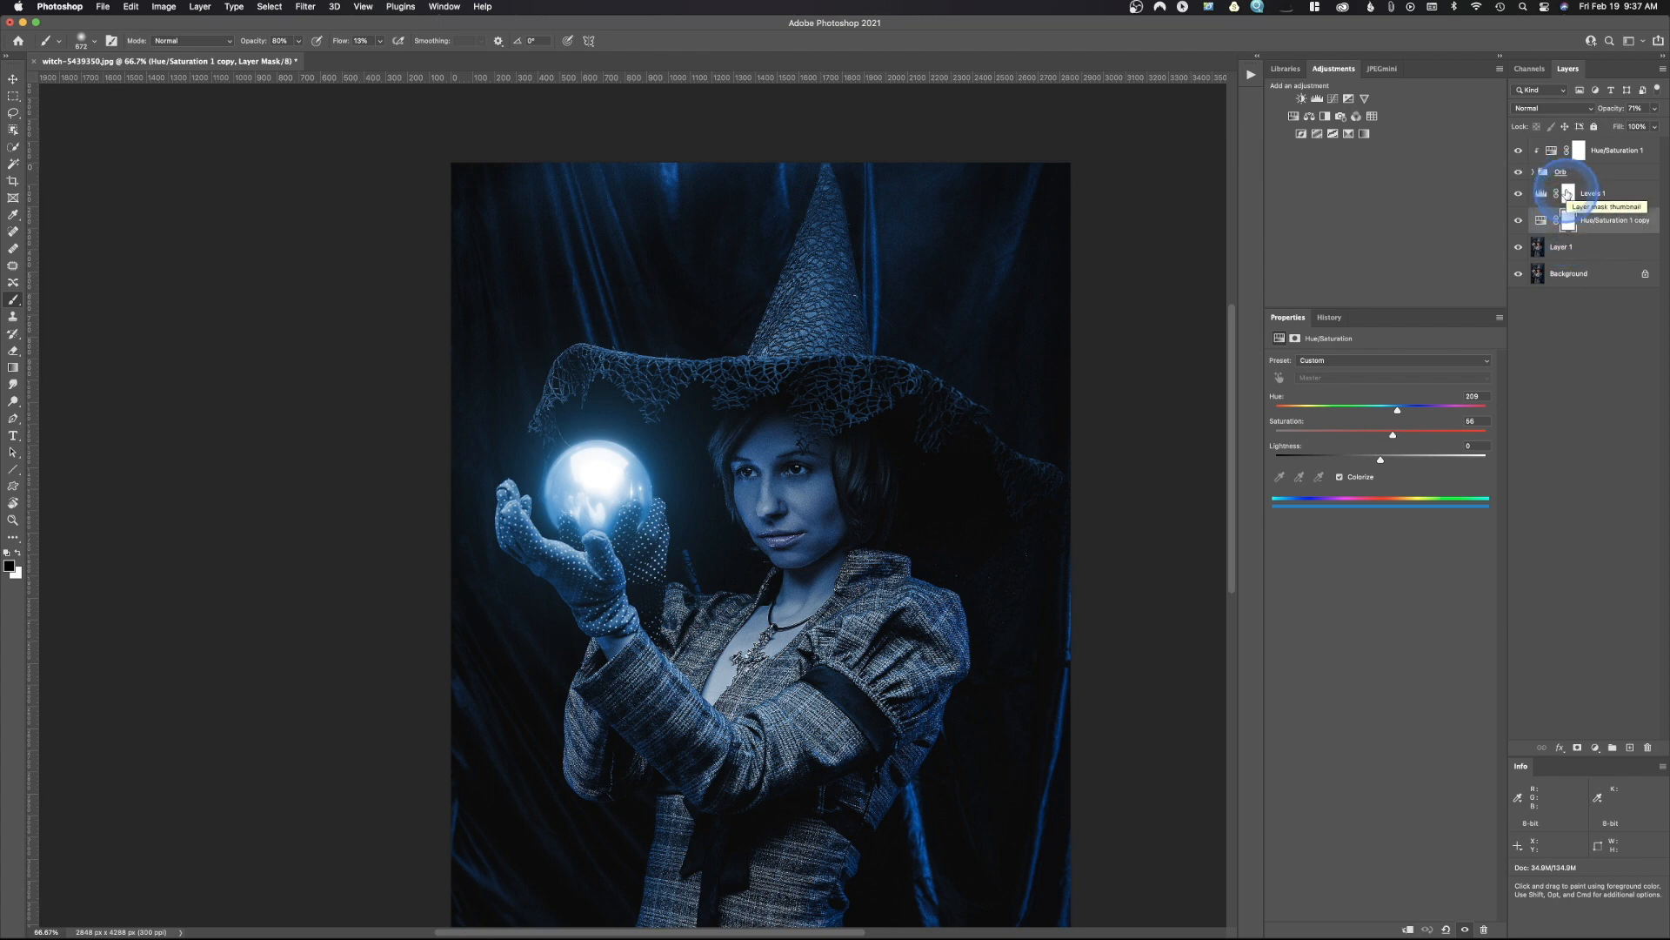
pyautogui.click(1567, 194)
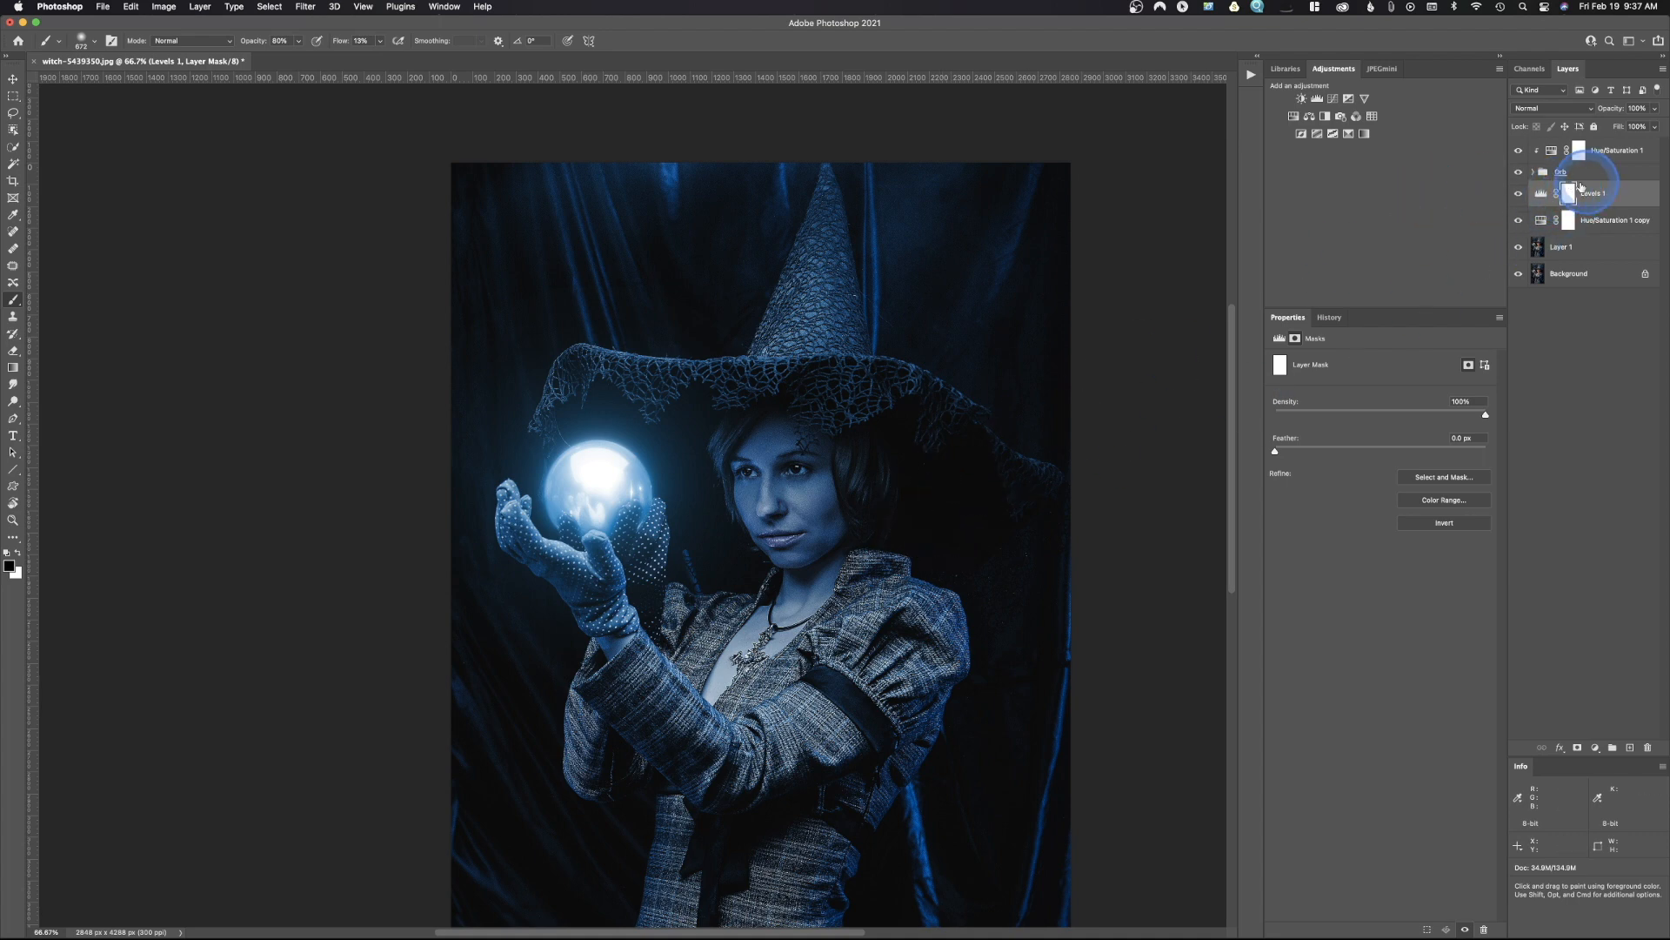
pyautogui.click(1519, 194)
pyautogui.click(1519, 194)
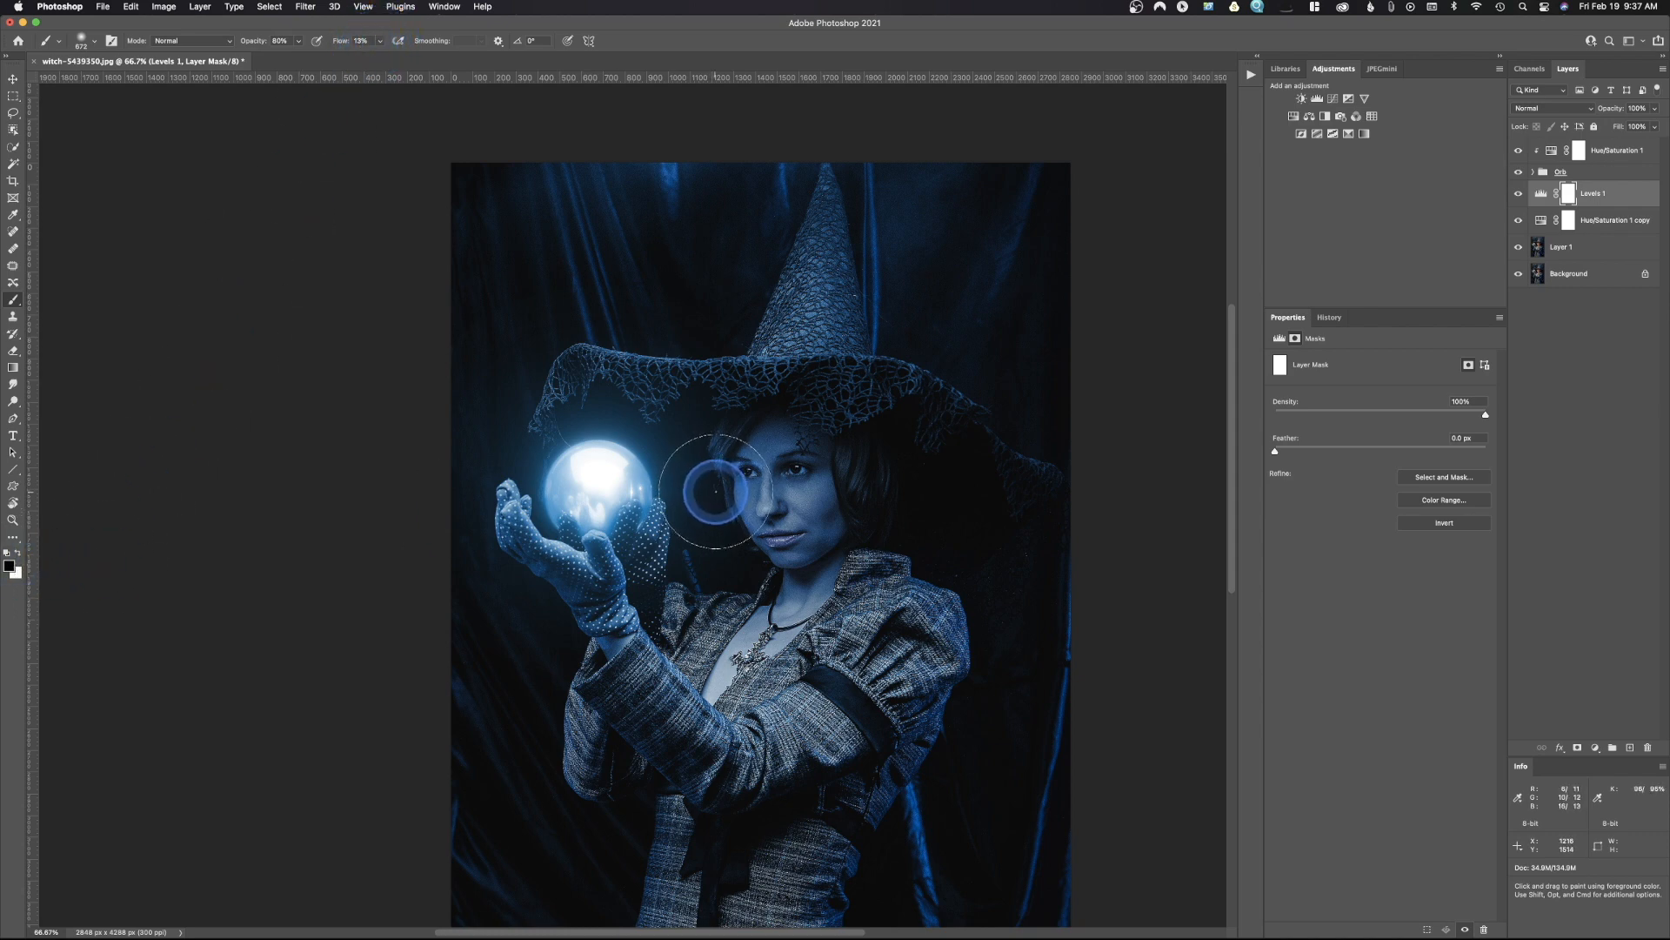
pyautogui.moveTo(716, 496); pyautogui.dragTo(684, 515)
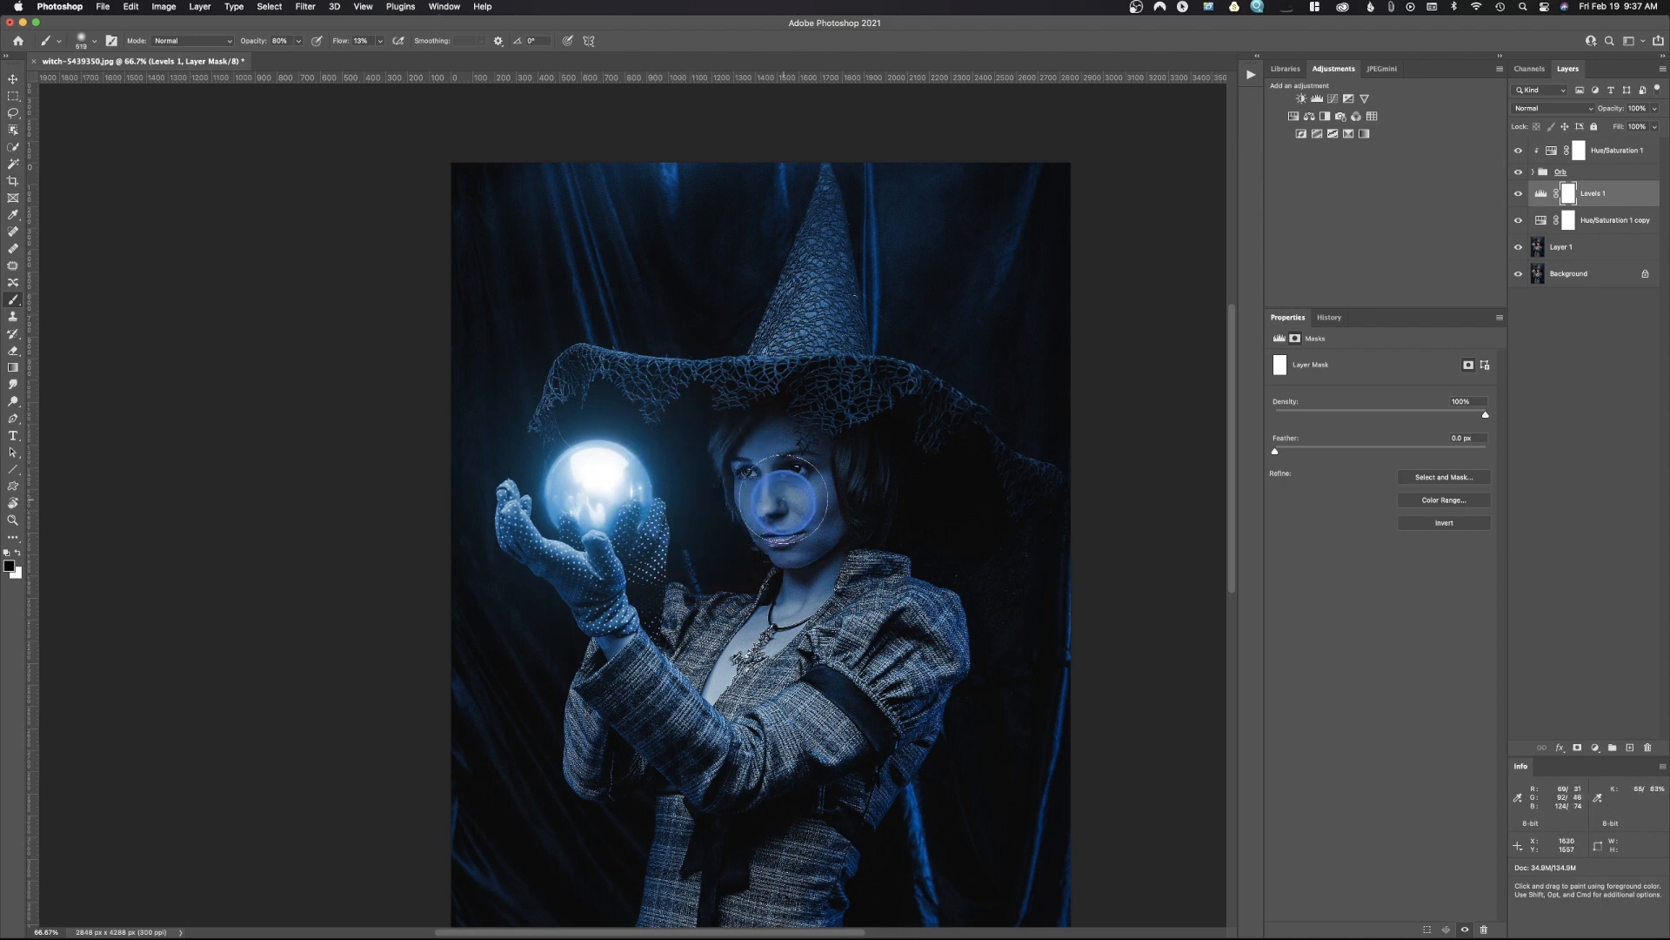
pyautogui.moveTo(775, 463)
pyautogui.mouseDown()
pyautogui.moveTo(805, 591)
pyautogui.moveTo(773, 466)
pyautogui.moveTo(810, 510)
pyautogui.moveTo(811, 456)
pyautogui.mouseUp()
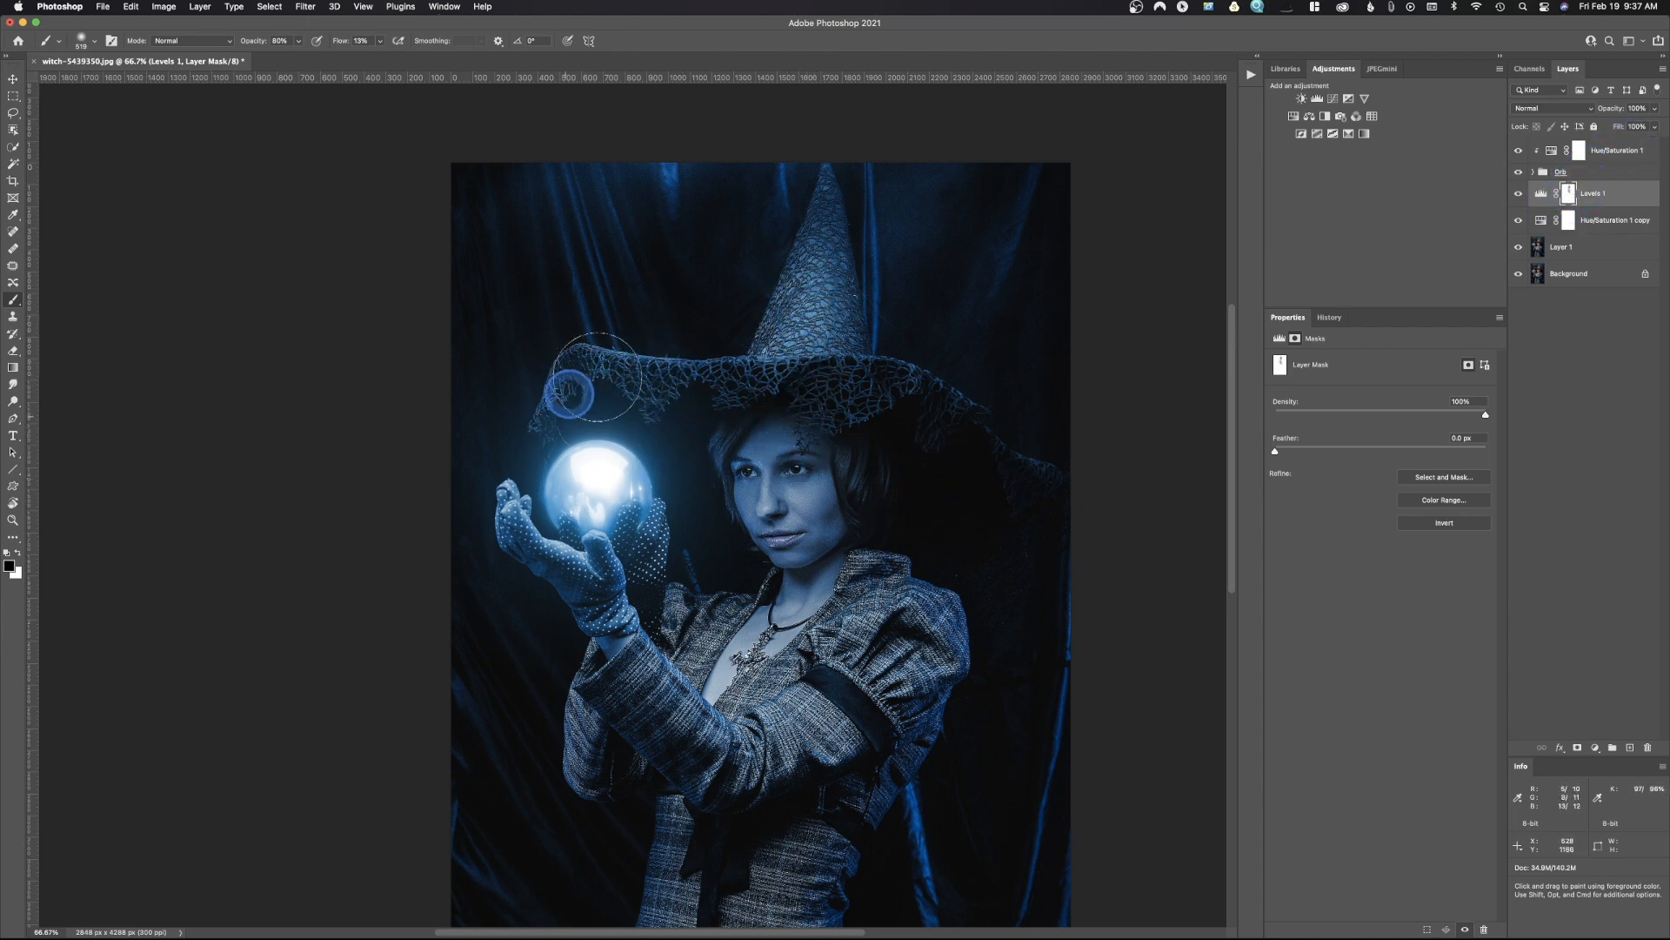
pyautogui.moveTo(835, 396); pyautogui.dragTo(836, 405)
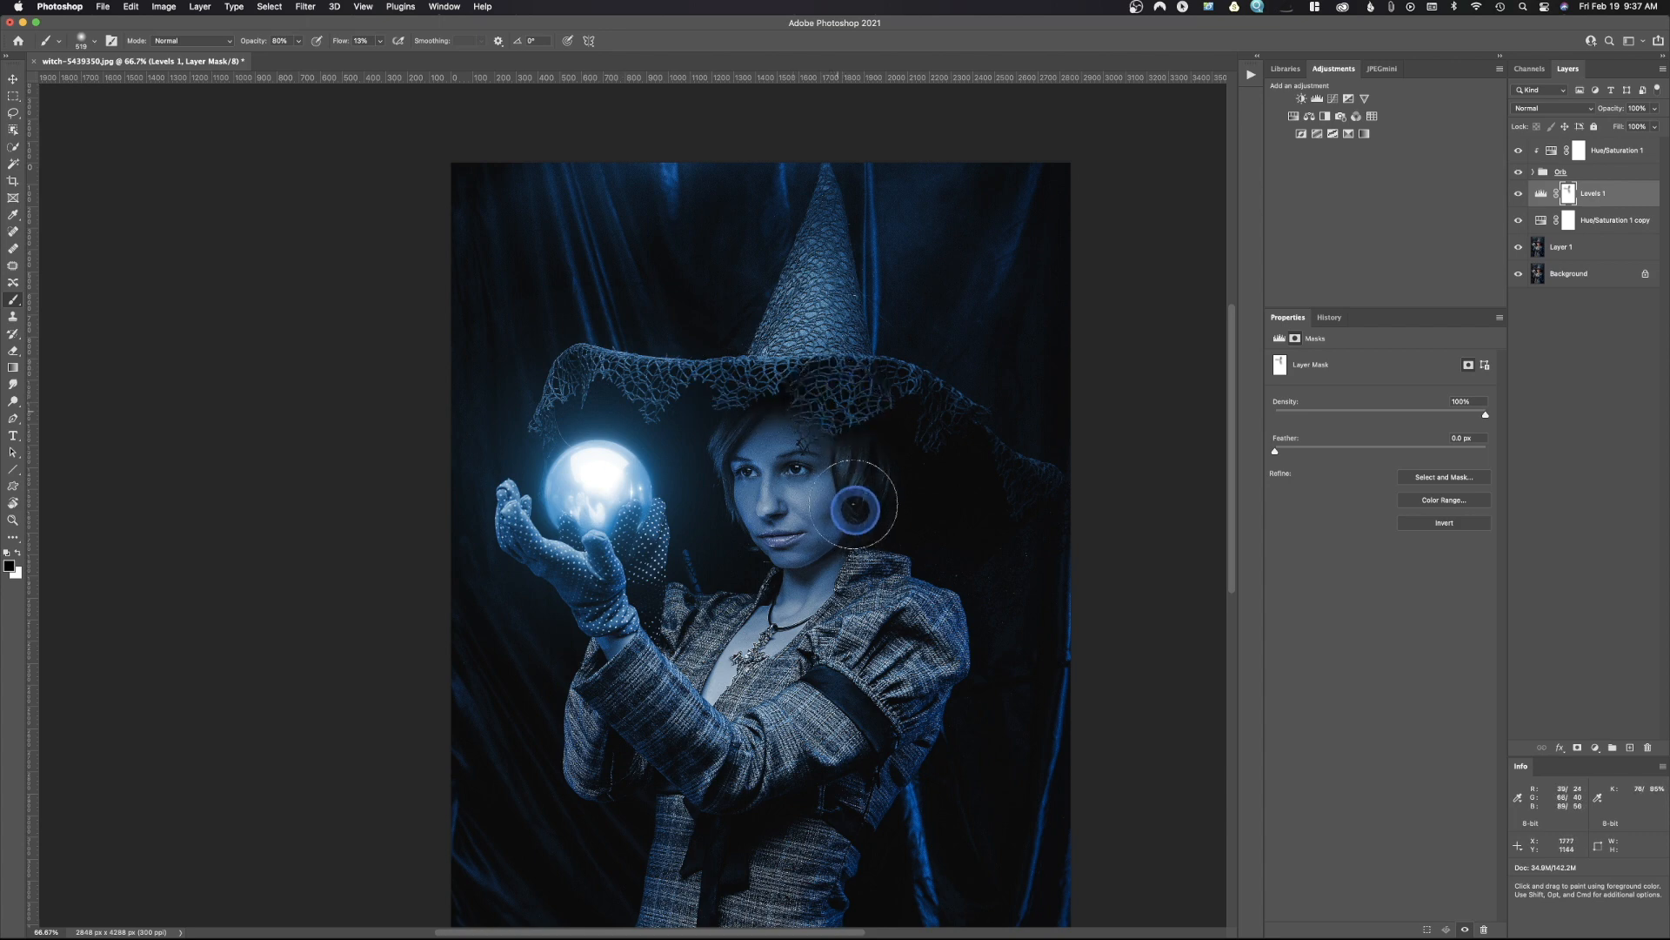
pyautogui.moveTo(819, 531)
pyautogui.mouseDown()
pyautogui.moveTo(739, 426)
pyautogui.moveTo(739, 573)
pyautogui.moveTo(773, 584)
pyautogui.moveTo(784, 673)
pyautogui.moveTo(794, 616)
pyautogui.moveTo(734, 650)
pyautogui.moveTo(697, 594)
pyautogui.moveTo(697, 626)
pyautogui.moveTo(589, 684)
pyautogui.moveTo(580, 744)
pyautogui.moveTo(572, 694)
pyautogui.moveTo(568, 729)
pyautogui.moveTo(666, 742)
pyautogui.moveTo(846, 709)
pyautogui.moveTo(812, 746)
pyautogui.moveTo(756, 740)
pyautogui.moveTo(906, 677)
pyautogui.moveTo(881, 606)
pyautogui.moveTo(677, 505)
pyautogui.moveTo(834, 461)
pyautogui.mouseUp()
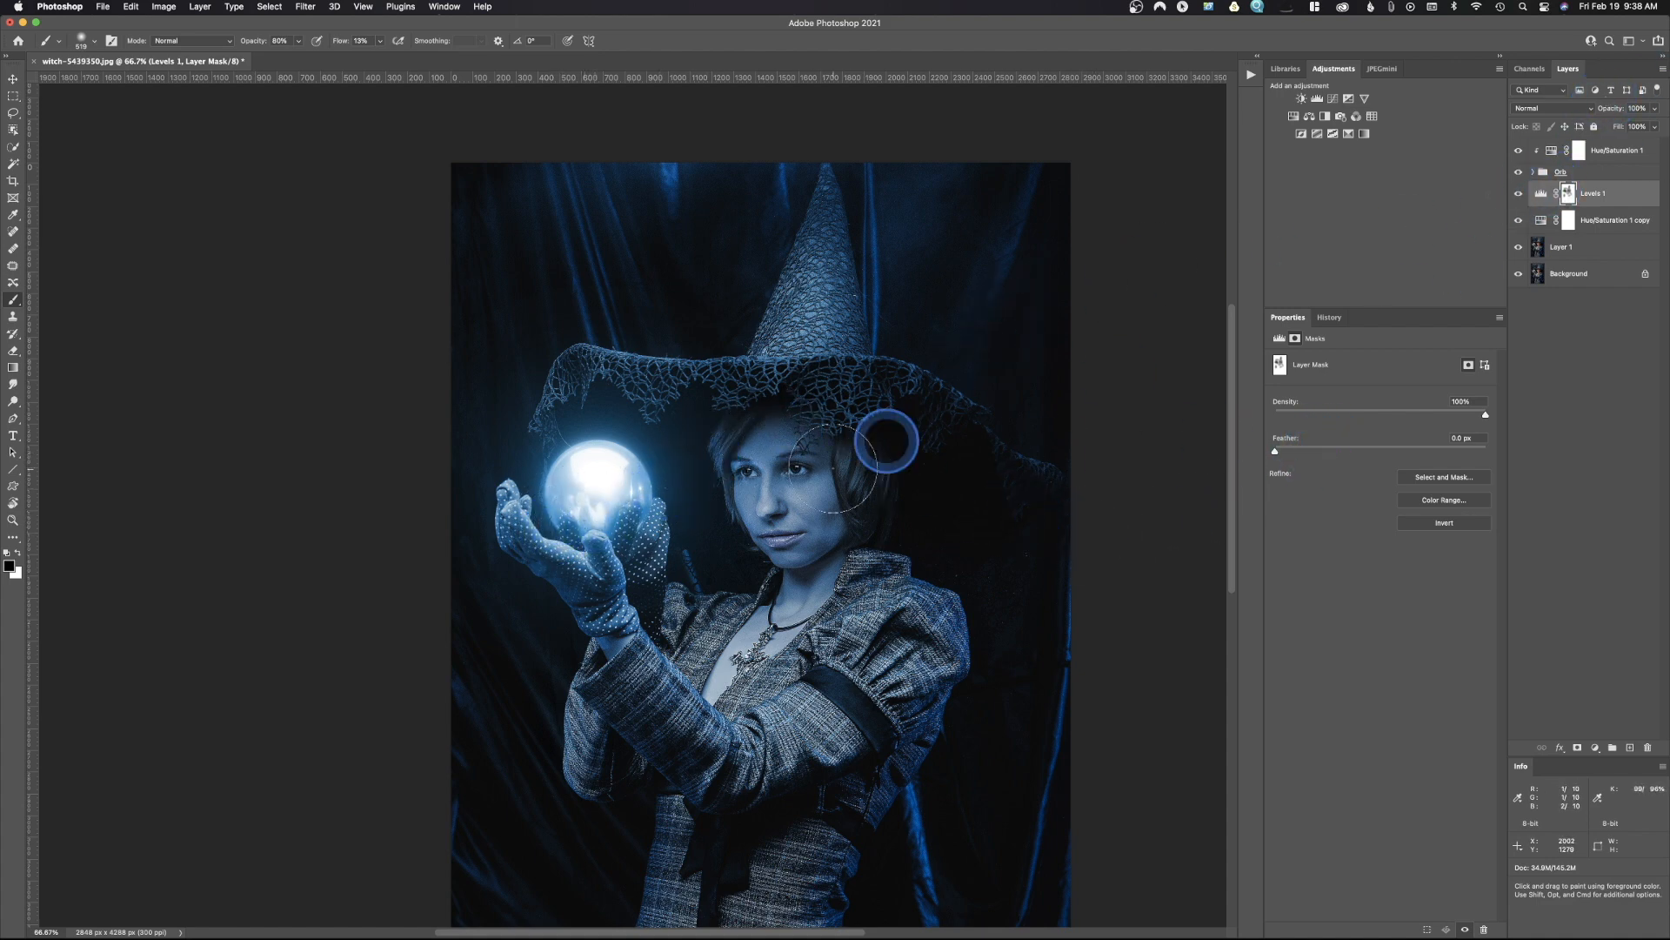
pyautogui.moveTo(809, 558)
pyautogui.mouseDown()
pyautogui.moveTo(775, 520)
pyautogui.moveTo(798, 467)
pyautogui.moveTo(783, 433)
pyautogui.moveTo(751, 435)
pyautogui.moveTo(793, 475)
pyautogui.mouseUp()
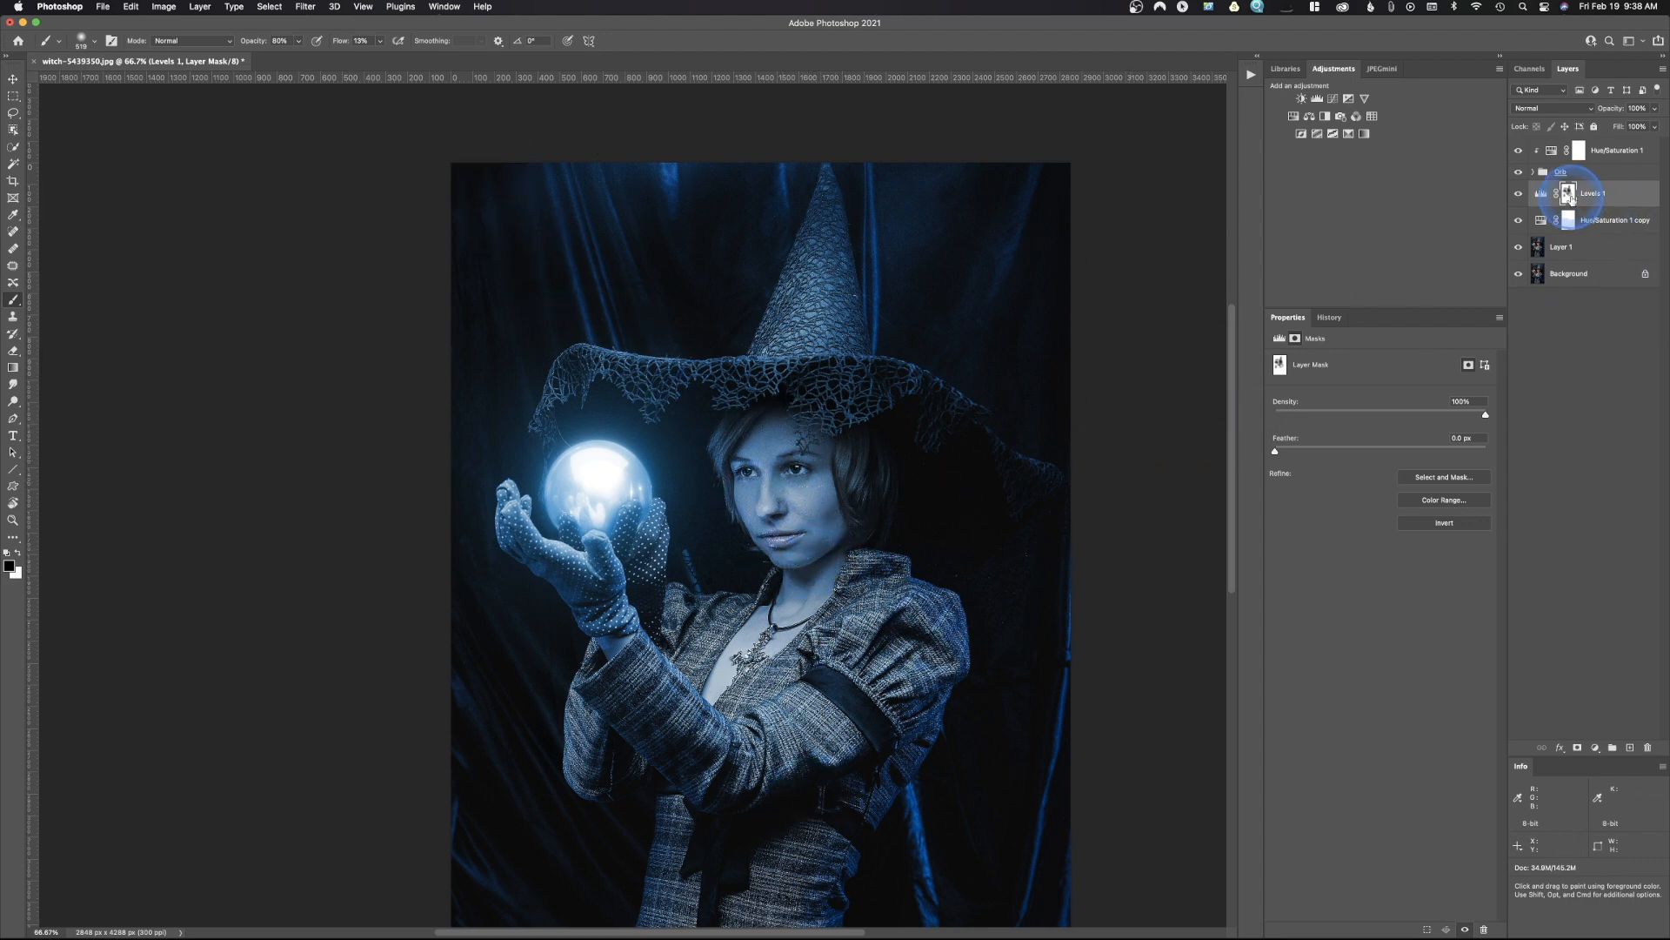
pyautogui.moveTo(762, 442); pyautogui.dragTo(771, 489)
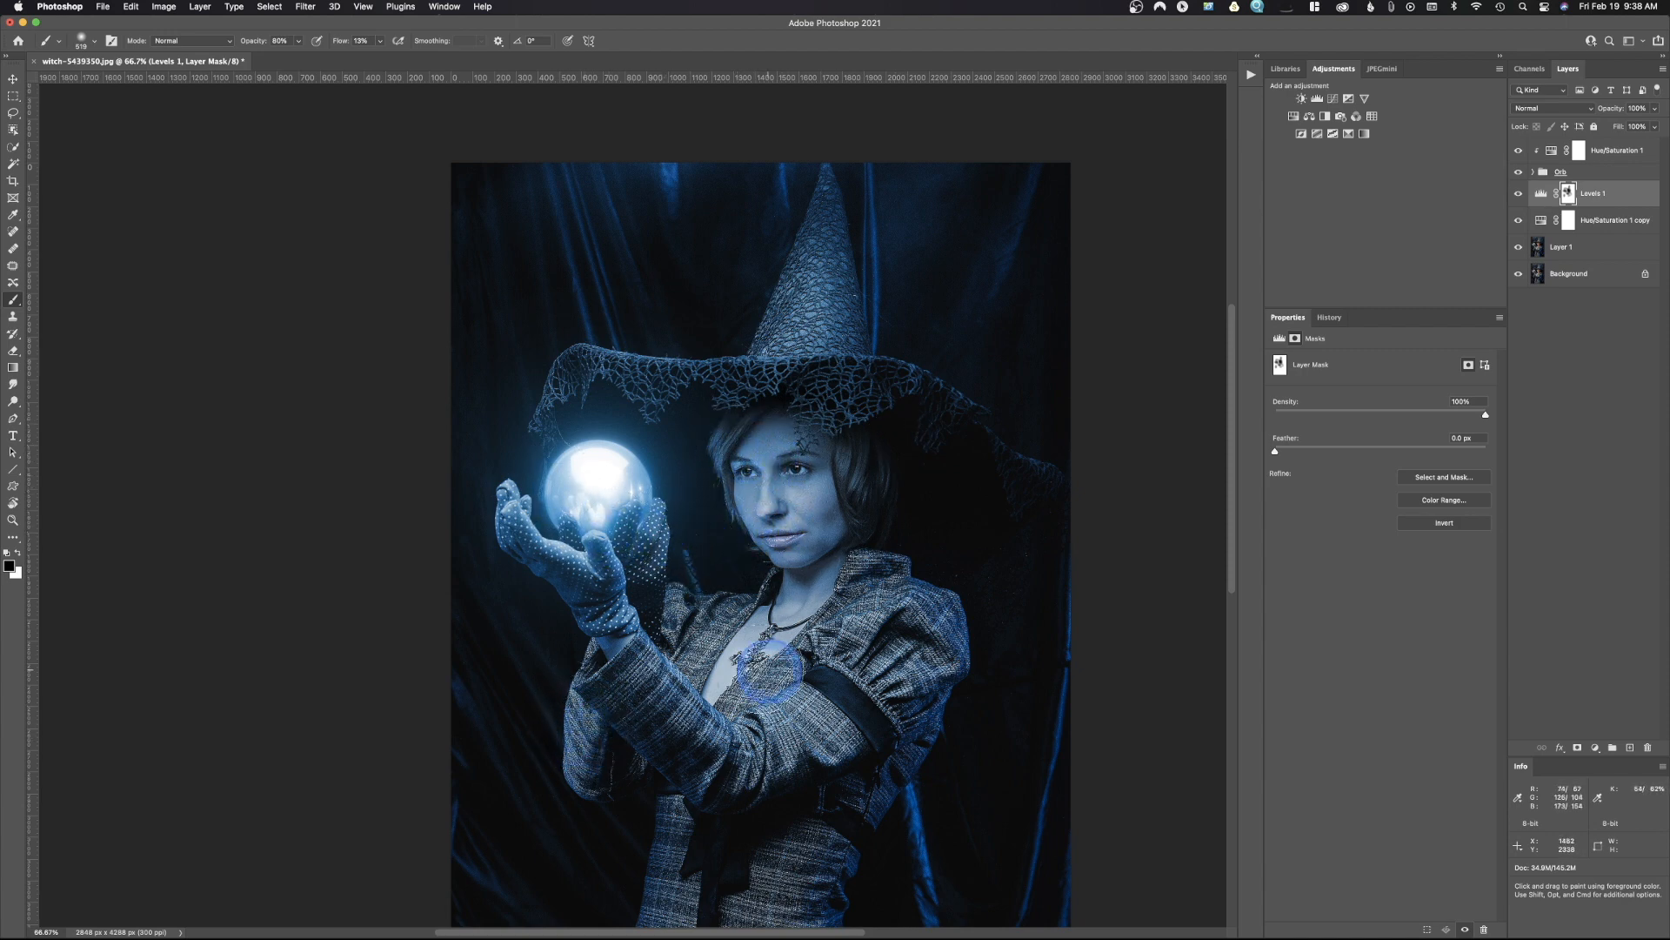
pyautogui.moveTo(688, 609)
pyautogui.mouseDown()
pyautogui.moveTo(763, 678)
pyautogui.moveTo(807, 687)
pyautogui.moveTo(783, 694)
pyautogui.moveTo(796, 710)
pyautogui.moveTo(900, 631)
pyautogui.moveTo(786, 747)
pyautogui.moveTo(964, 639)
pyautogui.moveTo(822, 721)
pyautogui.mouseUp()
# - Compare the image with Levels 1 hidden and shown, and brush white on its mask along the hat brim
pyautogui.press('x')
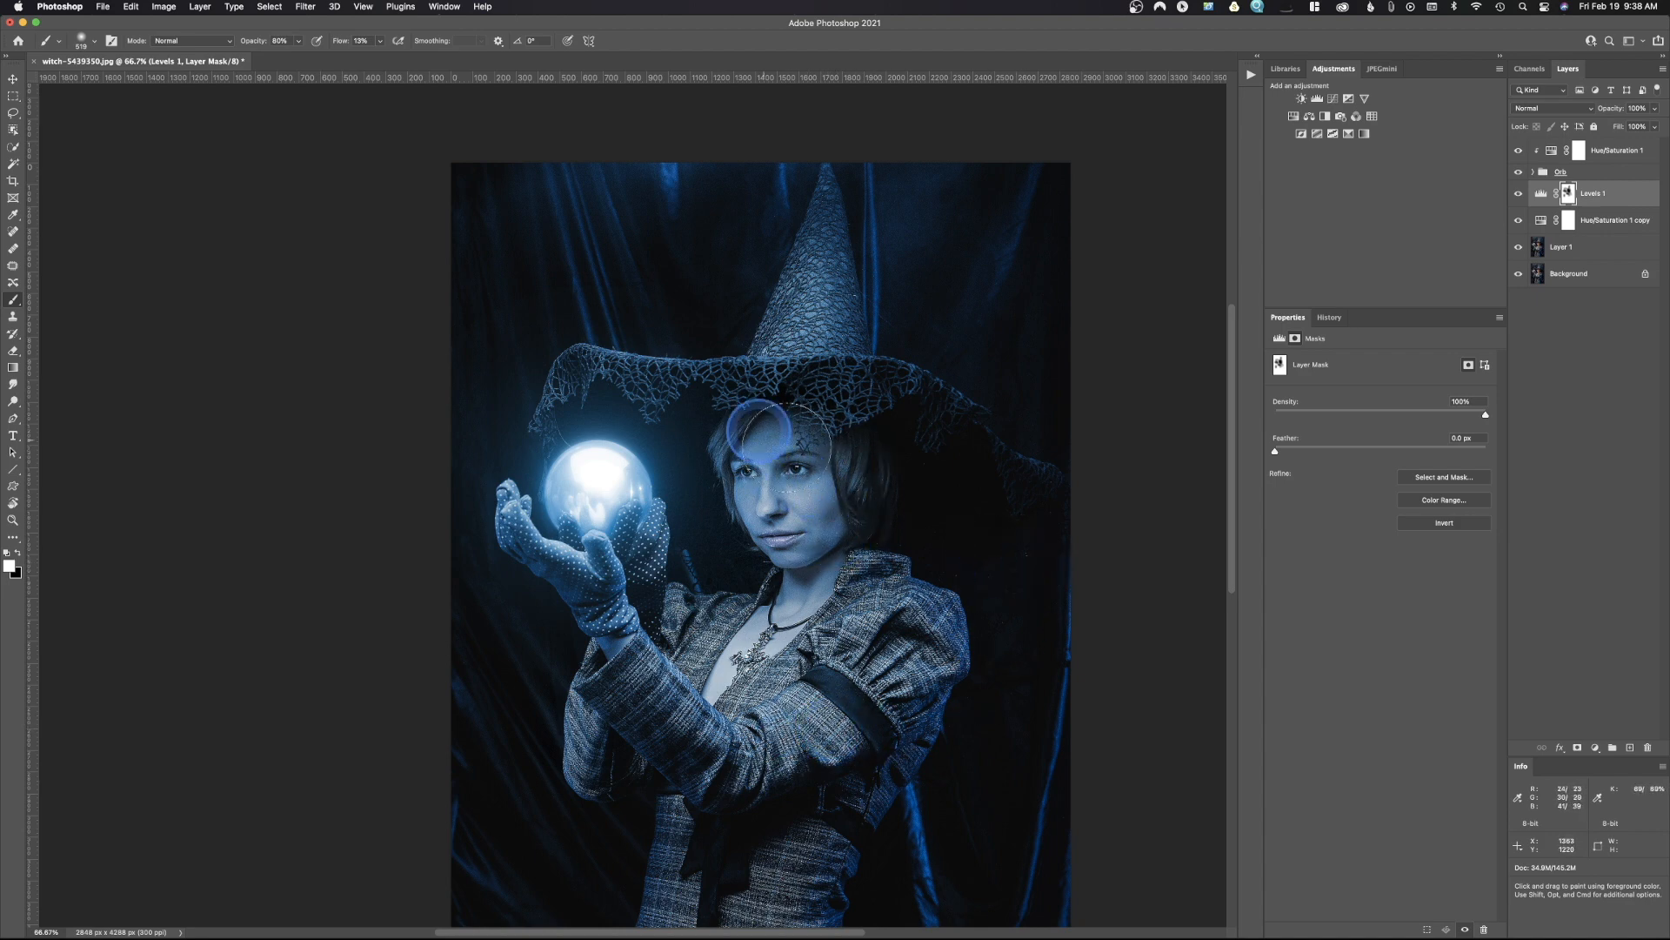
pyautogui.click(1519, 195)
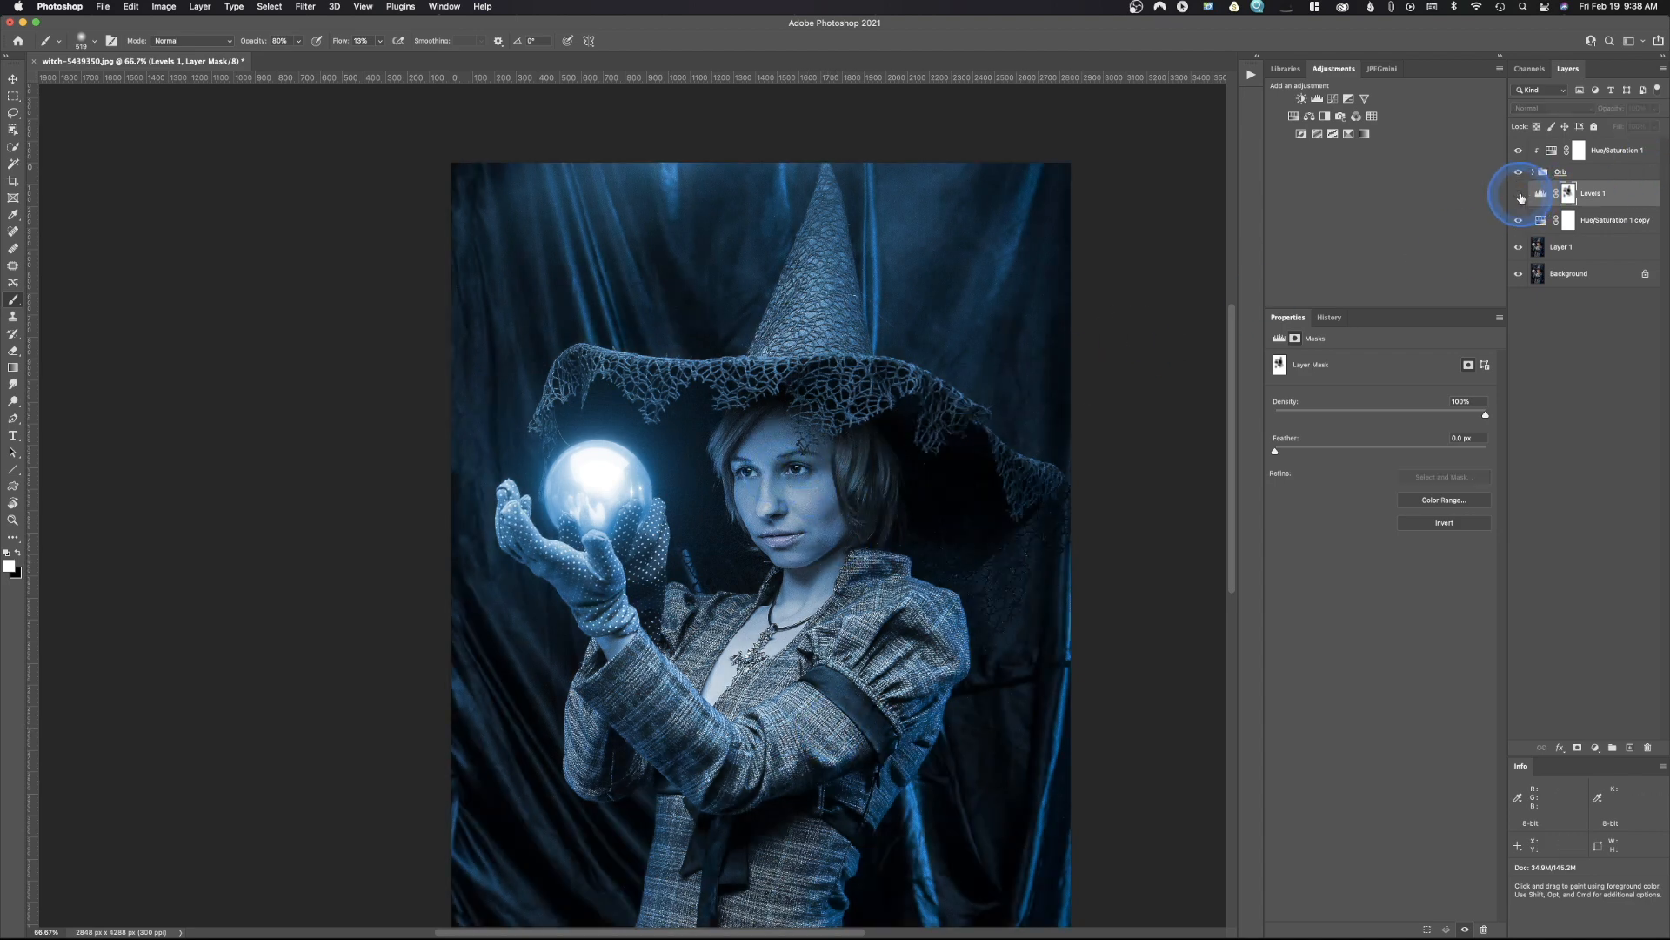
pyautogui.click(1519, 195)
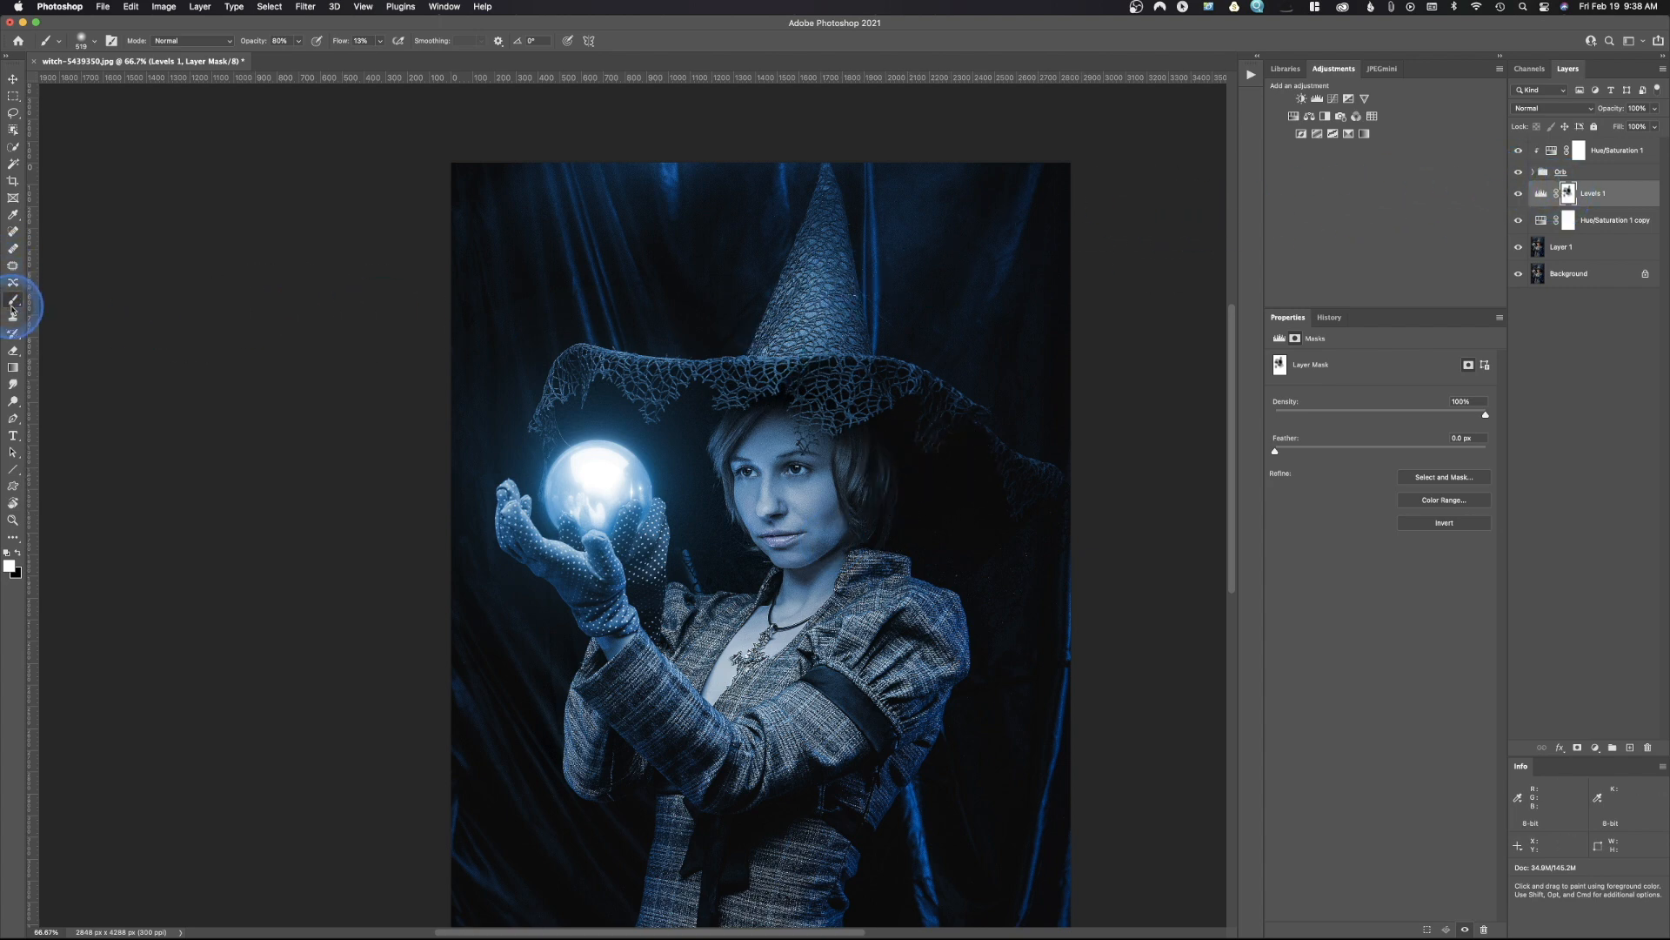
pyautogui.moveTo(702, 374); pyautogui.dragTo(663, 374)
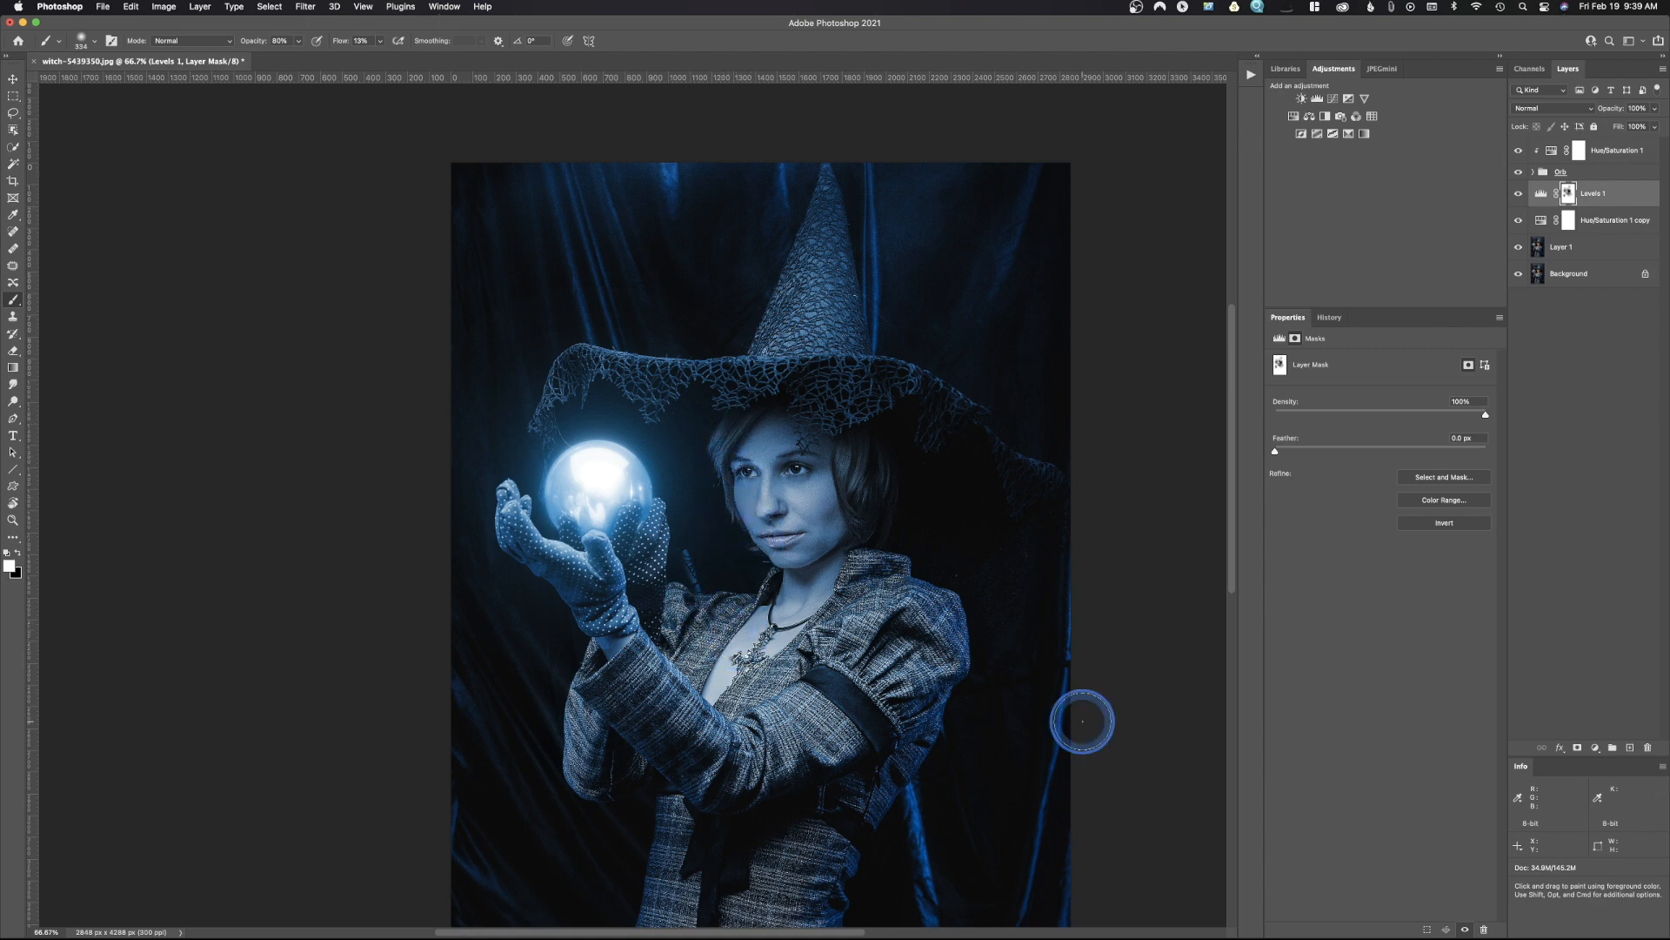
# - Add a second Levels adjustment layer above Levels 1 with midtones 0.67, input white 226 and output black 18
pyautogui.press('super+minus')
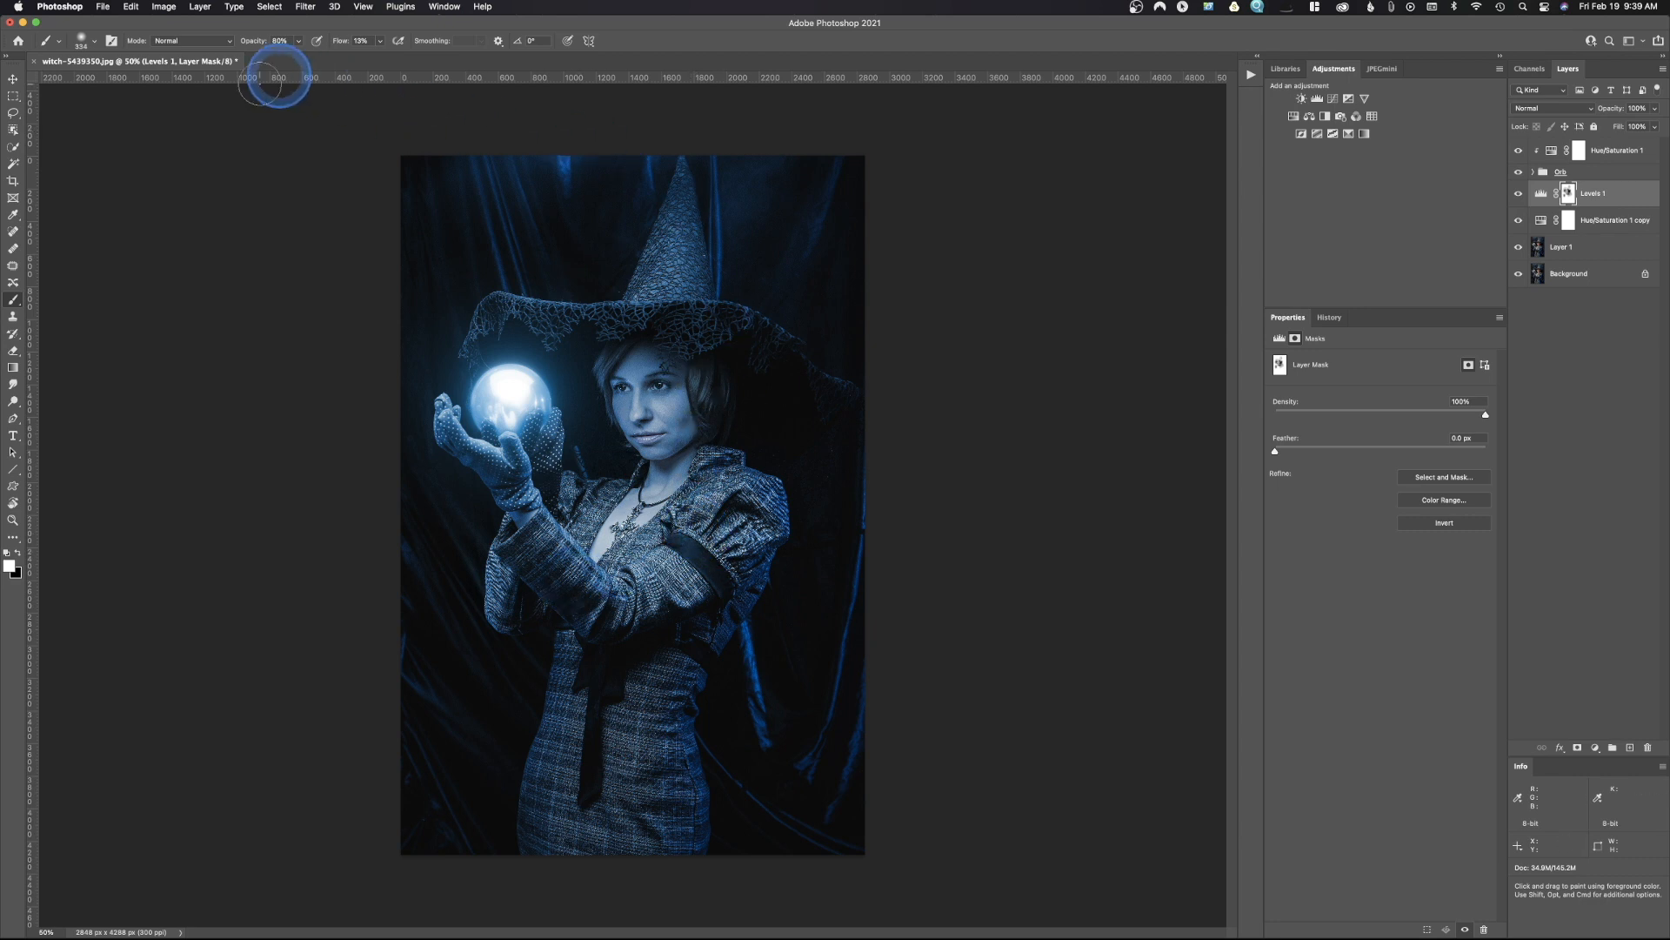
pyautogui.click(1318, 99)
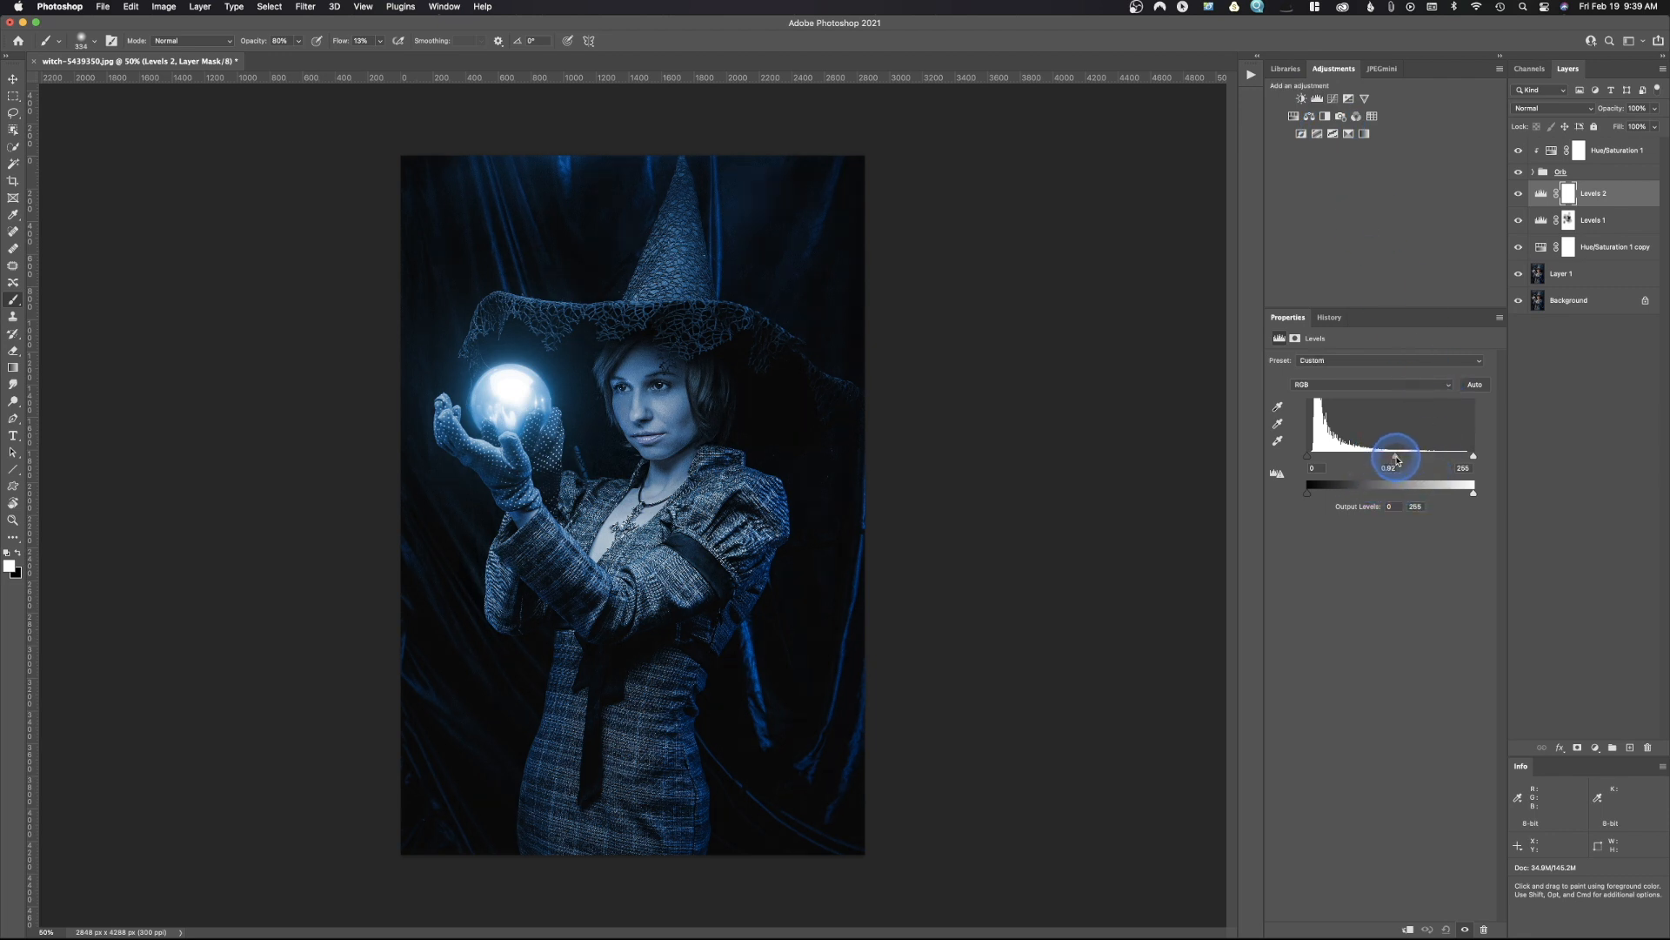
pyautogui.moveTo(1395, 461); pyautogui.dragTo(1409, 460)
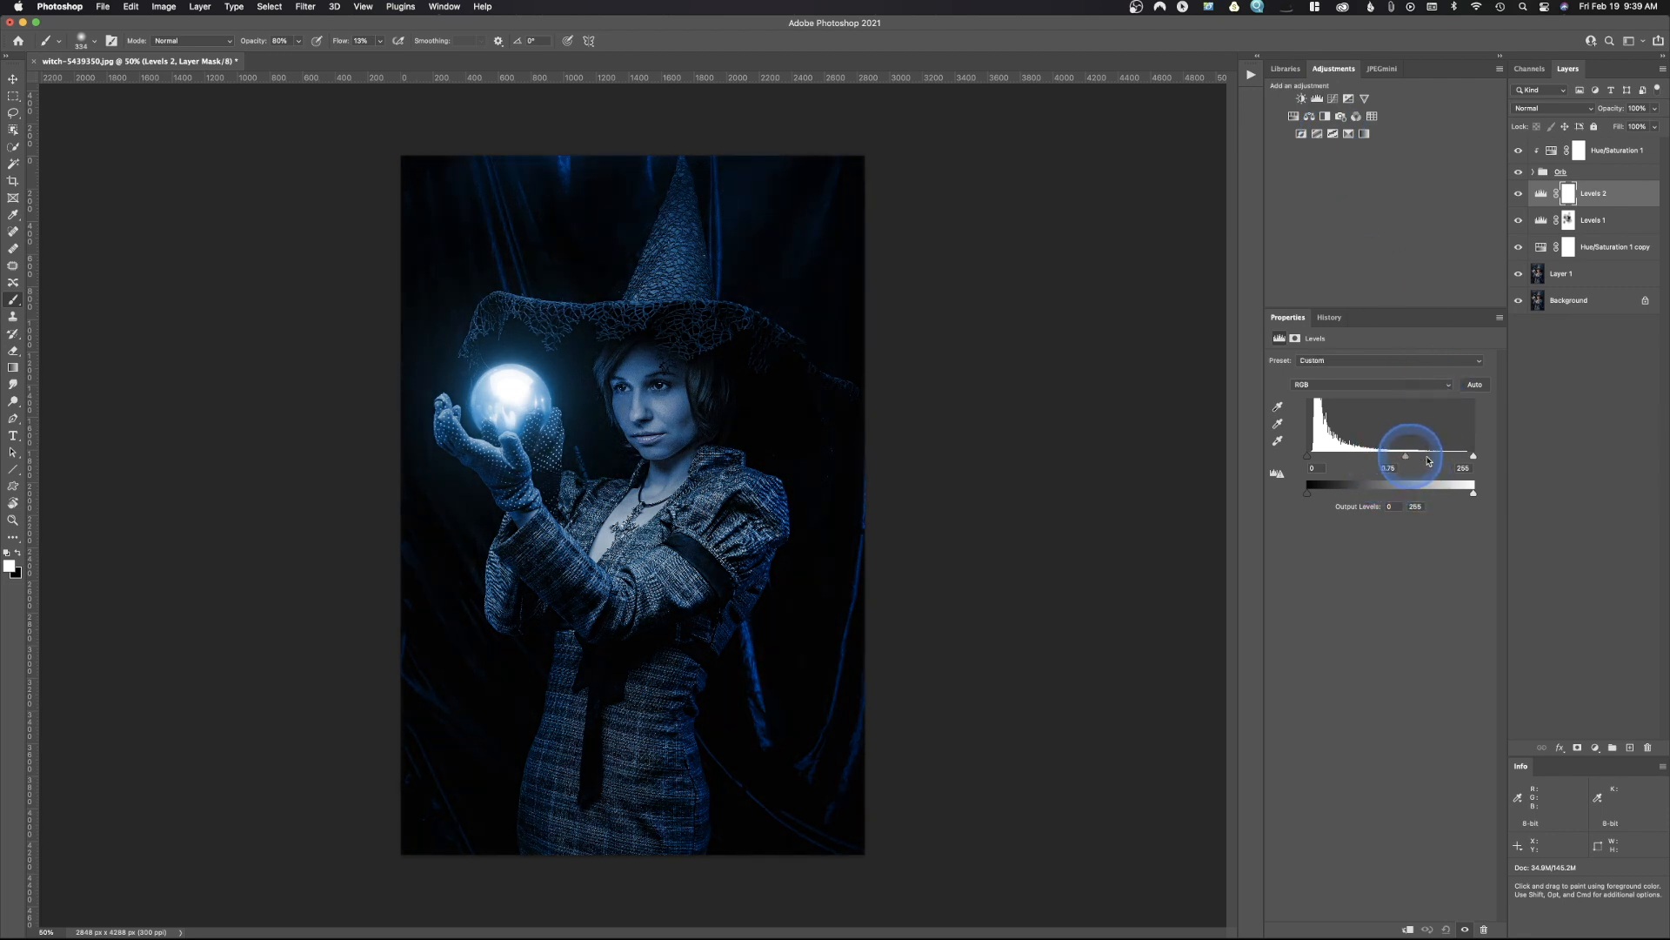
pyautogui.moveTo(1472, 458); pyautogui.dragTo(1454, 456)
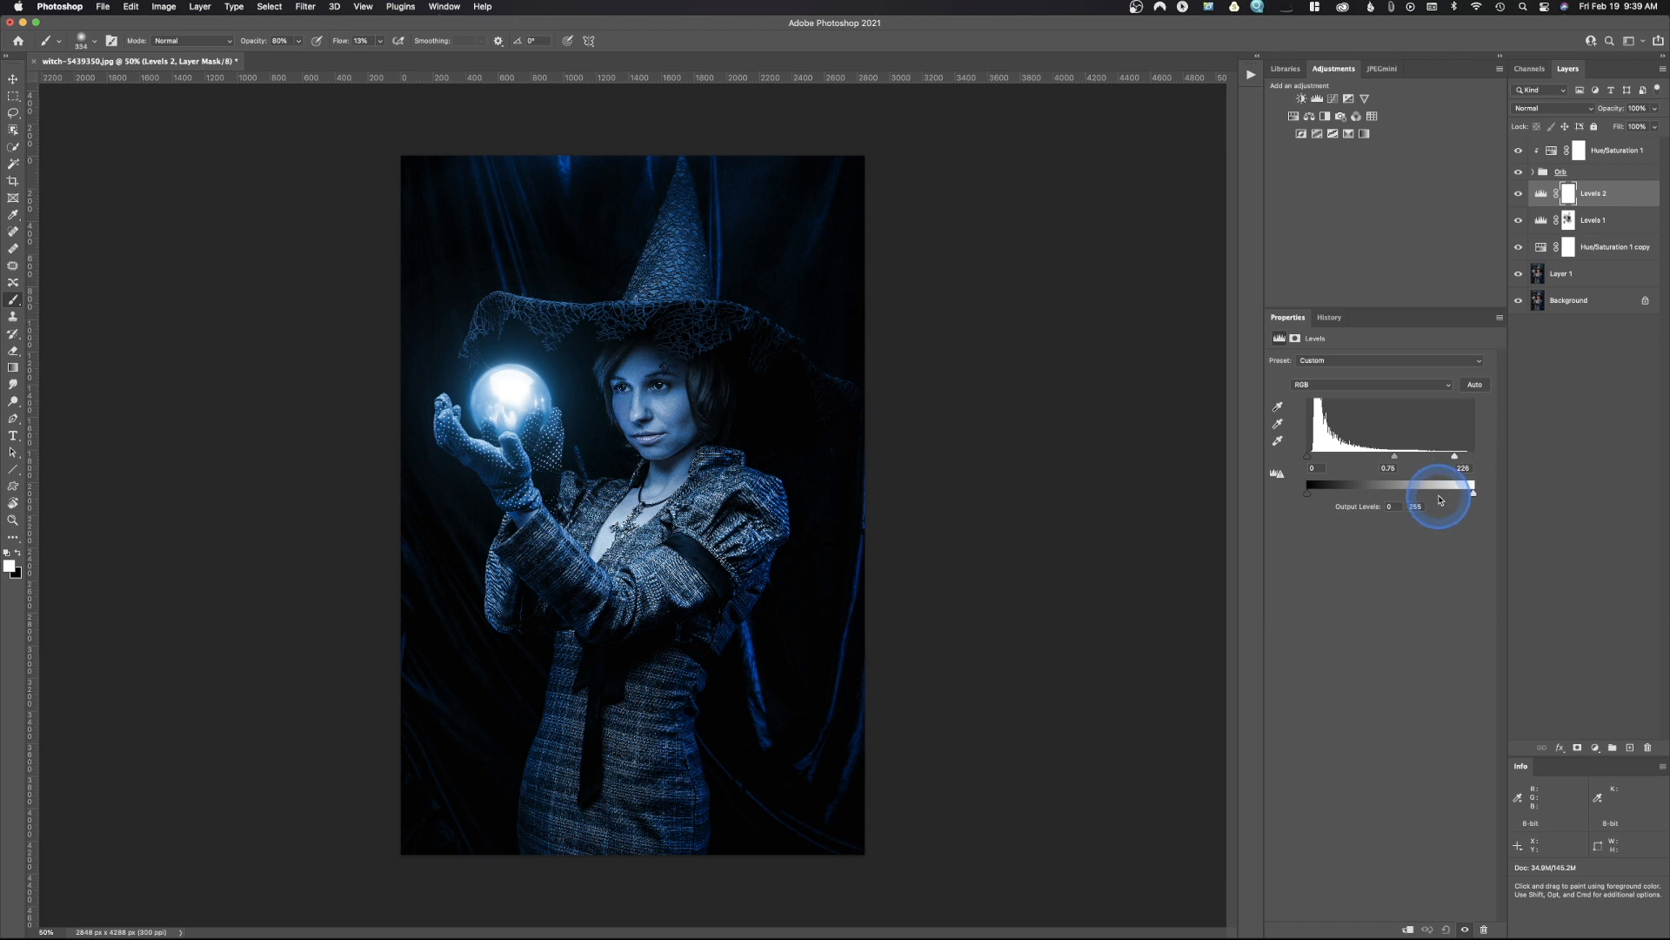
pyautogui.moveTo(1311, 495); pyautogui.dragTo(1322, 499)
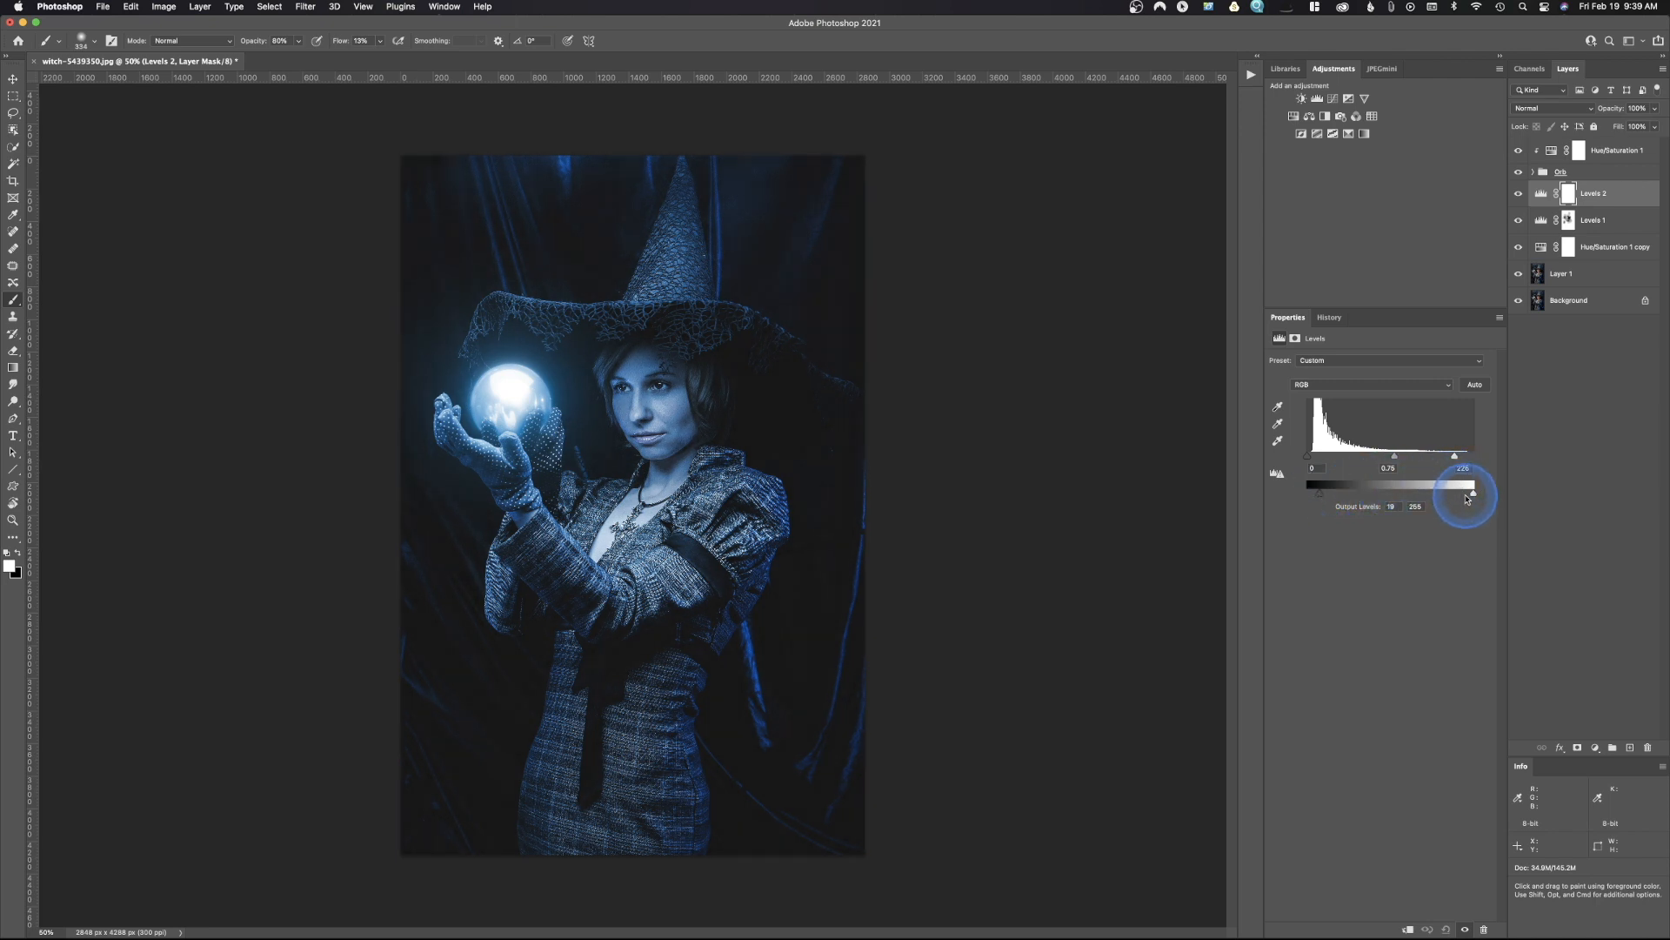
pyautogui.moveTo(1395, 456); pyautogui.dragTo(1400, 456)
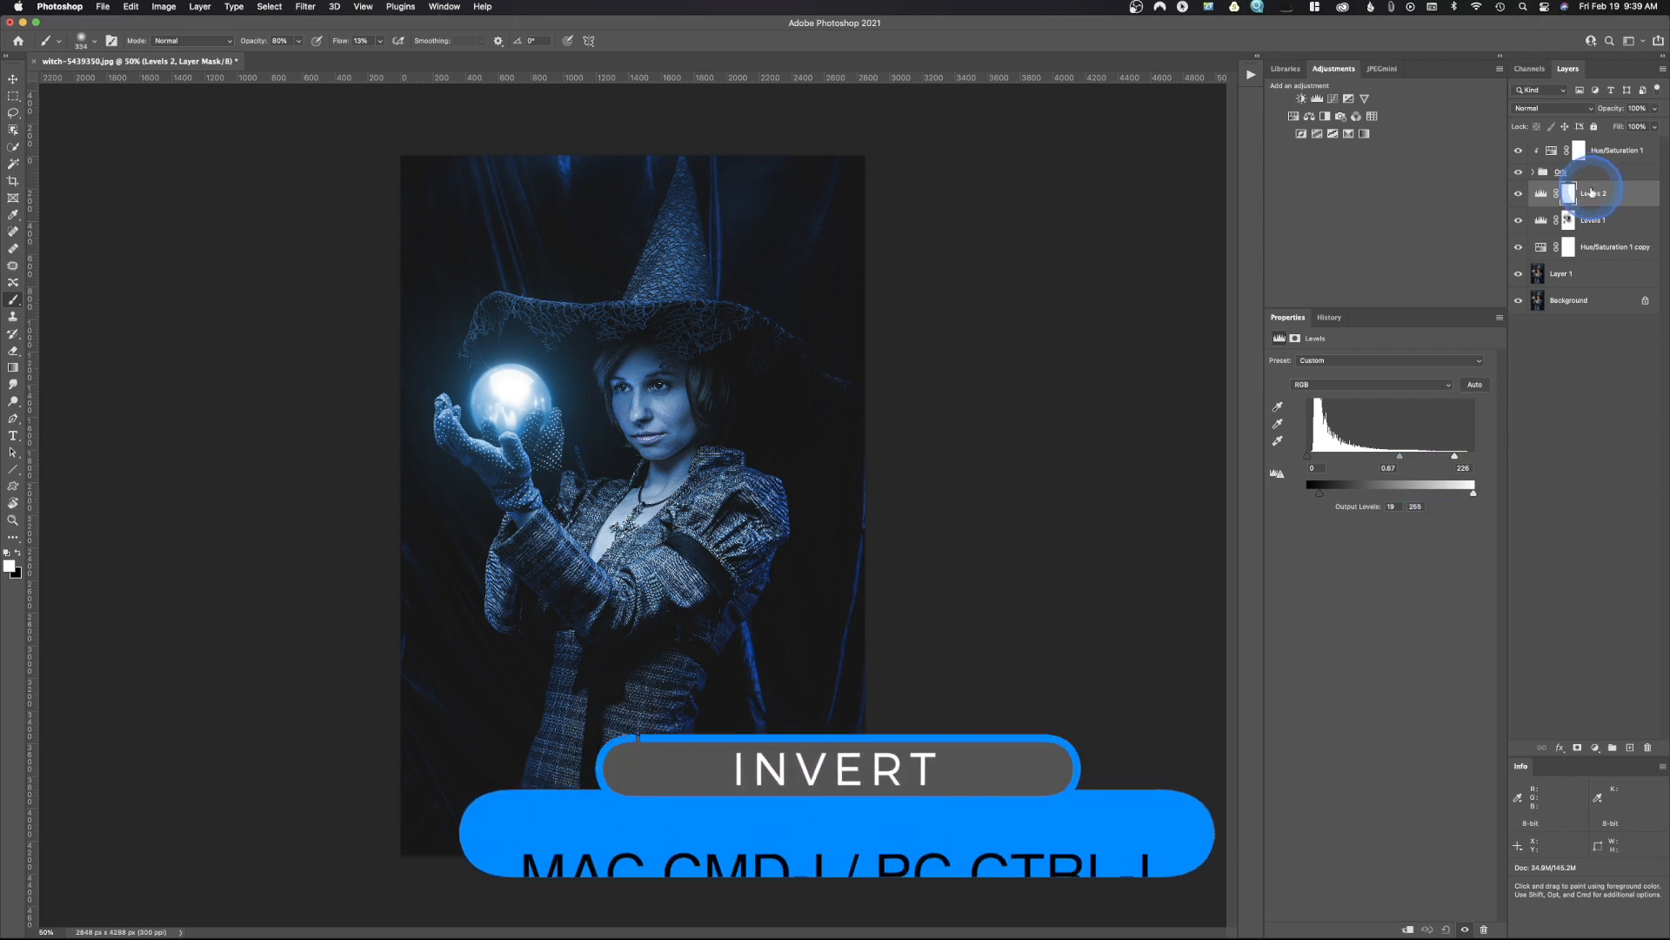
# - Invert the Levels 2 mask to black and paint white over the lower skirt and surrounding curtain to darken them
pyautogui.press('super+i')
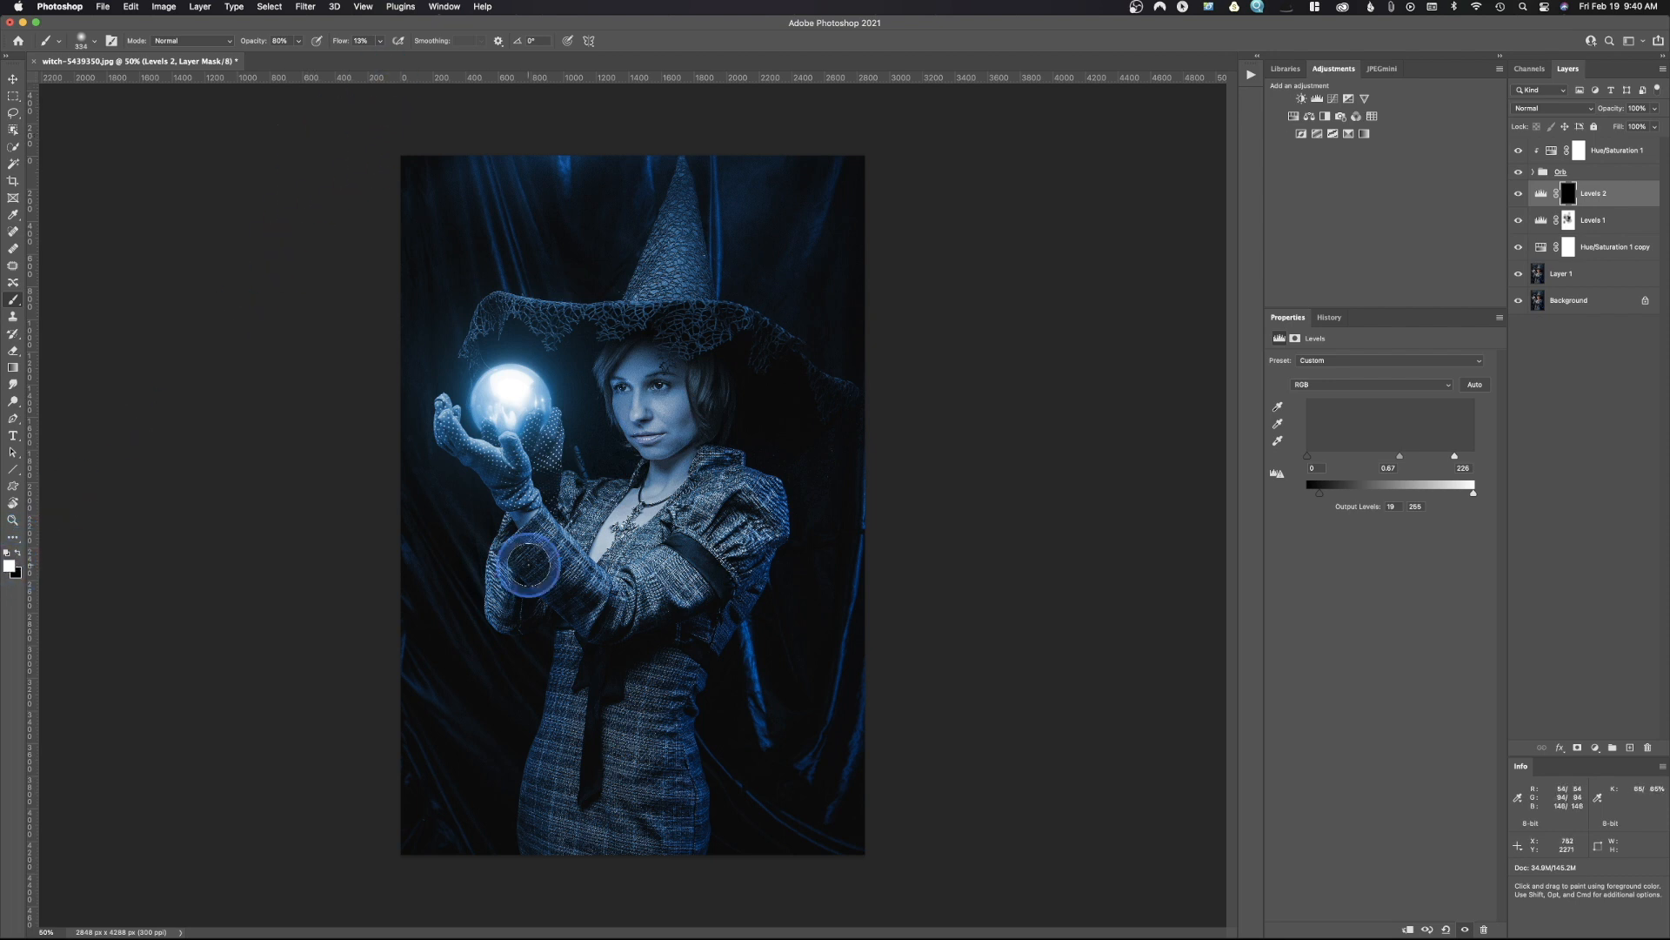
pyautogui.moveTo(518, 760); pyautogui.dragTo(609, 777)
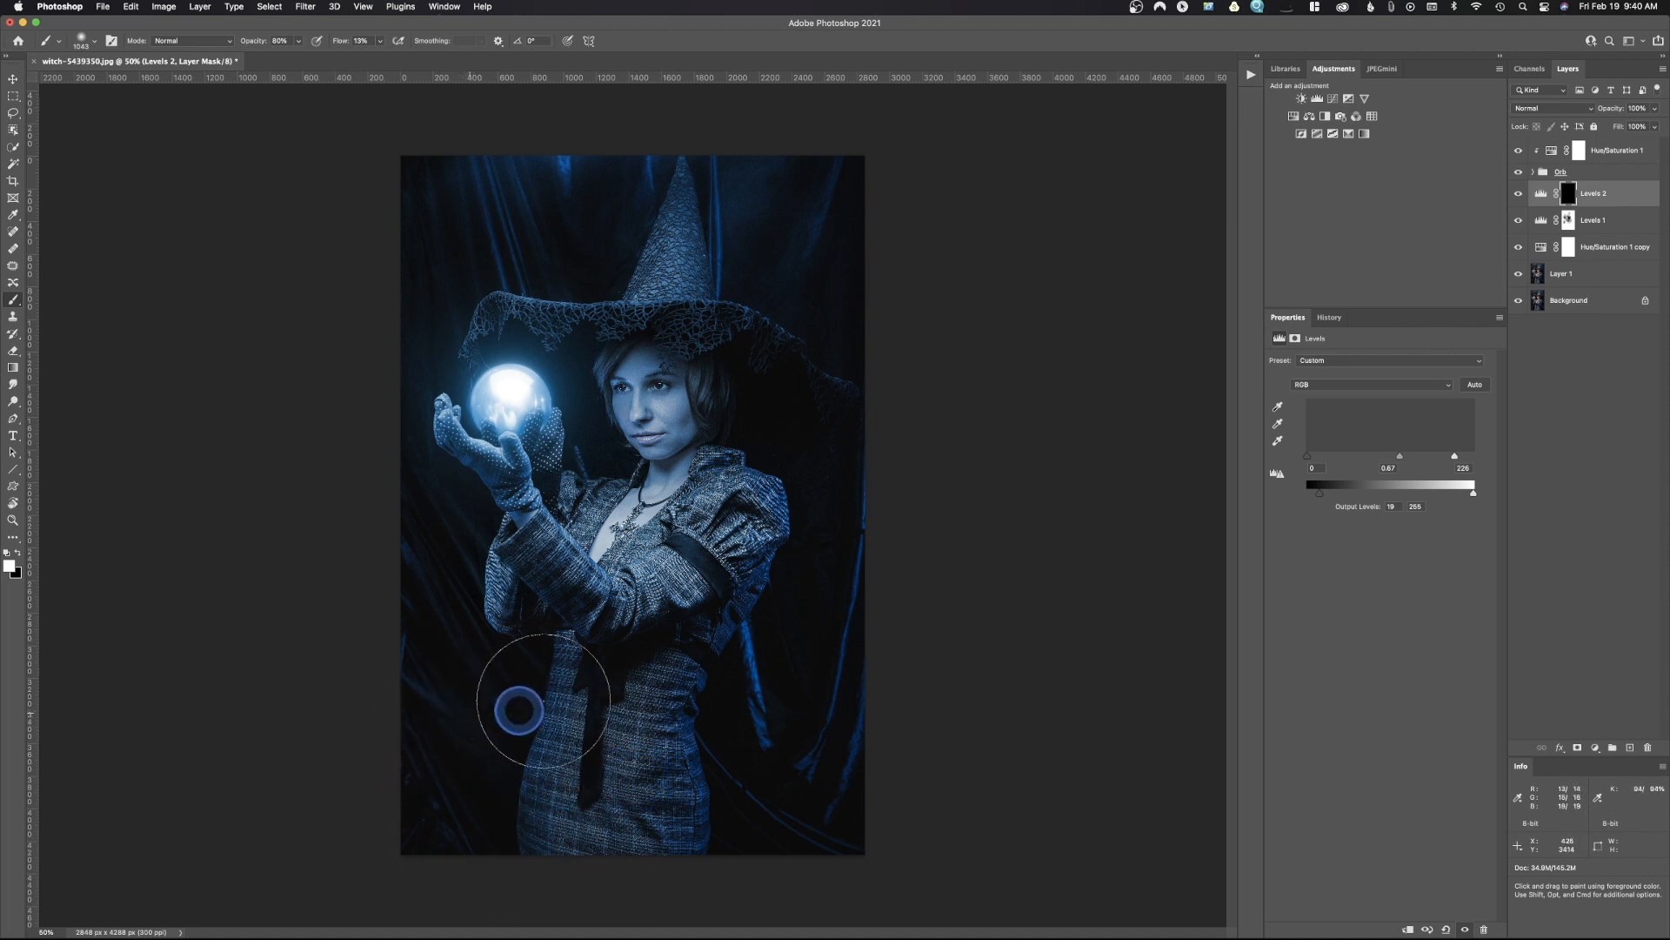
pyautogui.moveTo(535, 805)
pyautogui.mouseDown()
pyautogui.moveTo(419, 648)
pyautogui.moveTo(456, 756)
pyautogui.moveTo(439, 820)
pyautogui.moveTo(699, 811)
pyautogui.moveTo(561, 803)
pyautogui.moveTo(641, 784)
pyautogui.moveTo(522, 798)
pyautogui.moveTo(678, 777)
pyautogui.moveTo(634, 747)
pyautogui.moveTo(768, 751)
pyautogui.moveTo(714, 759)
pyautogui.moveTo(810, 668)
pyautogui.moveTo(860, 712)
pyautogui.moveTo(860, 743)
pyautogui.moveTo(736, 826)
pyautogui.moveTo(836, 527)
pyautogui.moveTo(822, 407)
pyautogui.moveTo(717, 408)
pyautogui.moveTo(791, 323)
pyautogui.moveTo(717, 219)
pyautogui.moveTo(747, 216)
pyautogui.moveTo(765, 166)
pyautogui.moveTo(777, 234)
pyautogui.moveTo(770, 144)
pyautogui.moveTo(560, 124)
pyautogui.moveTo(593, 148)
pyautogui.moveTo(549, 244)
pyautogui.moveTo(488, 250)
pyautogui.moveTo(442, 172)
pyautogui.moveTo(371, 244)
pyautogui.moveTo(408, 275)
pyautogui.moveTo(413, 552)
pyautogui.moveTo(447, 548)
pyautogui.moveTo(303, 531)
pyautogui.mouseUp()
pyautogui.moveTo(440, 420); pyautogui.dragTo(443, 421)
pyautogui.press(']')
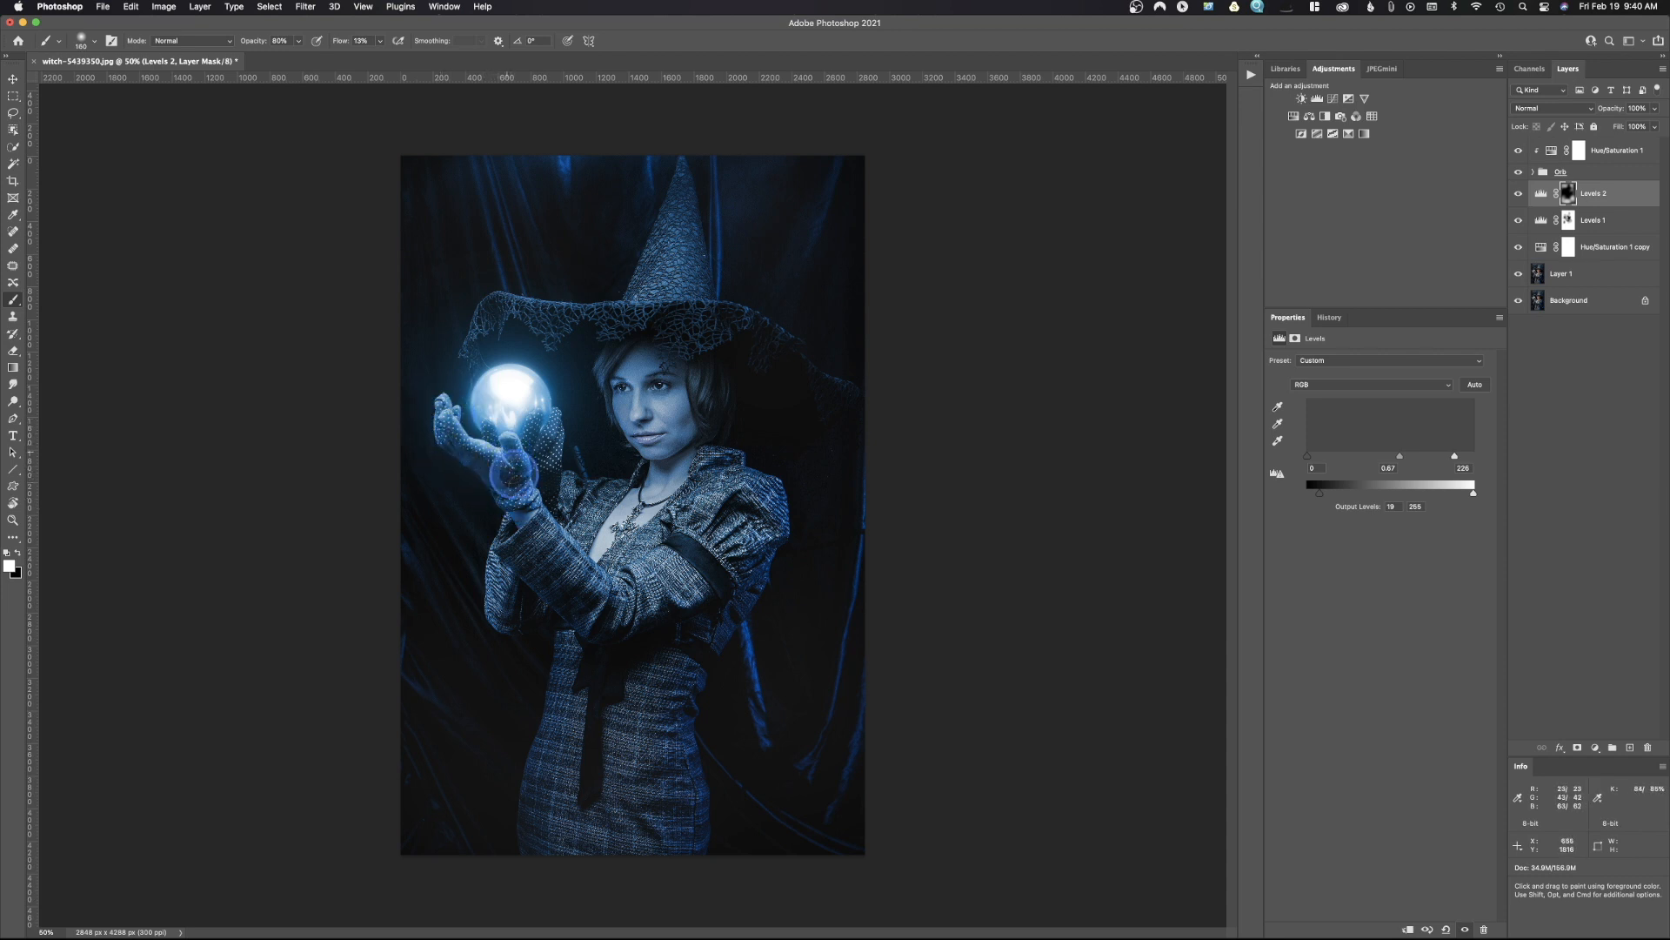
# - Brush white on the Levels 2 mask over the gloved hands and the curtain along the image's left edge to darken them
pyautogui.moveTo(494, 461)
pyautogui.mouseDown()
pyautogui.moveTo(489, 400)
pyautogui.moveTo(466, 522)
pyautogui.moveTo(500, 469)
pyautogui.moveTo(479, 466)
pyautogui.moveTo(498, 507)
pyautogui.moveTo(422, 430)
pyautogui.moveTo(455, 451)
pyautogui.mouseUp()
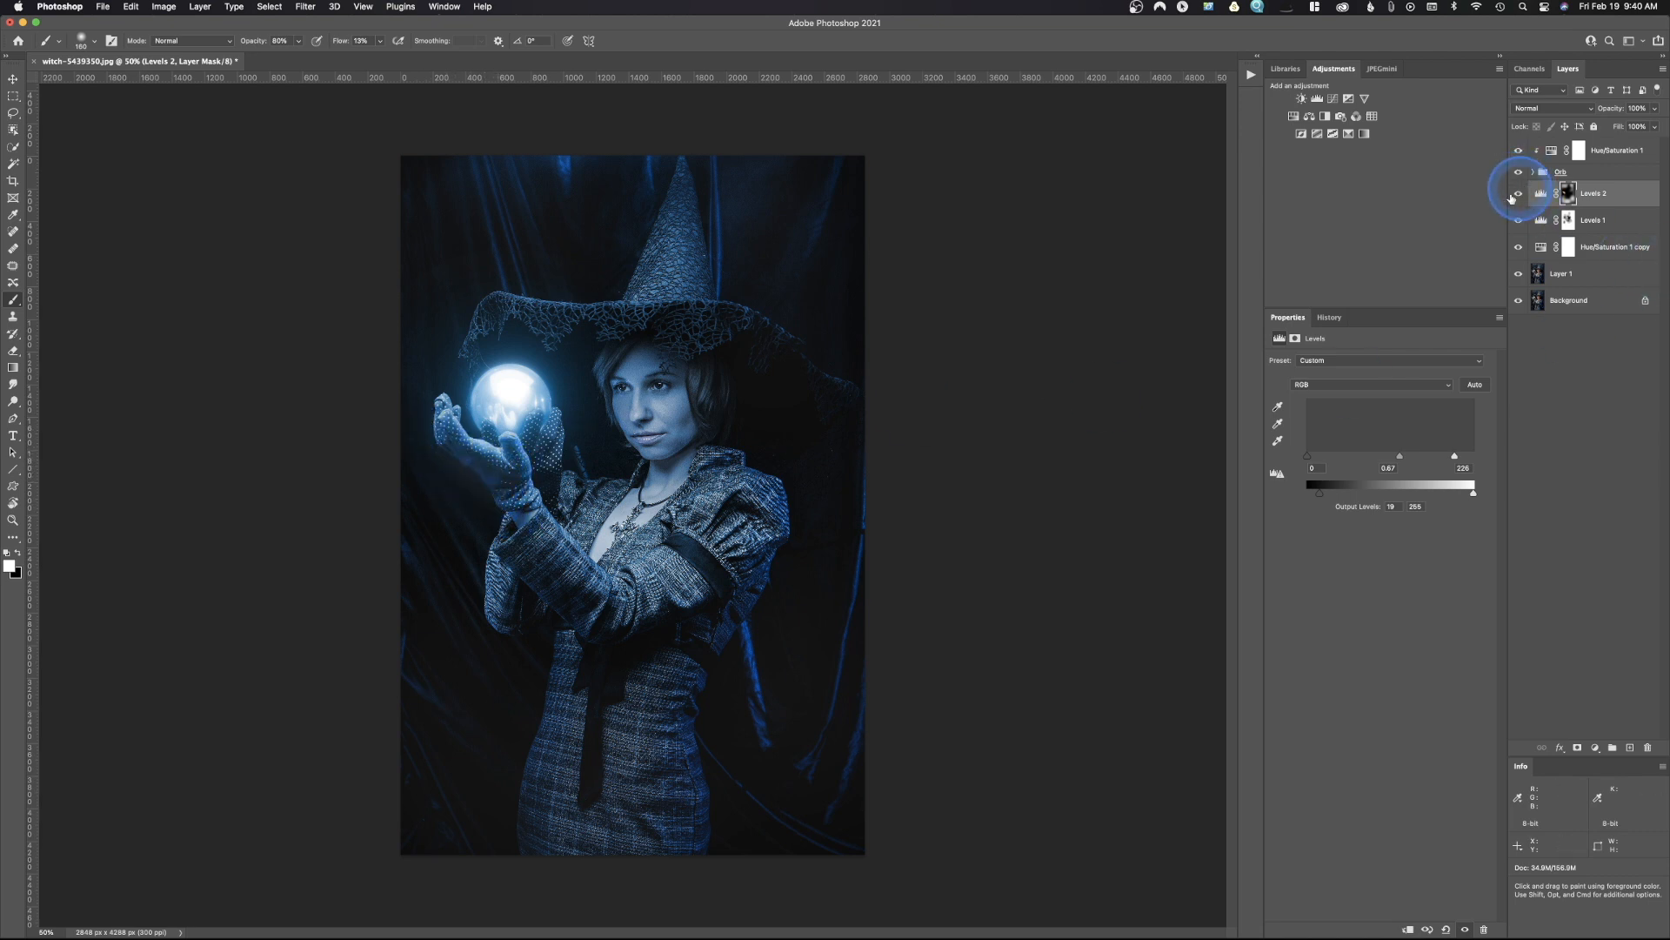
pyautogui.moveTo(506, 446); pyautogui.dragTo(530, 451)
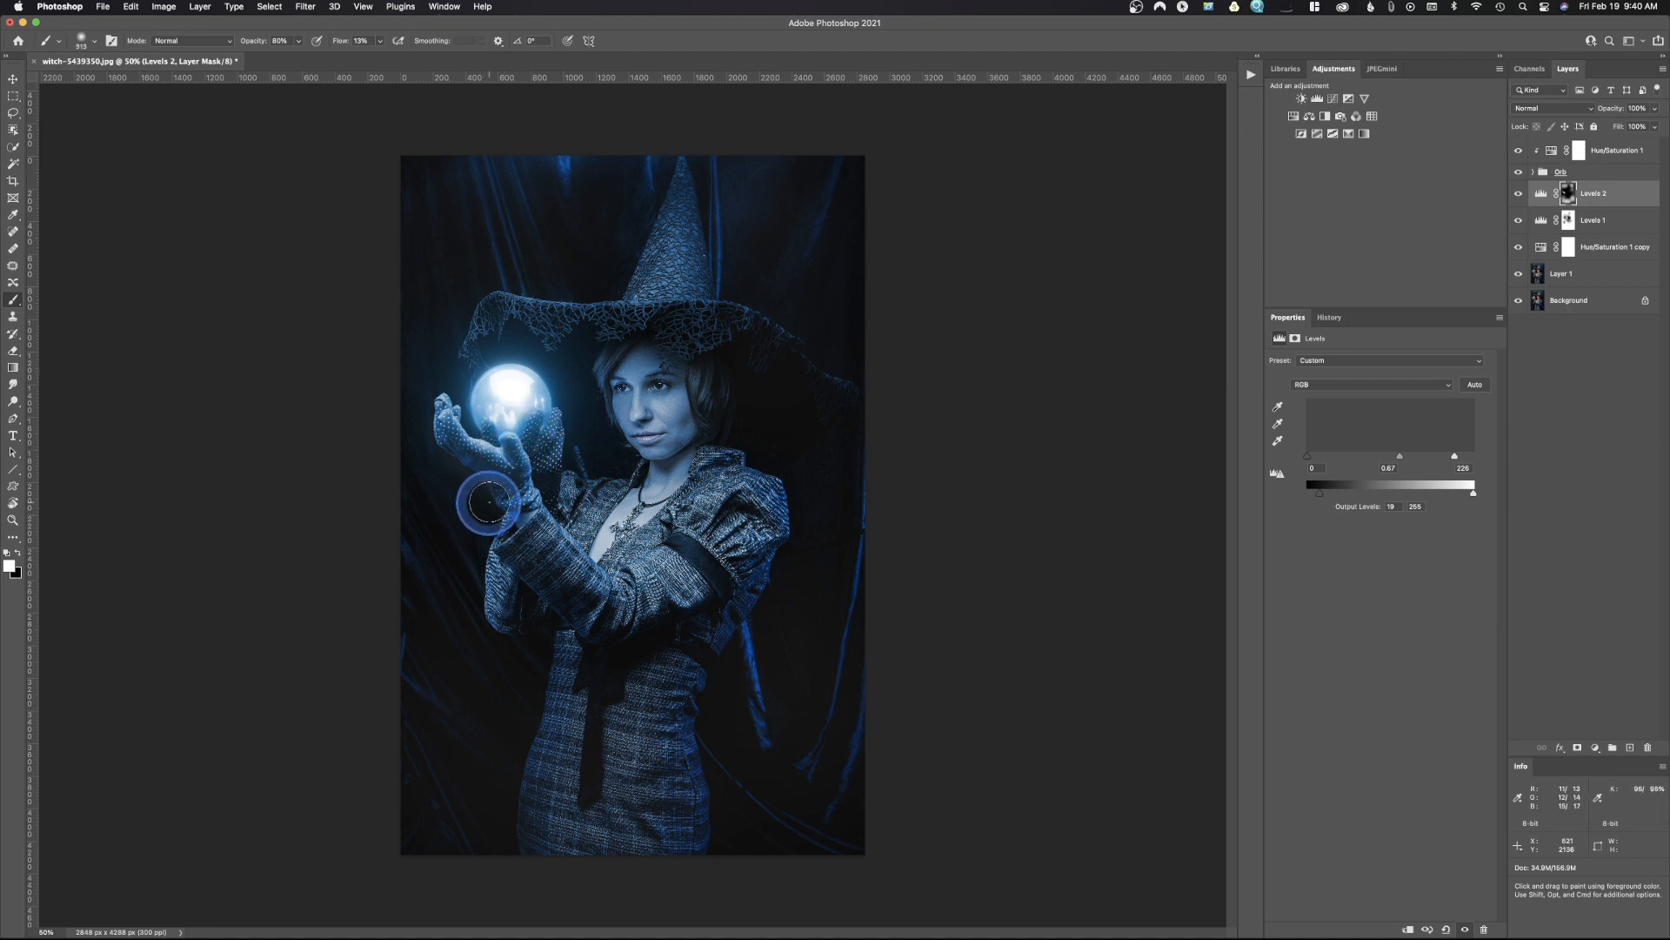
pyautogui.moveTo(436, 560); pyautogui.dragTo(429, 566)
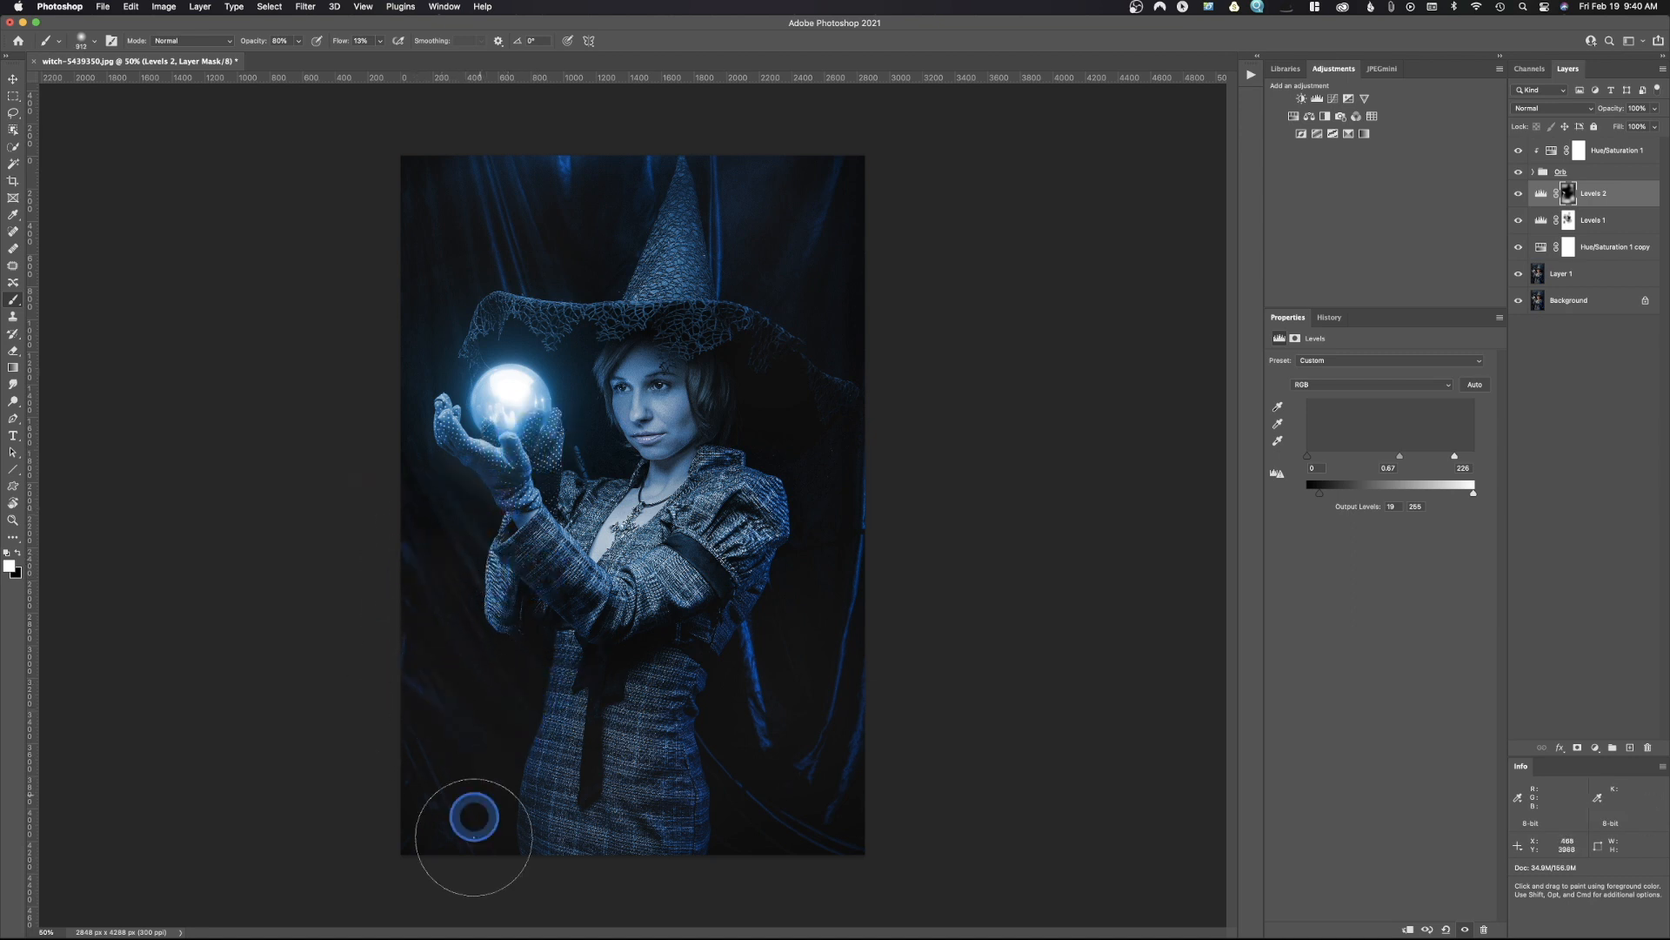
pyautogui.moveTo(425, 820)
pyautogui.mouseDown()
pyautogui.moveTo(467, 795)
pyautogui.moveTo(522, 837)
pyautogui.moveTo(690, 796)
pyautogui.moveTo(641, 749)
pyautogui.moveTo(731, 738)
pyautogui.moveTo(821, 661)
pyautogui.moveTo(795, 676)
pyautogui.moveTo(778, 648)
pyautogui.moveTo(875, 617)
pyautogui.moveTo(894, 509)
pyautogui.moveTo(762, 384)
pyautogui.moveTo(784, 409)
pyautogui.moveTo(793, 150)
pyautogui.moveTo(645, 117)
pyautogui.moveTo(565, 215)
pyautogui.moveTo(456, 192)
pyautogui.moveTo(418, 292)
pyautogui.mouseUp()
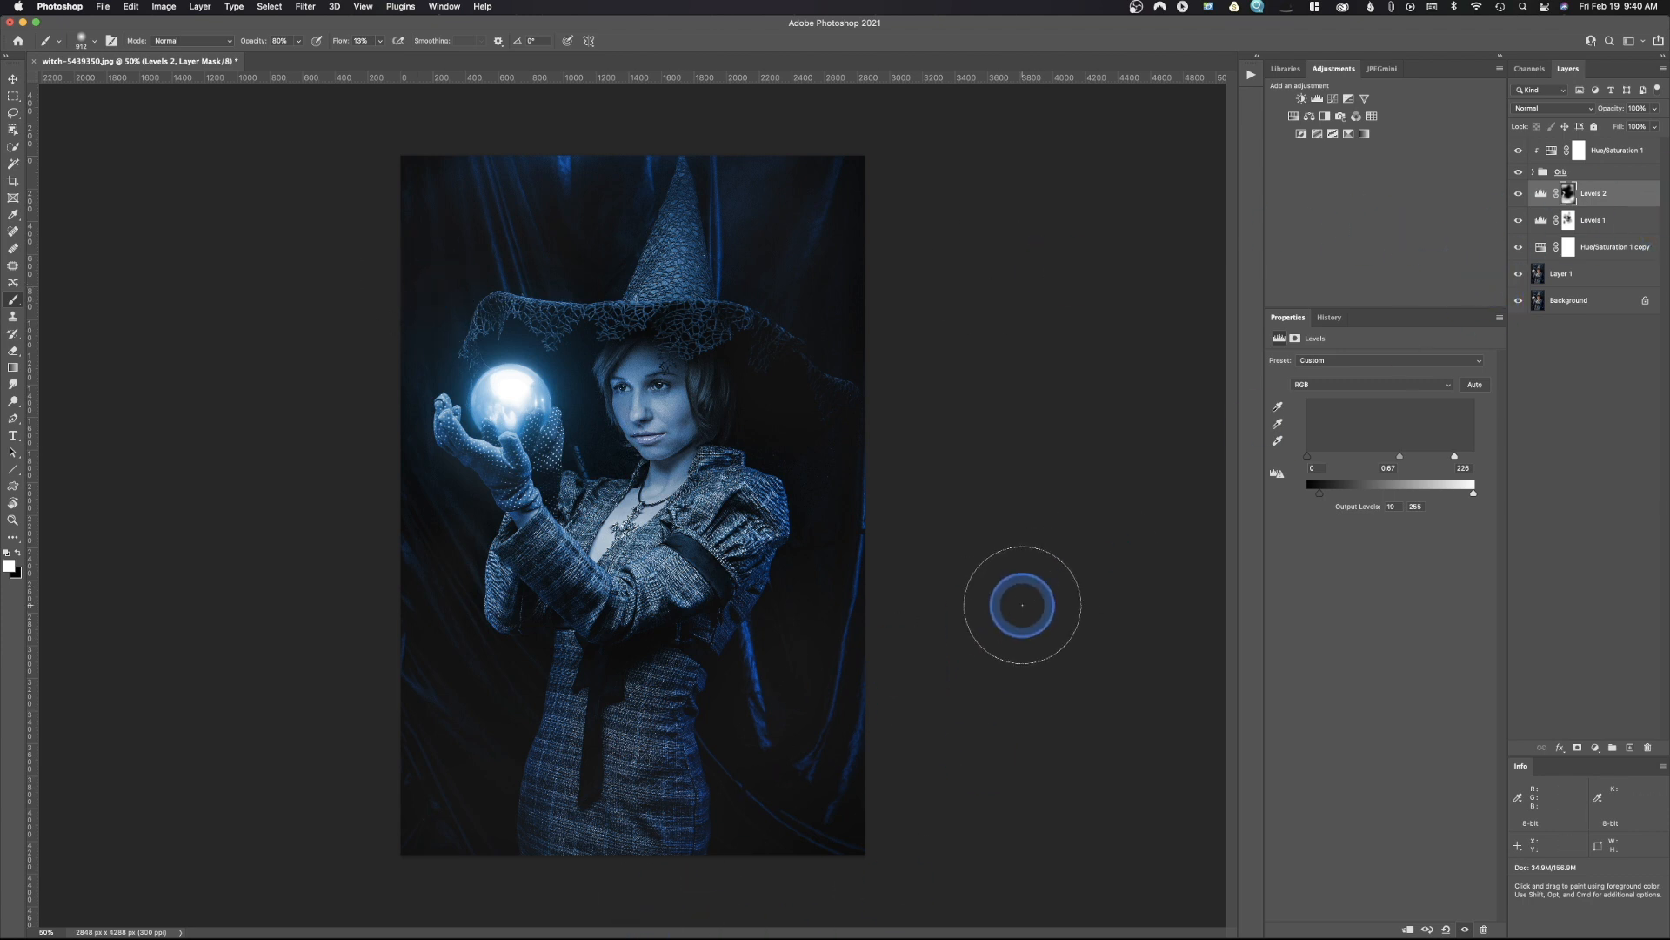
# - Add a third Levels adjustment layer above Levels 2 with output white lowered to about 169, and invert its mask to black
pyautogui.click(1318, 98)
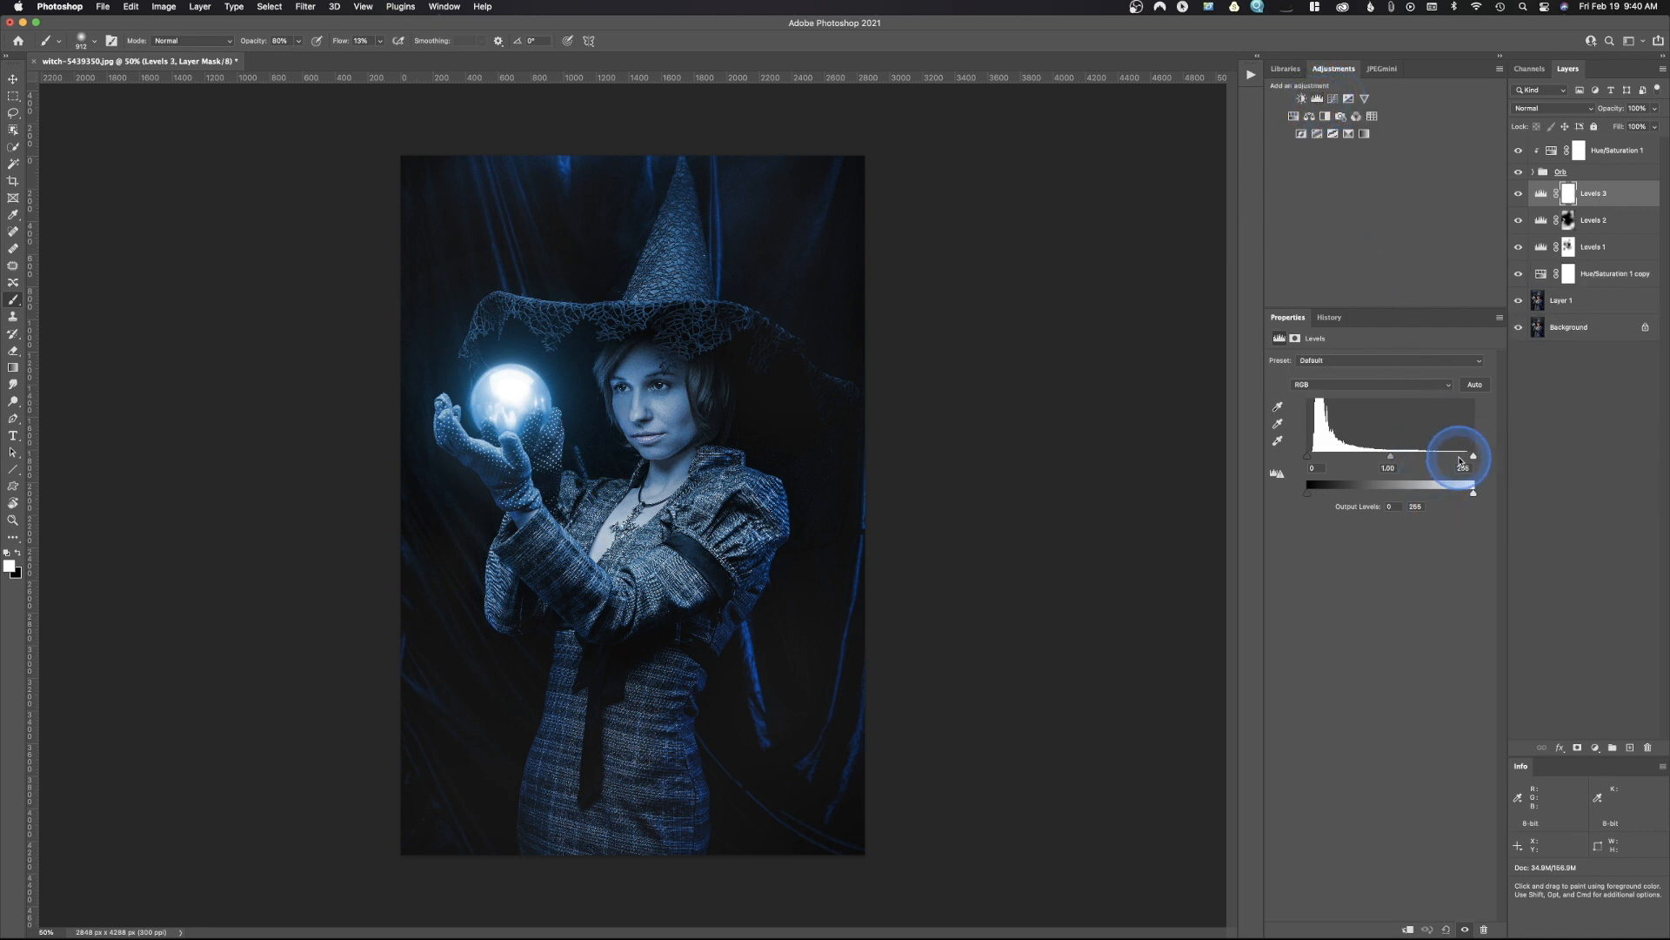
pyautogui.moveTo(1461, 499); pyautogui.dragTo(1431, 507)
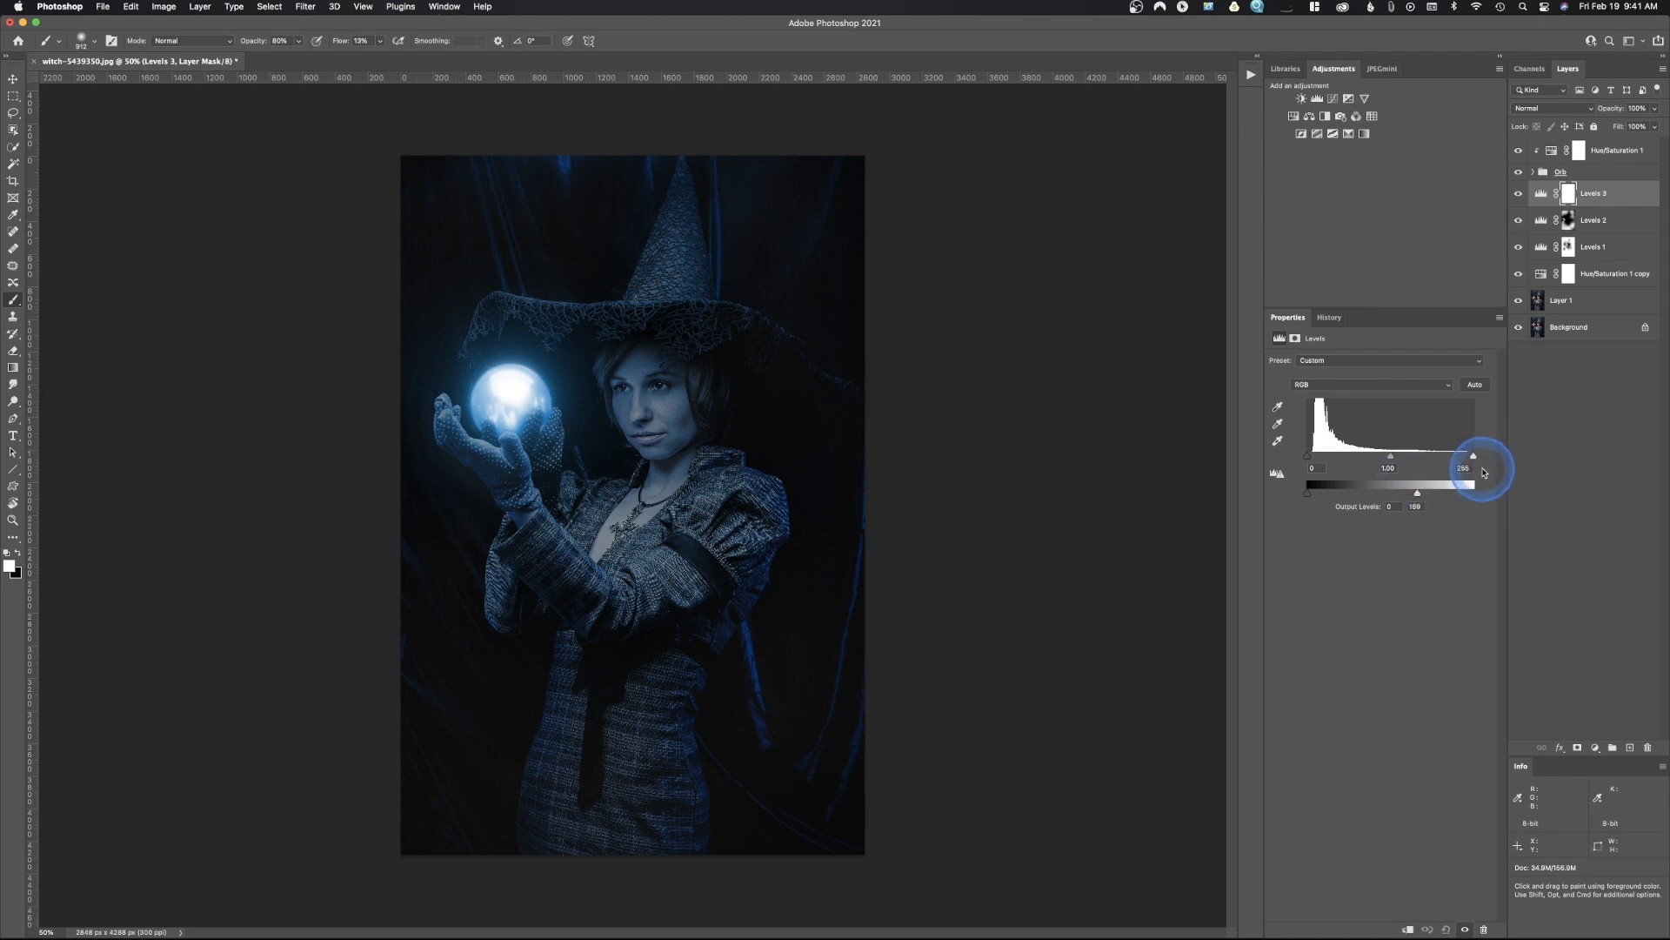
pyautogui.press('super+i')
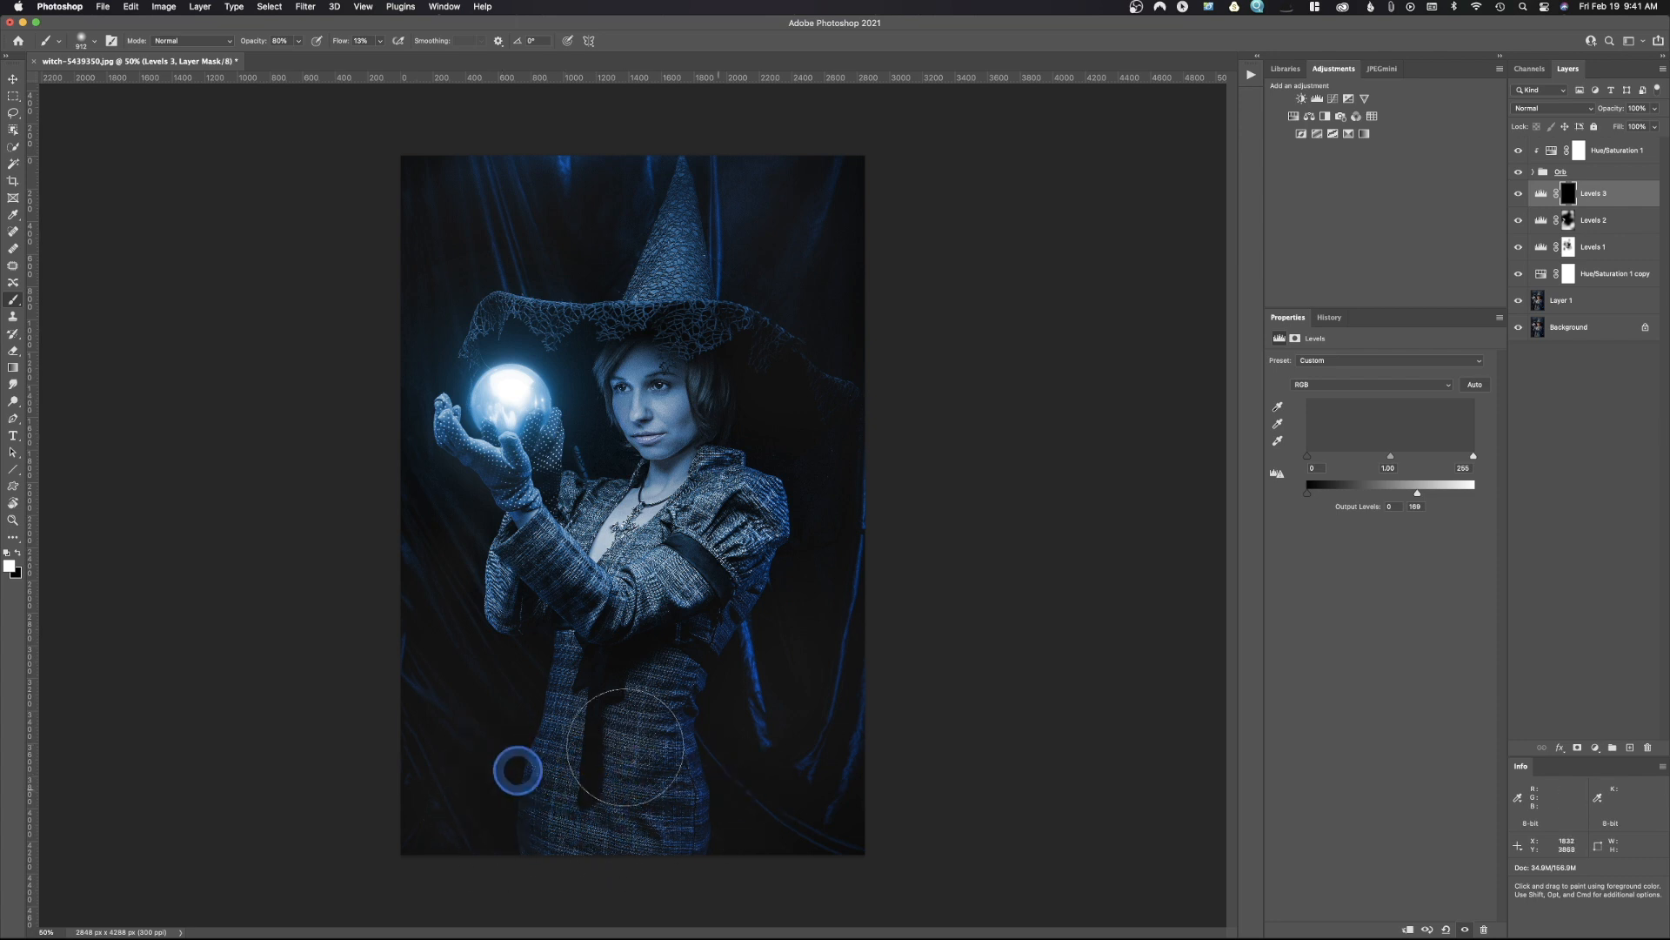
# - Paint white on the Levels 3 mask over the skirt, lower jacket and outer curtain to deepen the shadows there
pyautogui.moveTo(550, 758)
pyautogui.mouseDown()
pyautogui.moveTo(593, 795)
pyautogui.moveTo(603, 776)
pyautogui.mouseUp()
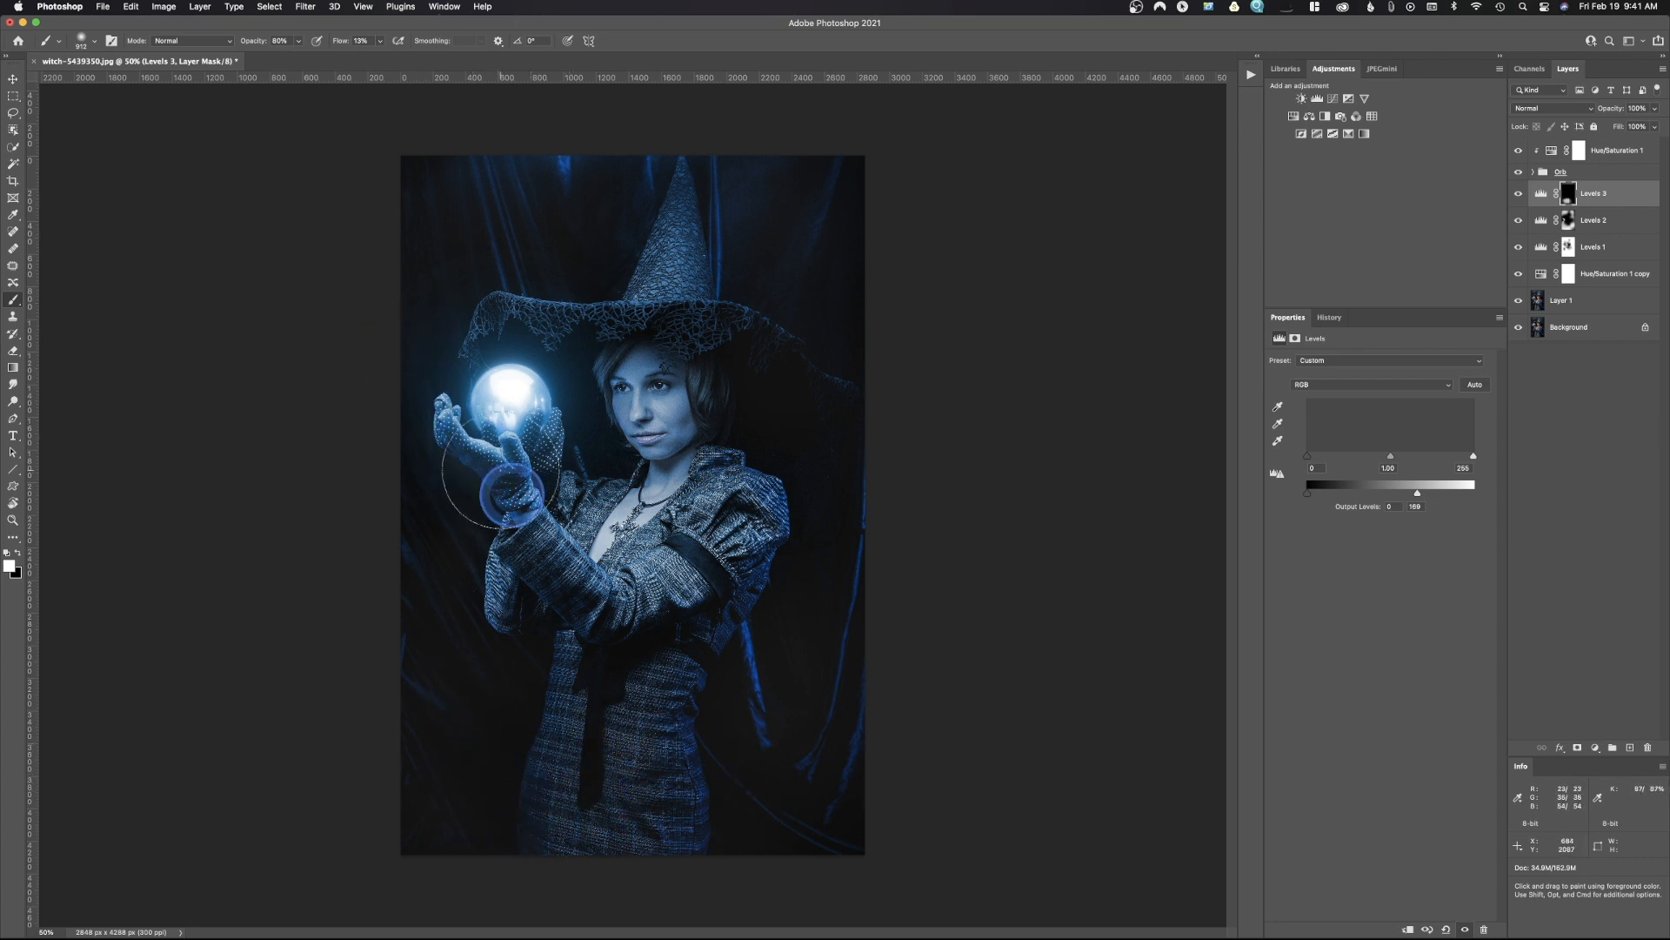
pyautogui.moveTo(559, 686)
pyautogui.mouseDown()
pyautogui.moveTo(618, 765)
pyautogui.moveTo(705, 794)
pyautogui.moveTo(615, 745)
pyautogui.moveTo(568, 798)
pyautogui.moveTo(696, 784)
pyautogui.mouseUp()
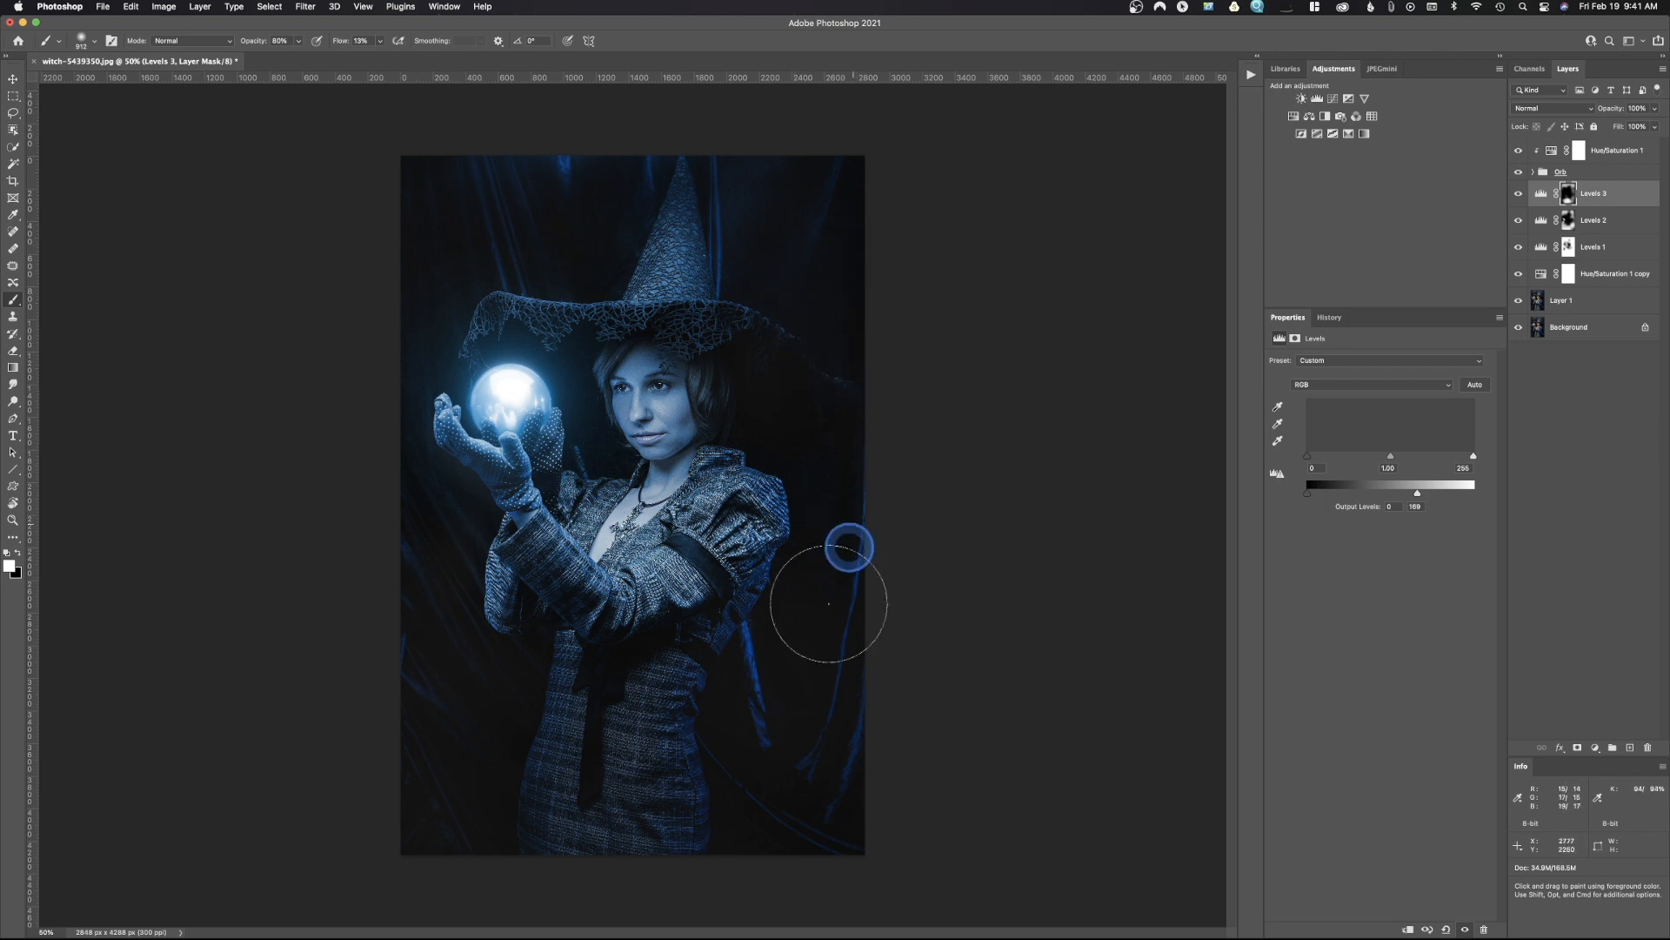
pyautogui.moveTo(642, 643); pyautogui.dragTo(520, 637)
pyautogui.moveTo(560, 600); pyautogui.dragTo(608, 624)
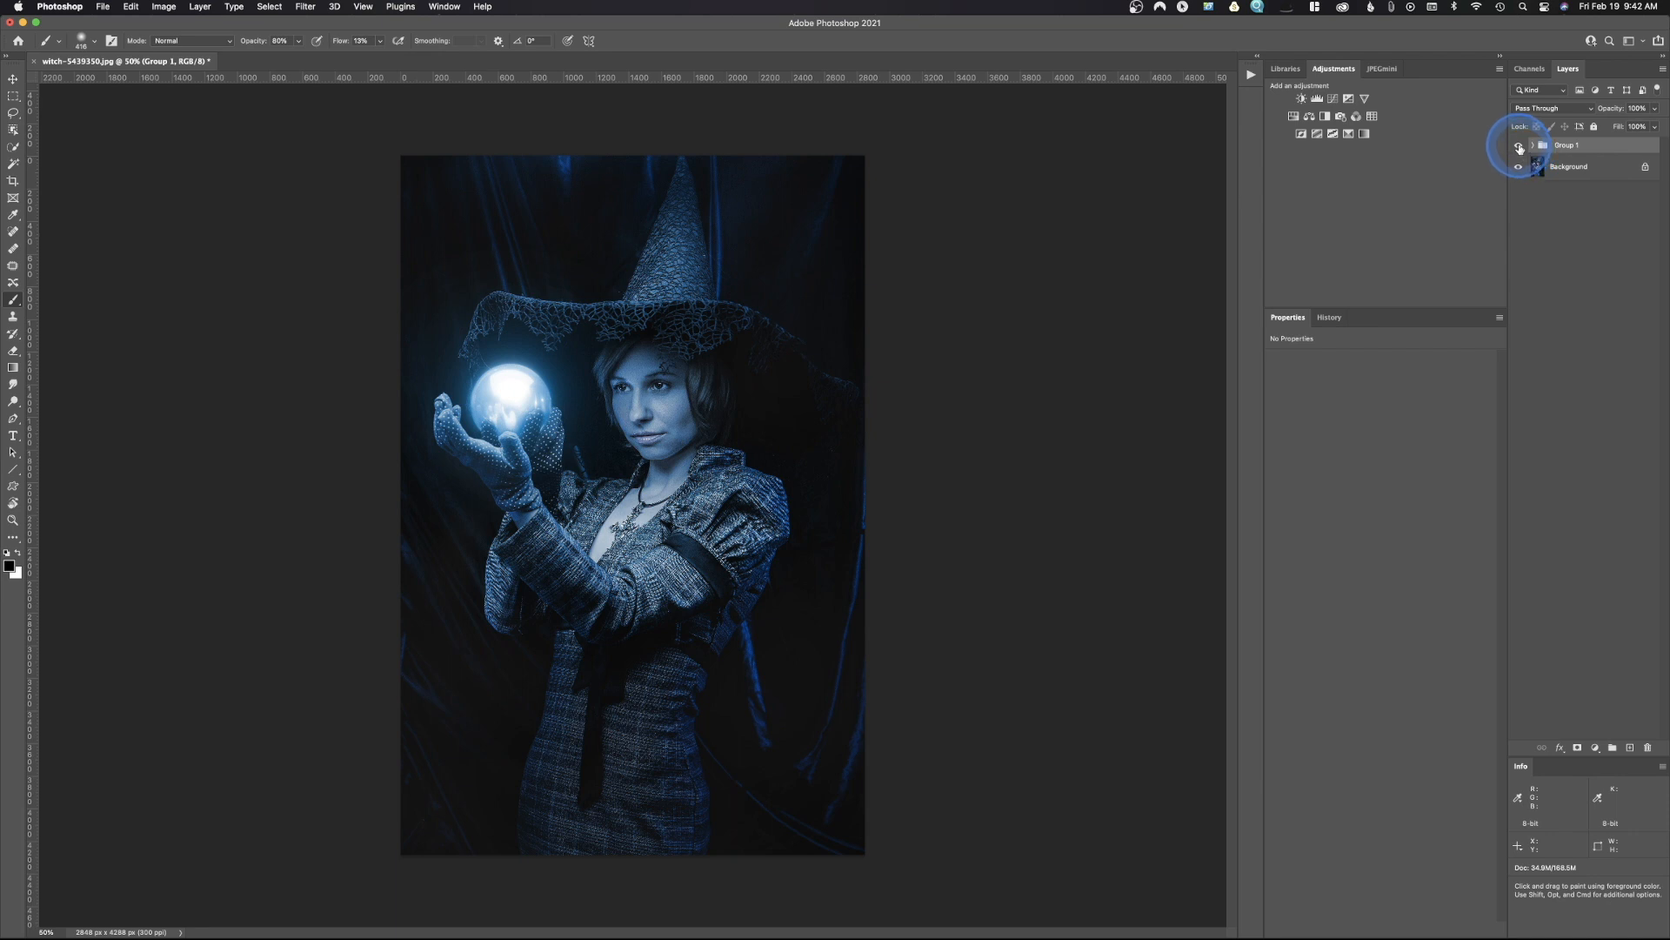
# - Compare the image with Group 1 hidden and shown
pyautogui.click(1519, 146)
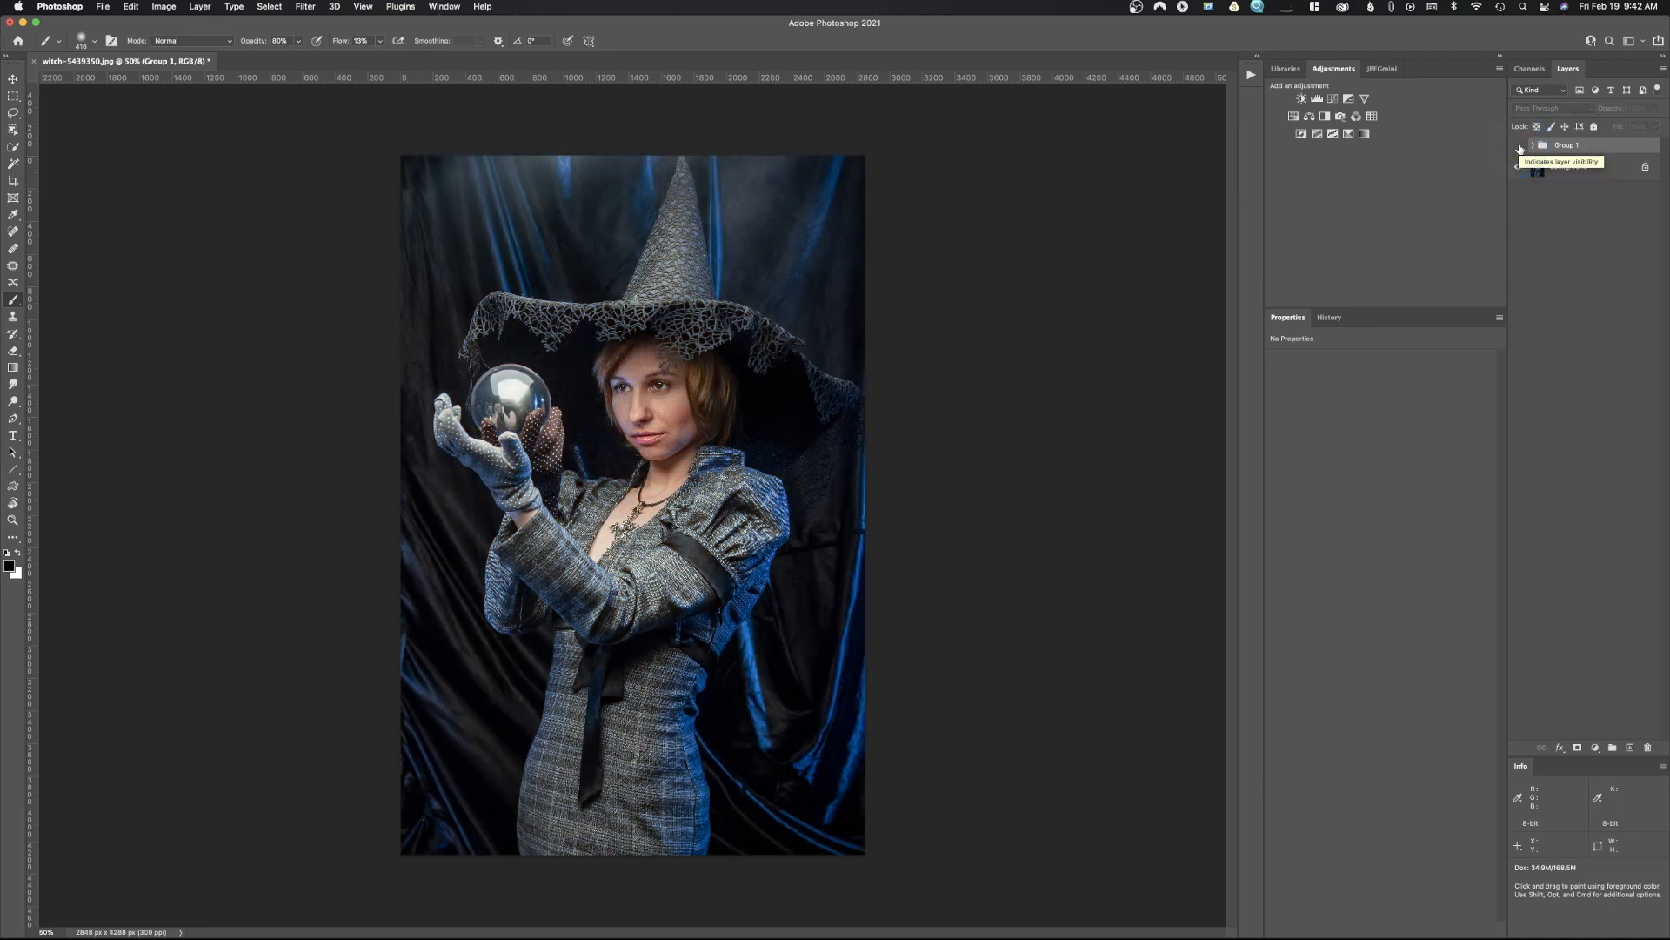
pyautogui.click(1519, 146)
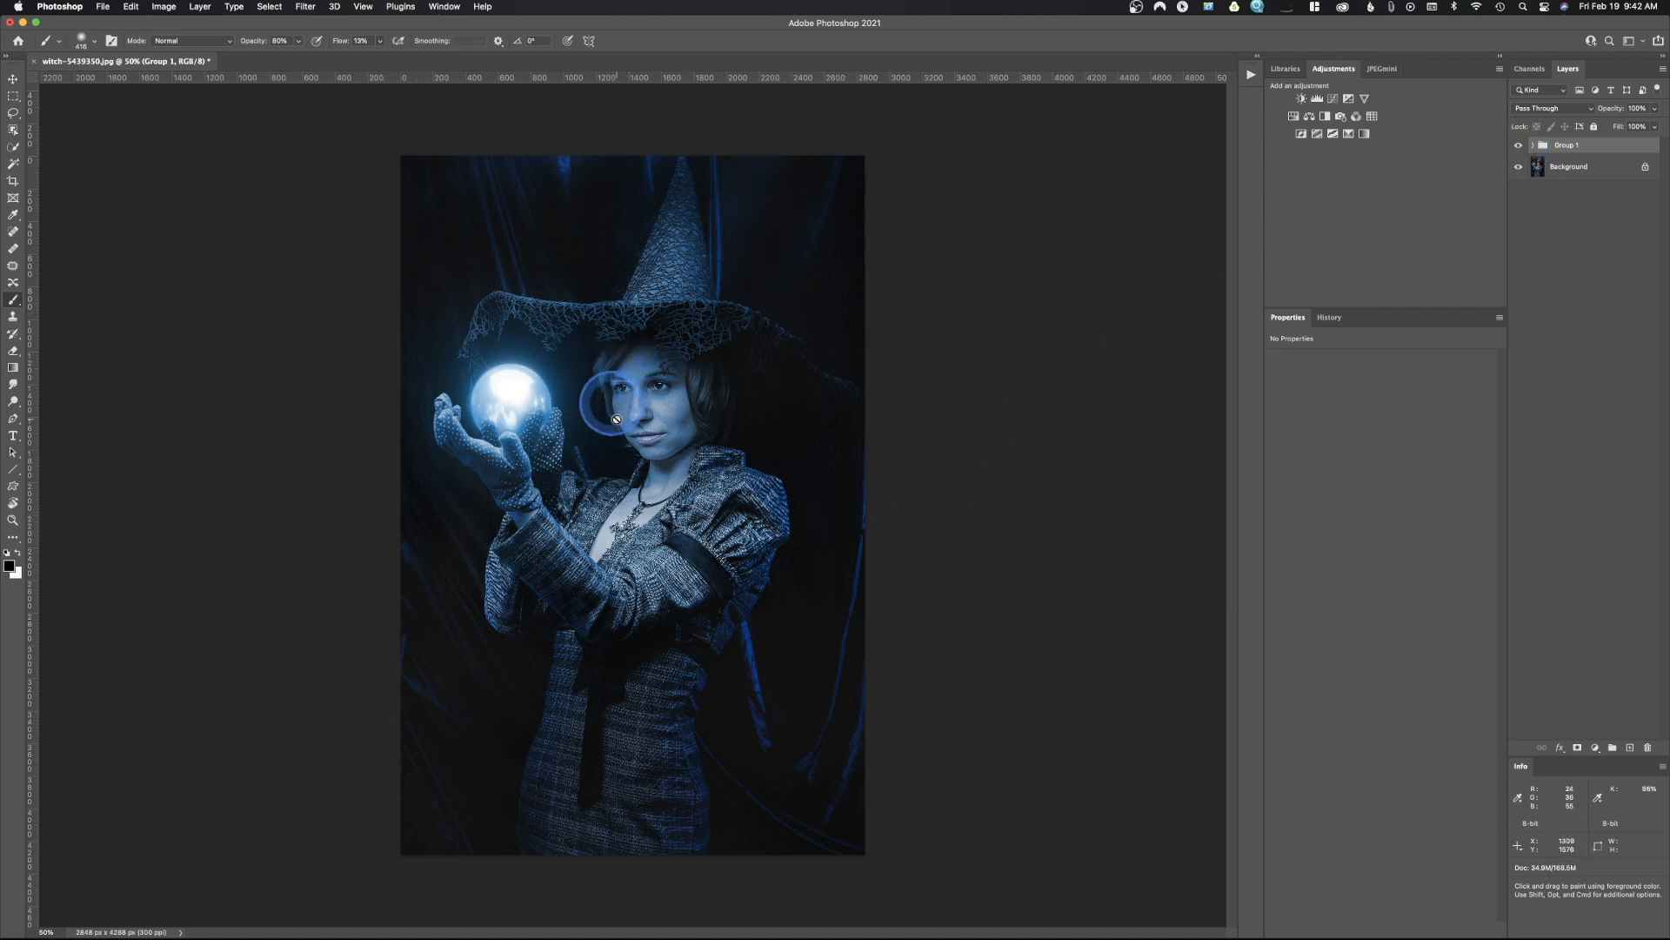
# - Add a Curves adjustment above Group 1, raising points to about 87→98 and 157→168, and invert its mask to black
pyautogui.click(1332, 100)
pyautogui.moveTo(1383, 479); pyautogui.dragTo(1369, 495)
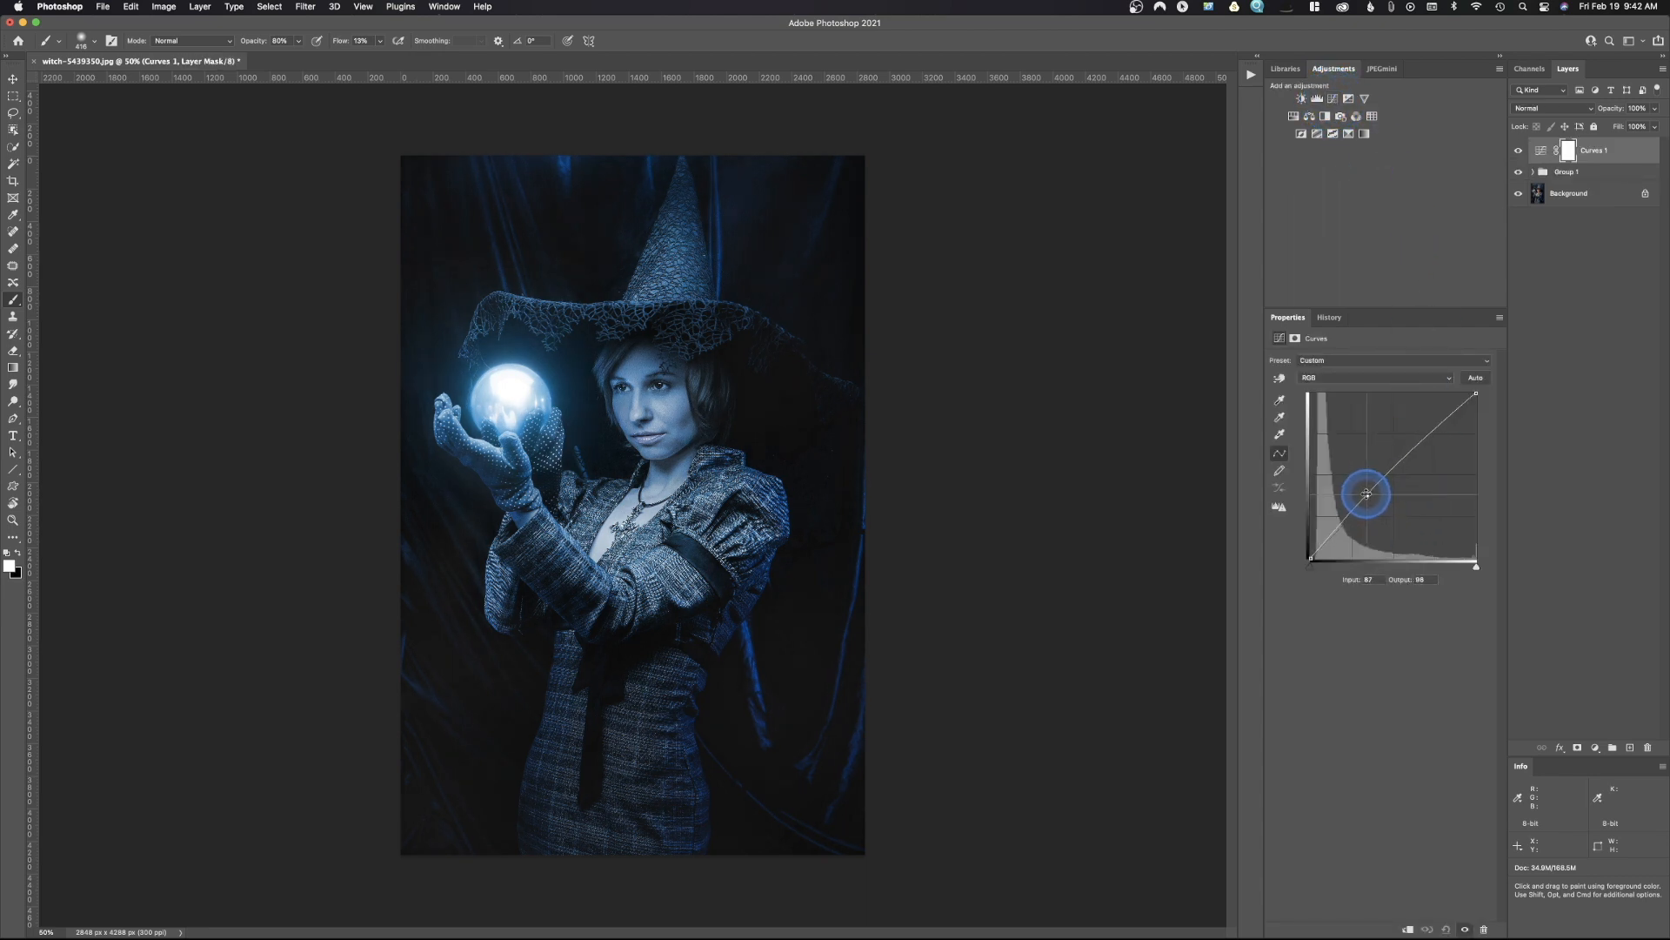
pyautogui.moveTo(1411, 450); pyautogui.dragTo(1411, 447)
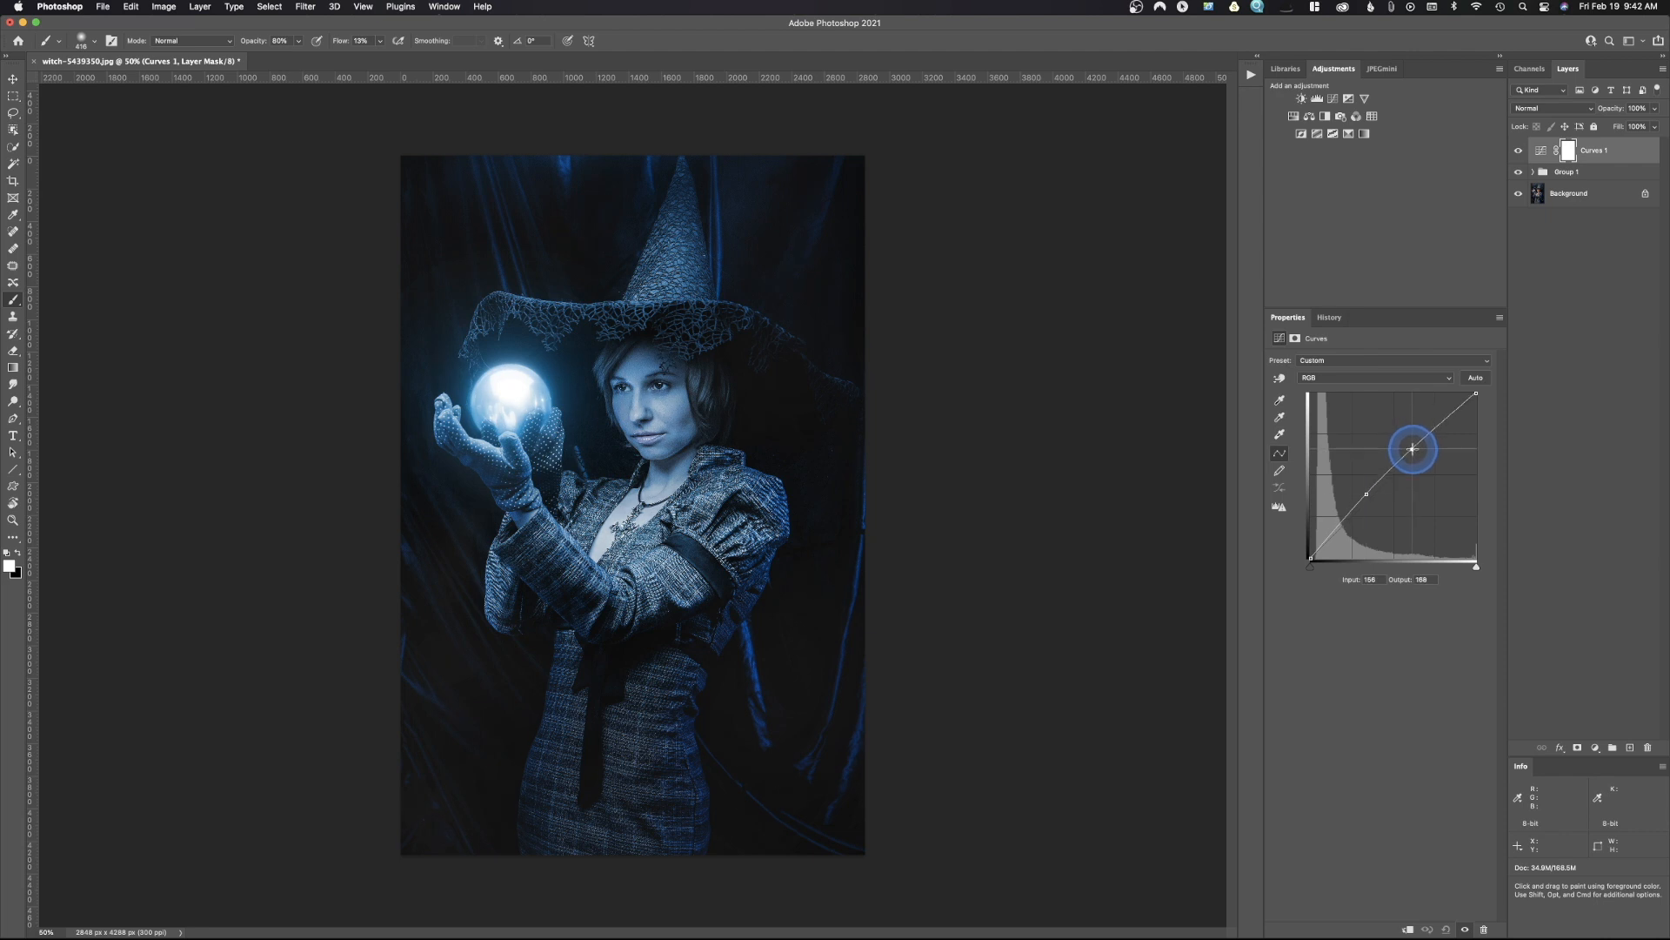
pyautogui.press('super+i')
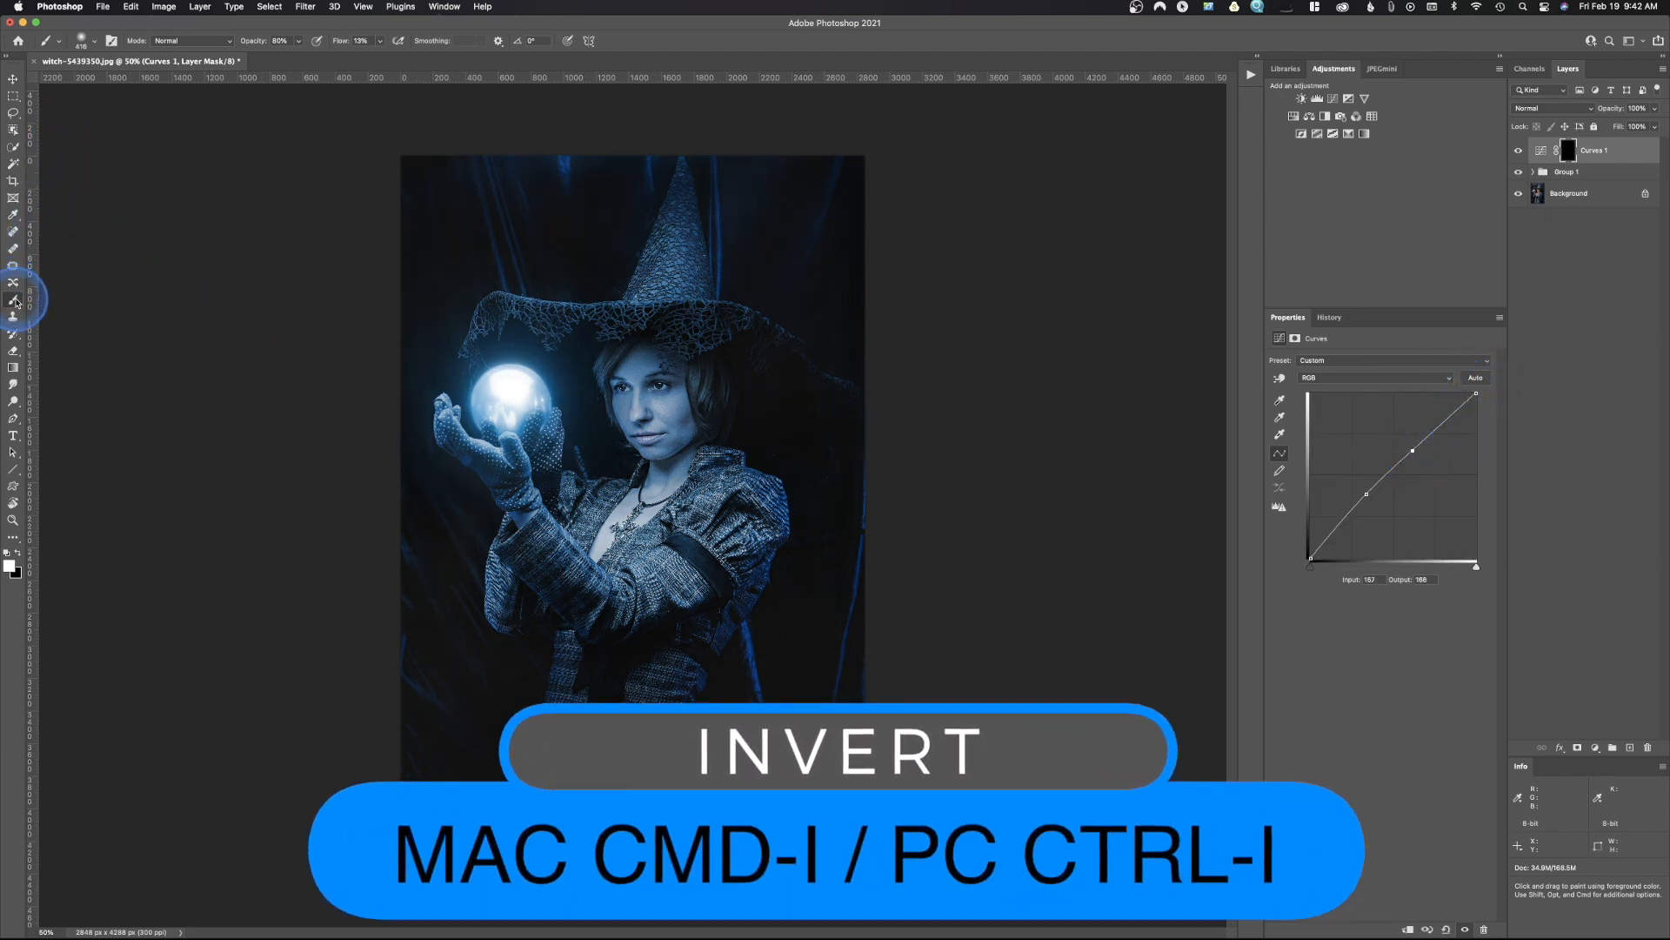
# - Brush white at 100% opacity and flow on the Curves 1 mask over the witch's face, and compare with the layer hidden and shown
pyautogui.moveTo(256, 46); pyautogui.dragTo(344, 48)
pyautogui.moveTo(639, 385); pyautogui.dragTo(632, 393)
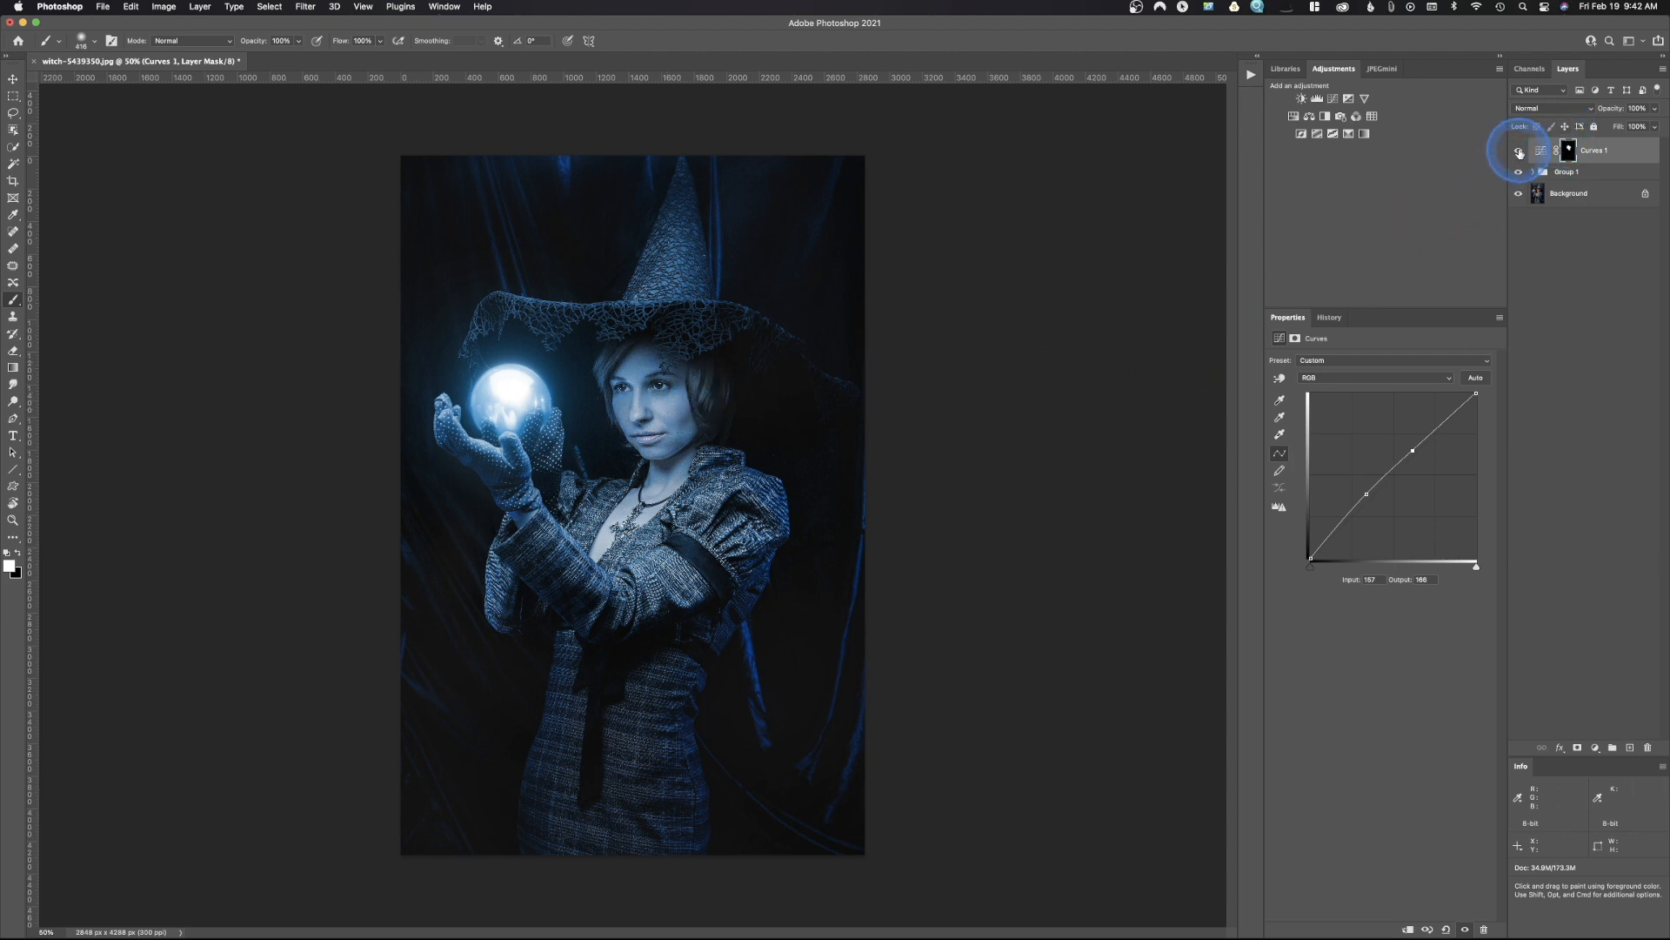
pyautogui.click(1518, 154)
pyautogui.click(1518, 154)
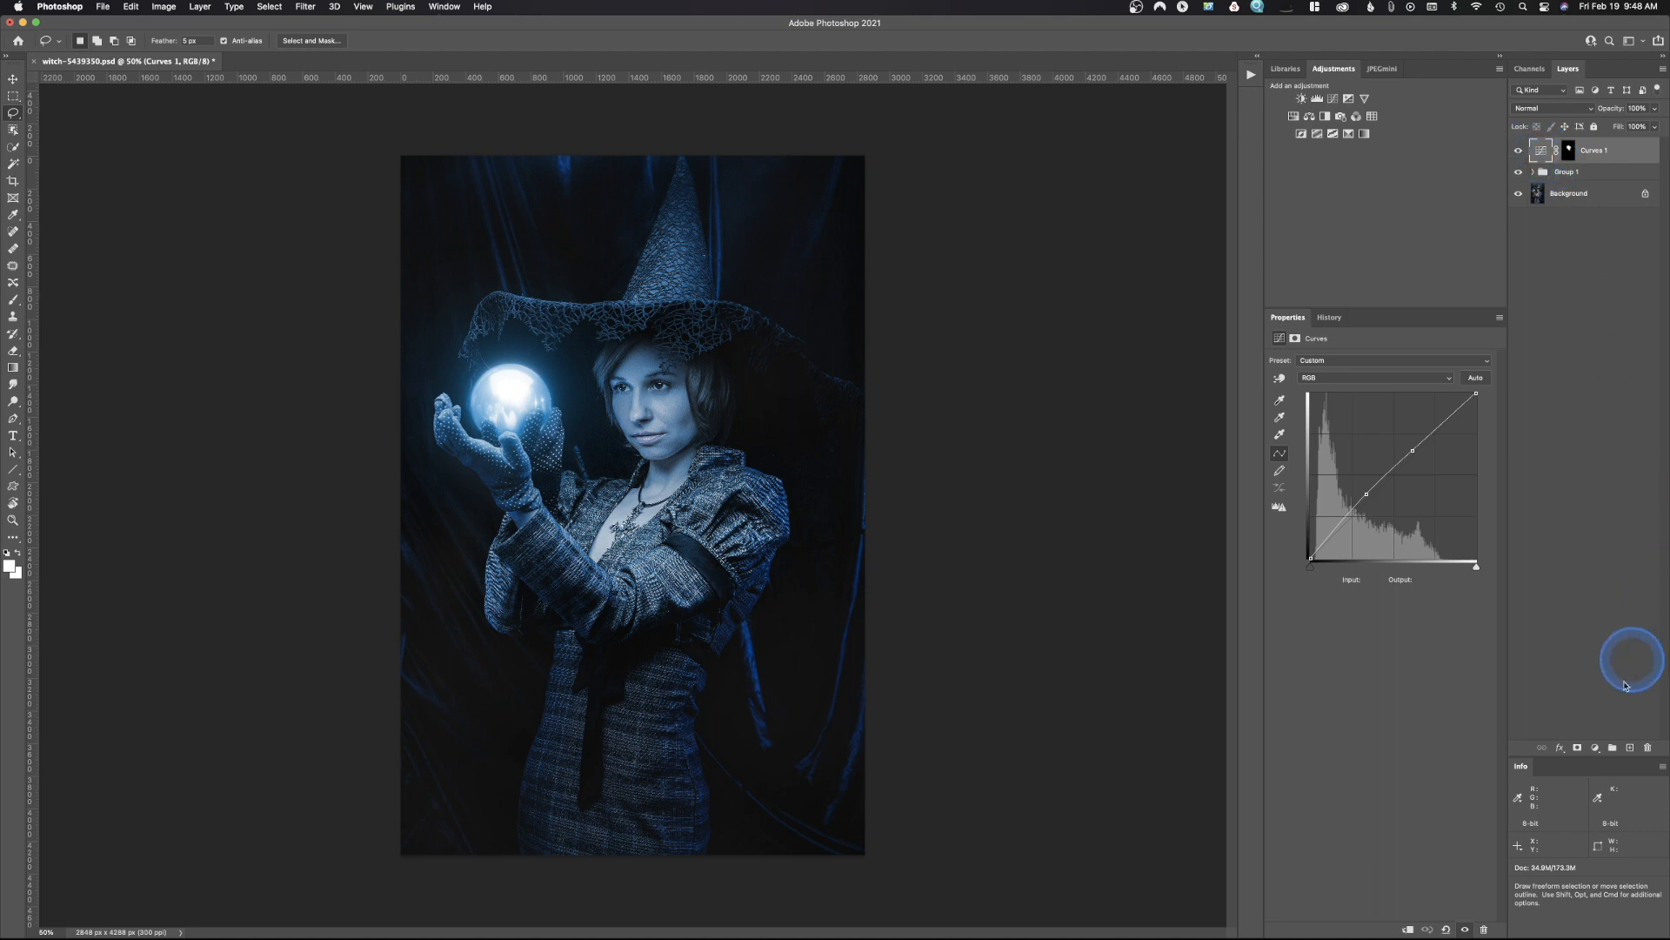
# - Create a new layer above Curves 1 and sample the crystal ball's bright centre as the Brush colour
pyautogui.click(1627, 748)
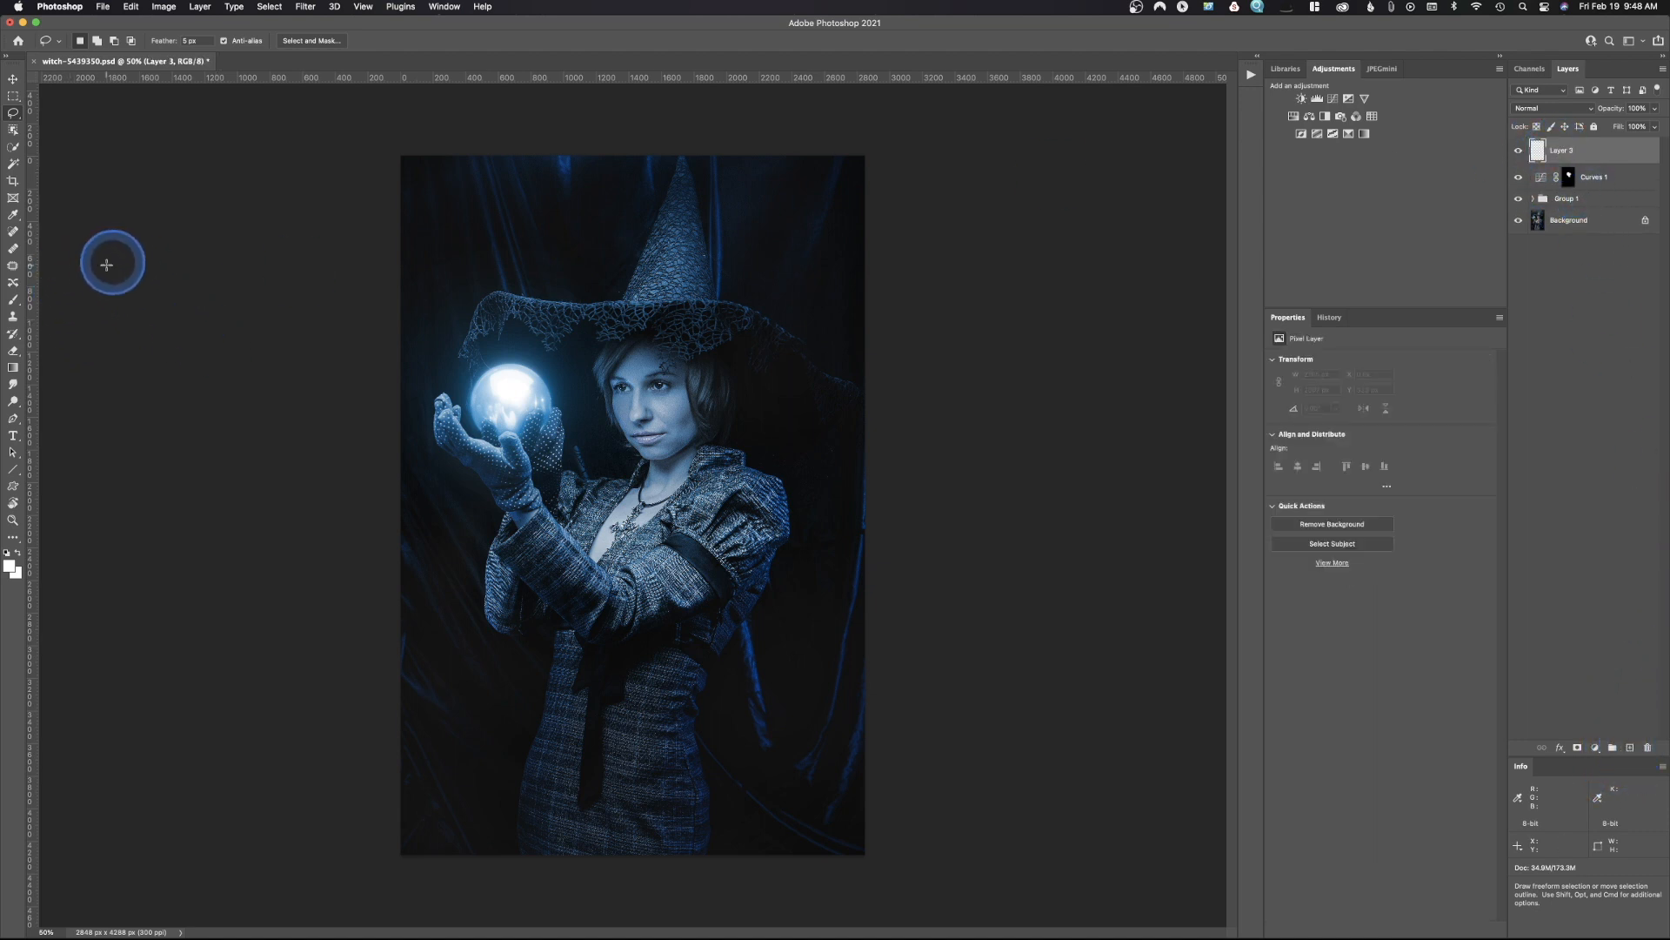
pyautogui.click(14, 301)
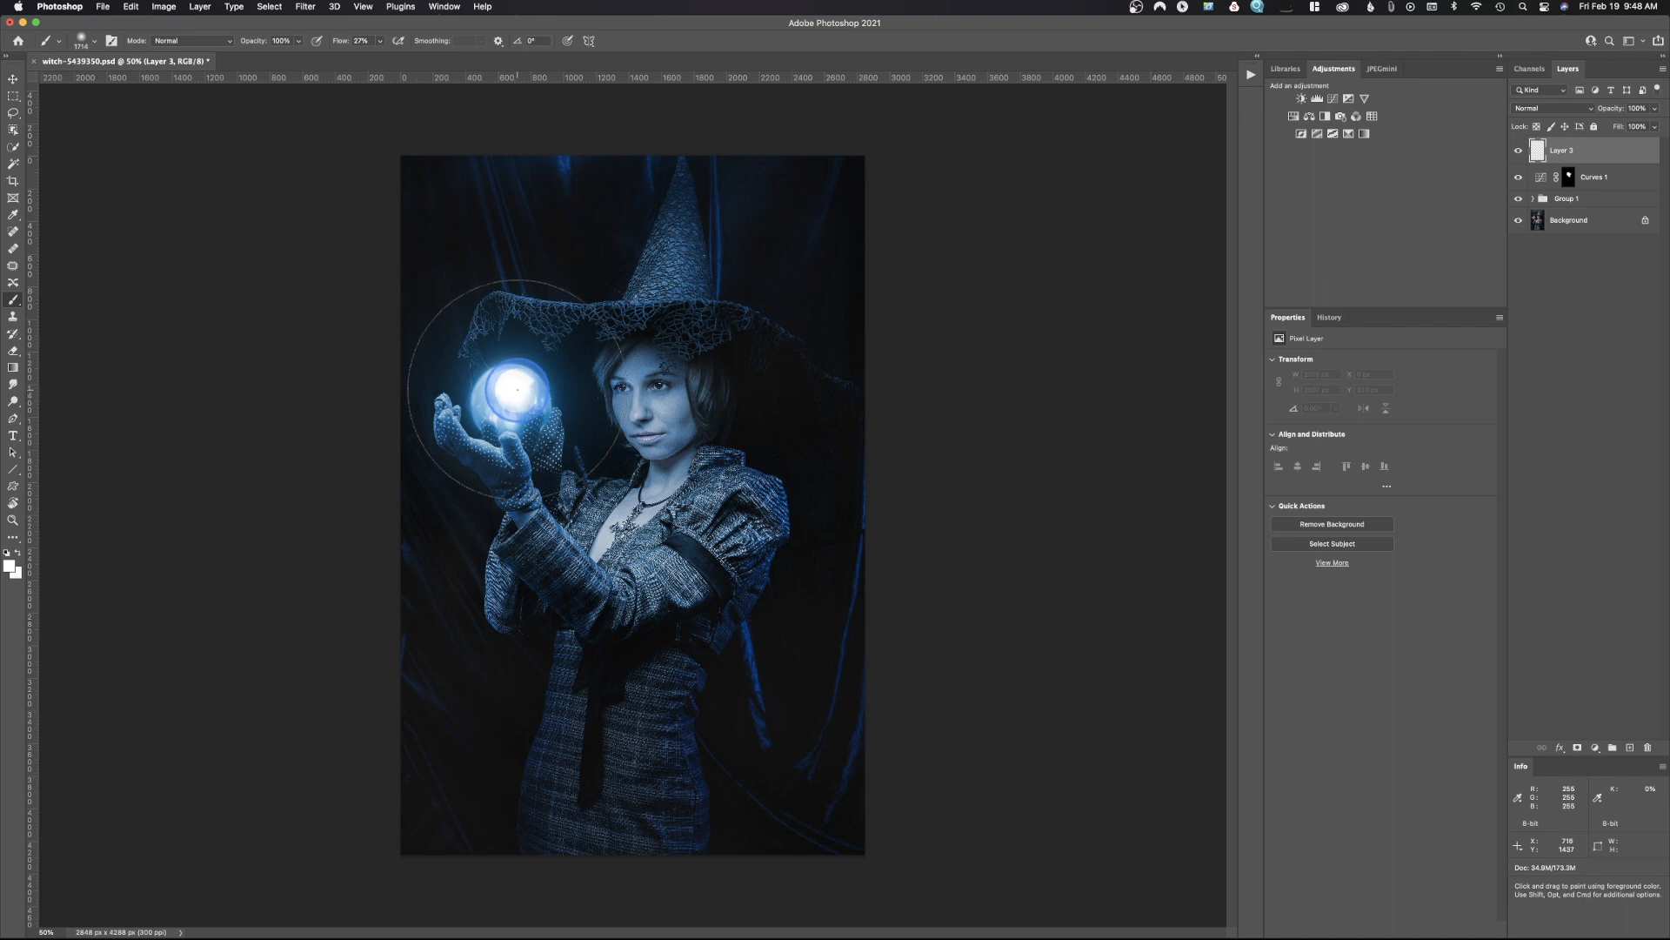
pyautogui.keyDown('alt'); pyautogui.click(517, 389); pyautogui.keyUp('alt')
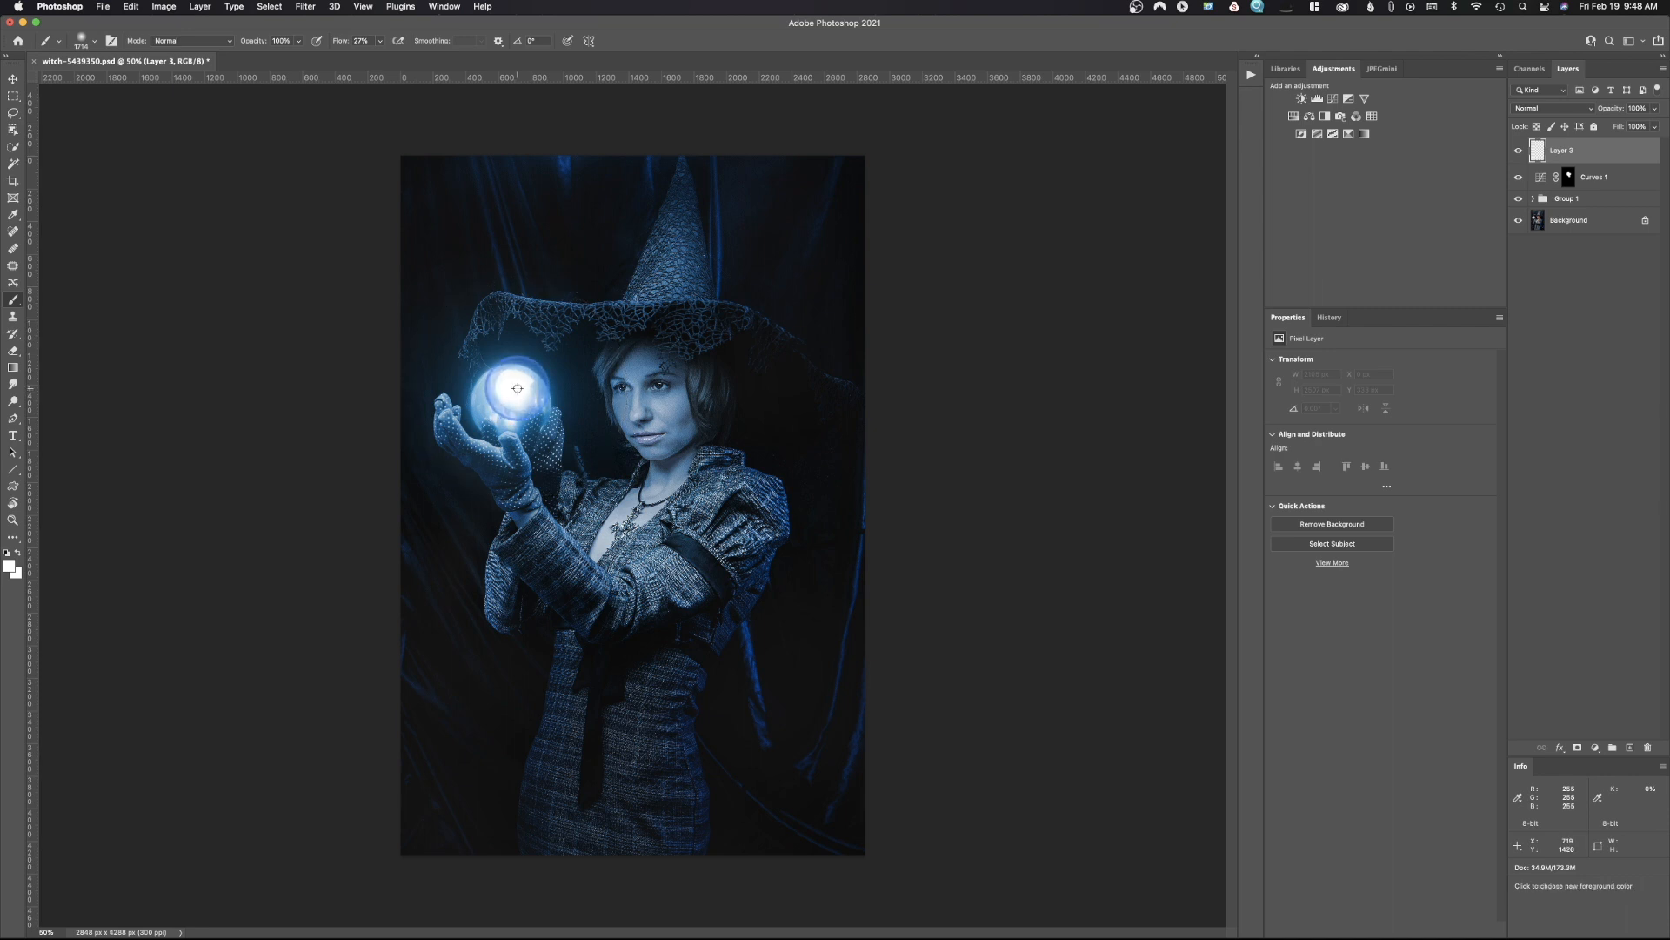
pyautogui.keyDown('alt'); pyautogui.click(517, 392); pyautogui.keyUp('alt')
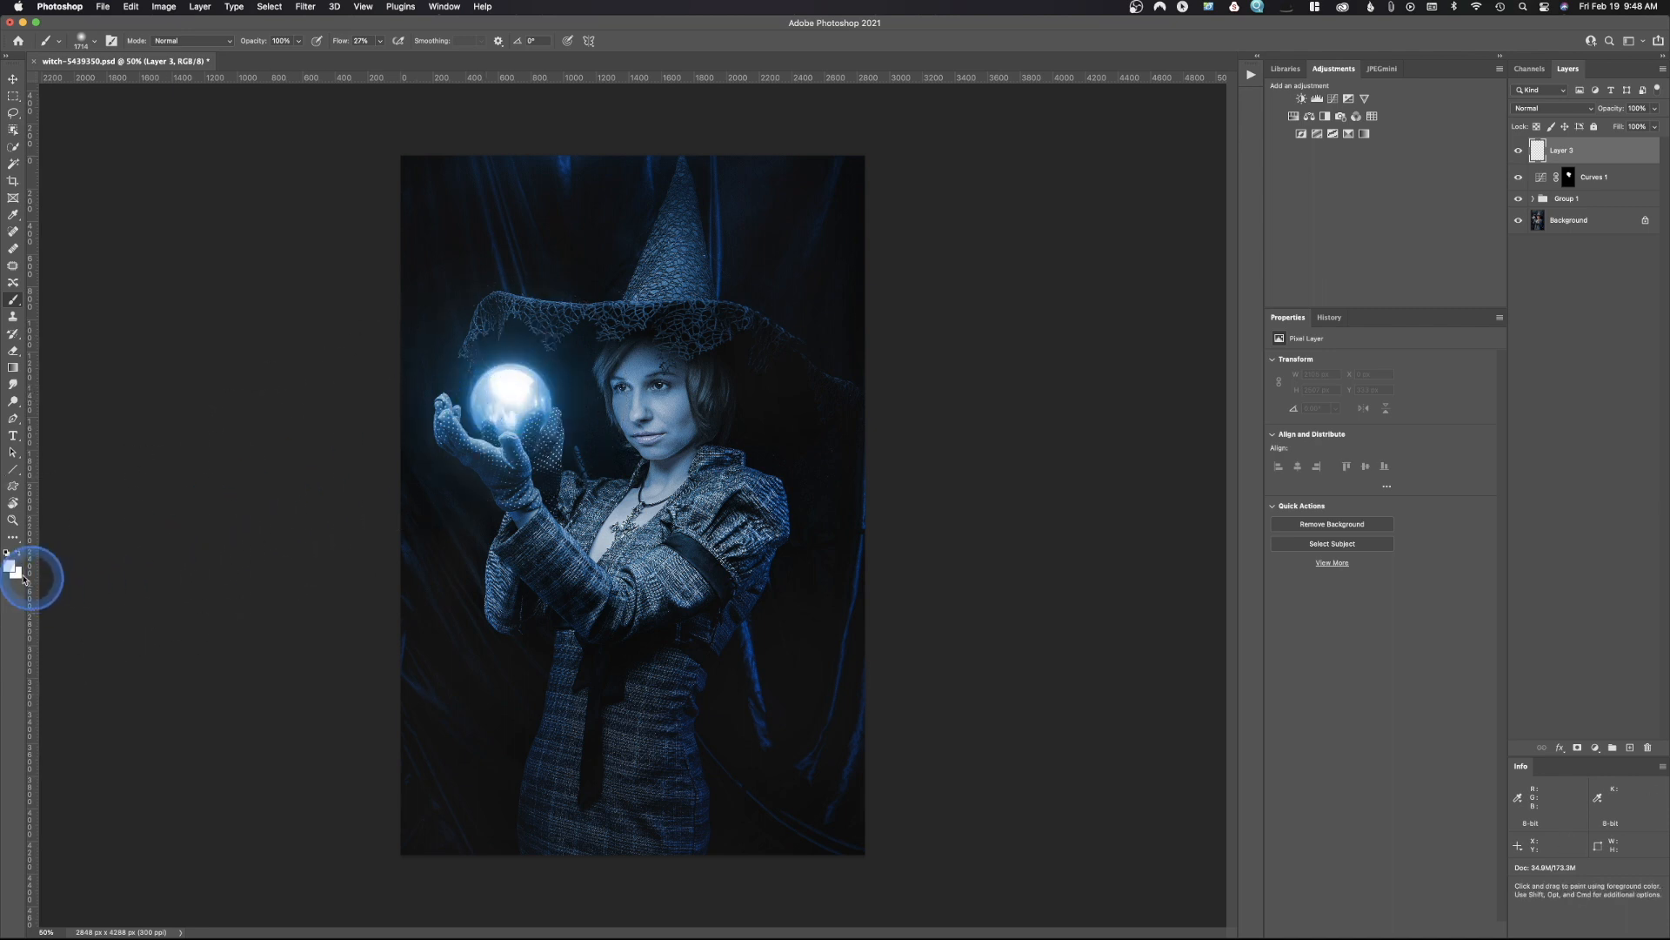
# - Dab a large soft glow between the crystal ball and the face on the new layer, and set the layer's opacity to 68%
pyautogui.click(515, 407)
pyautogui.moveTo(515, 407); pyautogui.dragTo(614, 419)
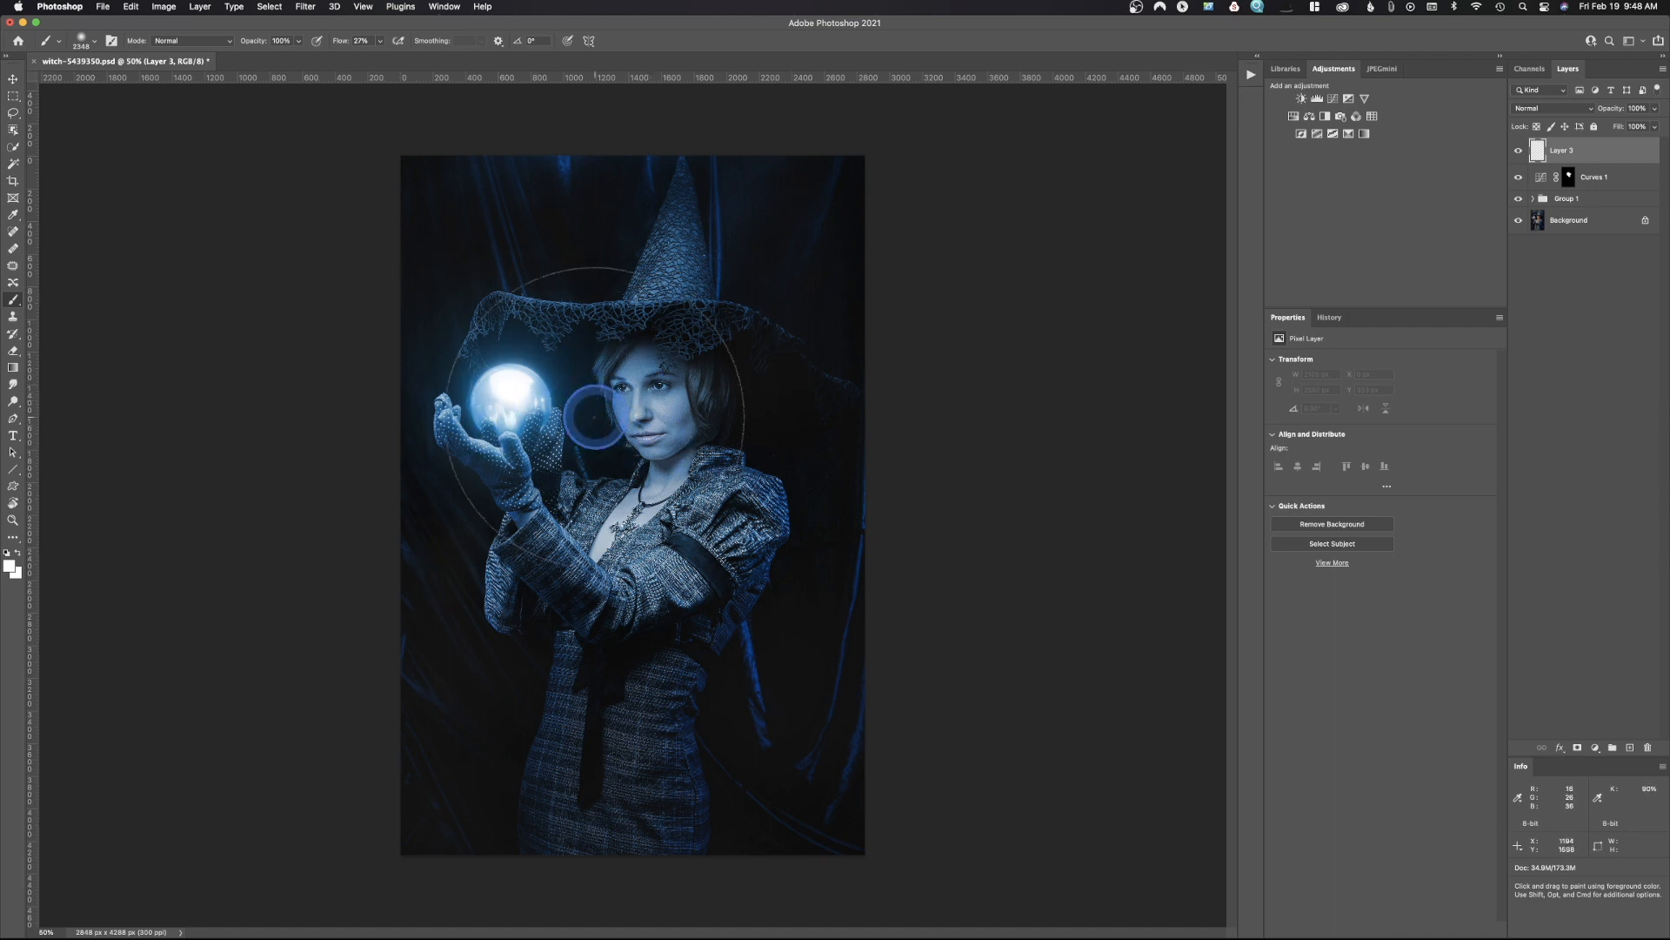
pyautogui.moveTo(568, 409); pyautogui.dragTo(625, 448)
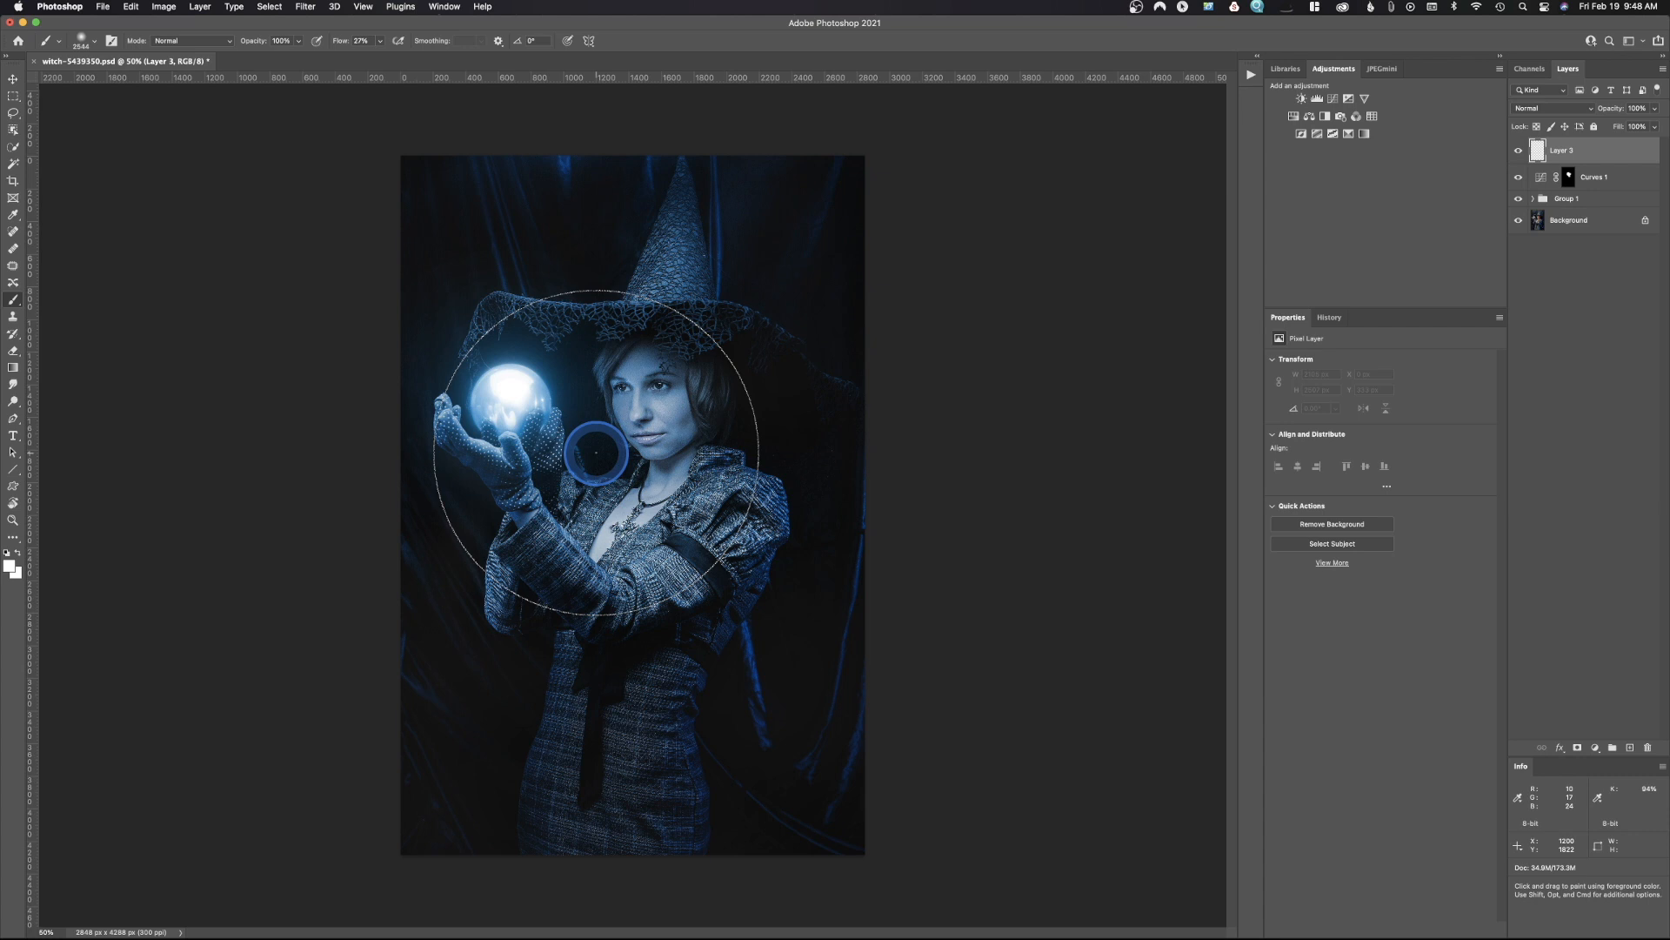
pyautogui.click(561, 438)
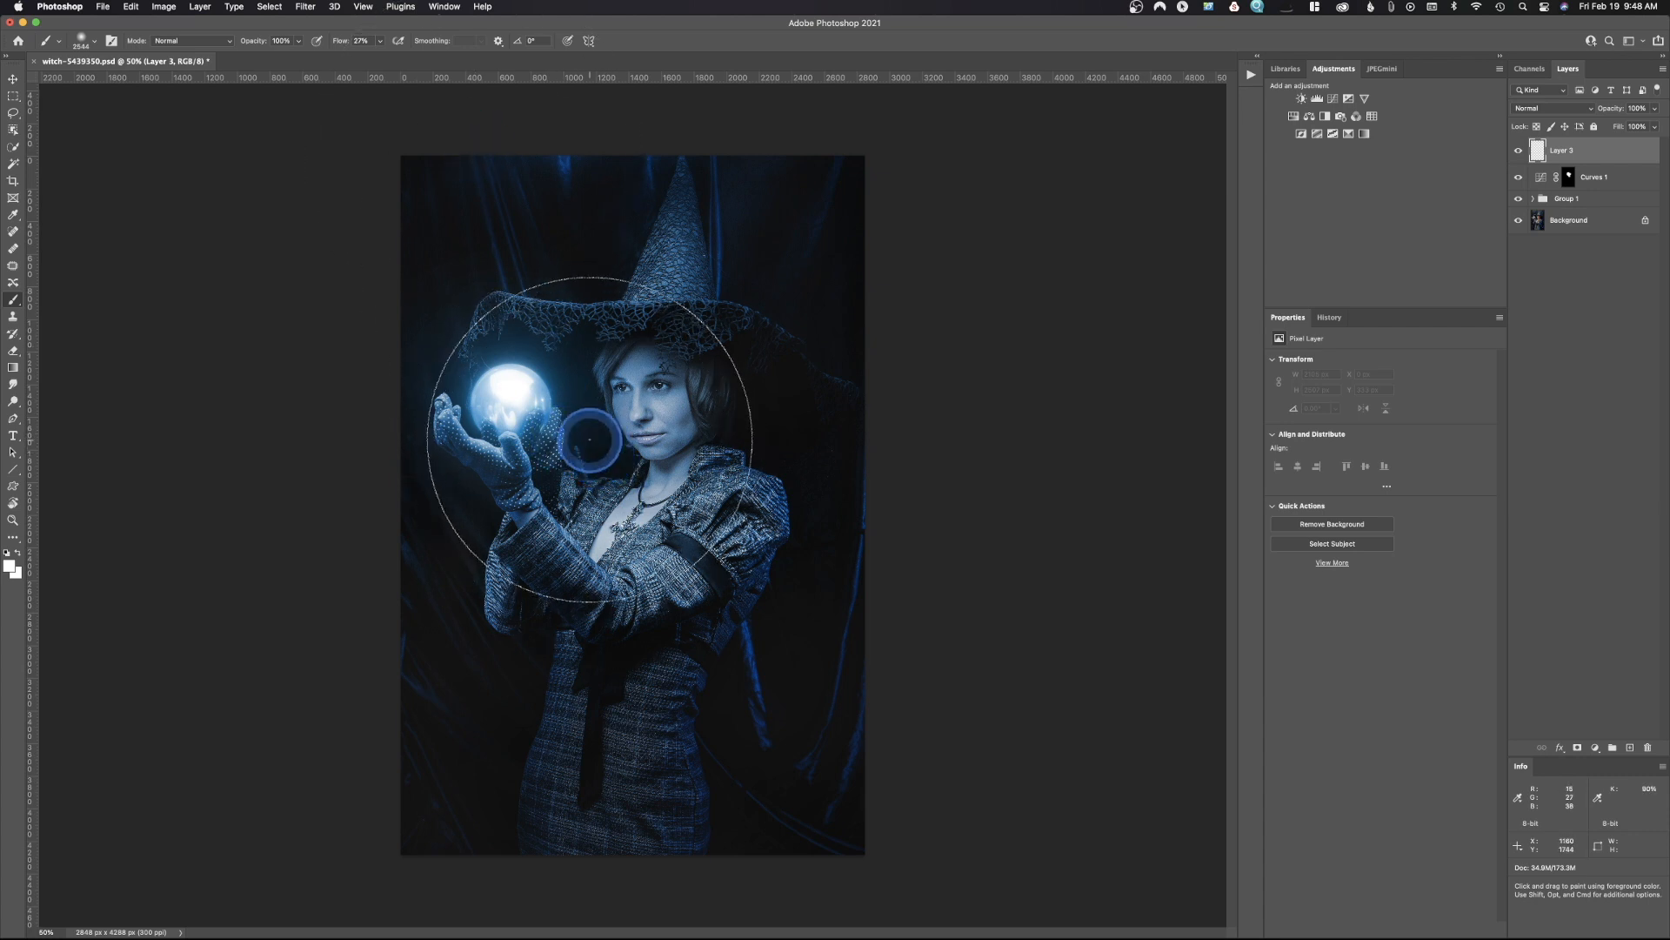
pyautogui.click(589, 439)
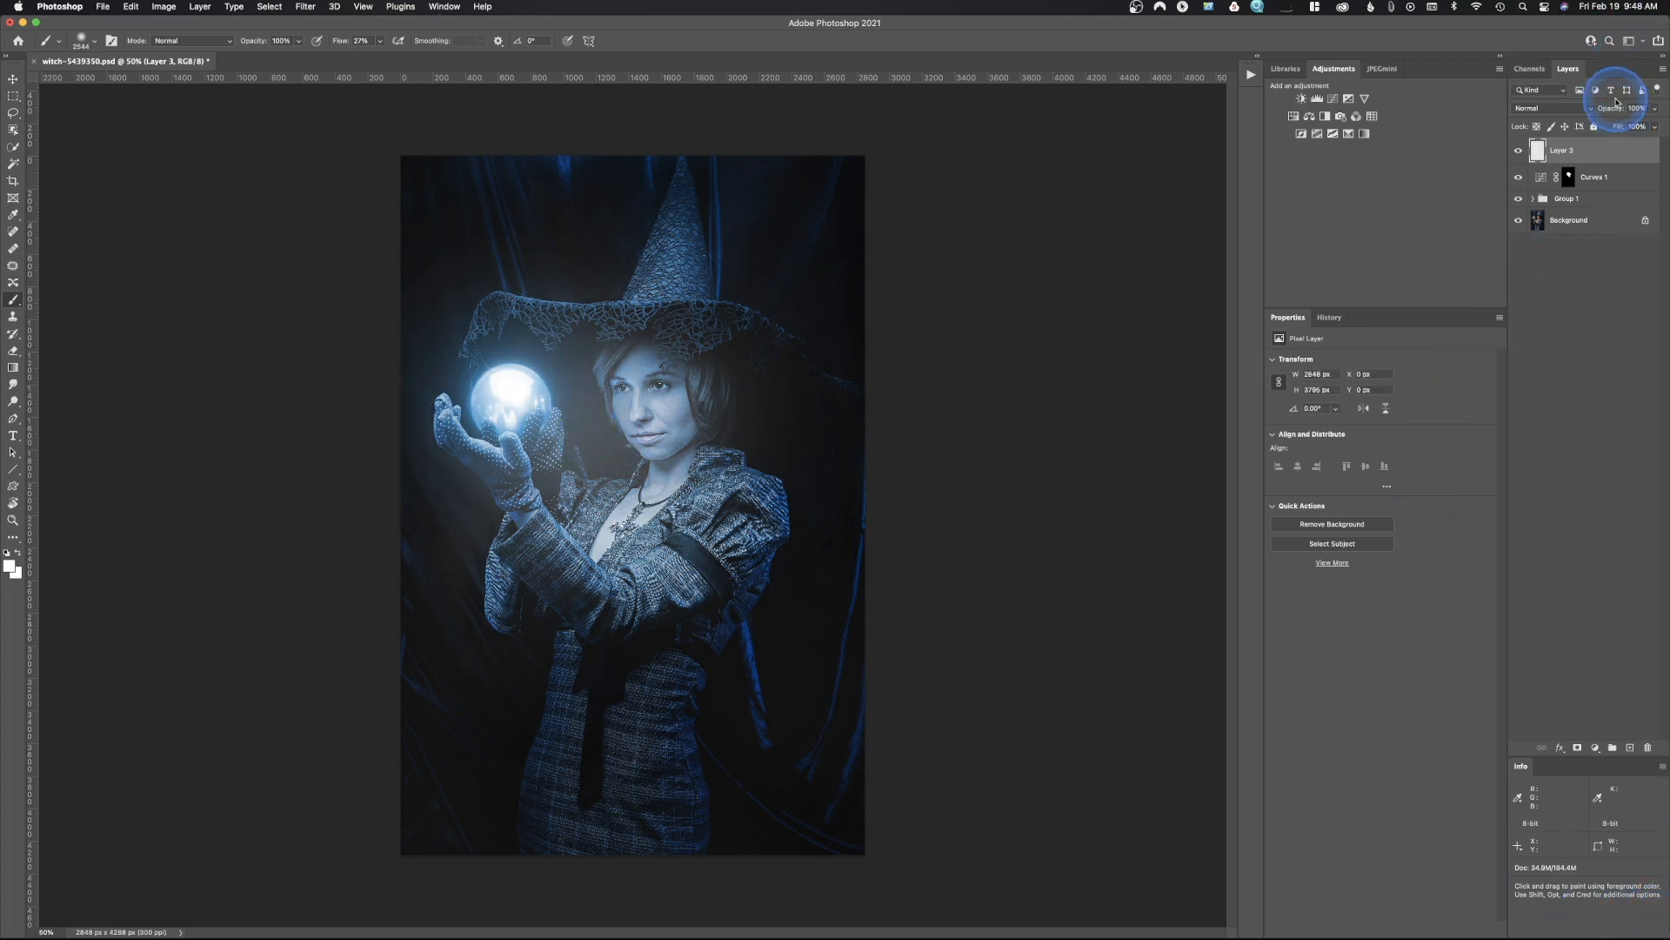
pyautogui.moveTo(1612, 113); pyautogui.dragTo(1595, 113)
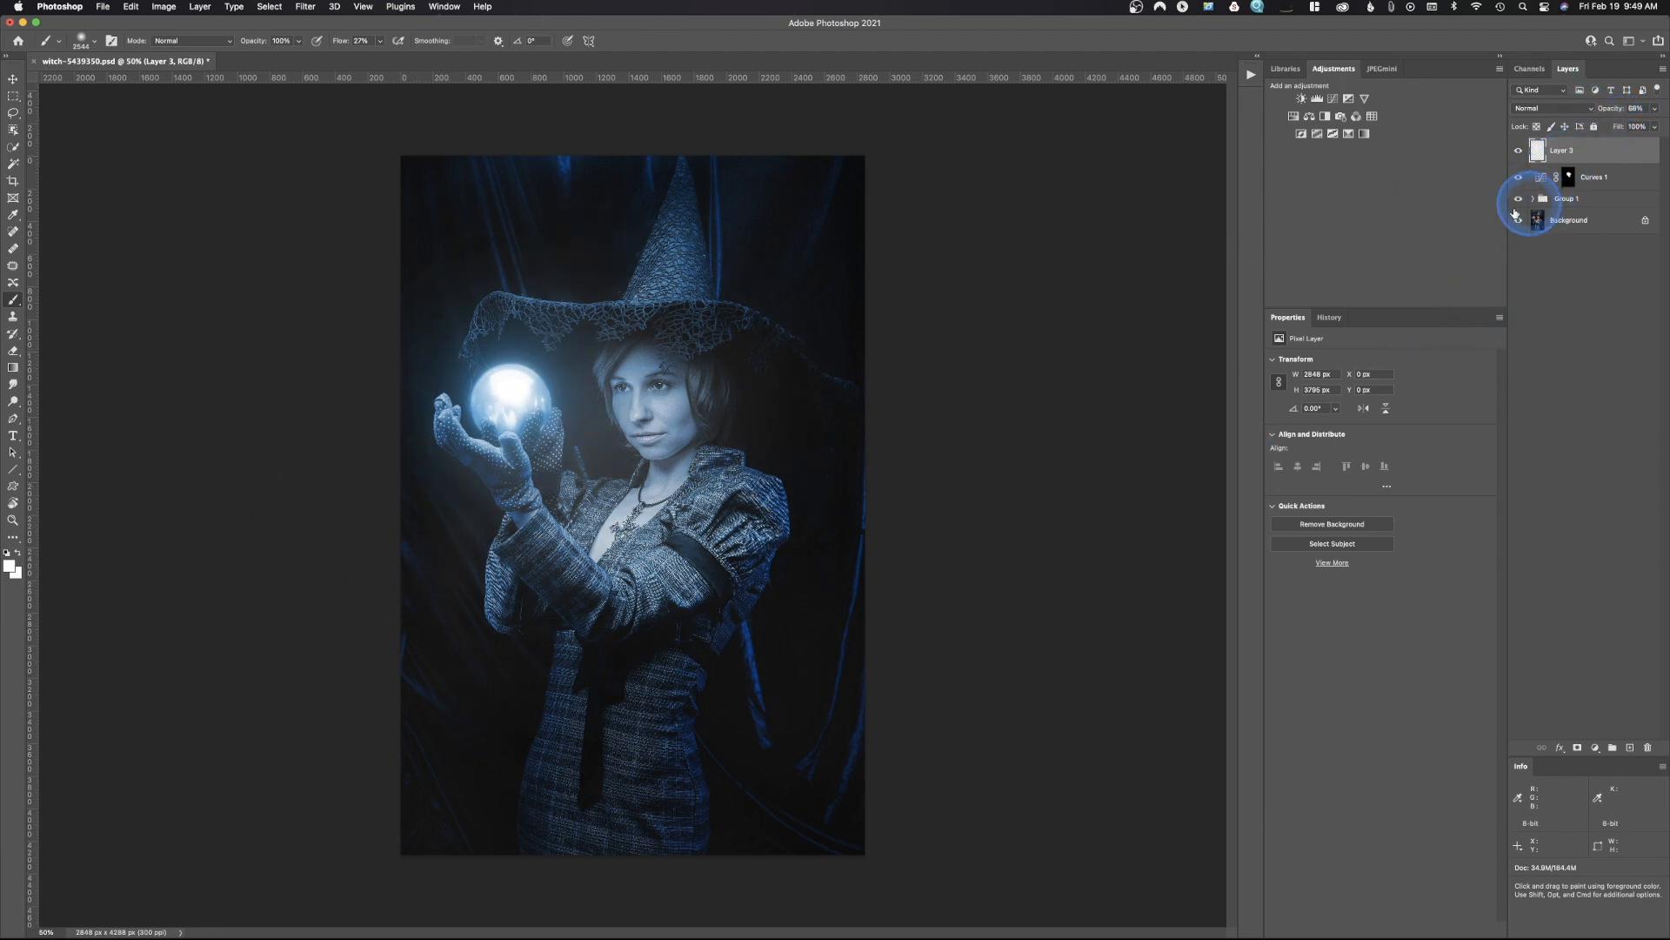
# - Add glow around the crystal ball with a smaller soft brush on Layer 3, and compare with that layer hidden and shown
pyautogui.moveTo(517, 420)
pyautogui.keyDown('ctrl'); pyautogui.keyDown('alt'); pyautogui.mouseDown()
pyautogui.moveTo(291, 436)
pyautogui.moveTo(305, 435)
pyautogui.mouseUp(); pyautogui.keyUp('alt'); pyautogui.keyUp('ctrl')
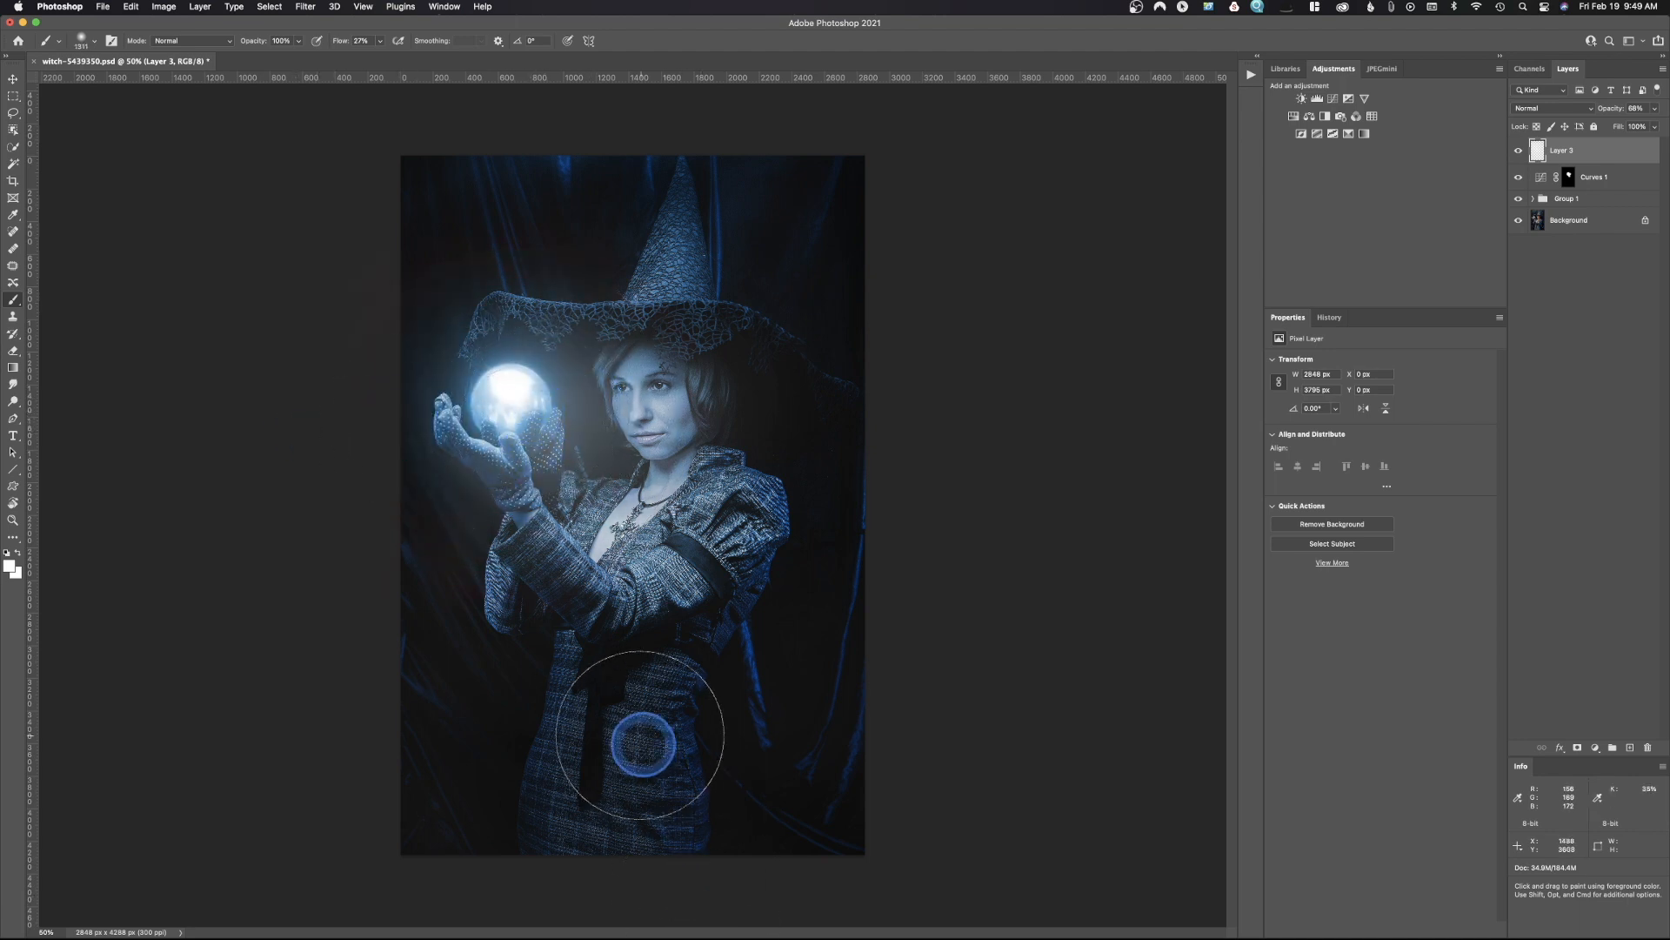
pyautogui.moveTo(530, 422)
pyautogui.keyDown('ctrl'); pyautogui.keyDown('alt'); pyautogui.mouseDown()
pyautogui.moveTo(481, 426)
pyautogui.moveTo(532, 454)
pyautogui.mouseUp(); pyautogui.keyUp('alt'); pyautogui.keyUp('ctrl')
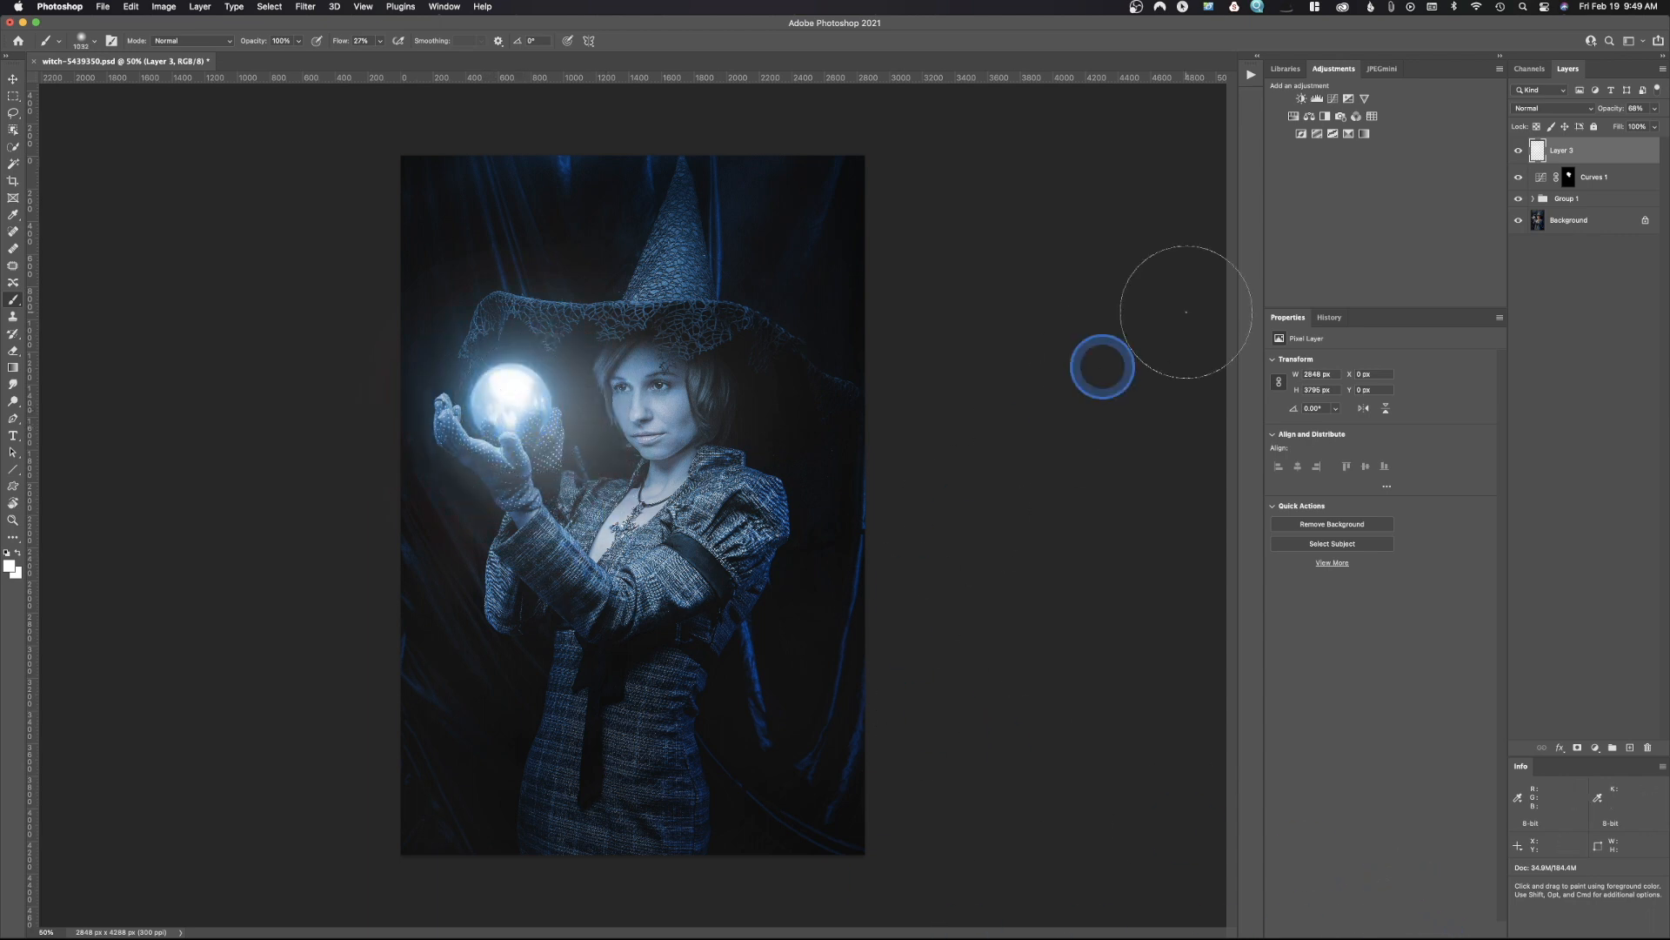
pyautogui.click(1522, 151)
pyautogui.click(1521, 152)
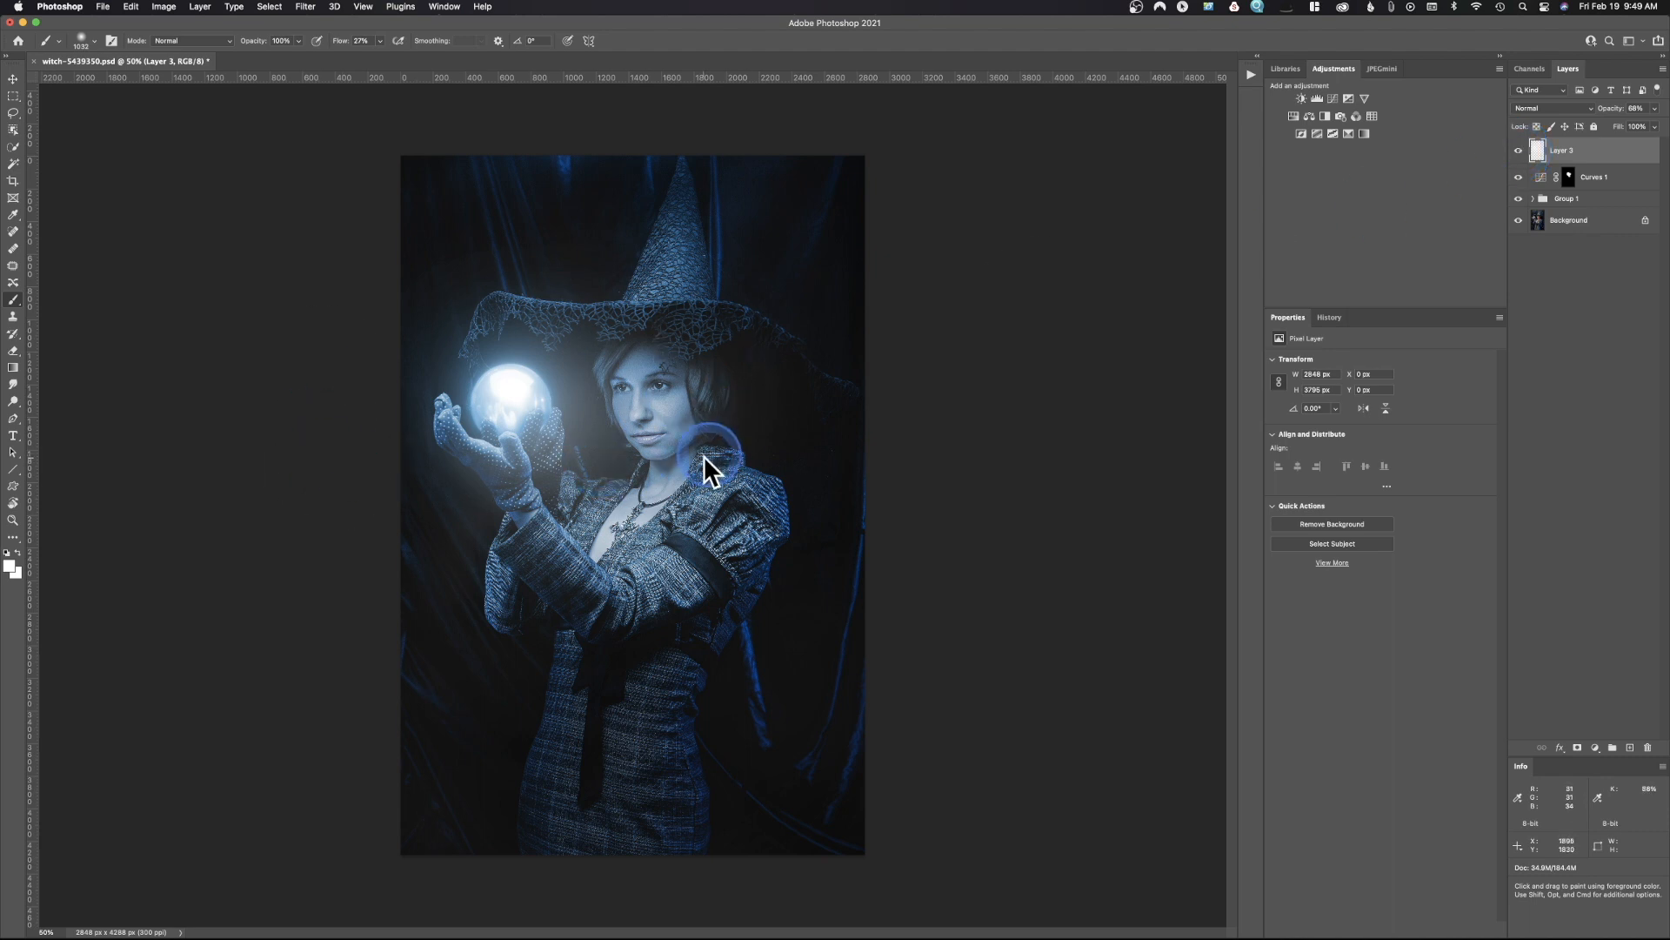